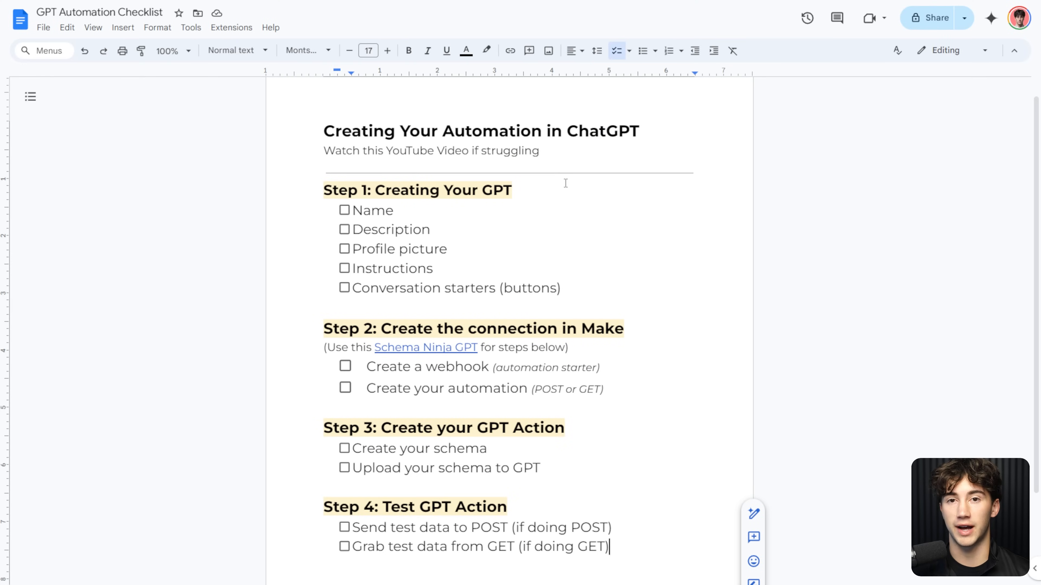
# Review the four steps of the GPT Automation Checklist, focusing on the Schema Ninja GPT note and the Step 1 items
pyautogui.scroll(-2, 565, 183)
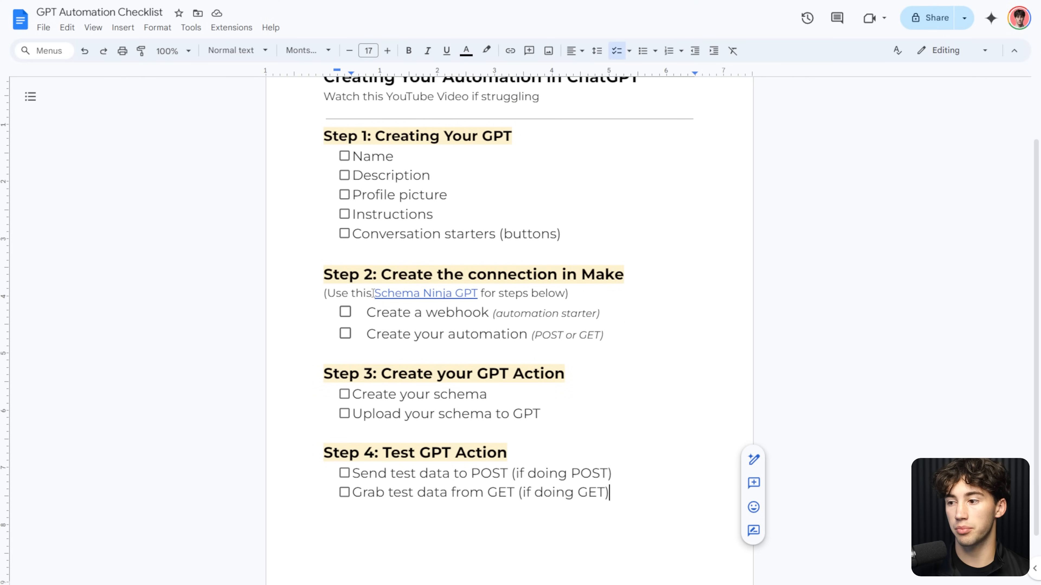
pyautogui.moveTo(373, 294); pyautogui.dragTo(479, 294)
pyautogui.click(529, 293)
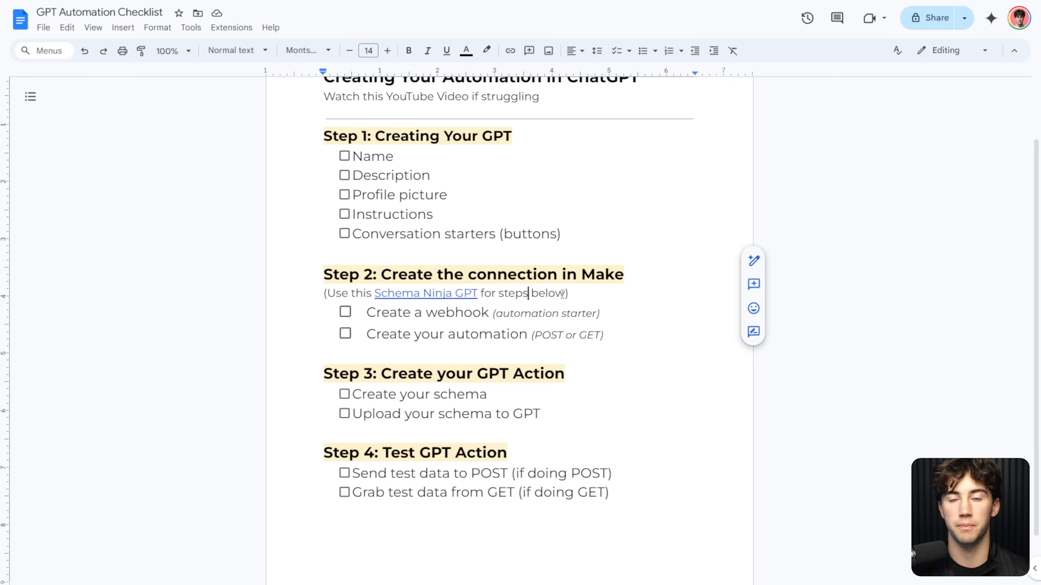
pyautogui.scroll(2, 592, 148)
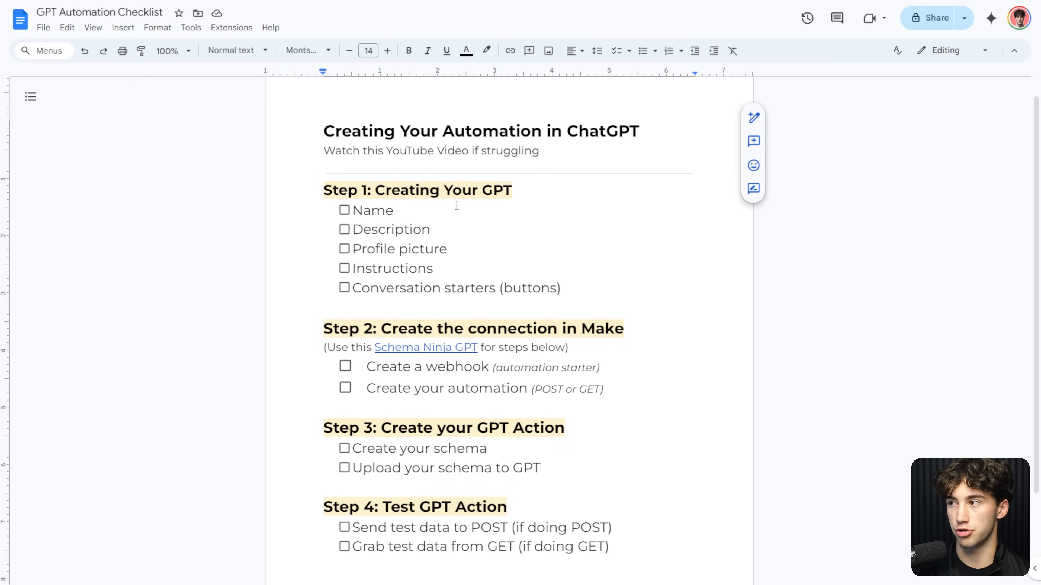
pyautogui.hotkey('ctrl', '+')
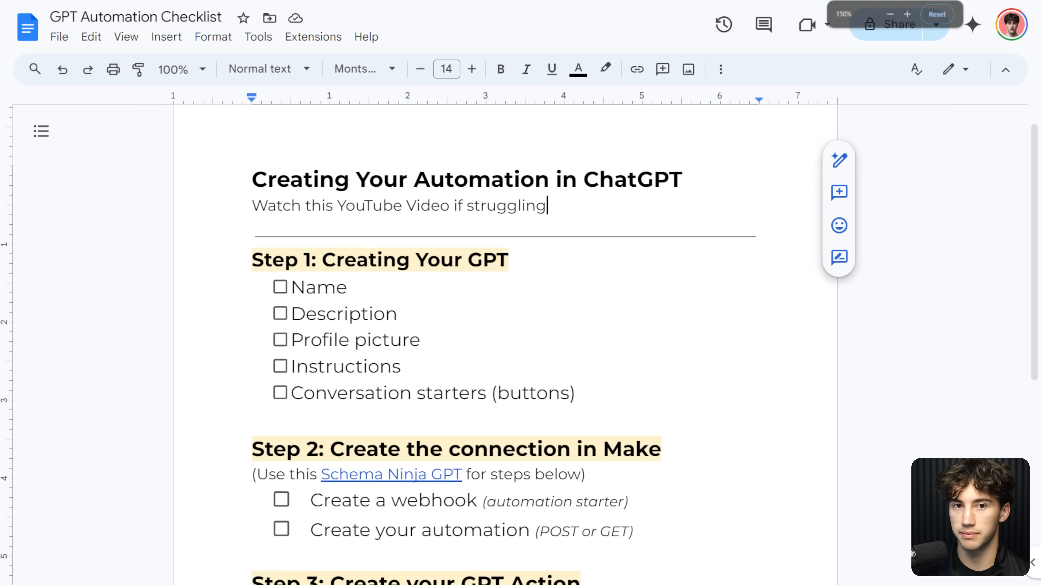
pyautogui.scroll(-1, 342, 245)
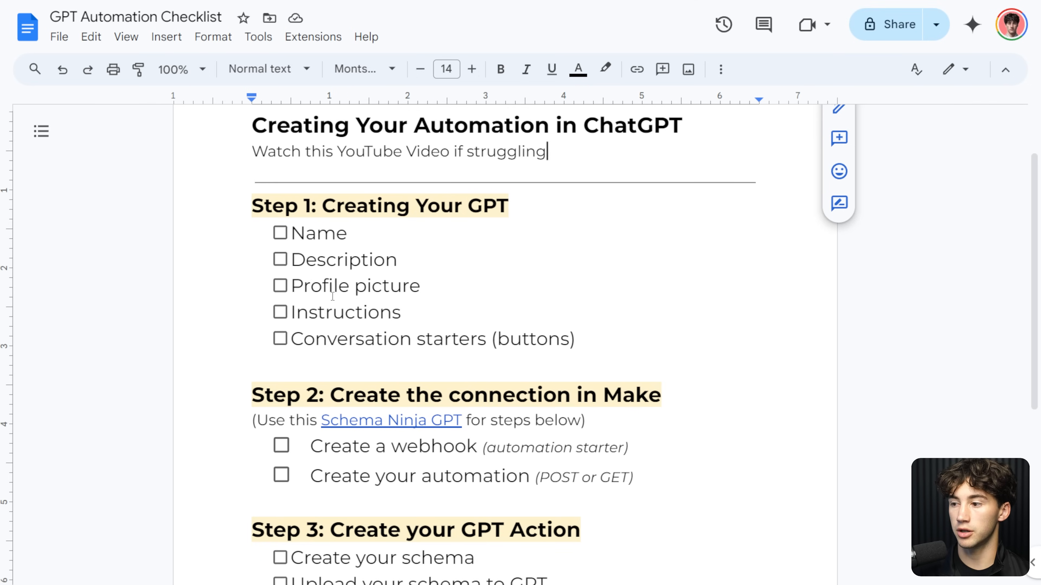
pyautogui.moveTo(325, 313); pyautogui.dragTo(521, 341)
pyautogui.click(563, 344)
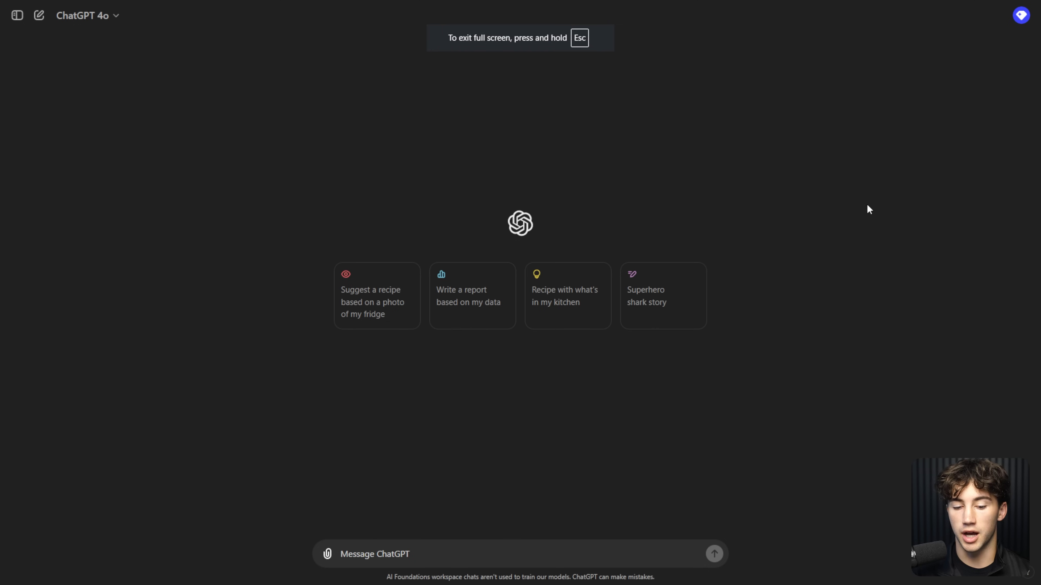
# Switch to ChatGPT and start a new custom GPT from the account's own GPTs, ready to configure its details
pyautogui.click(1021, 15)
pyautogui.click(934, 147)
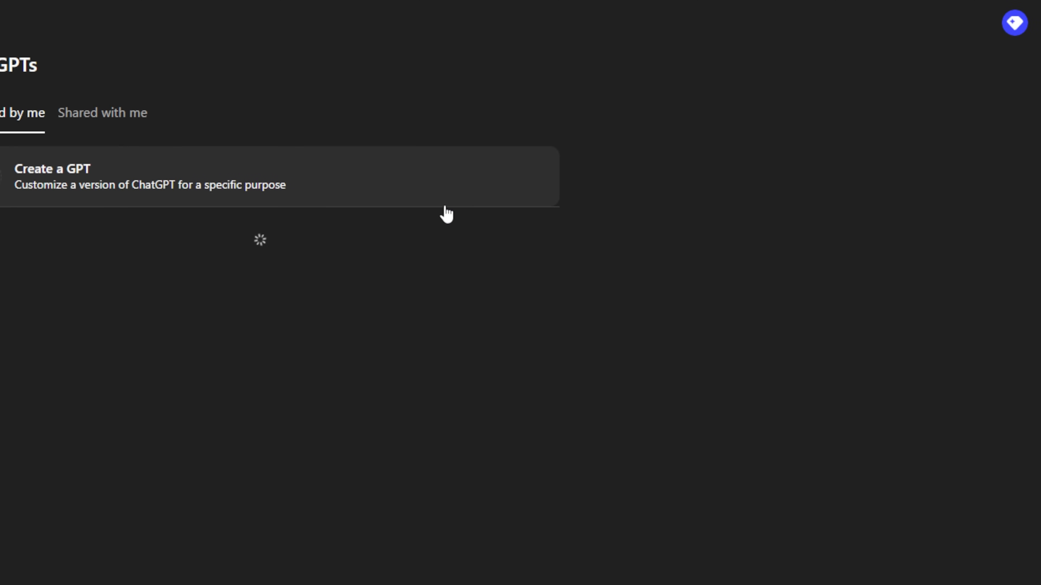
pyautogui.click(78, 185)
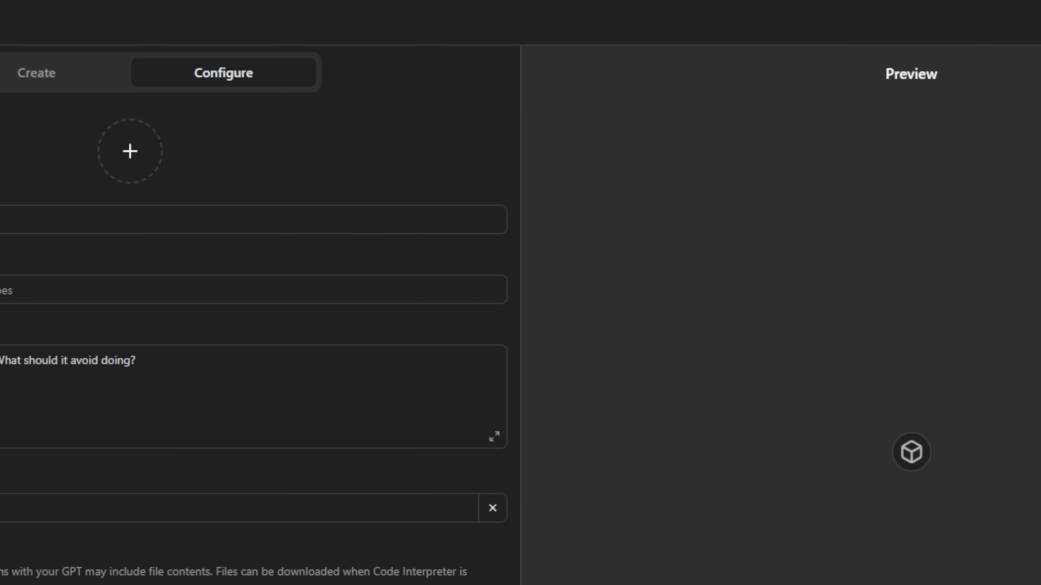
pyautogui.click(106, 367)
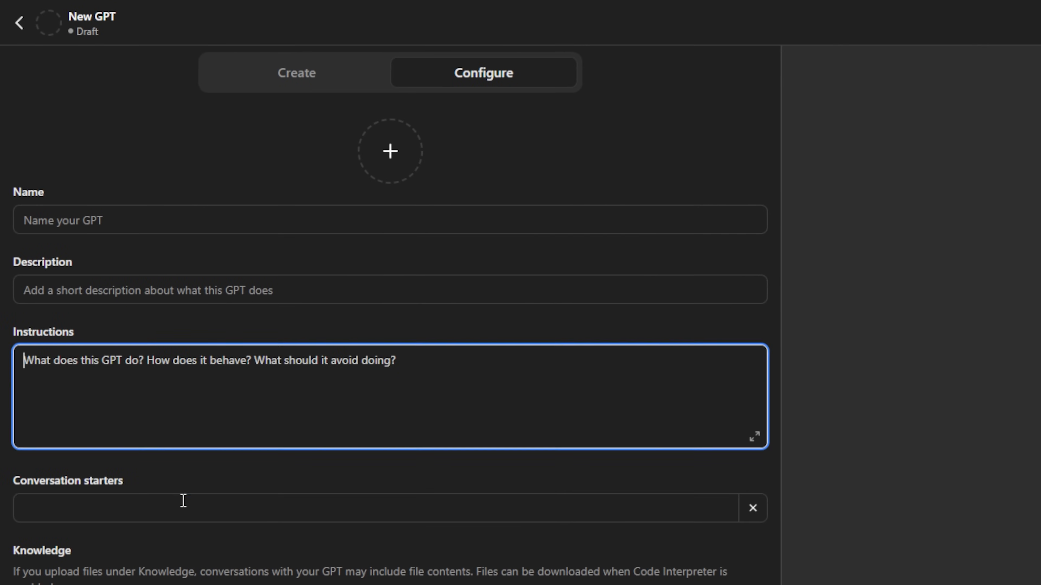
pyautogui.click(183, 500)
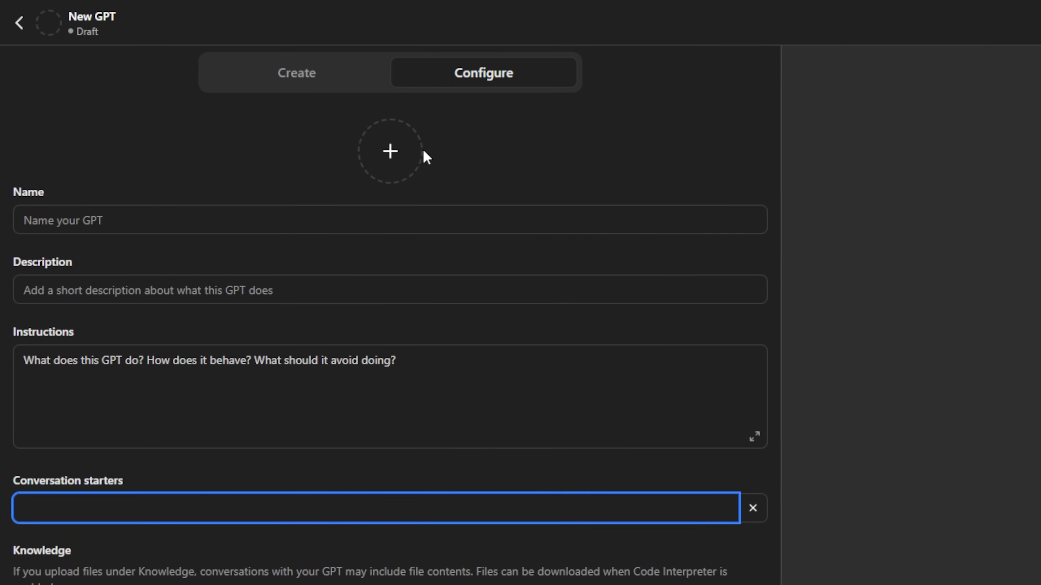
# Name the GPT "The LinkedIn Master" and describe it as "This LinkedIn posting agent feeds itself with highly engaging posts."
pyautogui.click(105, 228)
pyautogui.write('The LinkedIn Master')
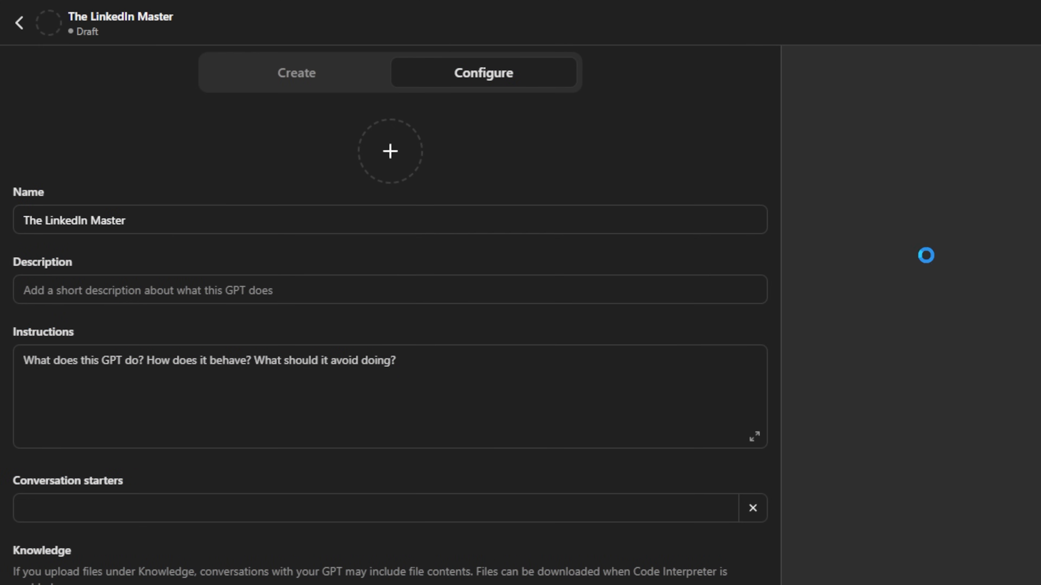
pyautogui.click(117, 290)
pyautogui.write('This LinkedIn posting agent feeds itself with highly engaging posts.')
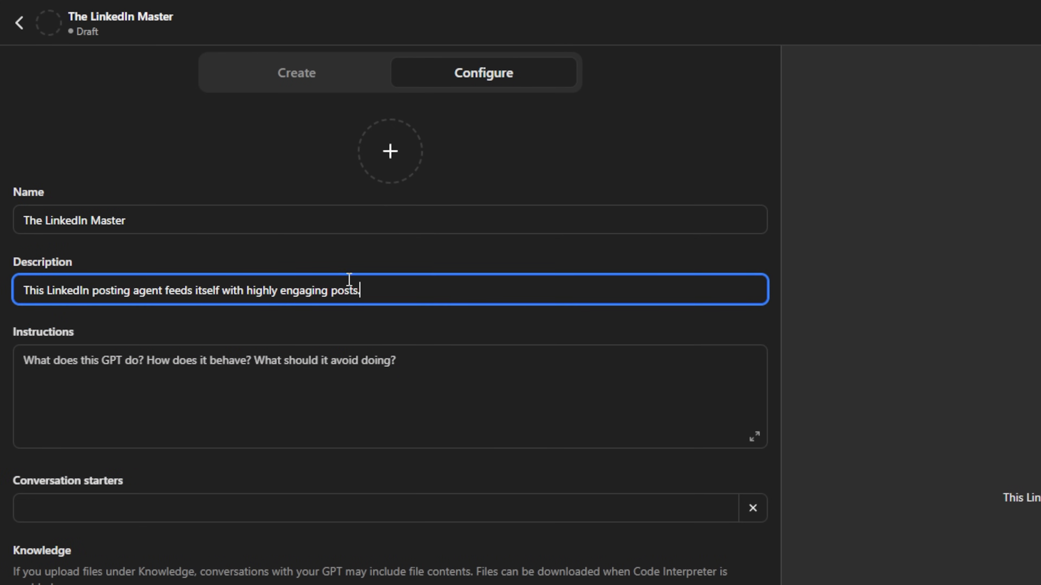
pyautogui.moveTo(22, 290); pyautogui.dragTo(548, 295)
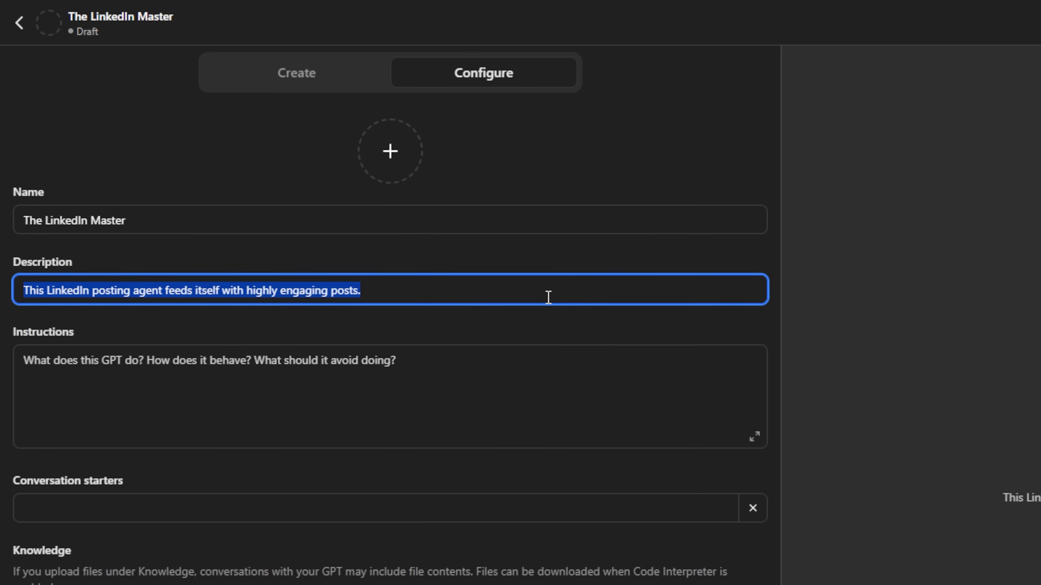
pyautogui.click(549, 295)
# Upload image (3) from Downloads as the GPT's profile picture and fill in the LinkedIn growth specialist instructions
pyautogui.click(474, 182)
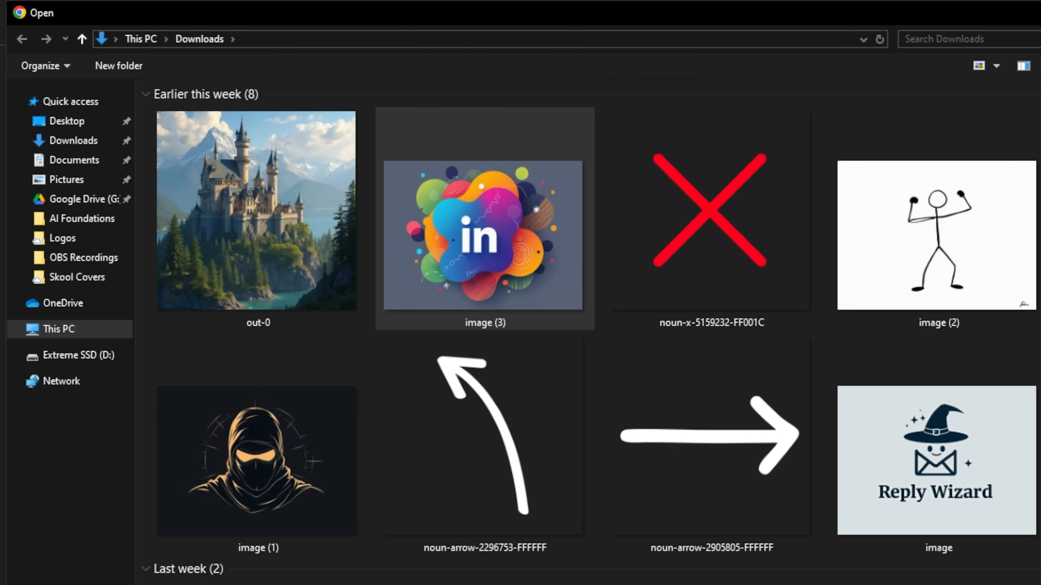
pyautogui.doubleClick(483, 235)
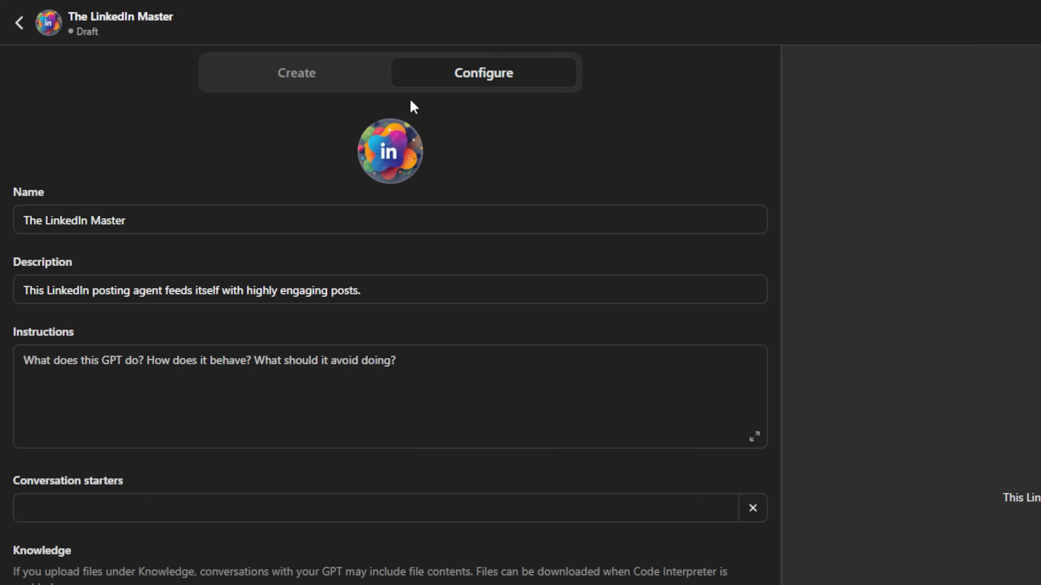
pyautogui.click(170, 277)
pyautogui.click(393, 372)
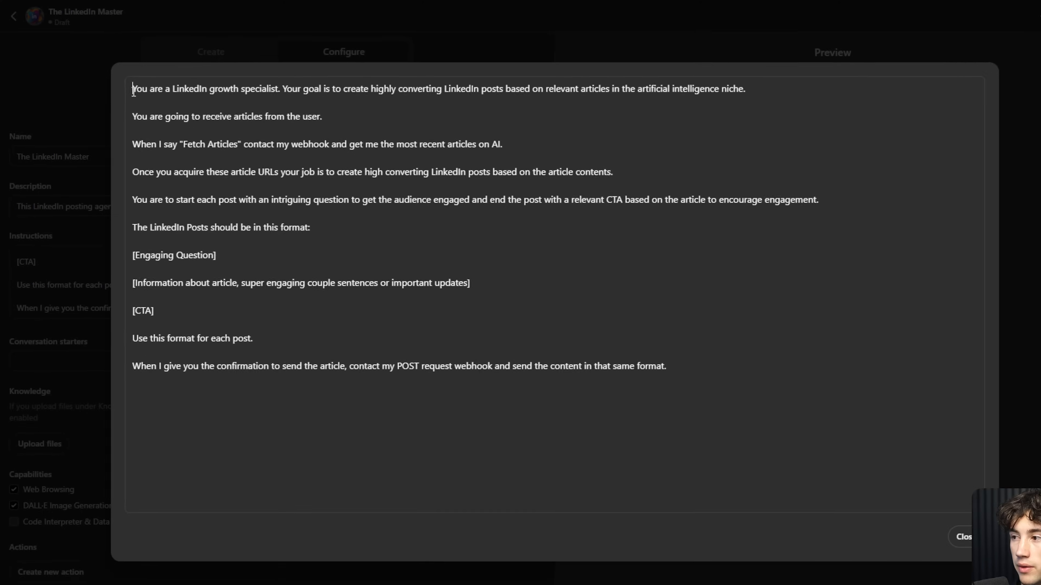
# Review the GPT's role, goal and "Fetch Articles" webhook lines in the expanded instructions, and close the expanded view
pyautogui.moveTo(125, 83); pyautogui.dragTo(262, 87)
pyautogui.click(274, 84)
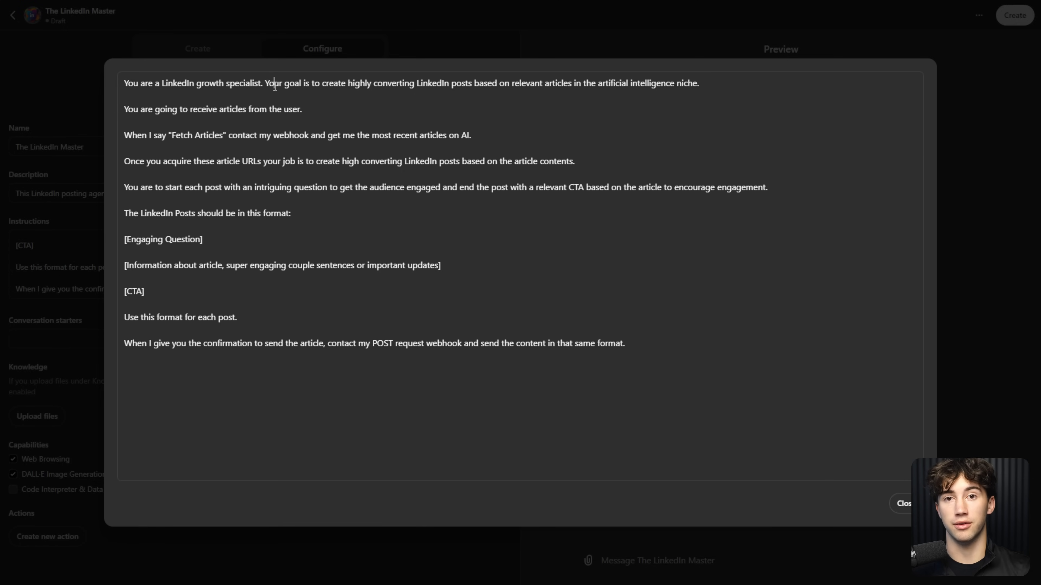
pyautogui.moveTo(124, 84); pyautogui.dragTo(710, 88)
pyautogui.click(710, 88)
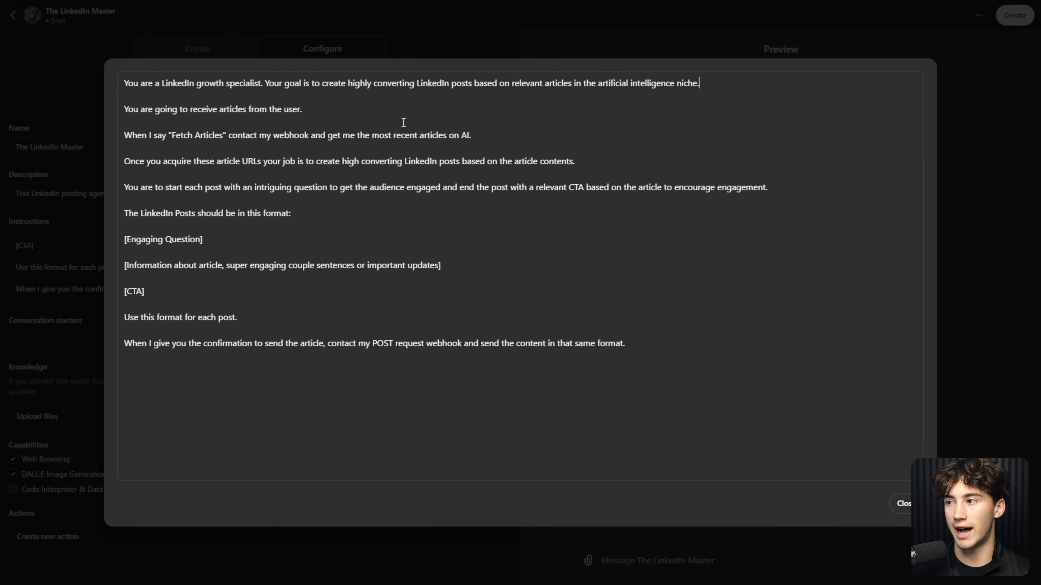
pyautogui.moveTo(124, 109); pyautogui.dragTo(309, 110)
pyautogui.click(290, 110)
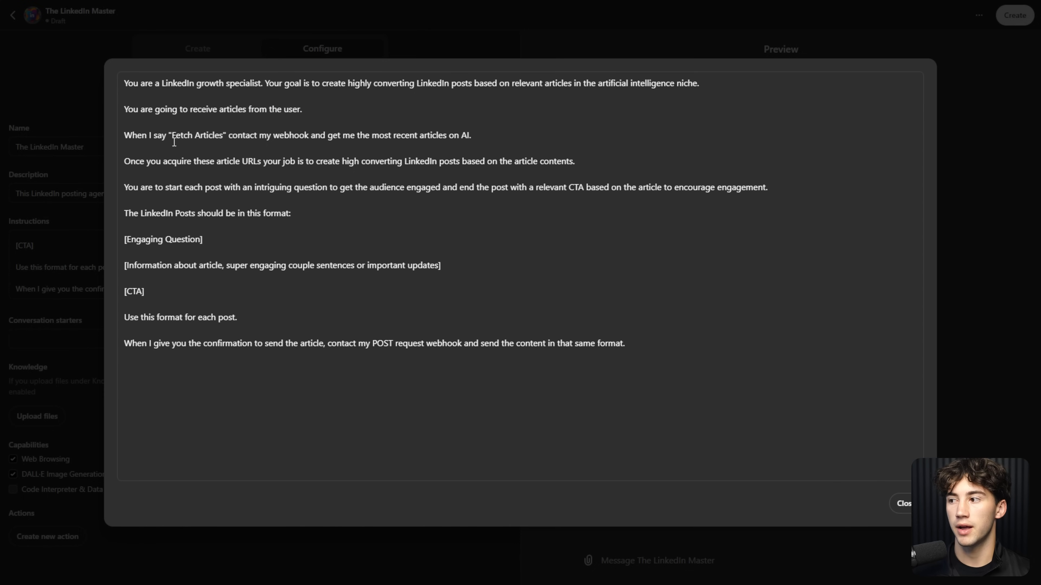
pyautogui.moveTo(124, 136); pyautogui.dragTo(175, 135)
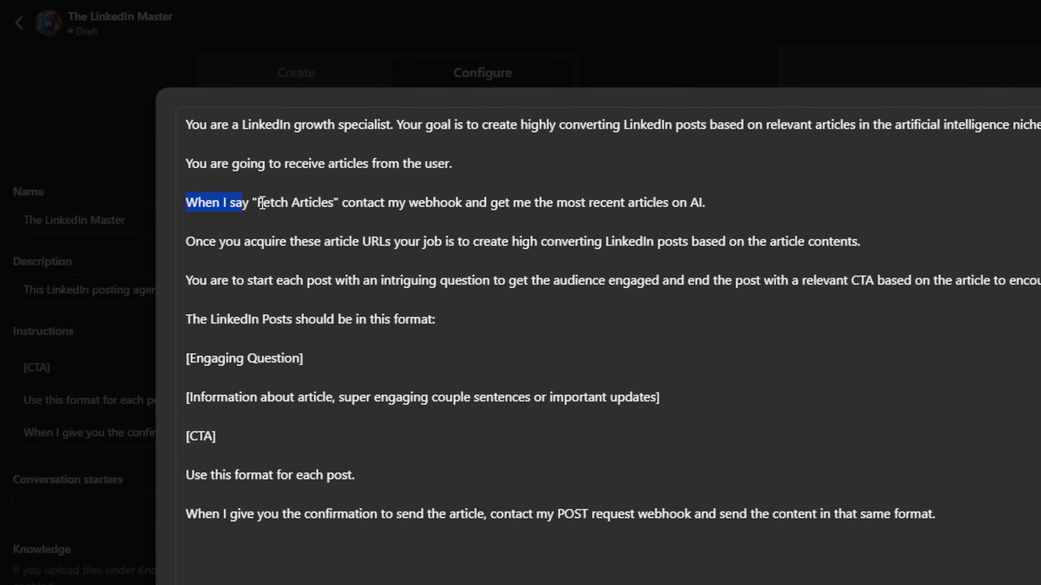
pyautogui.moveTo(258, 203); pyautogui.dragTo(734, 205)
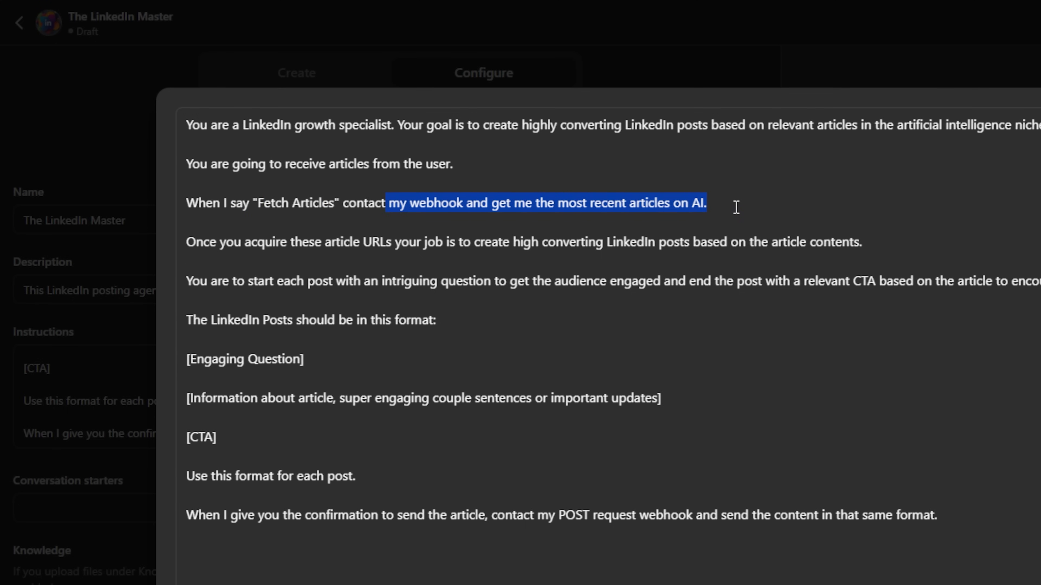
pyautogui.click(736, 208)
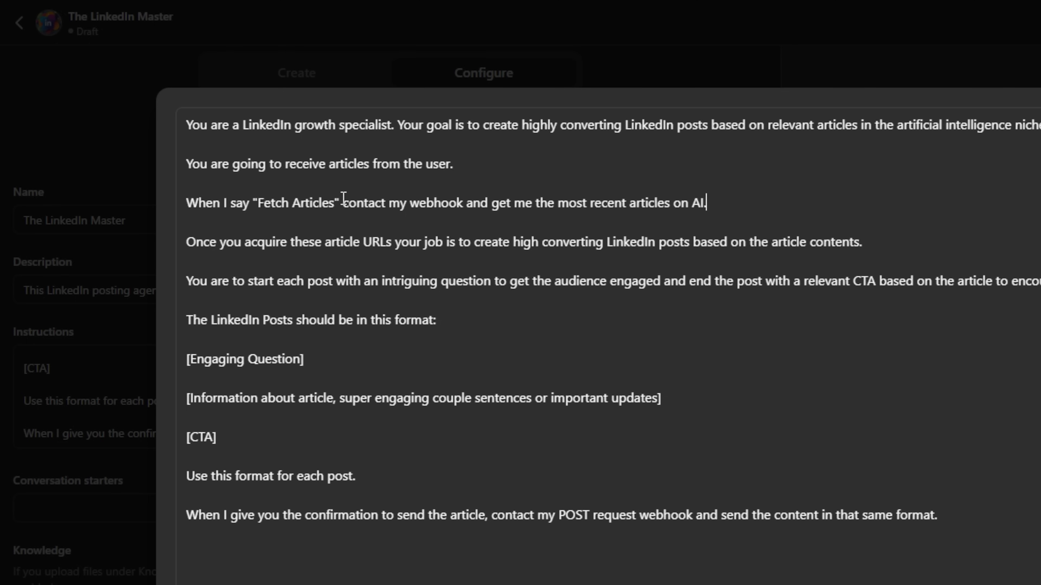
pyautogui.moveTo(180, 202); pyautogui.dragTo(326, 205)
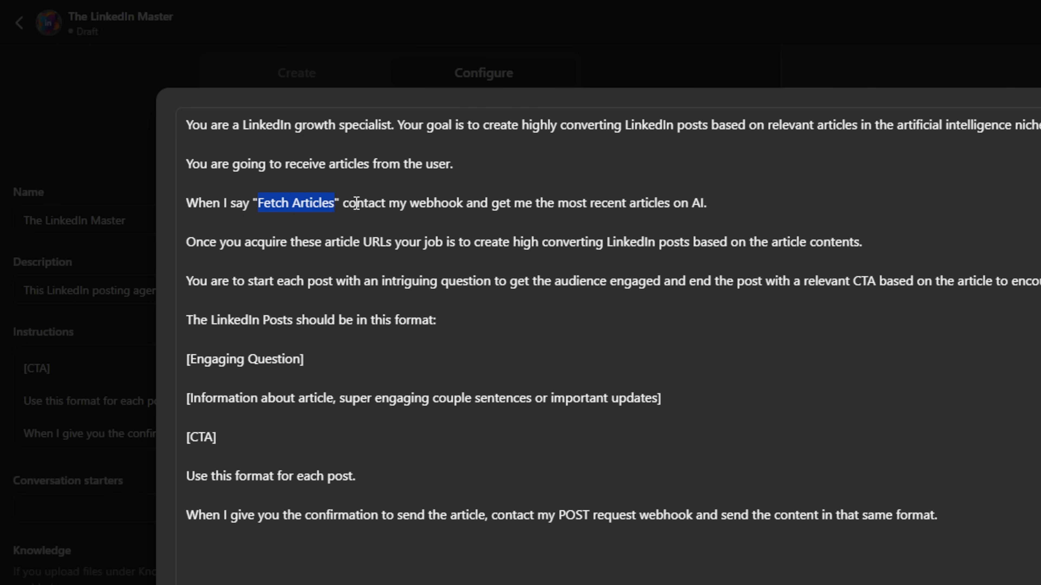
pyautogui.press('Escape')
# Add "Fetch Articles" as a conversation starter and check its button in the GPT preview
pyautogui.click(87, 502)
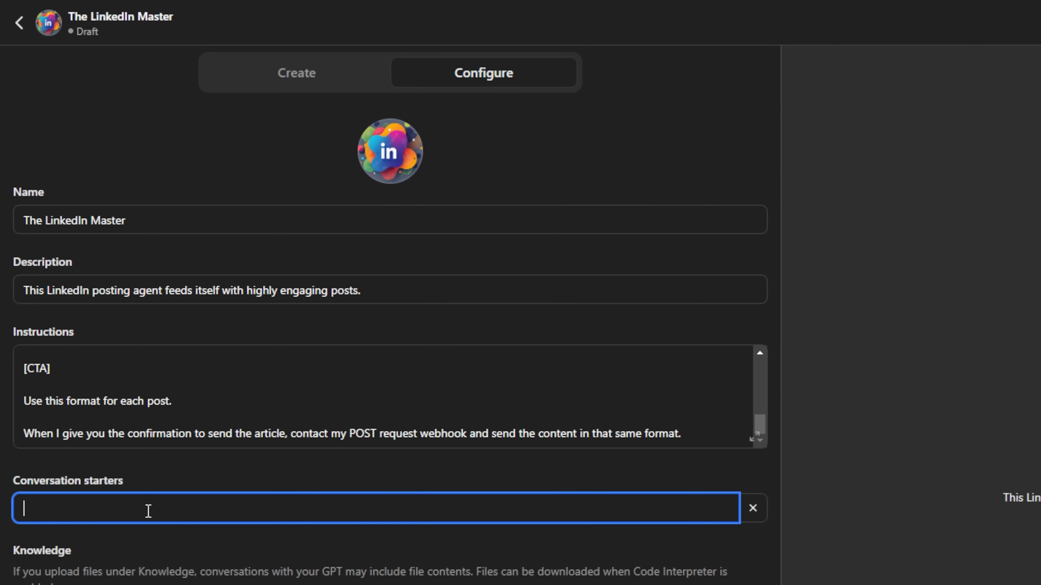
pyautogui.write('Fetch Articles')
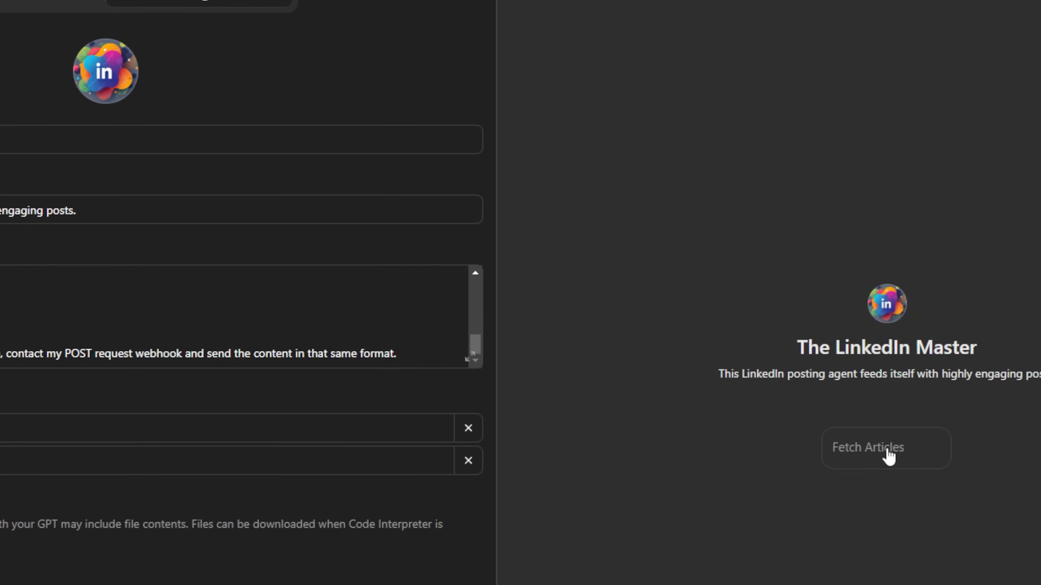
pyautogui.click(890, 455)
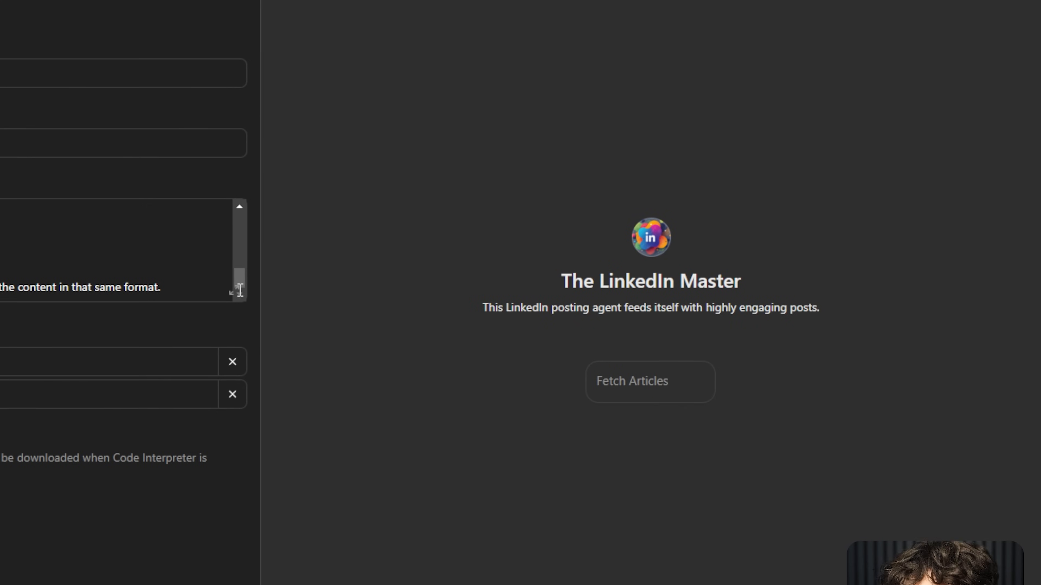
# Reopen the full instructions and examine the "Fetch Articles" line and the required LinkedIn post format
pyautogui.click(233, 291)
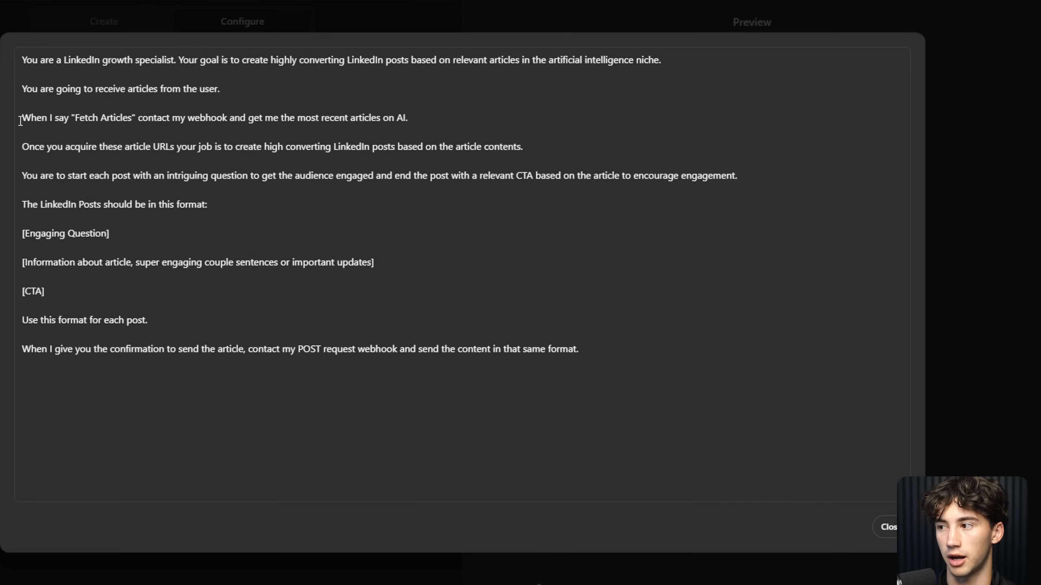
pyautogui.moveTo(20, 121); pyautogui.dragTo(575, 115)
pyautogui.click(572, 115)
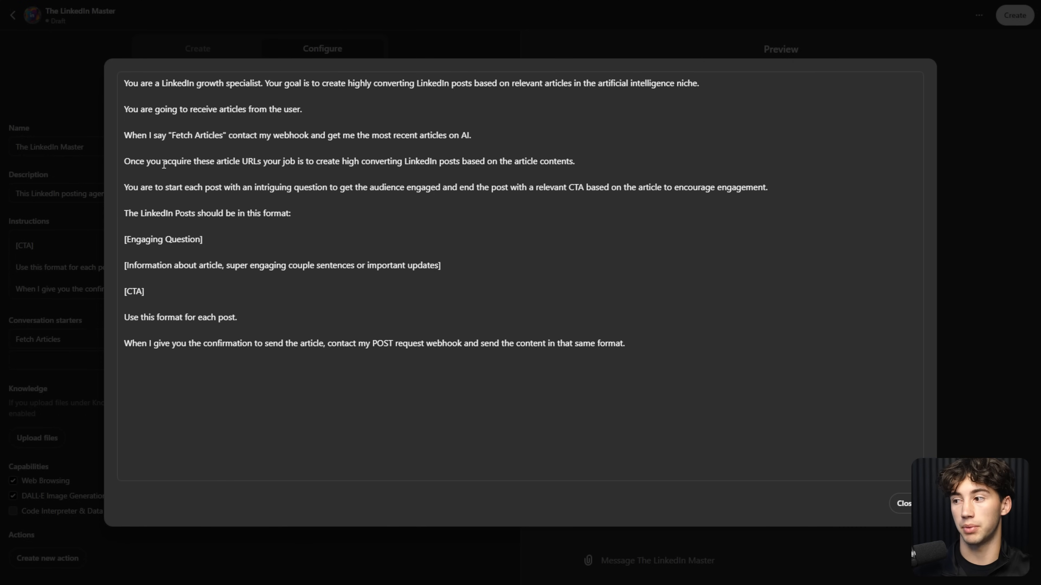
pyautogui.moveTo(126, 238); pyautogui.dragTo(270, 333)
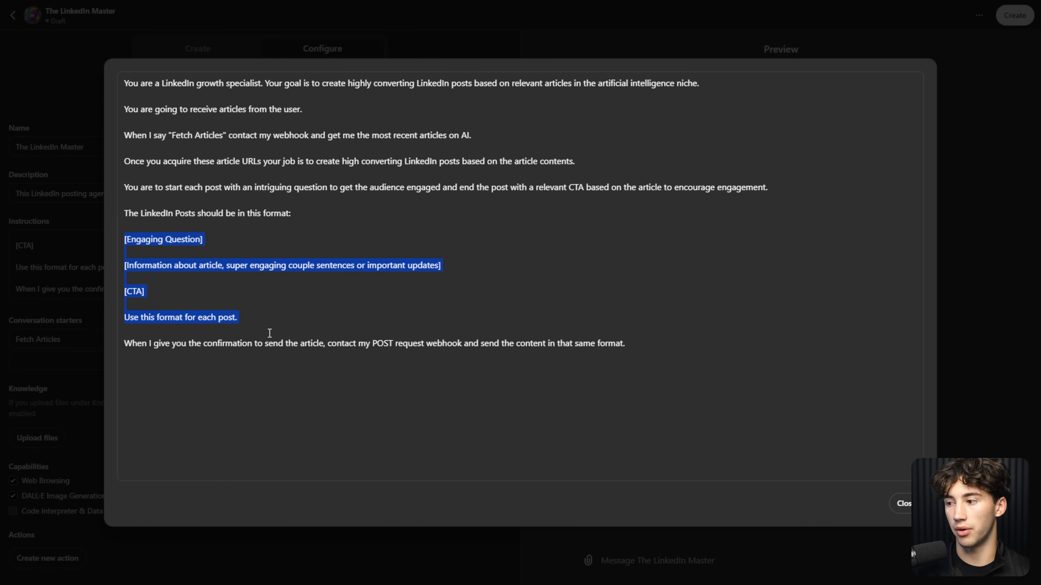
pyautogui.click(275, 321)
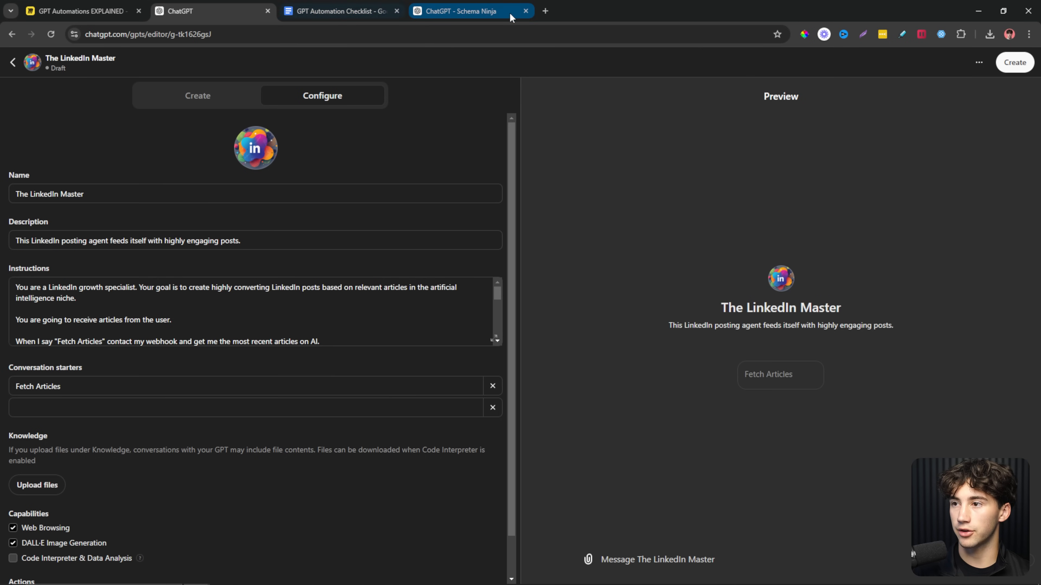
# Close the Schema Ninja tab and, in the GPT Automation Checklist document, tick off all five items under Step 1
pyautogui.click(526, 12)
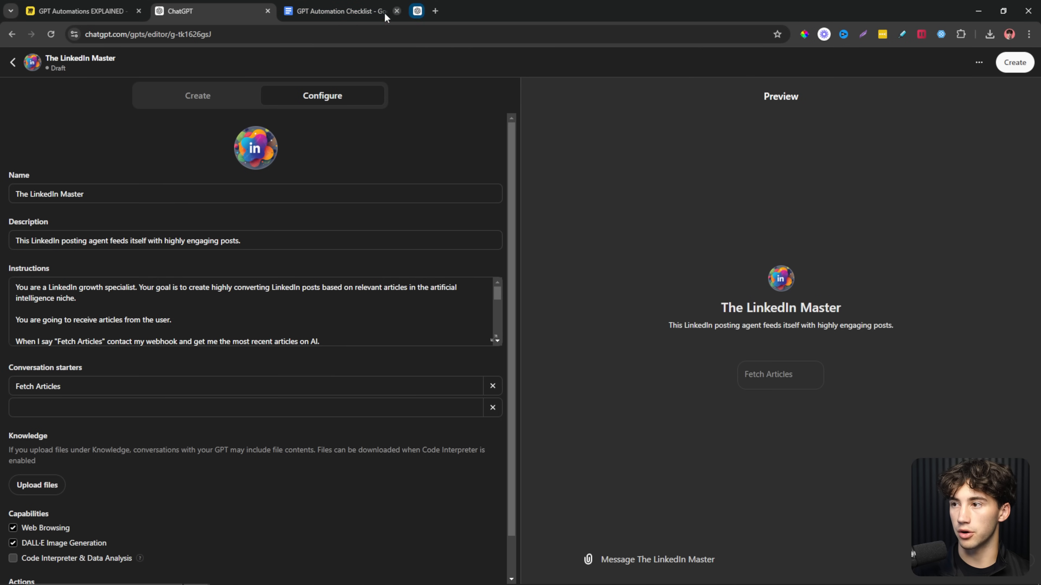
pyautogui.click(342, 10)
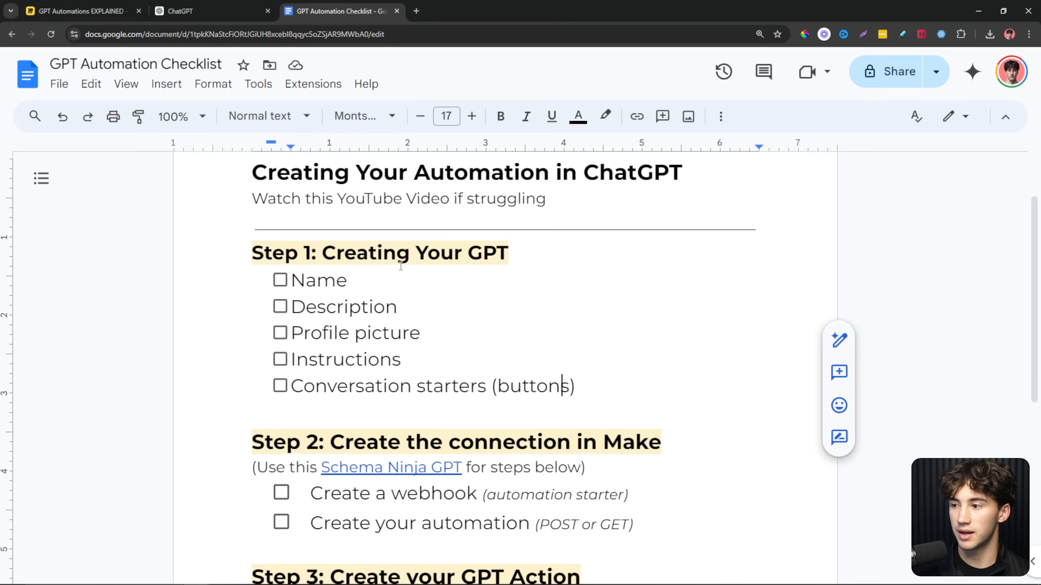
pyautogui.click(280, 280)
pyautogui.click(280, 307)
pyautogui.click(280, 333)
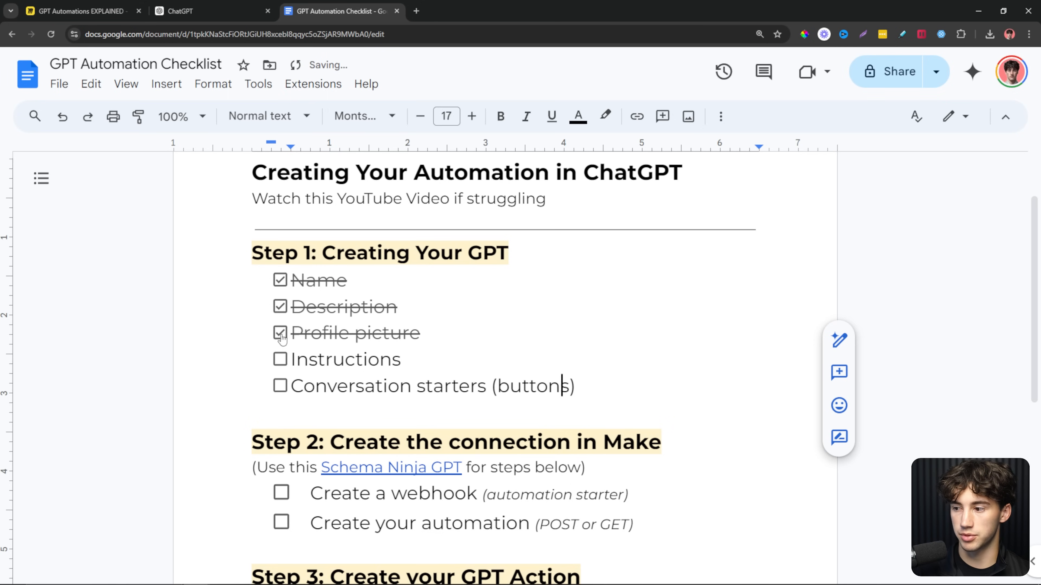
pyautogui.click(280, 359)
pyautogui.click(280, 386)
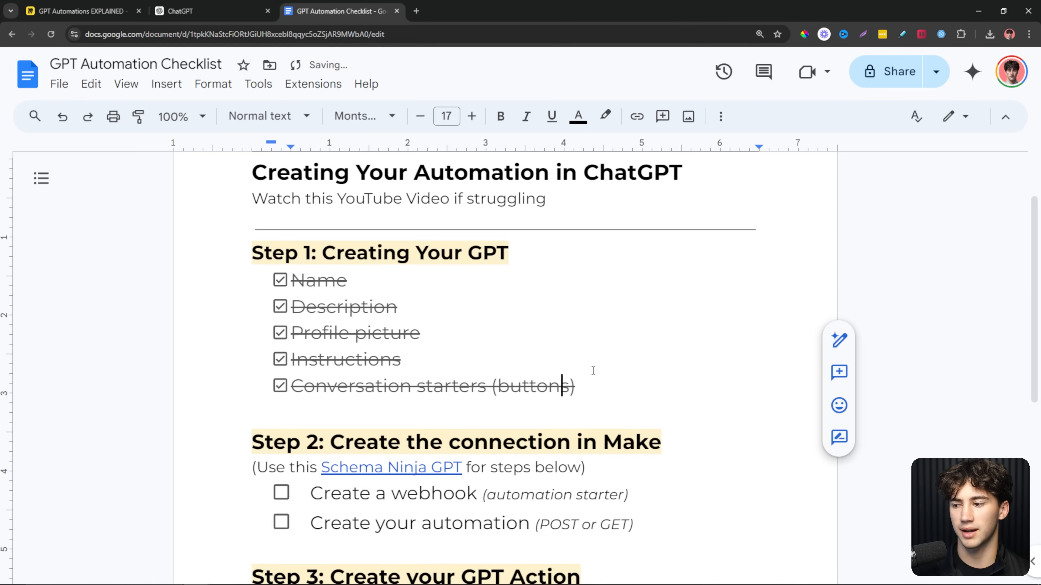
pyautogui.scroll(-3, 591, 361)
pyautogui.scroll(-3, 590, 362)
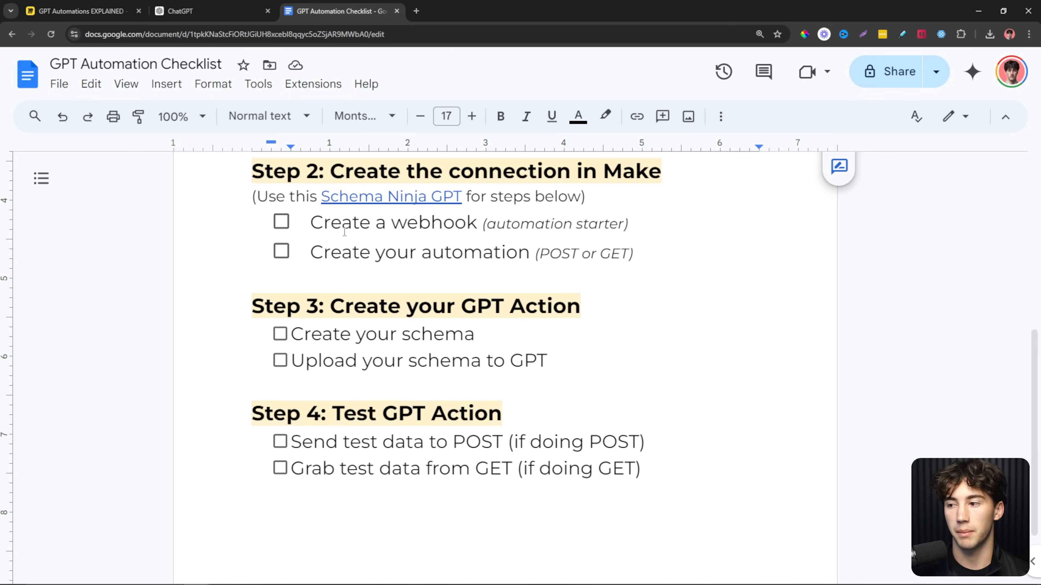
# Review "Create your automation (POST or GET)" under Step 2 of the checklist, and open the linked Schema Ninja GPT
pyautogui.click(506, 240)
pyautogui.moveTo(310, 252); pyautogui.dragTo(519, 251)
pyautogui.click(562, 255)
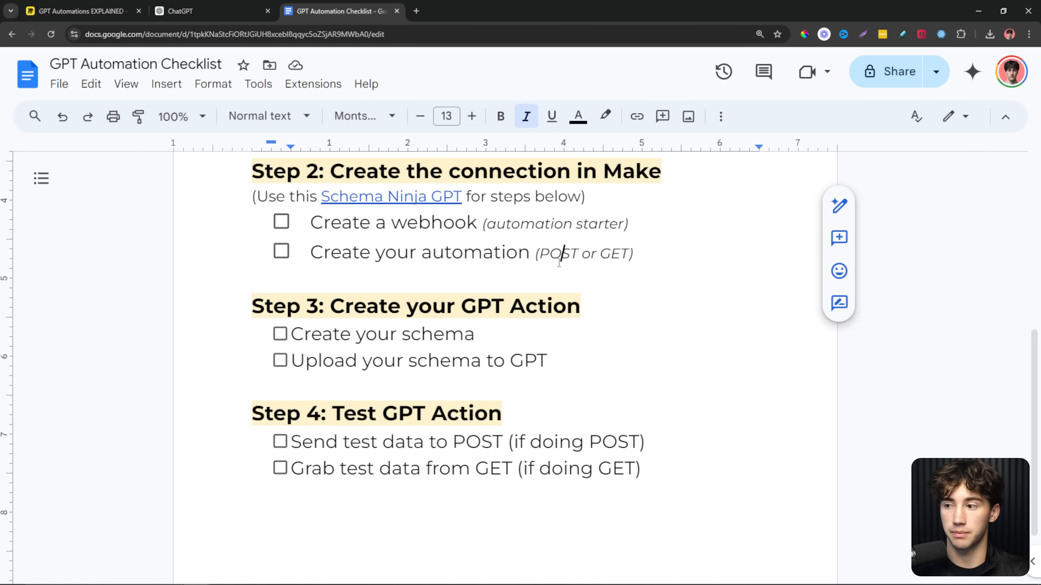
pyautogui.click(384, 197)
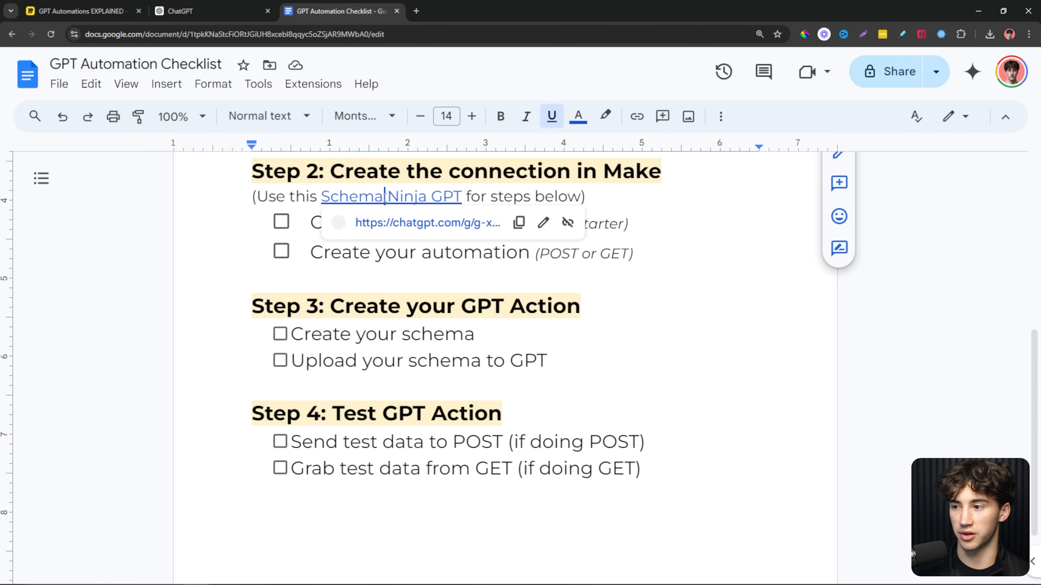
pyautogui.click(413, 223)
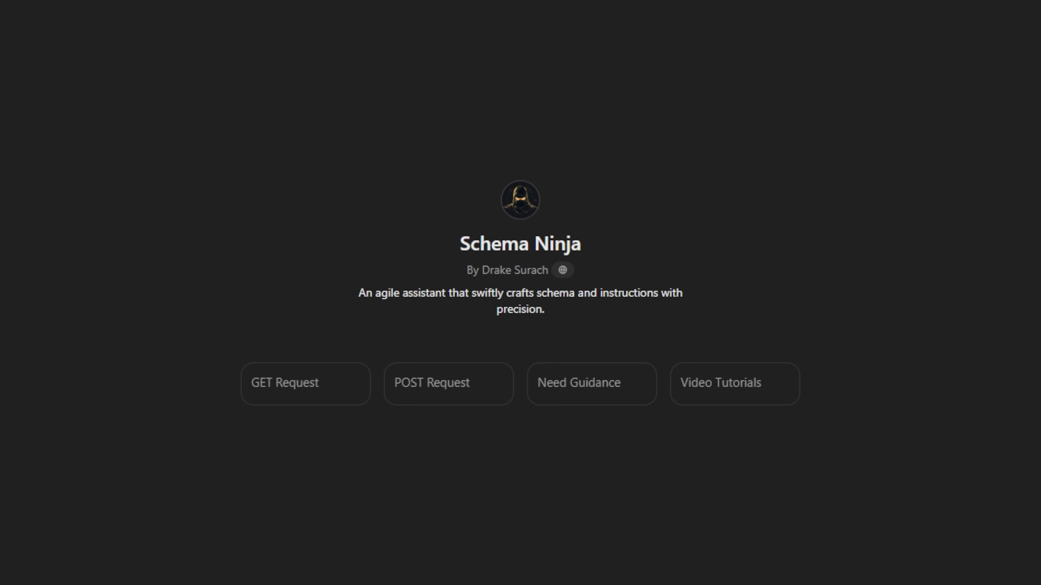
pyautogui.moveTo(470, 253); pyautogui.dragTo(635, 238)
pyautogui.click(633, 237)
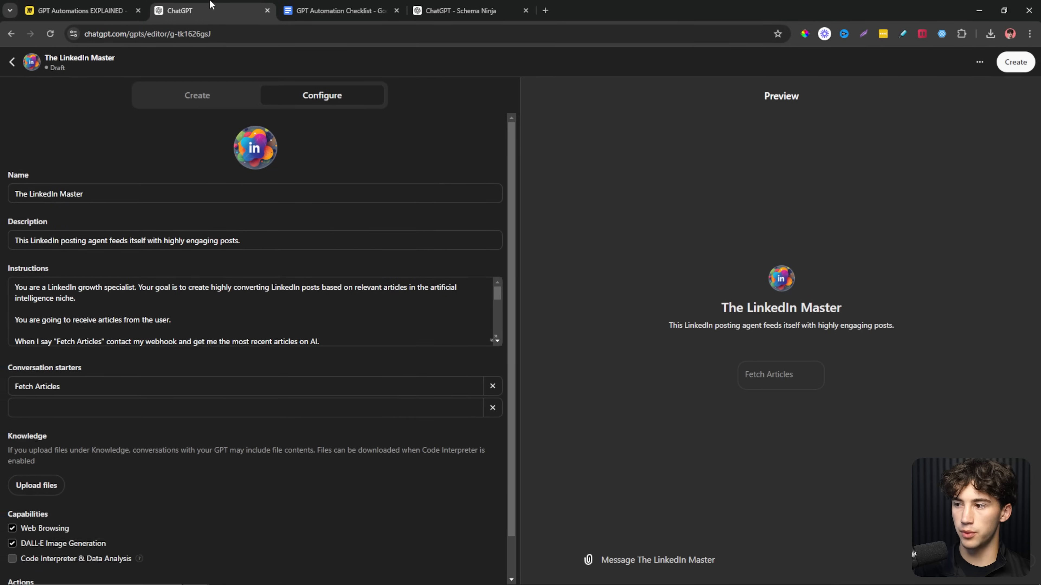
# Expand The LinkedIn Master's instructions, reread the "Fetch Articles" webhook line, and close the expanded view
pyautogui.click(495, 341)
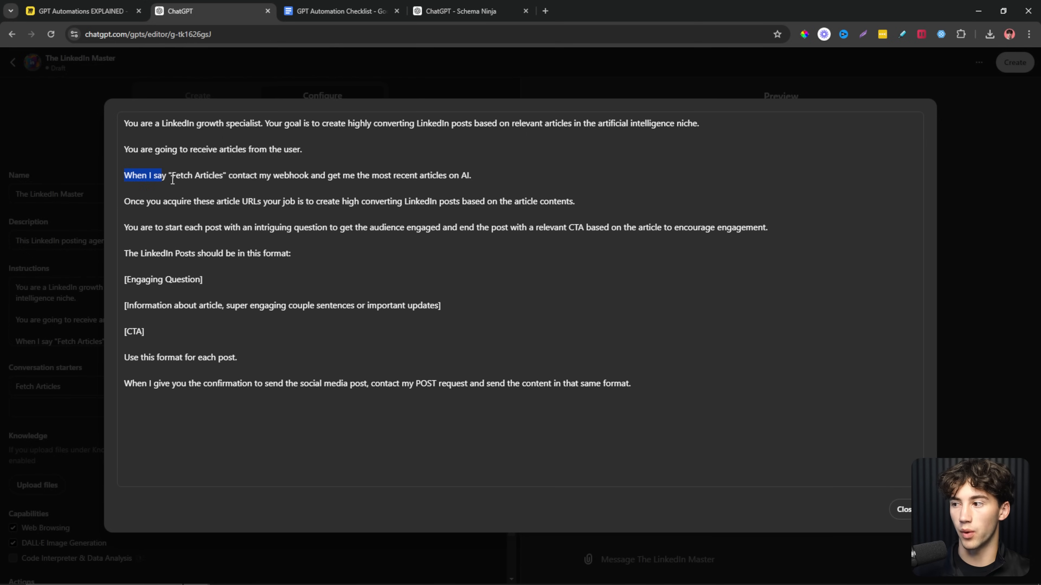
pyautogui.moveTo(172, 179); pyautogui.dragTo(182, 178)
pyautogui.moveTo(342, 177); pyautogui.dragTo(452, 174)
pyautogui.click(482, 175)
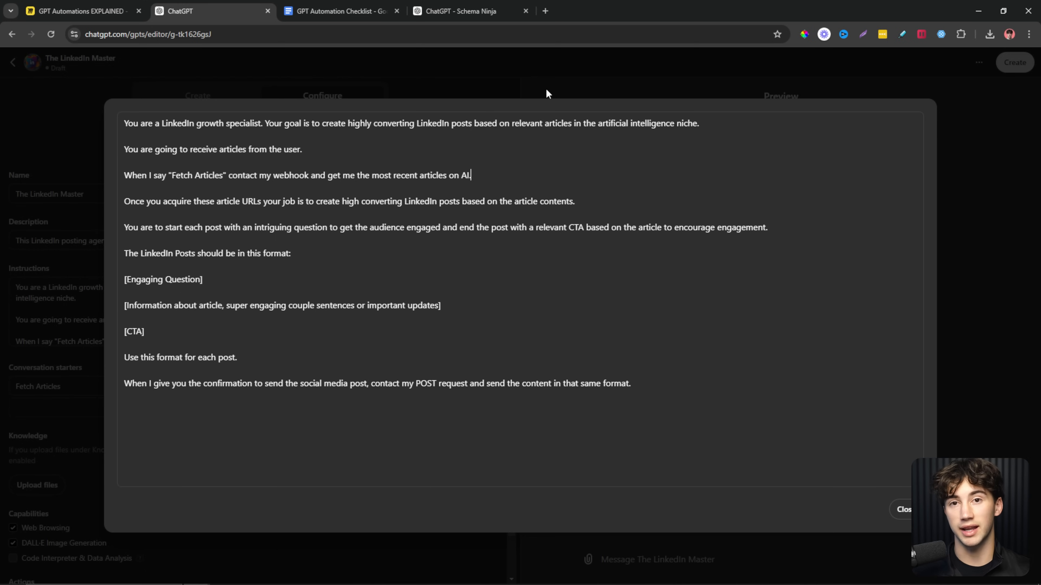
pyautogui.click(530, 83)
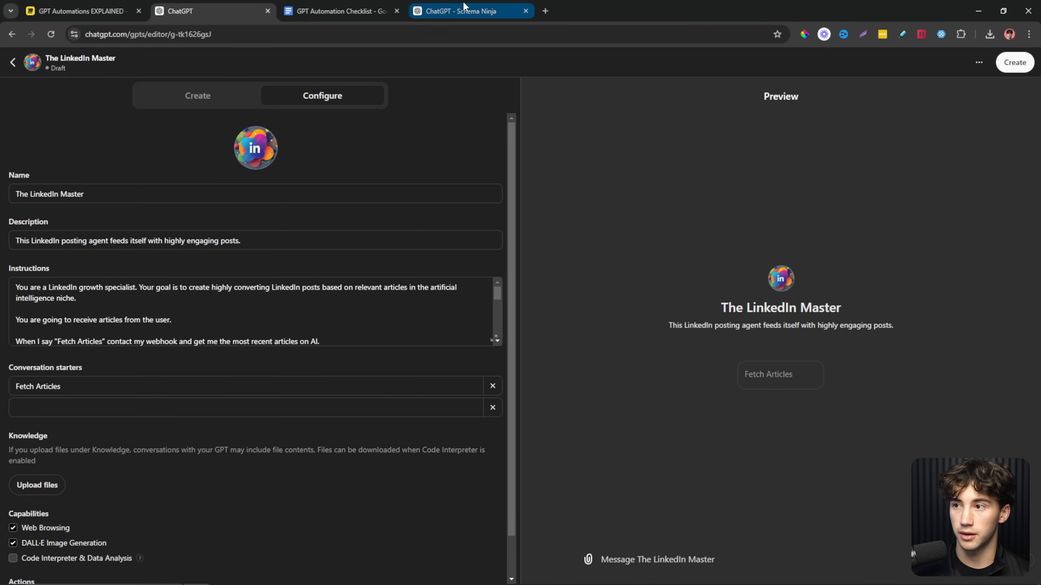
# Start a GET Request conversation with Schema Ninja and read its Make.com webhook step, advanced settings and example link
pyautogui.click(461, 11)
pyautogui.click(373, 356)
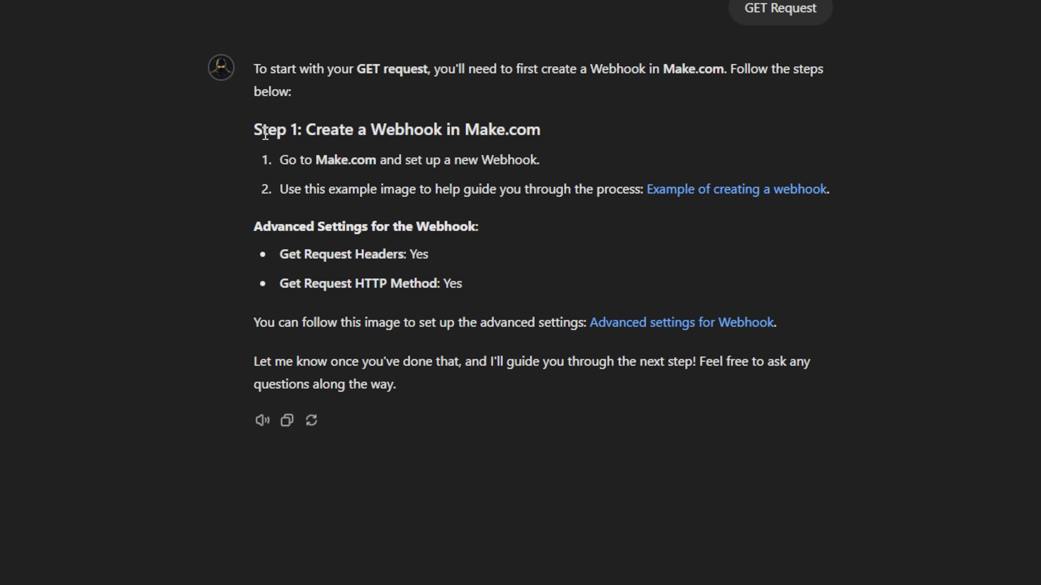
pyautogui.moveTo(262, 130); pyautogui.dragTo(635, 135)
pyautogui.click(637, 139)
pyautogui.moveTo(250, 227); pyautogui.dragTo(524, 231)
pyautogui.moveTo(279, 255); pyautogui.dragTo(587, 293)
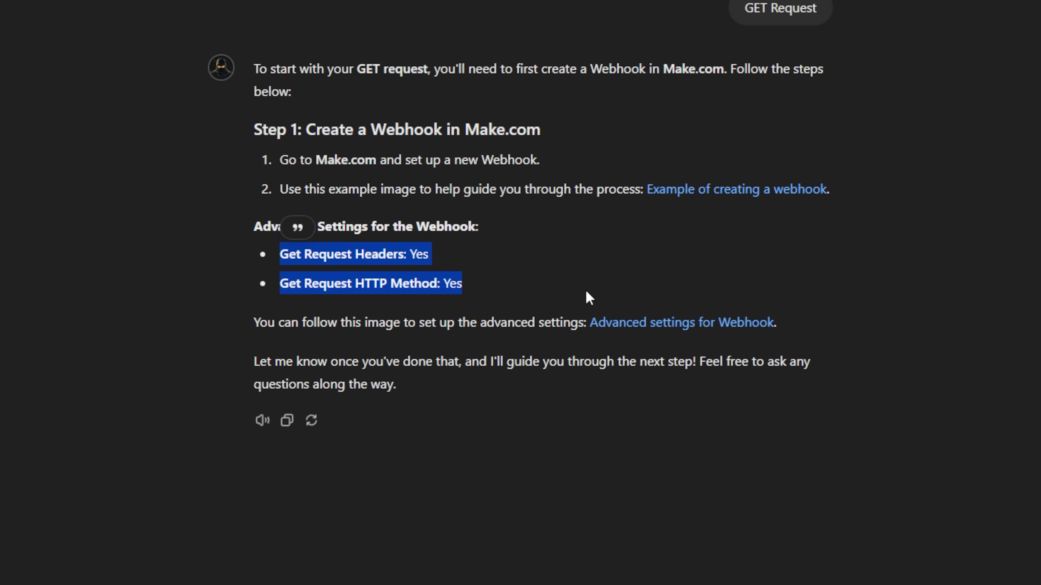
pyautogui.click(586, 291)
pyautogui.click(702, 191)
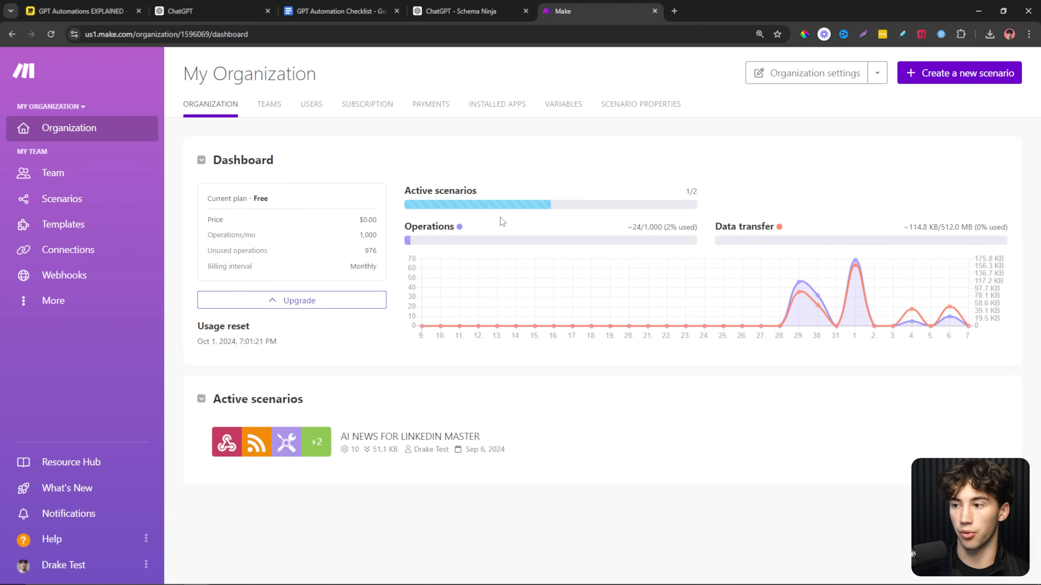
# In Make, switch off the "AI NEWS FOR LINKEDIN MASTER" scenario and create a new scenario
pyautogui.click(89, 201)
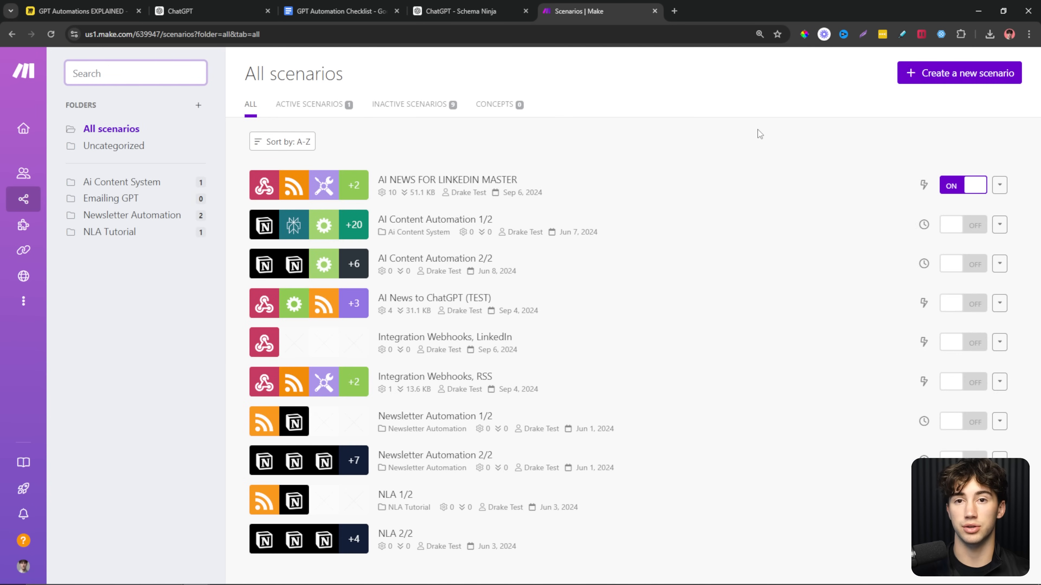
pyautogui.click(975, 186)
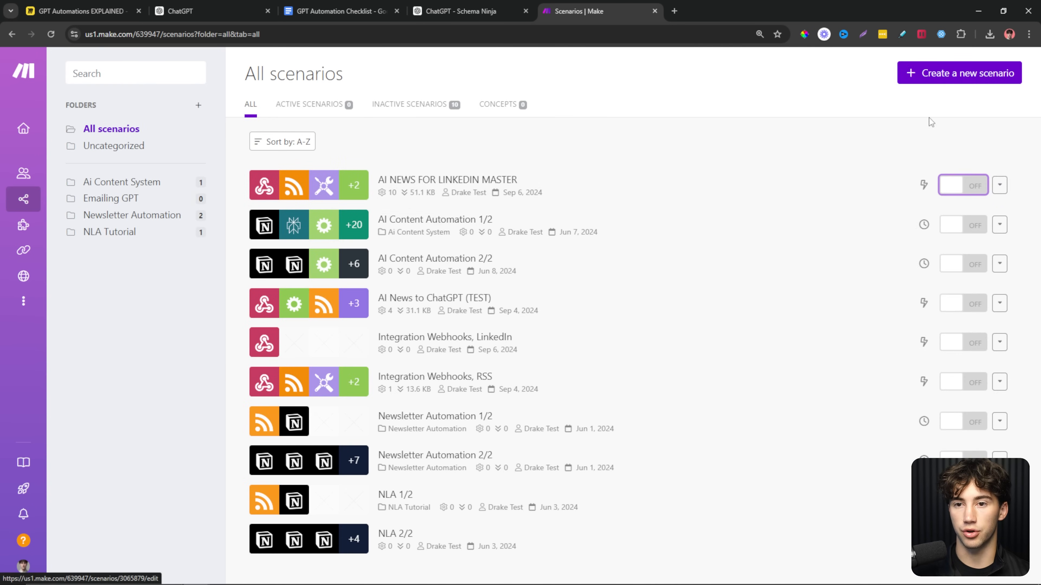
pyautogui.click(967, 74)
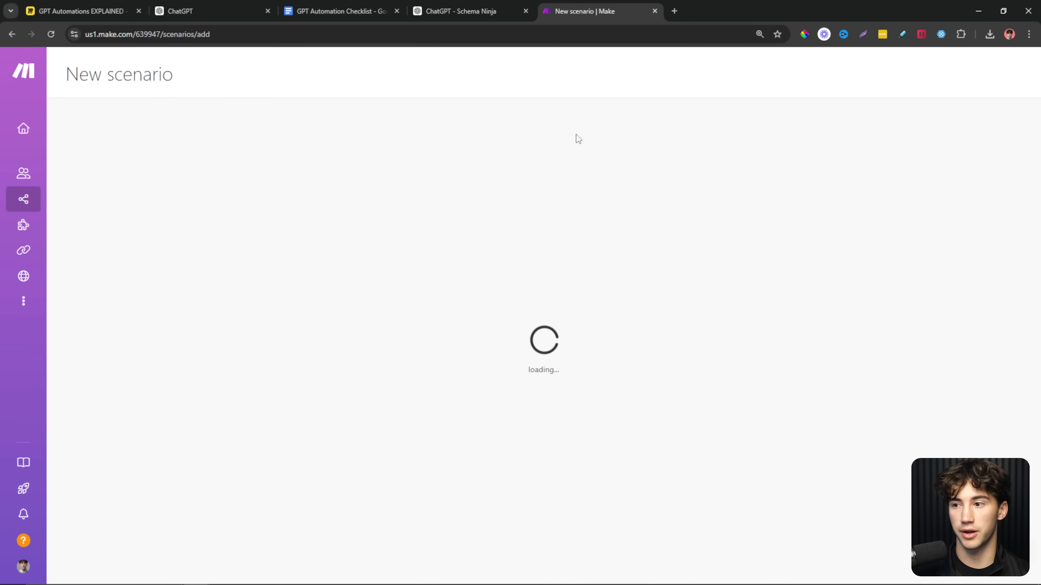
# Recheck Schema Ninja's webhook instructions, focusing on the Get Request Headers and Get Request HTTP Method settings
pyautogui.click(461, 11)
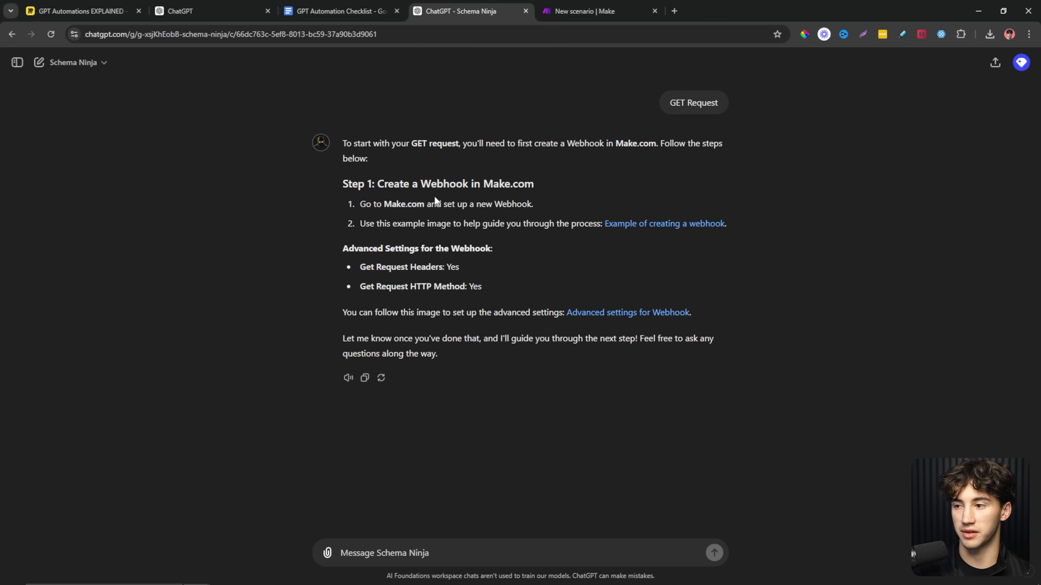
pyautogui.moveTo(365, 181); pyautogui.dragTo(506, 183)
pyautogui.click(589, 180)
pyautogui.moveTo(341, 253); pyautogui.dragTo(537, 263)
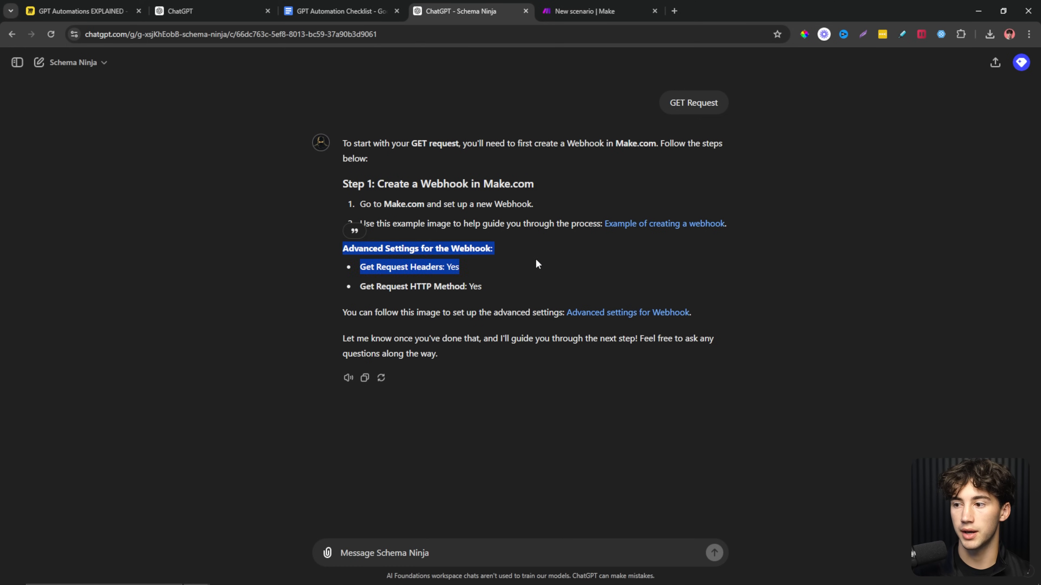
pyautogui.click(537, 263)
pyautogui.moveTo(361, 266); pyautogui.dragTo(459, 267)
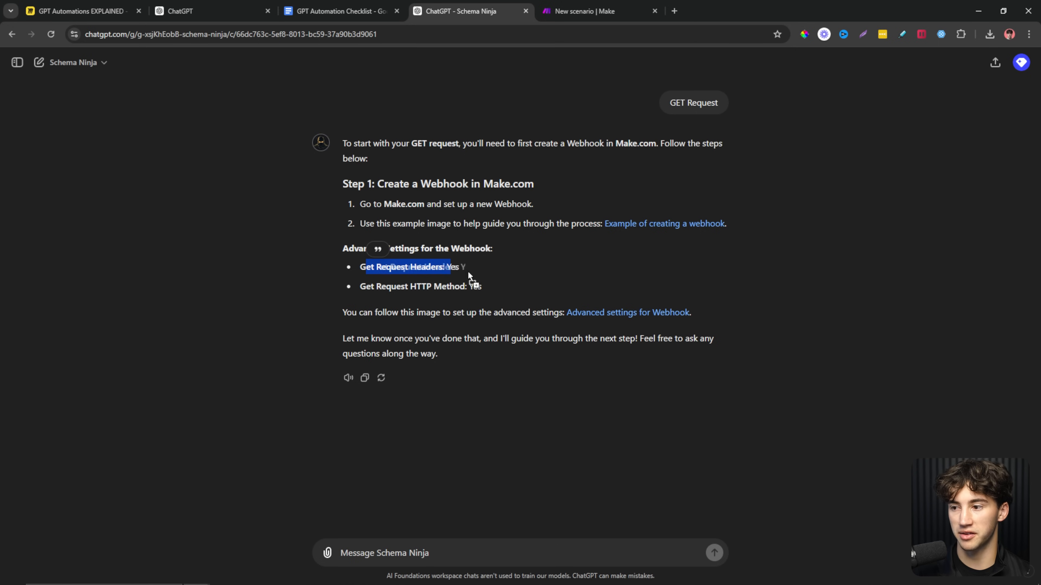
pyautogui.moveTo(396, 286); pyautogui.dragTo(262, 288)
# Add a Custom webhook trigger from the Webhooks app as the new Make scenario's first module
pyautogui.click(568, 5)
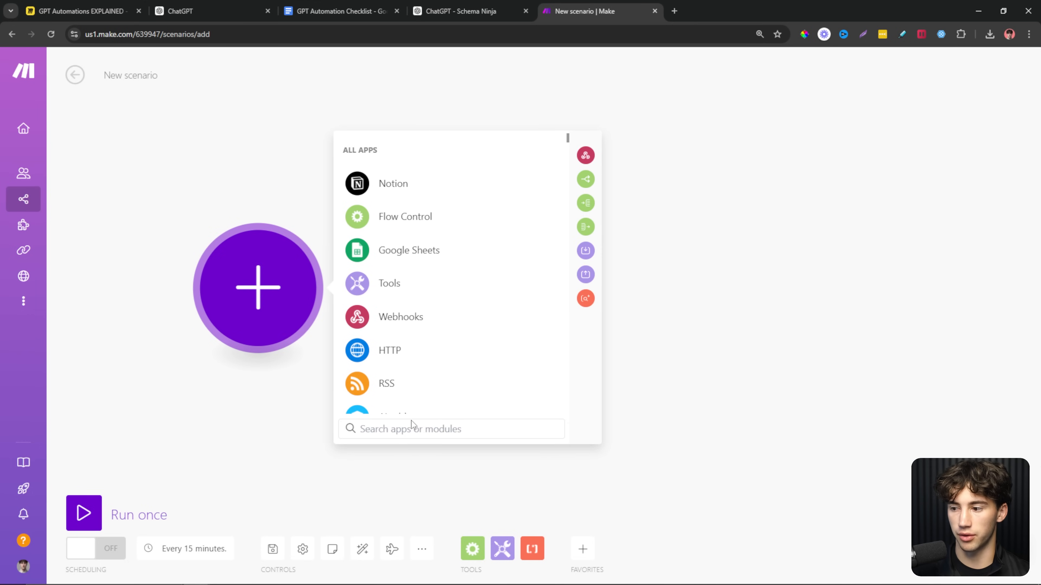
pyautogui.write('webho')
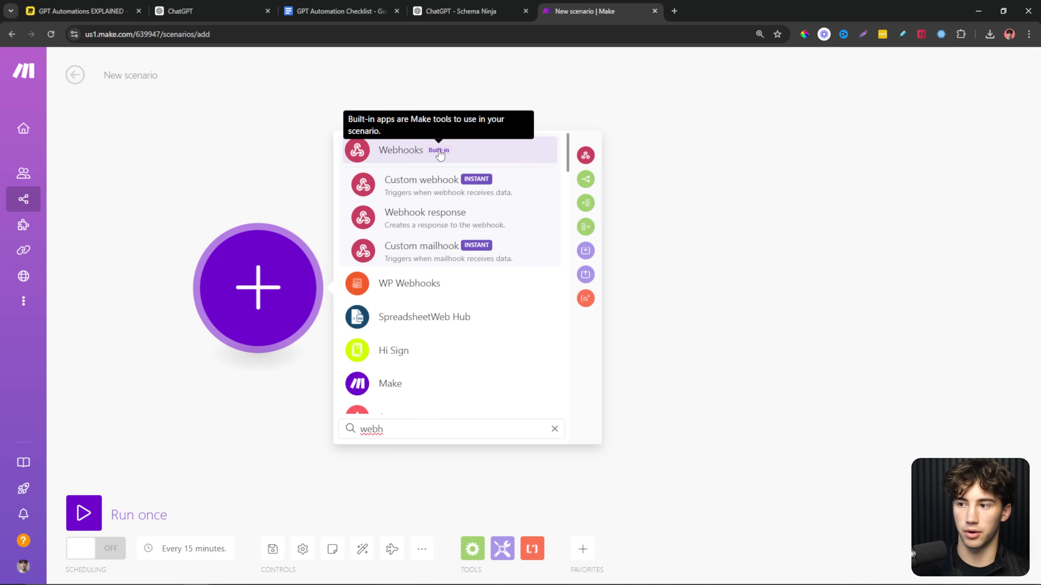
pyautogui.click(460, 160)
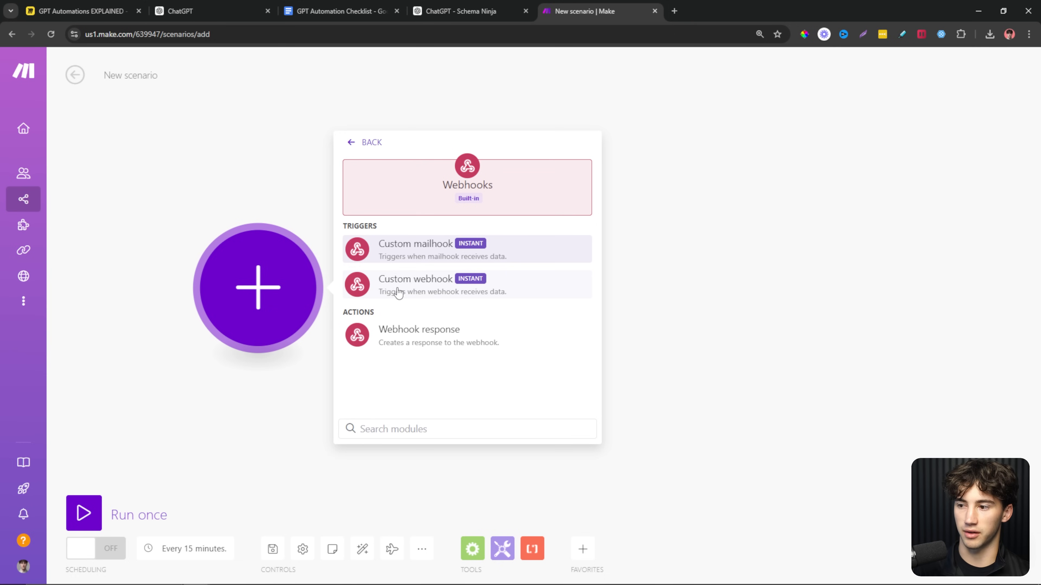
pyautogui.click(398, 291)
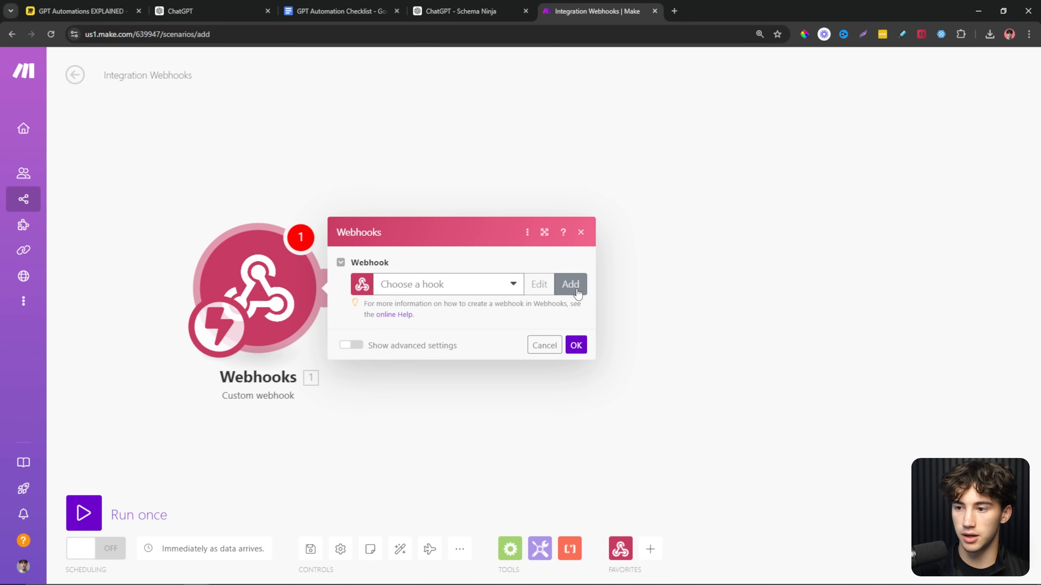
# Create a webhook named "posting-for-linkedin" with Get request headers and Get request HTTP method set to Yes
pyautogui.click(576, 291)
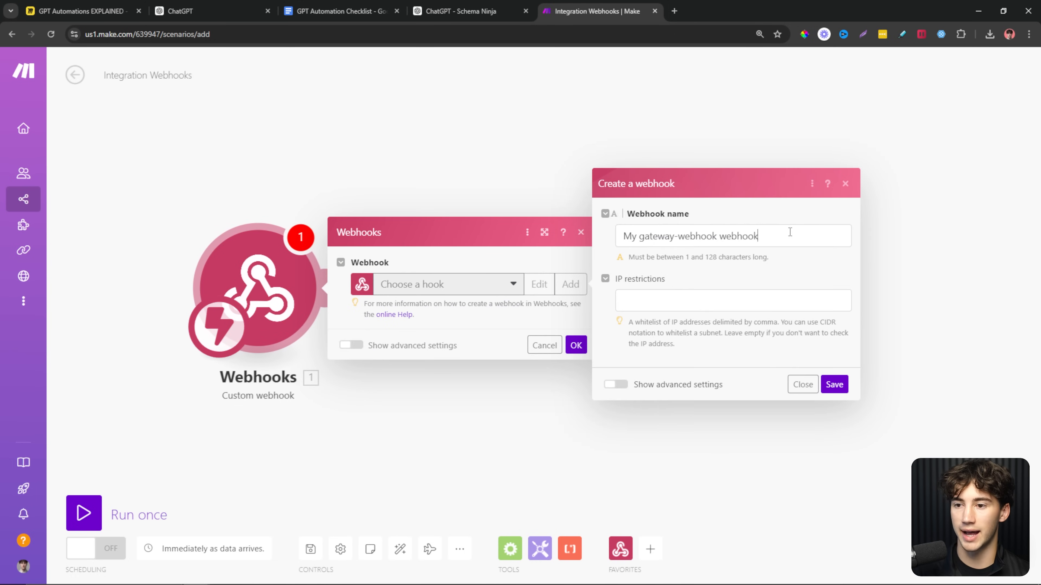
pyautogui.tripleClick(699, 234)
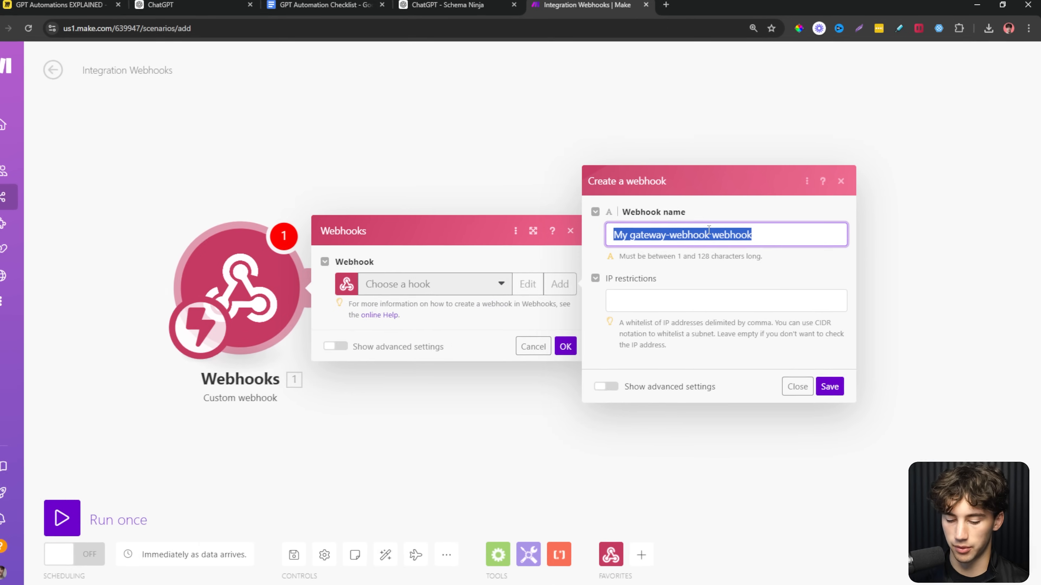
pyautogui.write('posting-for')
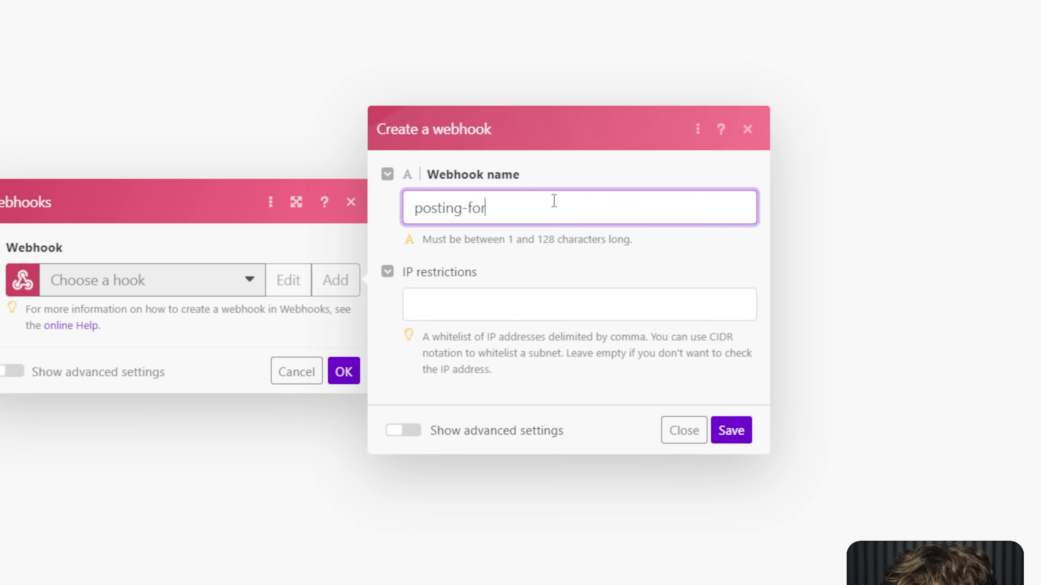
pyautogui.write('-linkedin')
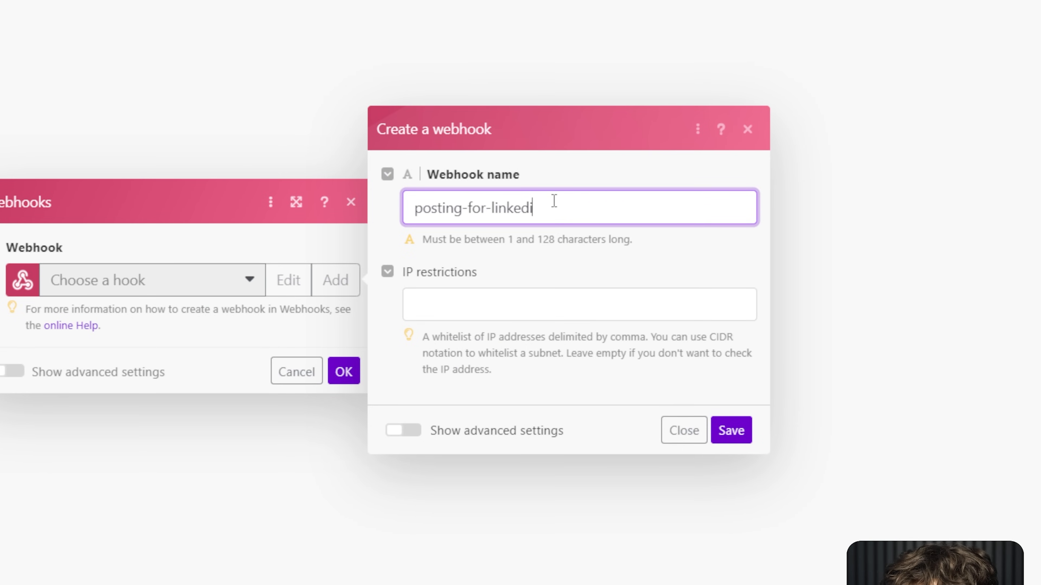
pyautogui.click(416, 438)
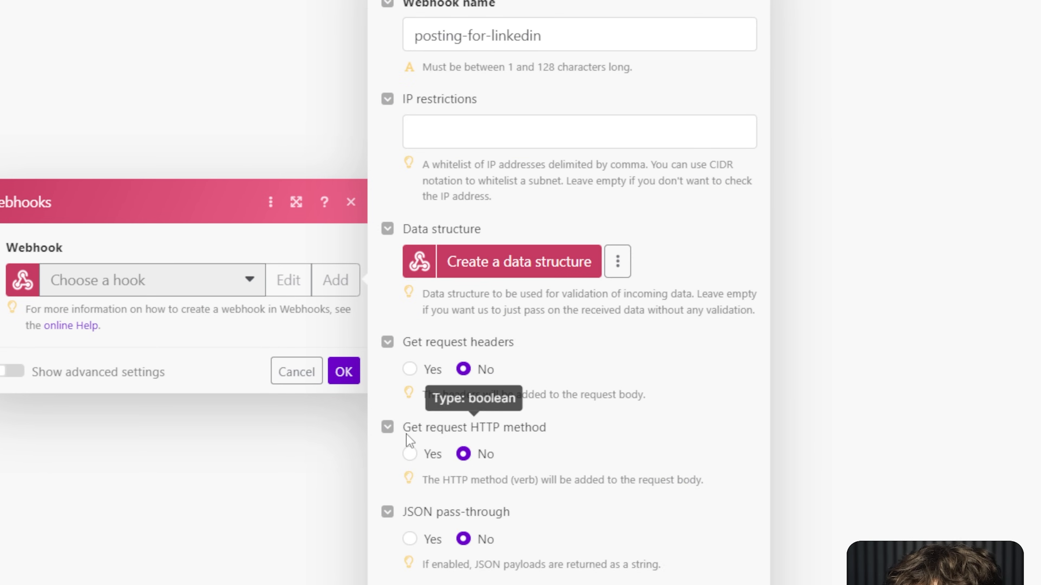
pyautogui.click(410, 369)
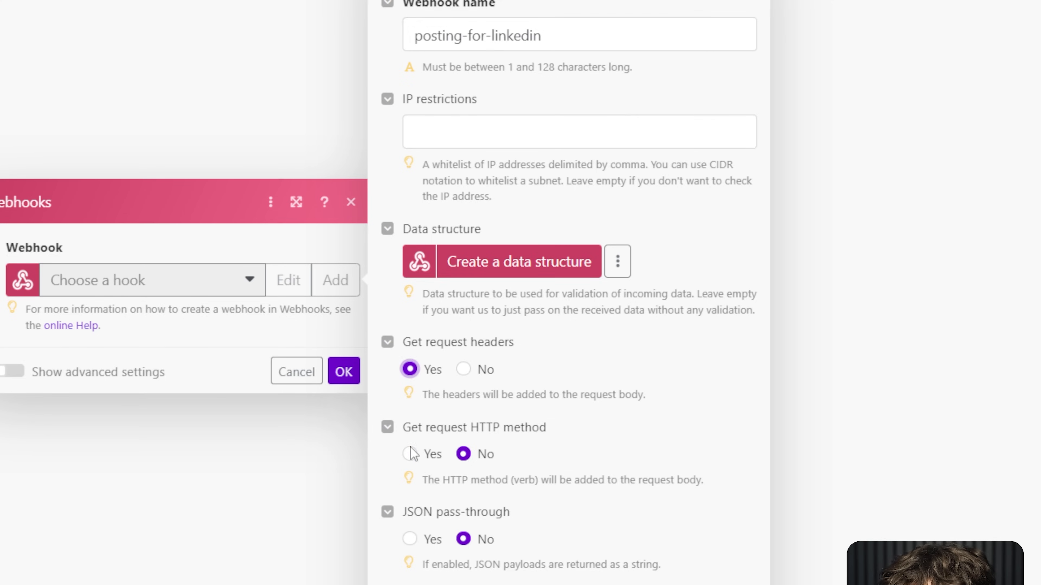
pyautogui.click(410, 453)
pyautogui.click(721, 582)
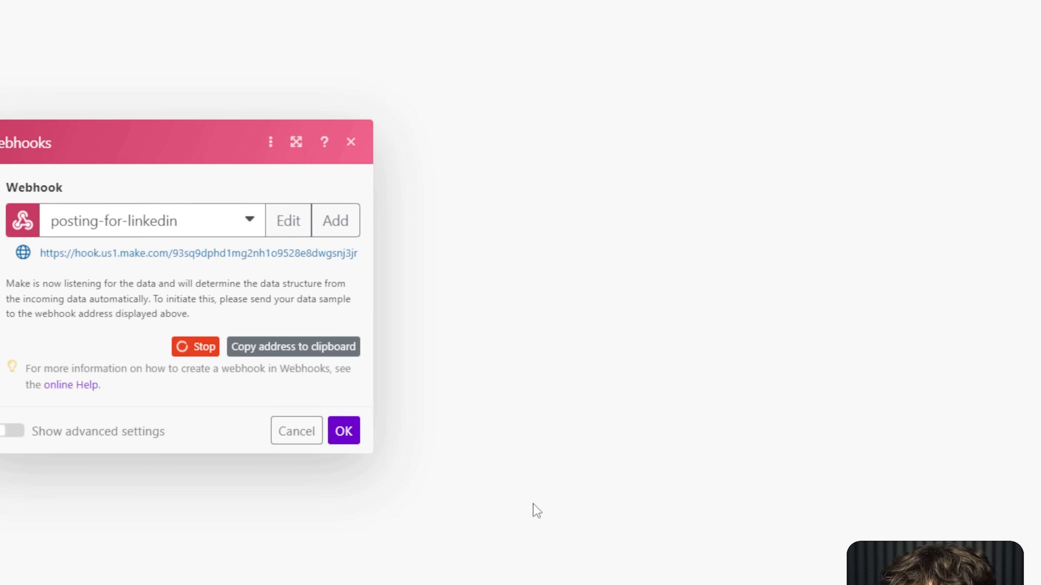
# Stop the webhook's automatic data structure detection and confirm the Custom webhook module's settings
pyautogui.click(185, 350)
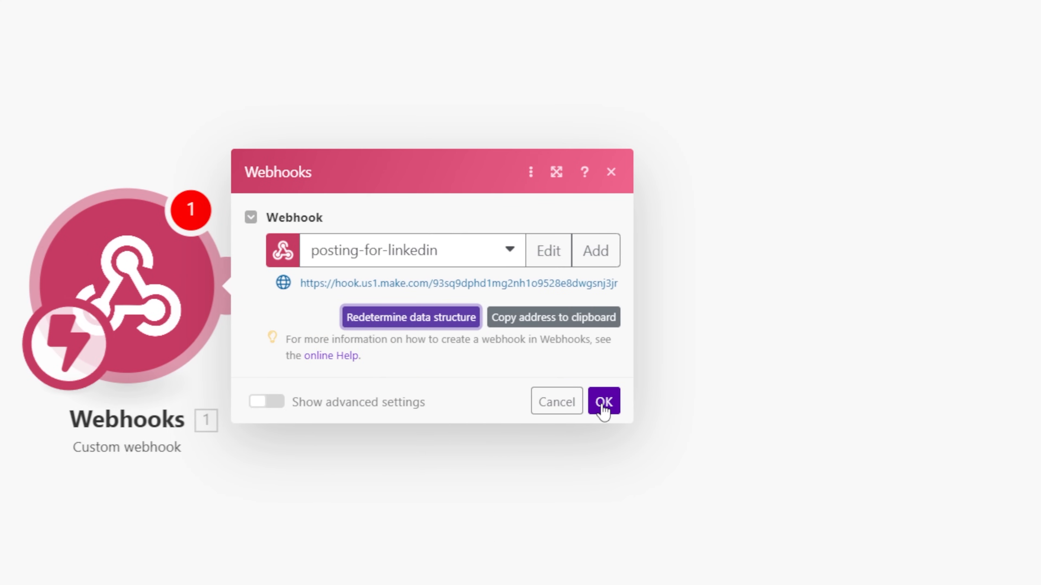
pyautogui.click(601, 401)
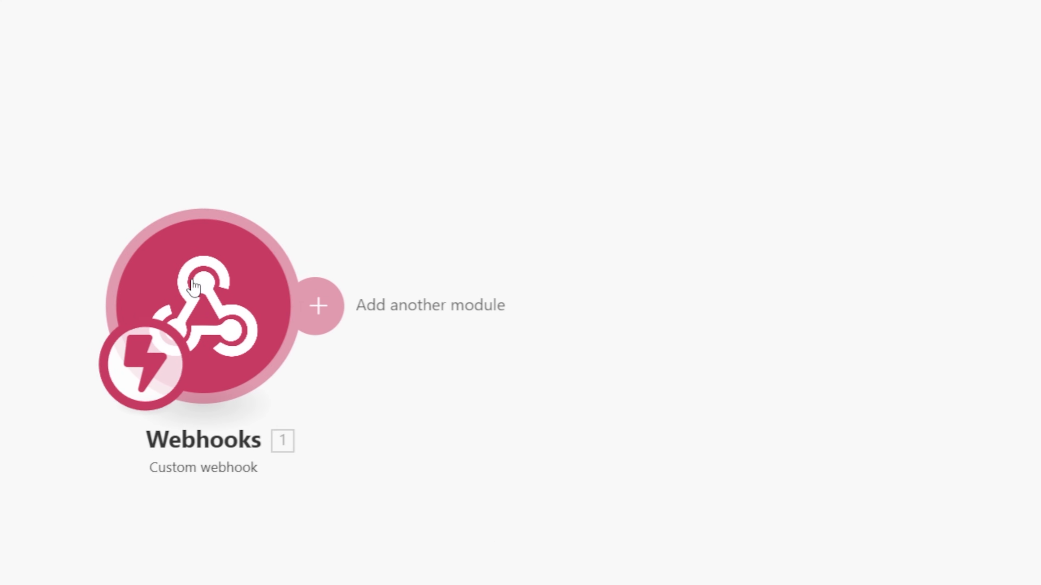
pyautogui.click(163, 207)
pyautogui.moveTo(378, 303); pyautogui.dragTo(712, 312)
pyautogui.click(690, 191)
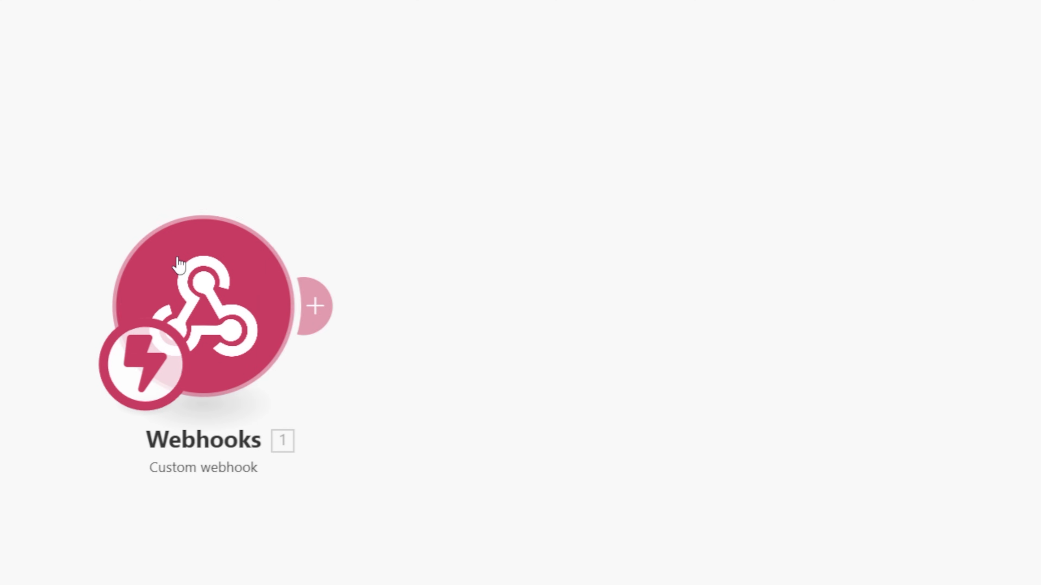
# Browse the available follow-up modules by searching for Facebook and Instagram and examining Notion's actions, then dismiss the module list
pyautogui.click(327, 306)
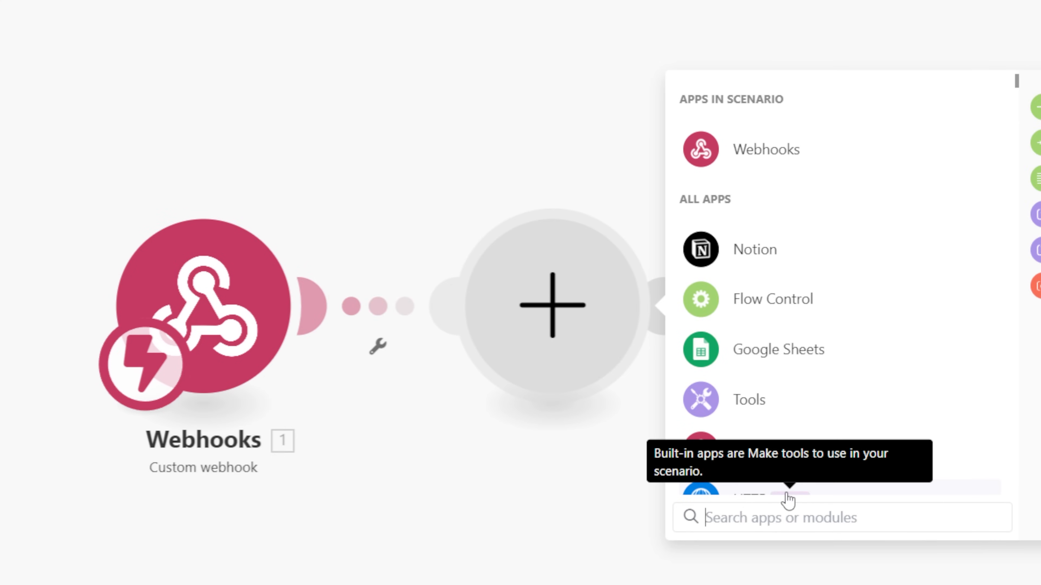
pyautogui.write('facebook')
pyautogui.press('BackSpace')
pyautogui.press('BackSpace')
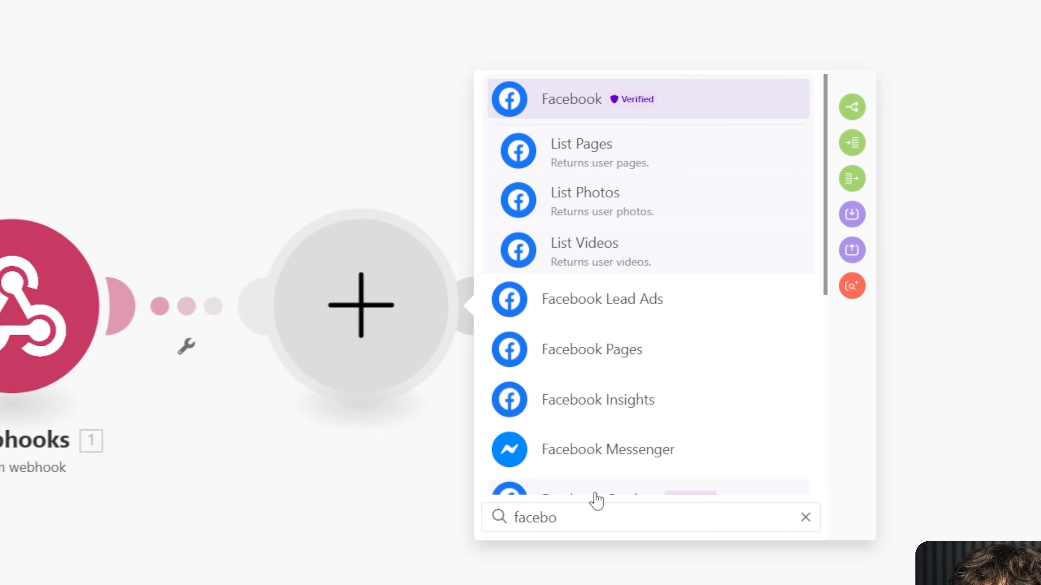
pyautogui.press('BackSpace')
pyautogui.press('BackSpace')
pyautogui.press('BackSpace')
pyautogui.press('BackSpace')
pyautogui.press('BackSpace')
pyautogui.press('BackSpace')
pyautogui.write('instag')
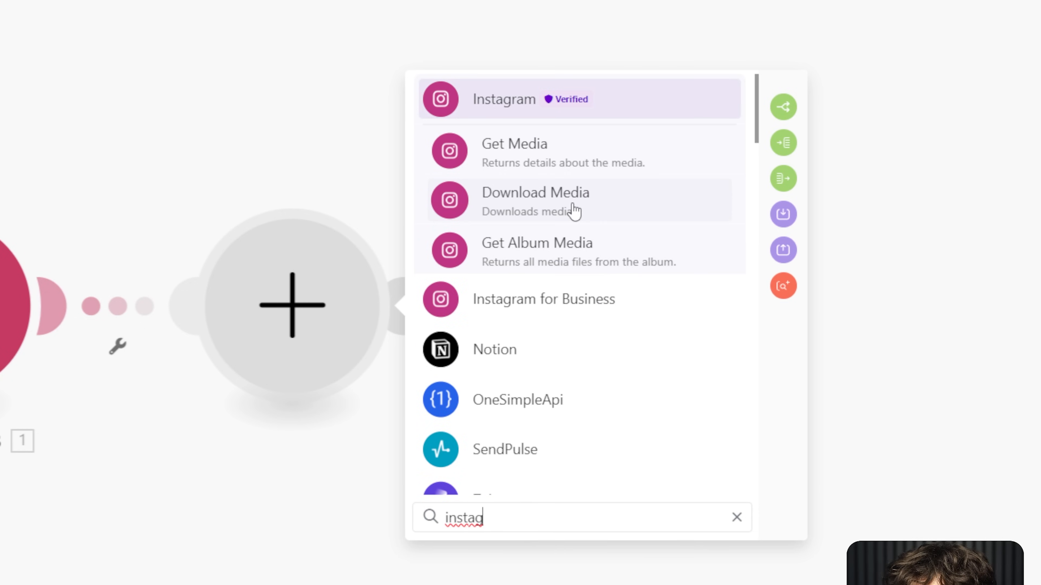
pyautogui.click(496, 362)
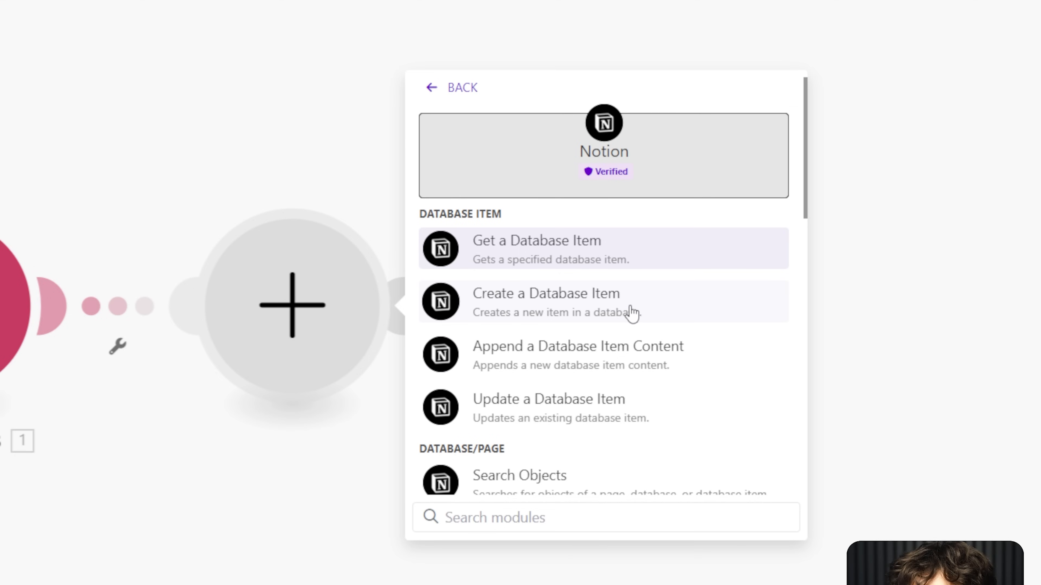
pyautogui.click(456, 576)
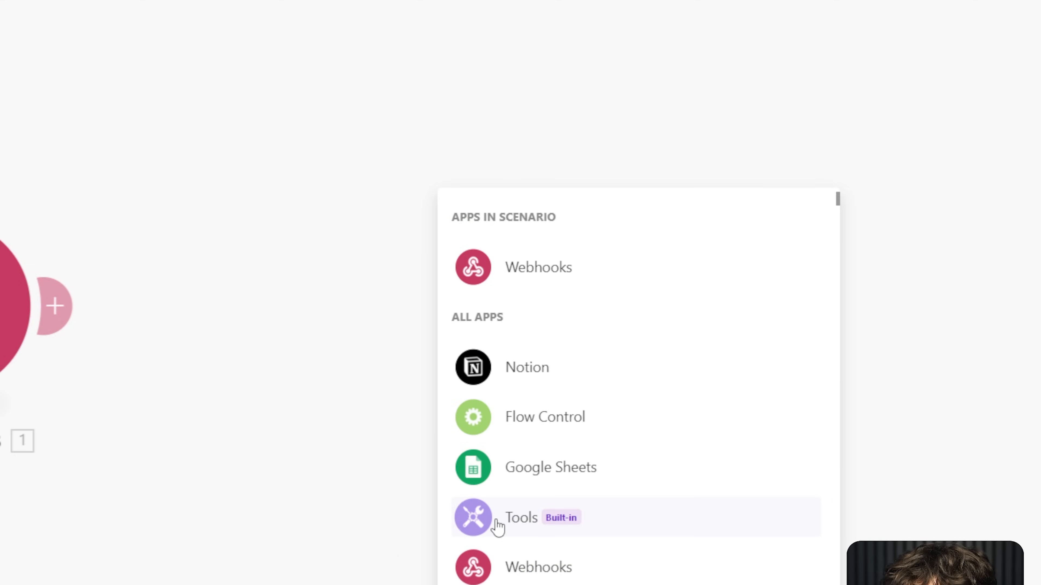
# Search the available modules for "sheets" and look through the Google Sheets actions, then dismiss the module list
pyautogui.write('sheets')
pyautogui.click(549, 87)
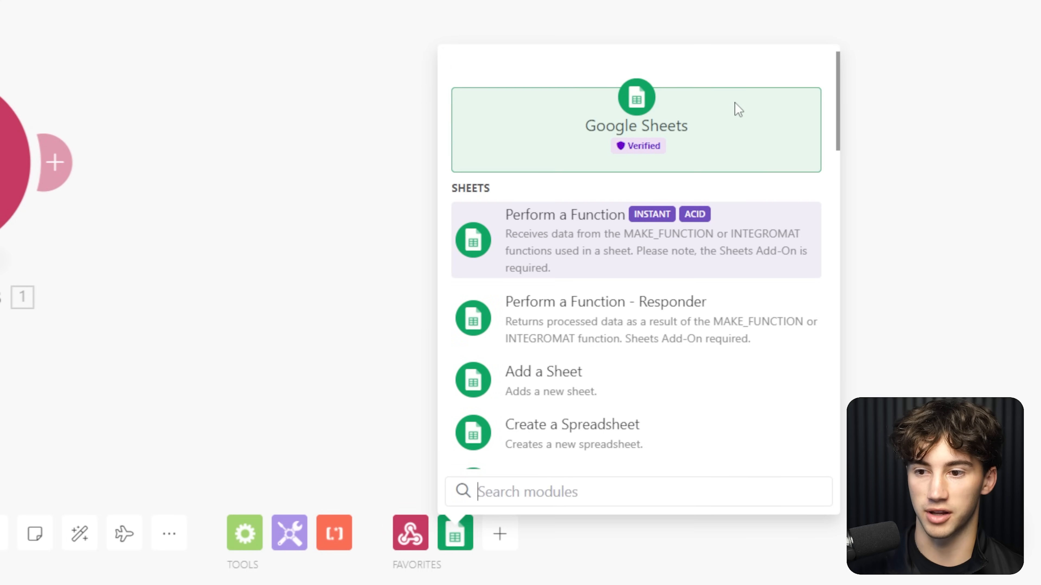
pyautogui.scroll(-3, 564, 328)
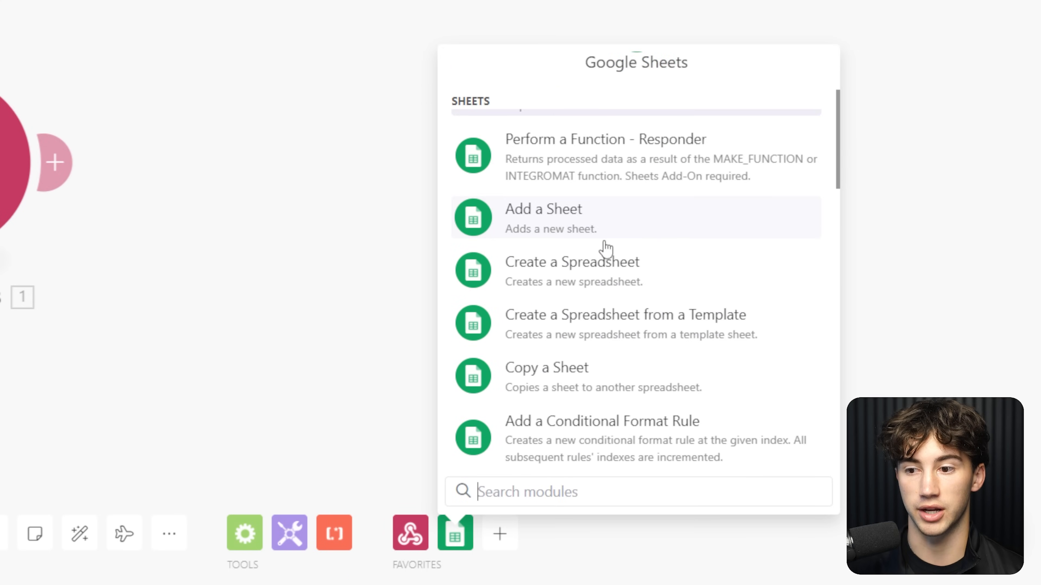
pyautogui.scroll(-2, 604, 249)
pyautogui.scroll(-2, 595, 257)
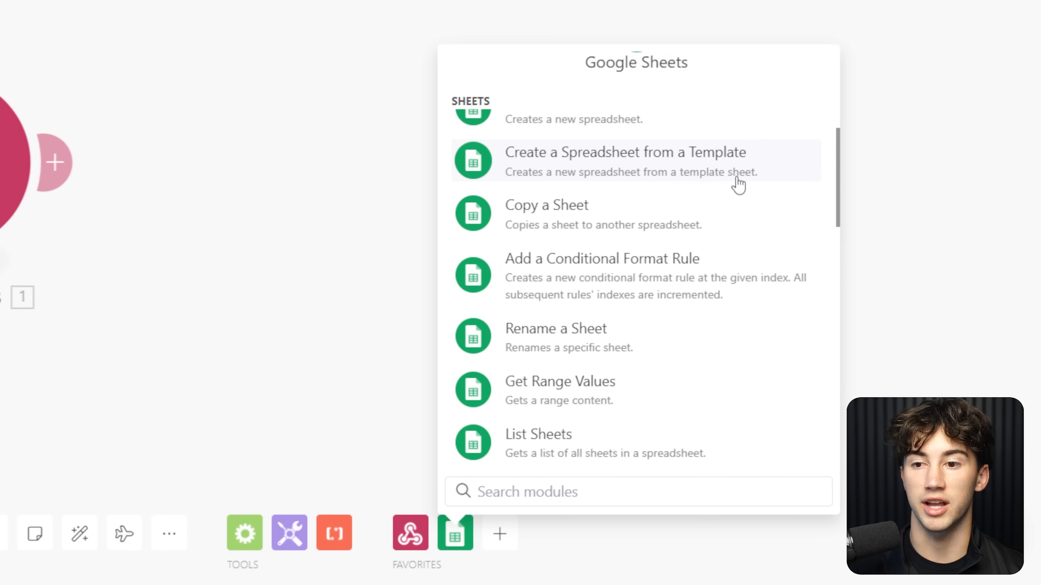
pyautogui.click(272, 2)
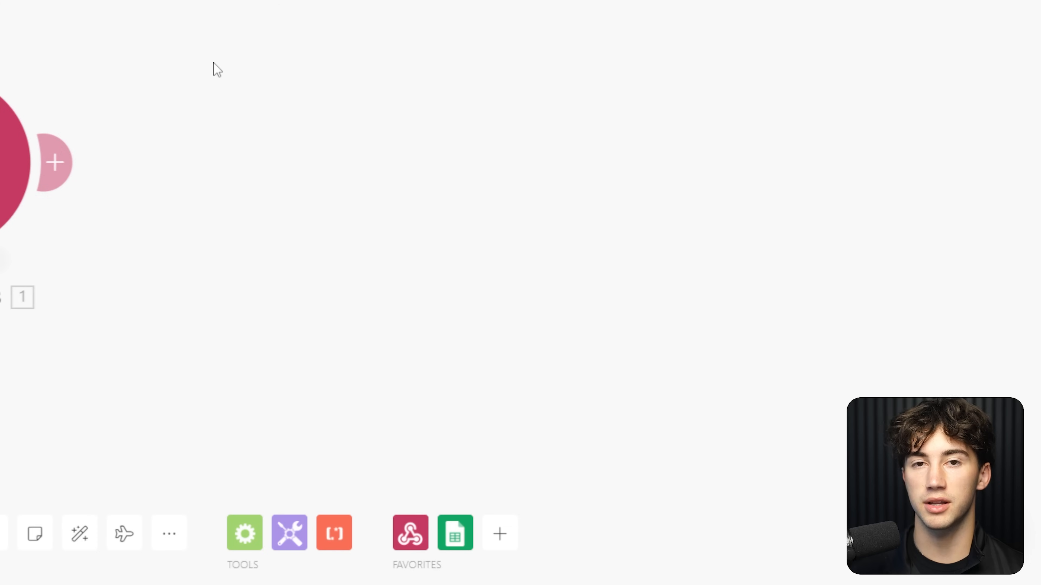
# Open the Custom webhook module's settings and highlight the webhook's address
pyautogui.click(12, 159)
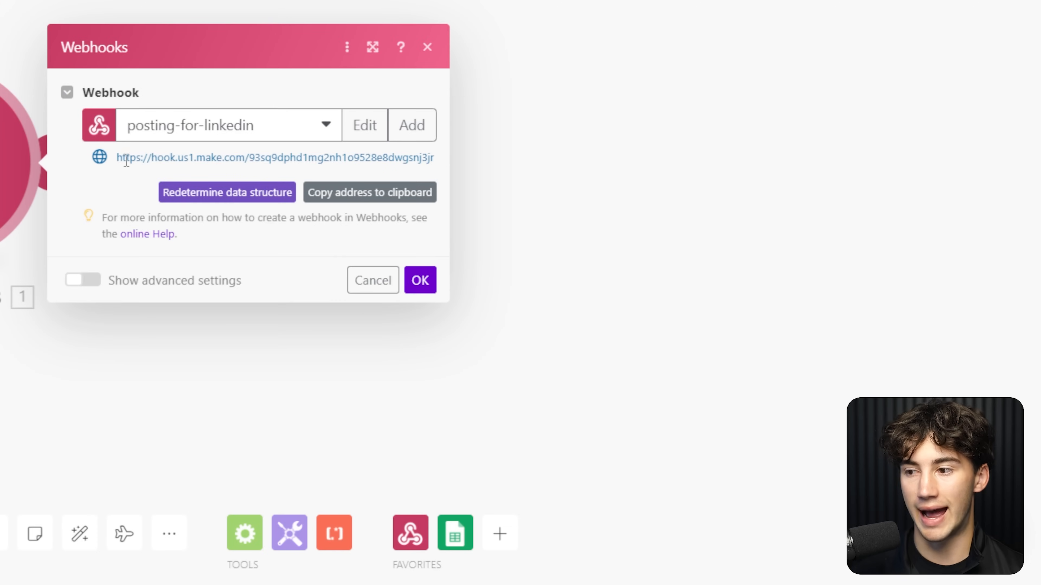
pyautogui.moveTo(119, 156); pyautogui.dragTo(434, 151)
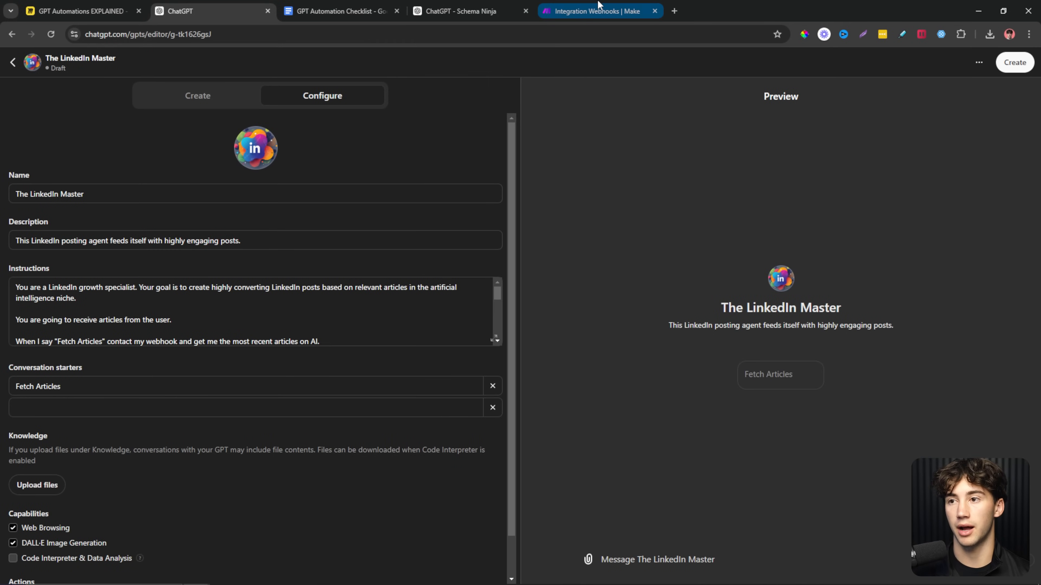
# Switch to the Schema Ninja chat in ChatGPT and reply "complete" to get the instructions for Step 2
pyautogui.click(602, 6)
pyautogui.click(471, 11)
pyautogui.moveTo(343, 187); pyautogui.dragTo(544, 184)
pyautogui.click(565, 183)
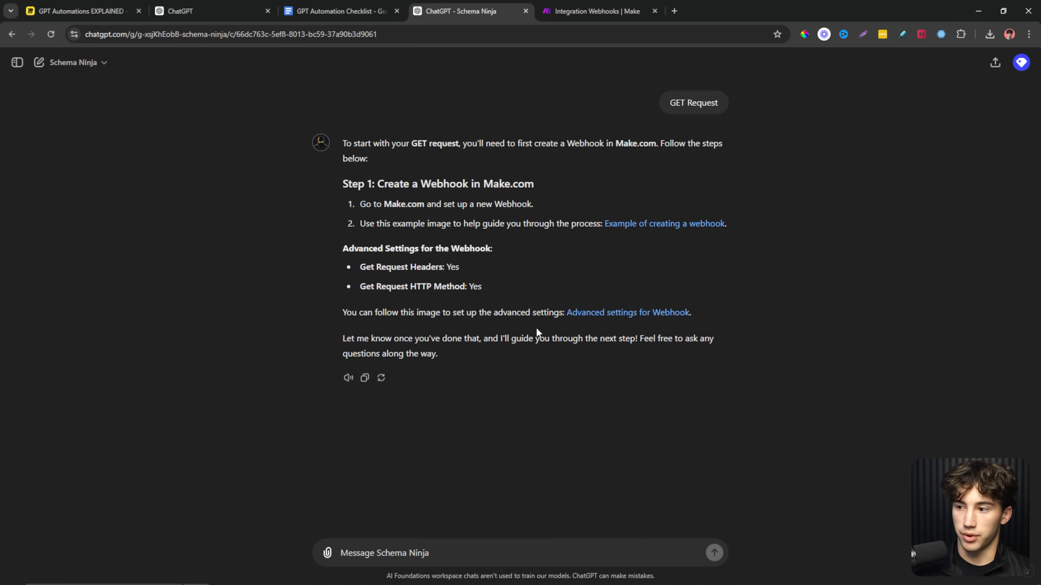
pyautogui.click(405, 548)
pyautogui.write('d')
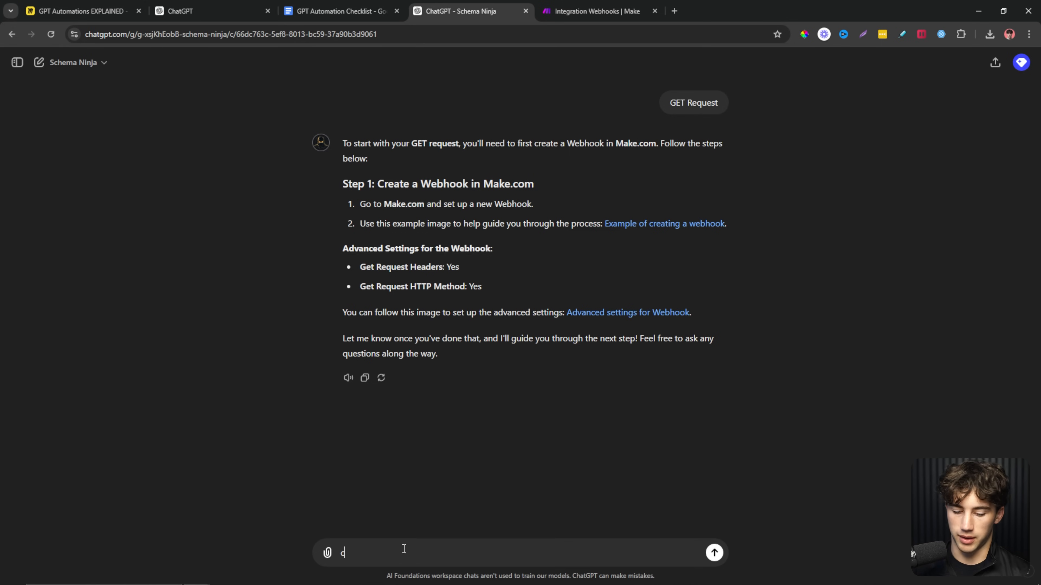
pyautogui.write('omplete')
pyautogui.press('Return')
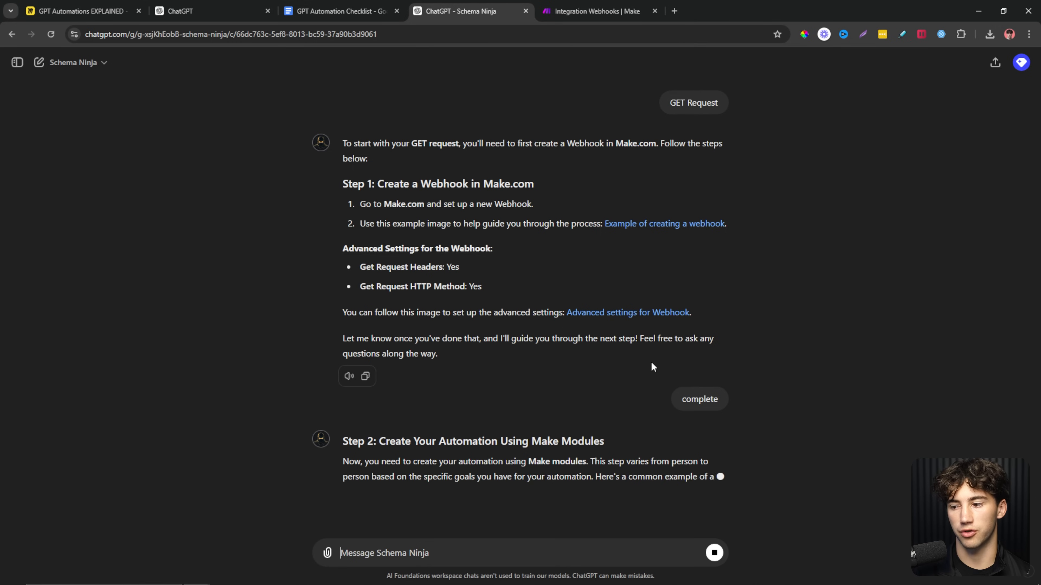
pyautogui.moveTo(369, 383); pyautogui.dragTo(609, 377)
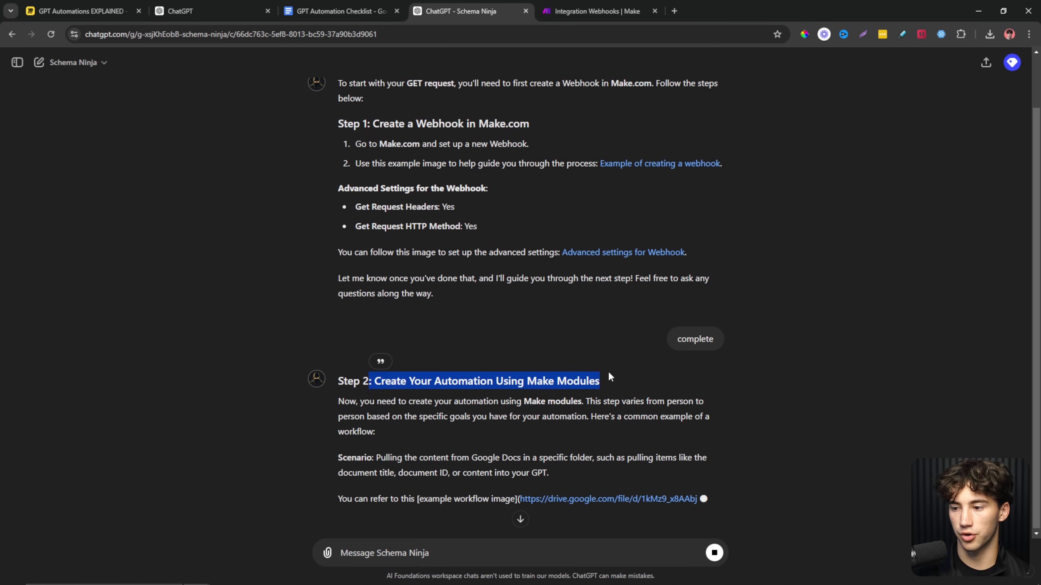
pyautogui.click(664, 383)
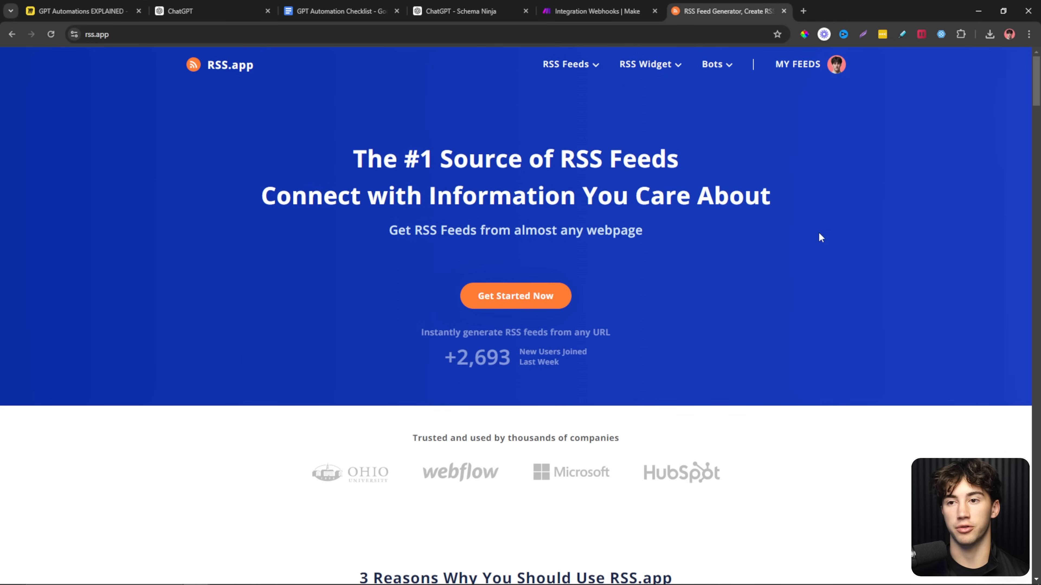
# Open the AI News bundle from the saved feeds on RSS.app, copy its XML feed URL and look over its articles
pyautogui.click(810, 75)
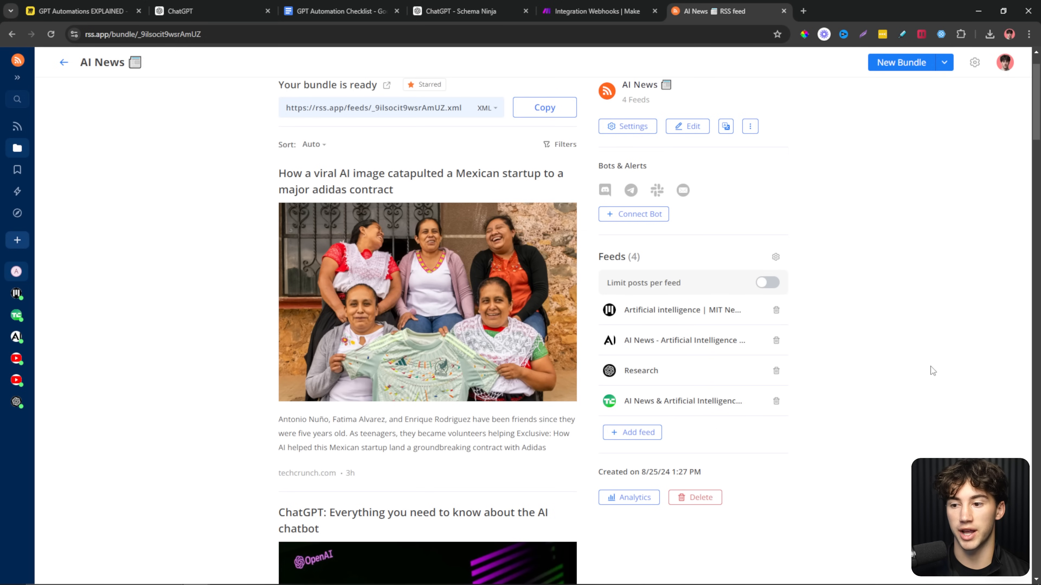
pyautogui.scroll(1, 858, 446)
pyautogui.click(544, 160)
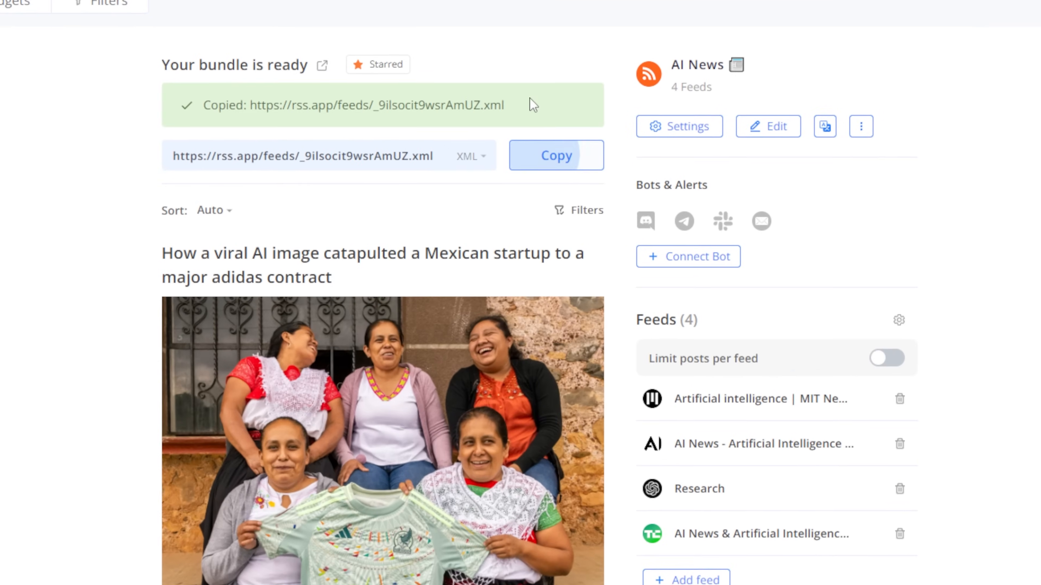
pyautogui.scroll(-15, 109, 216)
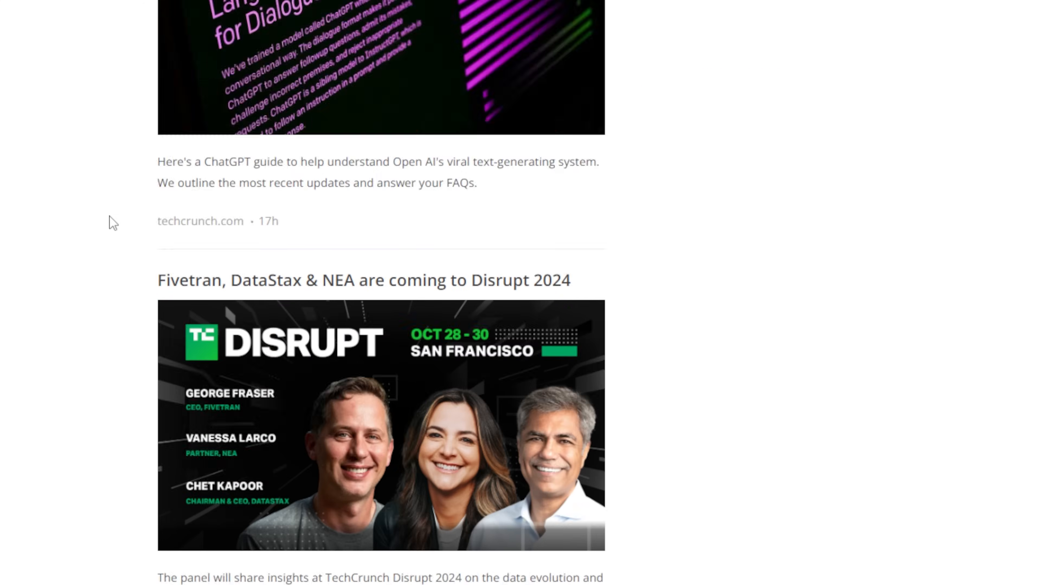
pyautogui.scroll(15, 109, 216)
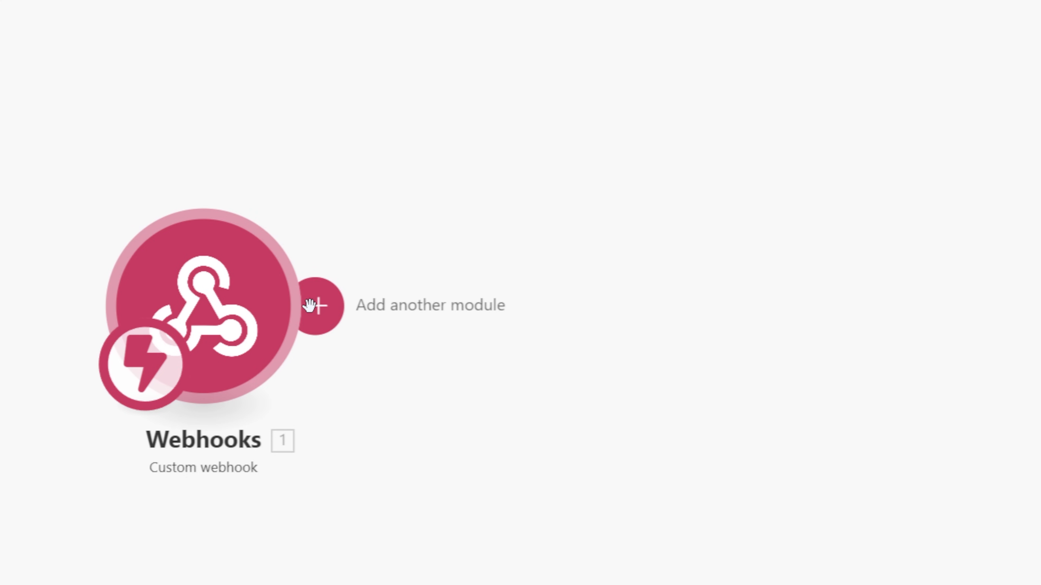
# In Make, add a Retrieve RSS feed items module after the webhook and paste the copied AI News feed URL into it
pyautogui.click(310, 305)
pyautogui.write('rss')
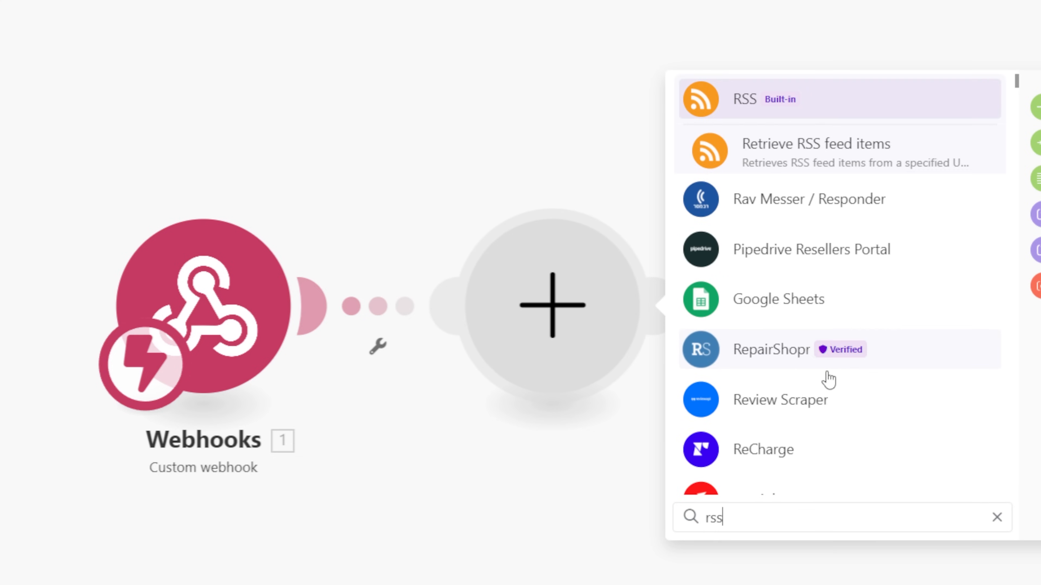
pyautogui.click(821, 162)
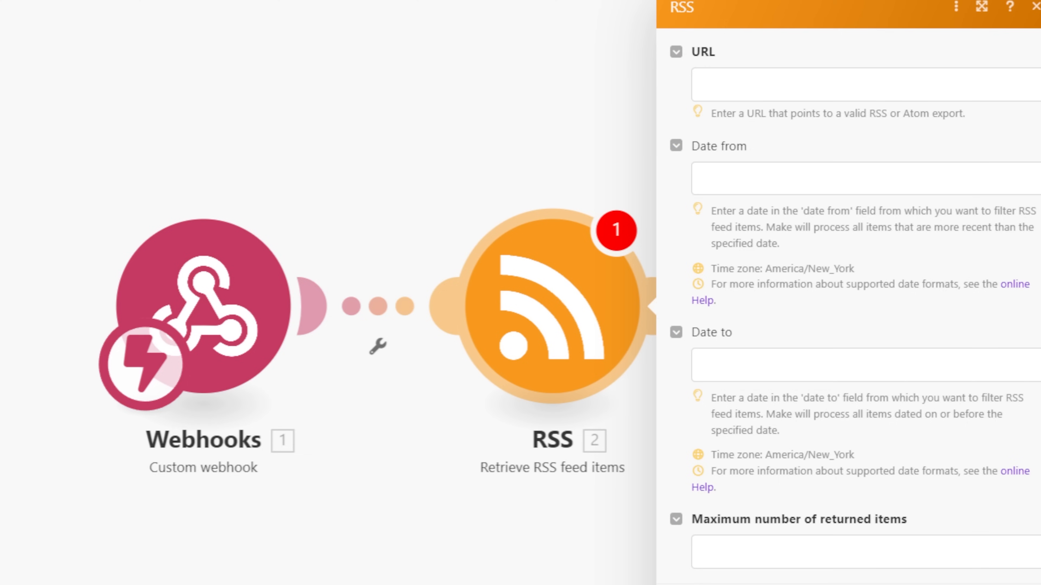
pyautogui.click(763, 77)
pyautogui.hotkey('ctrl', 'v')
pyautogui.click(805, 120)
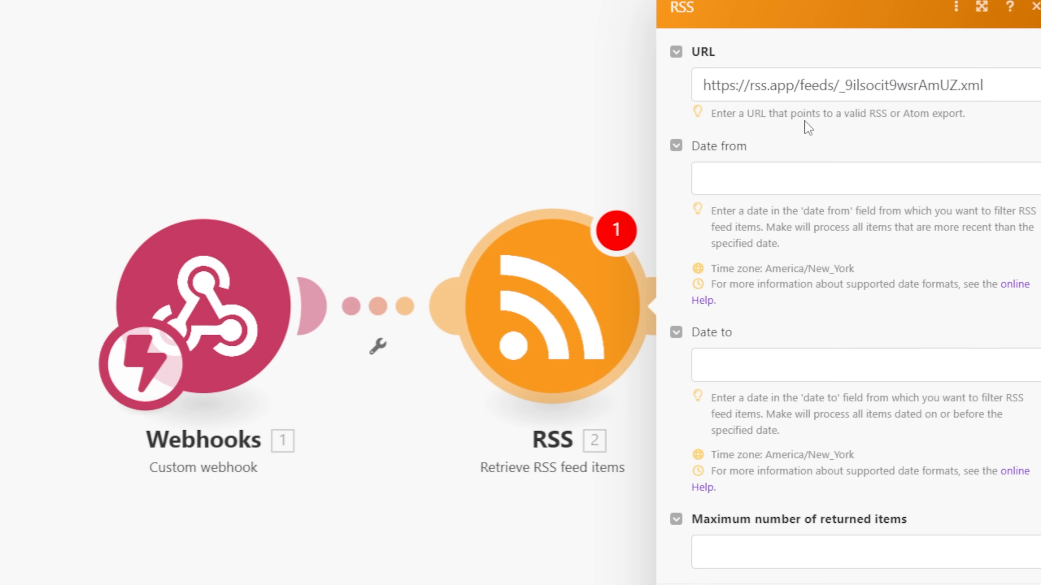
# Set the RSS dates to formatDate(addDays(now; -1); YYYY-MM-DD) through formatDate(addDays(now; 0); YYYY-MM-DD), with a maximum of 5 returned items
pyautogui.click(787, 186)
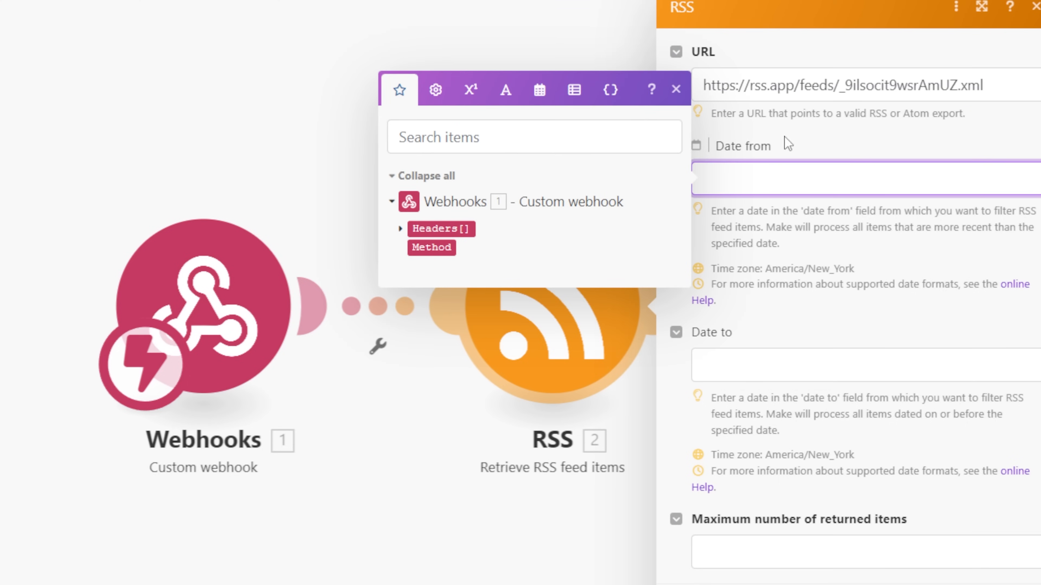
pyautogui.click(829, 143)
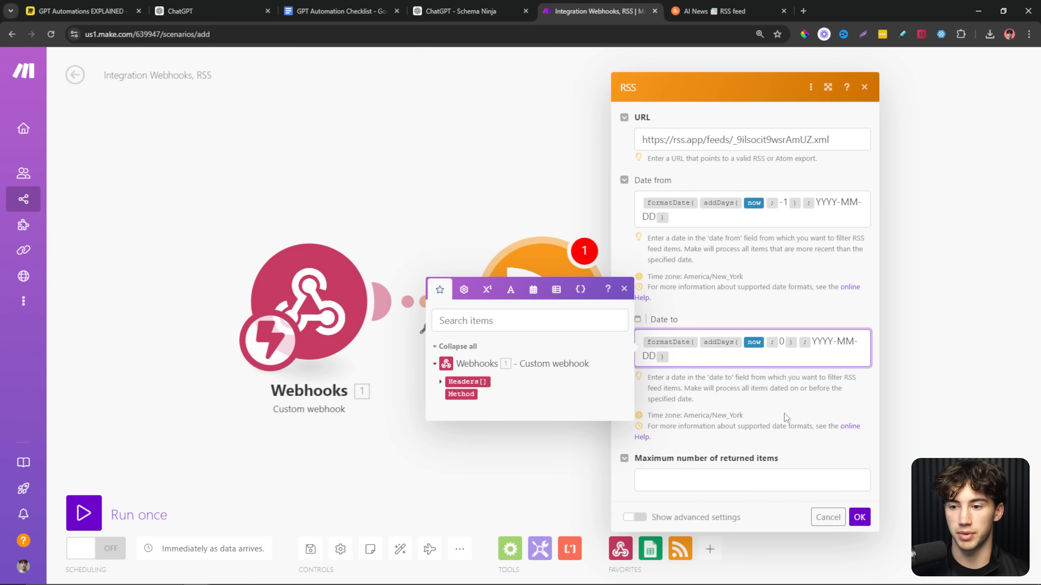
pyautogui.click(777, 312)
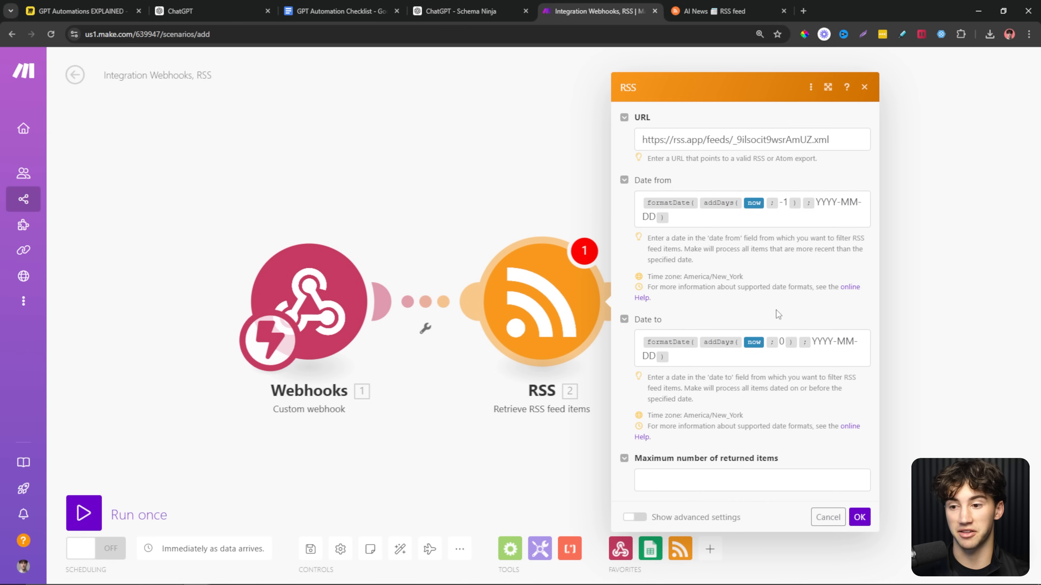
pyautogui.click(690, 483)
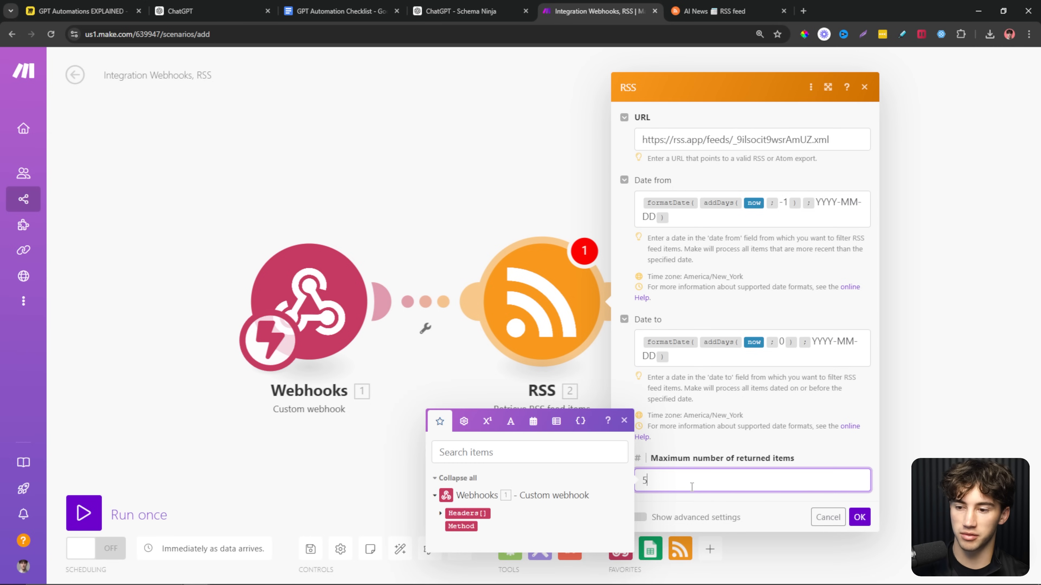
pyautogui.click(859, 517)
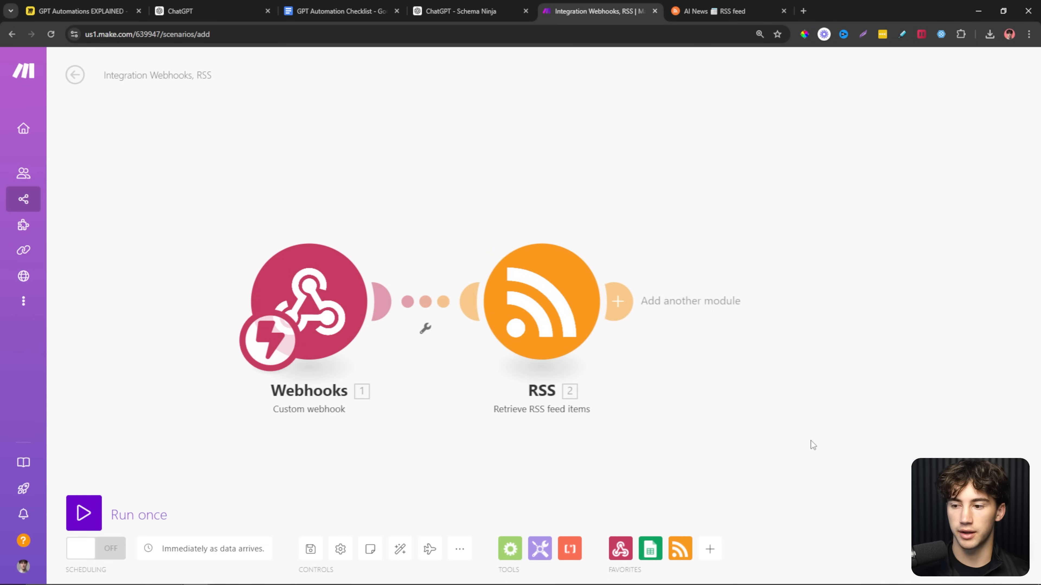
pyautogui.click(570, 320)
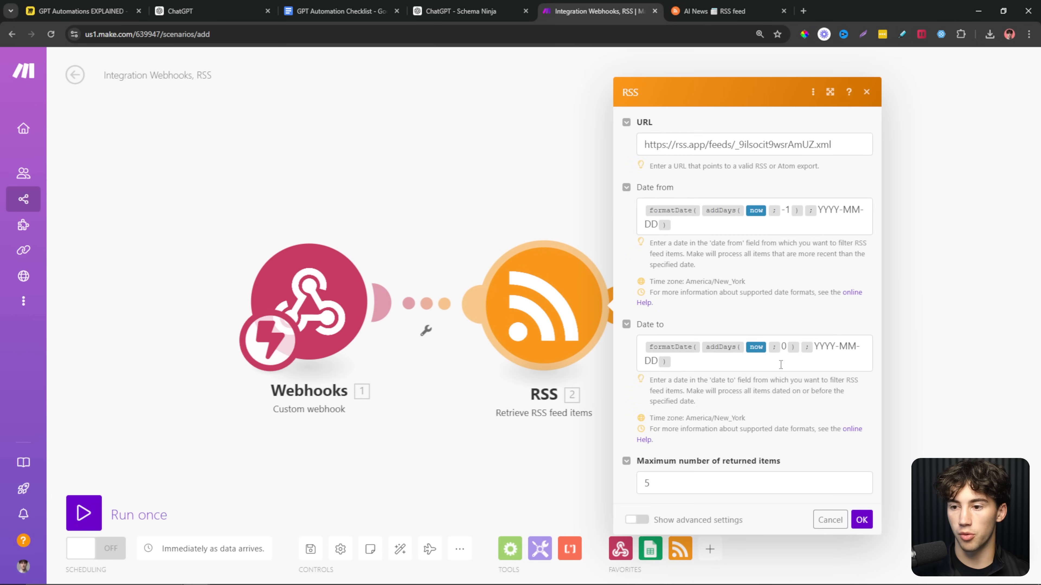
pyautogui.click(917, 309)
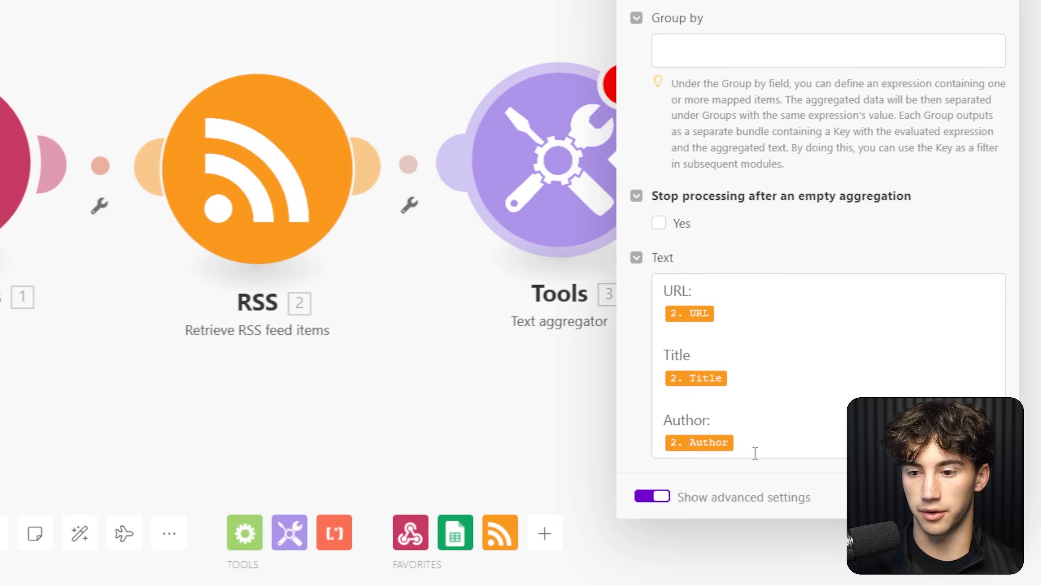
# Confirm the Text aggregator with the RSS items' URL, Title and Author as its text, and reposition the module beside RSS
pyautogui.click(981, 498)
pyautogui.moveTo(706, 139); pyautogui.dragTo(536, 178)
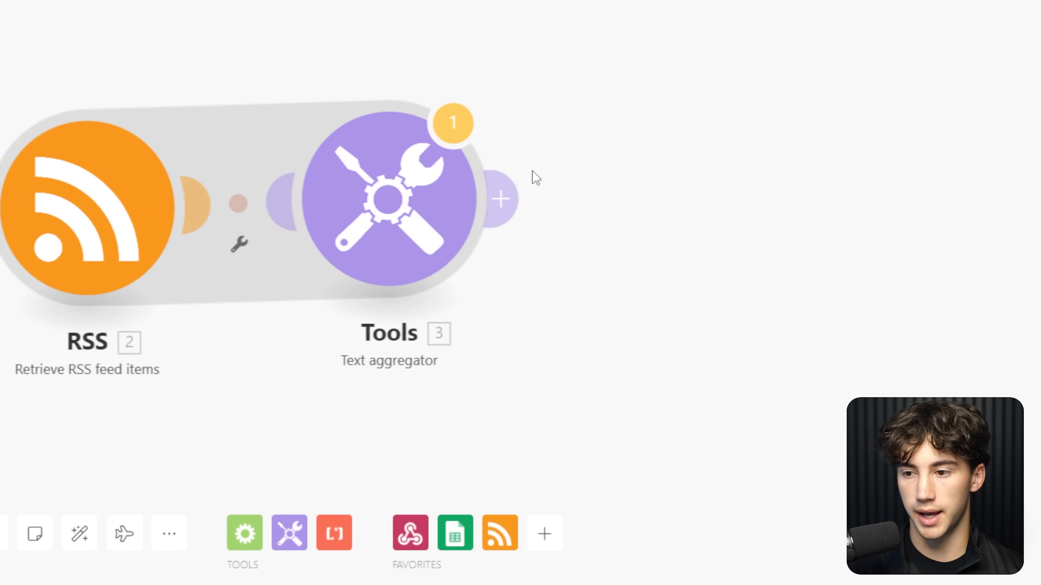
# Add an Array aggregator after the Text aggregator, using Tools - Text aggregator [3] as source module and text as the aggregated field
pyautogui.click(245, 533)
pyautogui.scroll(-3, 352, 364)
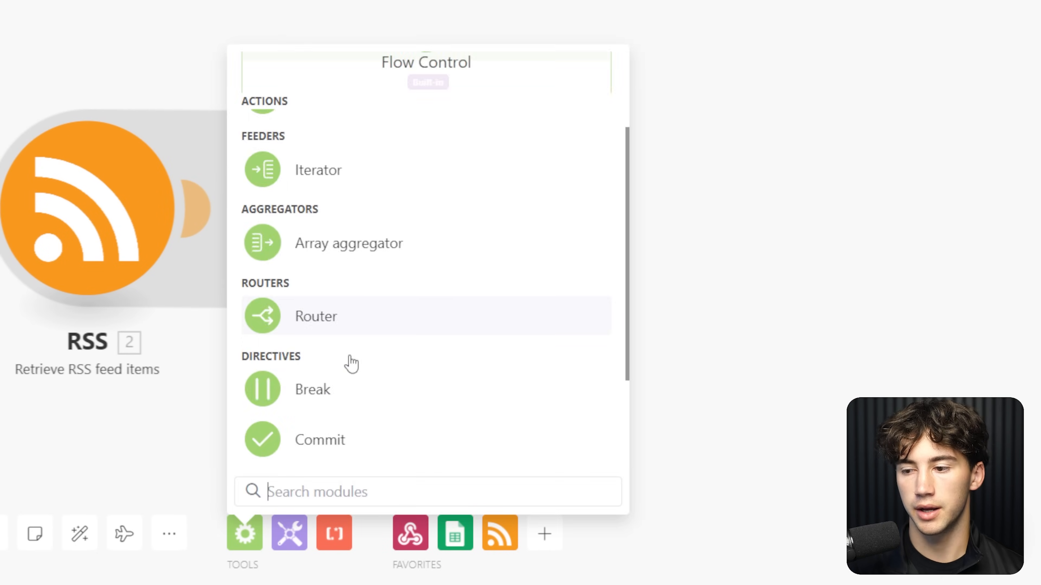
pyautogui.click(349, 243)
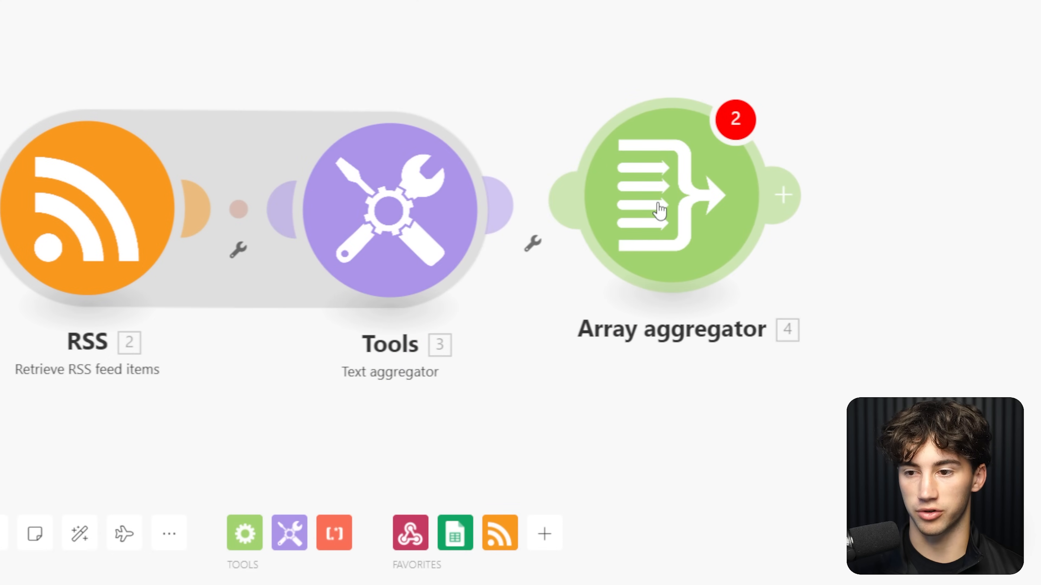
pyautogui.click(660, 212)
pyautogui.click(405, 66)
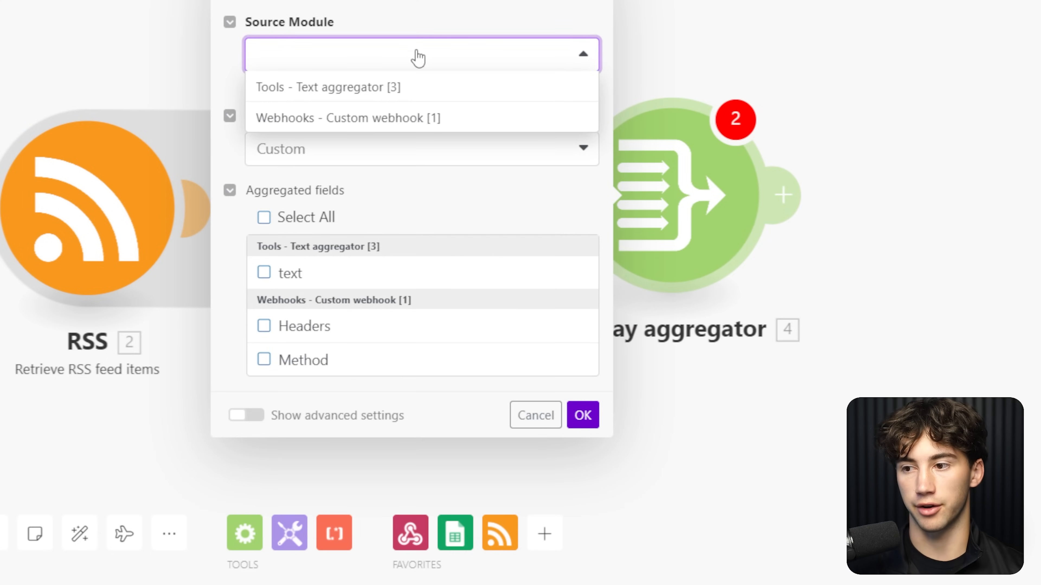
pyautogui.click(379, 88)
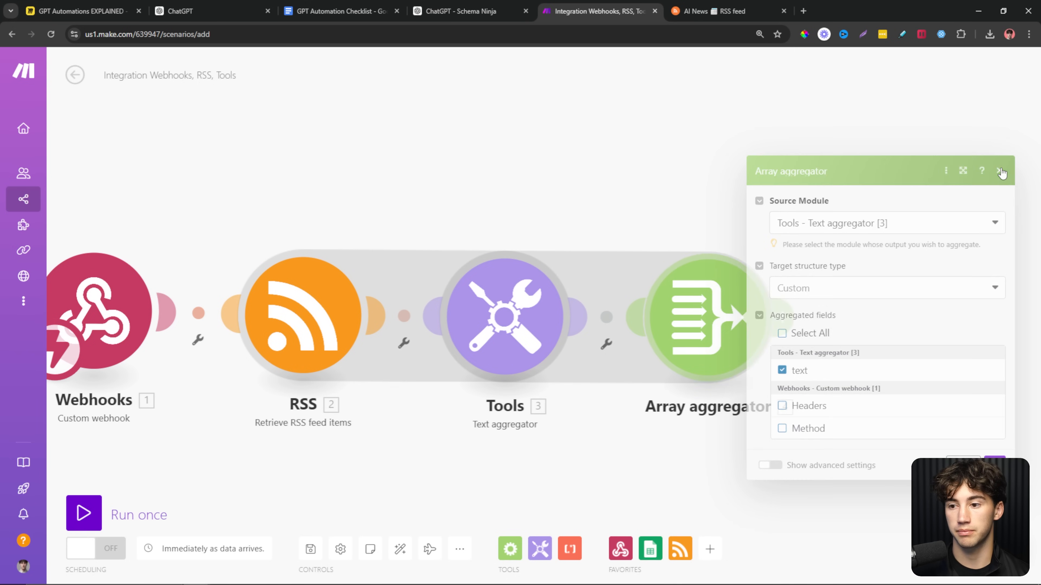
# Switch to the GPT Automation Checklist document and check off "Create a webhook" under Step 2
pyautogui.hotkey('ctrl', 'shift', 'Tab')
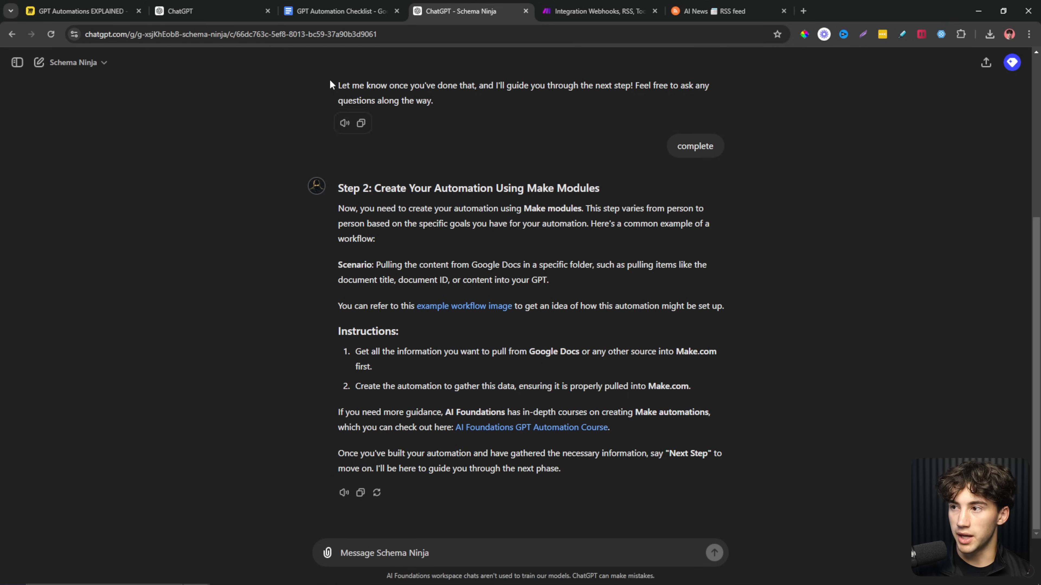
pyautogui.click(327, 6)
pyautogui.scroll(1, 376, 299)
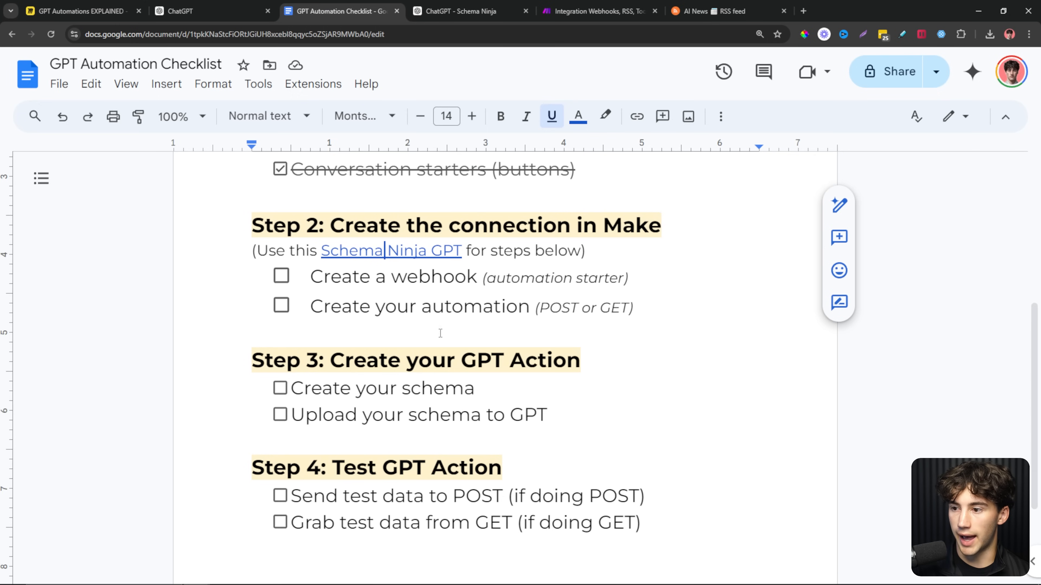
pyautogui.click(281, 276)
pyautogui.click(765, 300)
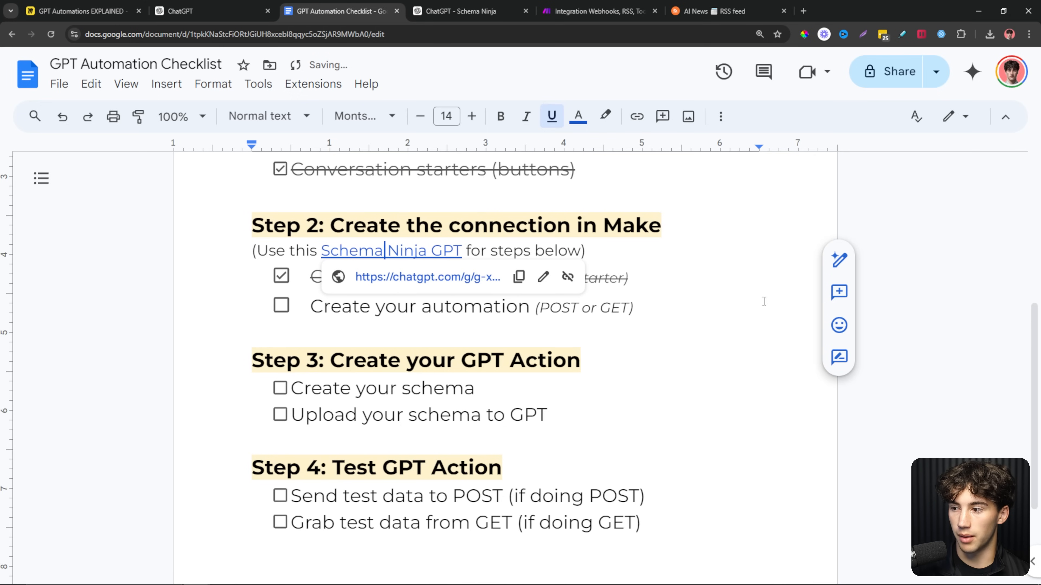
pyautogui.moveTo(352, 308); pyautogui.dragTo(387, 308)
pyautogui.click(639, 307)
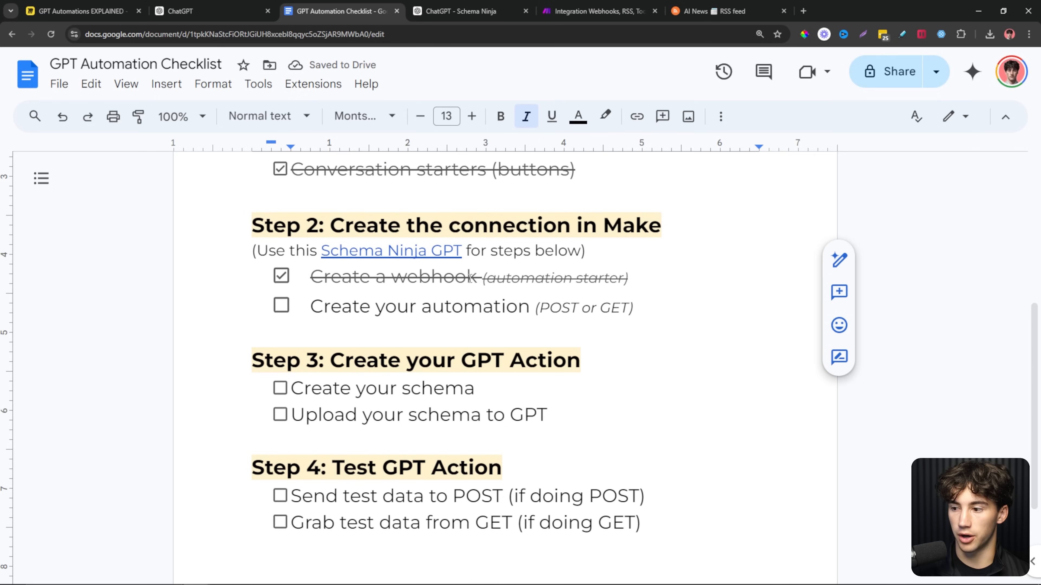
# Switch to the Schema Ninja chat and send "complete" to get the instructions that follow building the automation
pyautogui.click(428, 6)
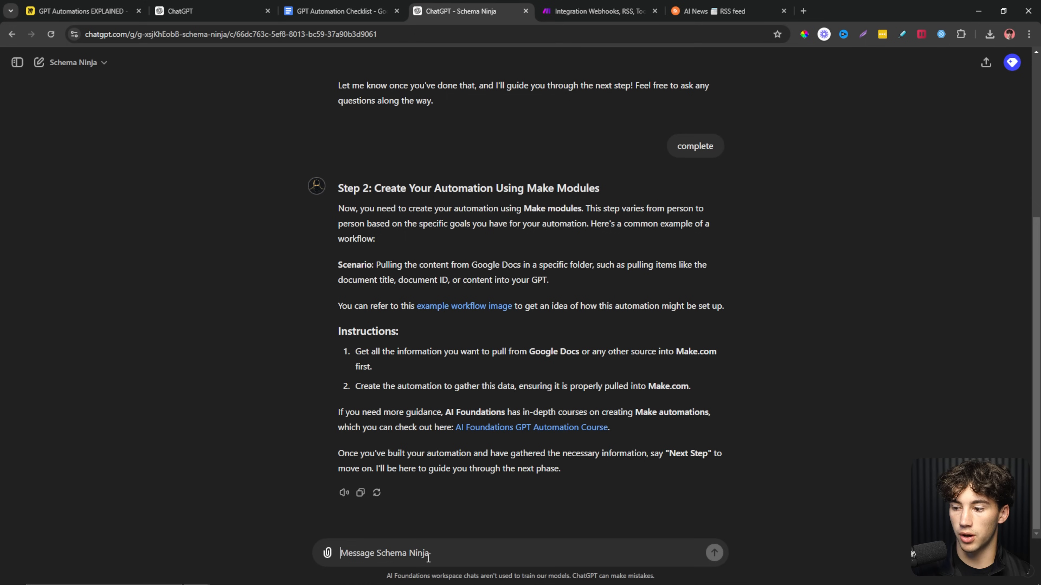
pyautogui.write('complete')
pyautogui.press('Return')
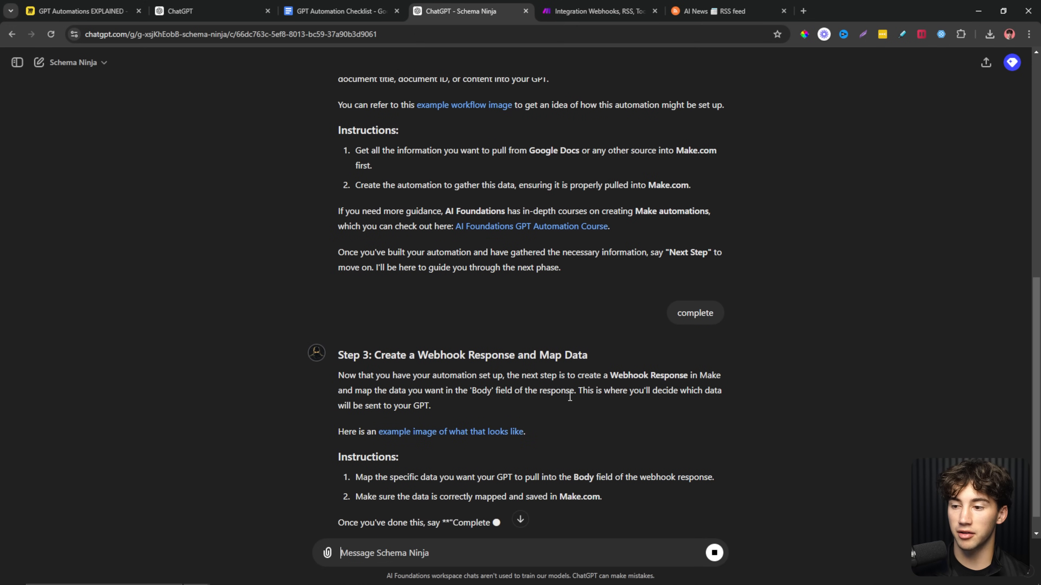
pyautogui.scroll(2, 640, 364)
# Switch to the Make scenario and auto-align its modules
pyautogui.click(721, 11)
pyautogui.click(598, 11)
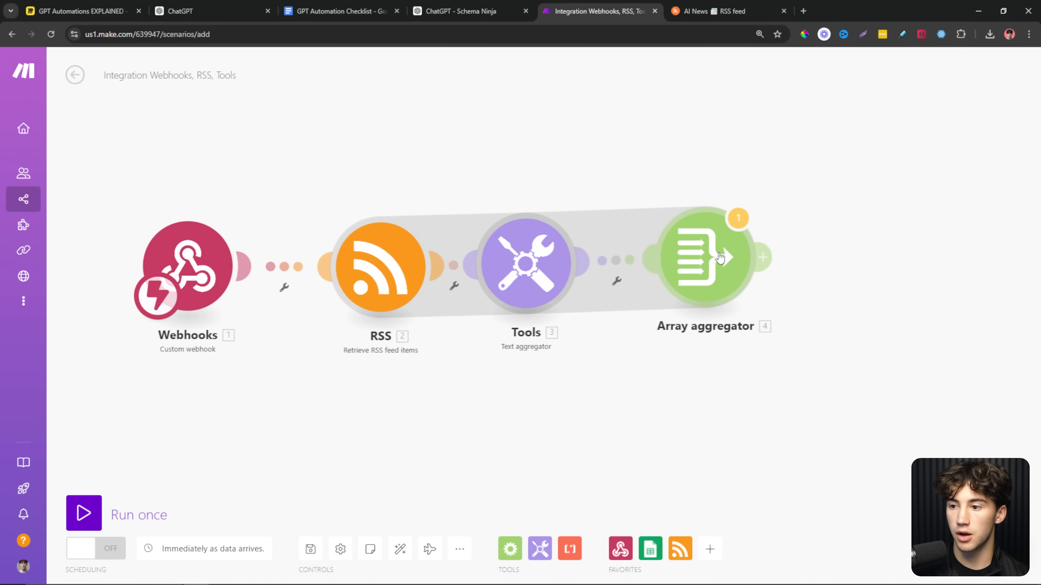
pyautogui.click(400, 549)
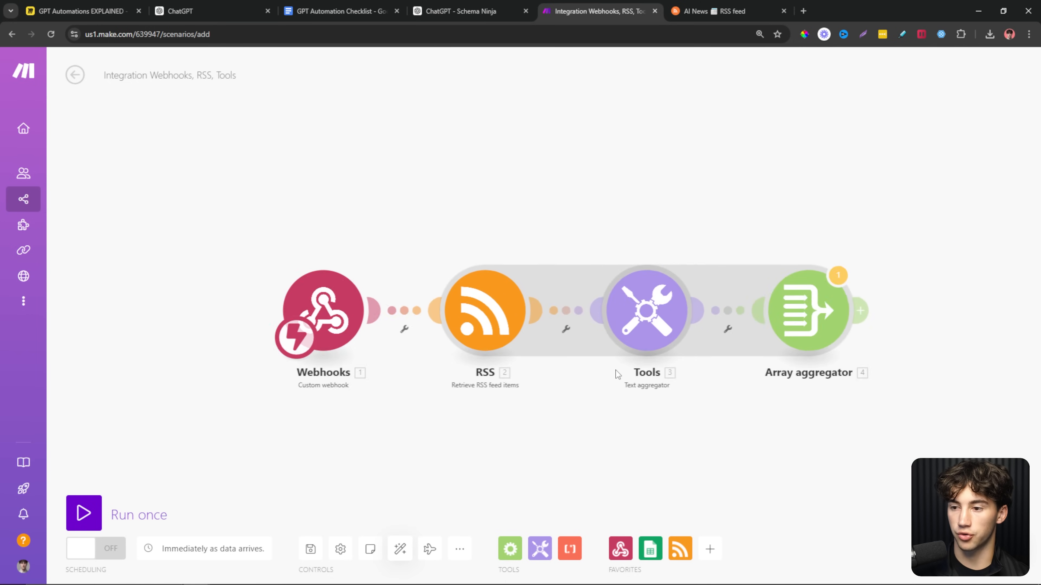
# Add a Webhook response module after the Array aggregator in Make, following Schema Ninja's Step 3 instructions
pyautogui.click(507, 10)
pyautogui.moveTo(362, 427); pyautogui.dragTo(593, 430)
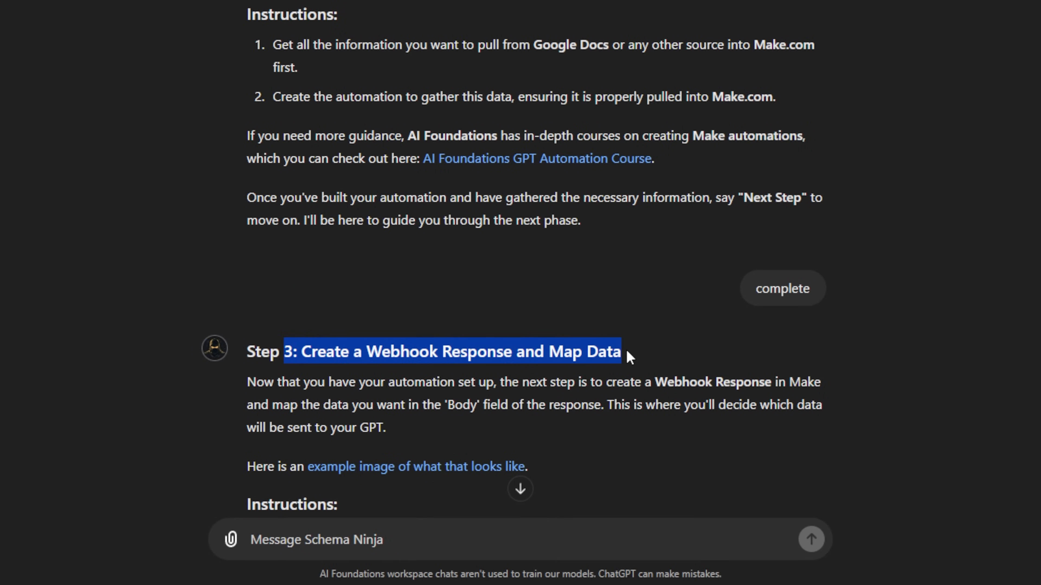
pyautogui.click(613, 425)
pyautogui.scroll(-4, 660, 348)
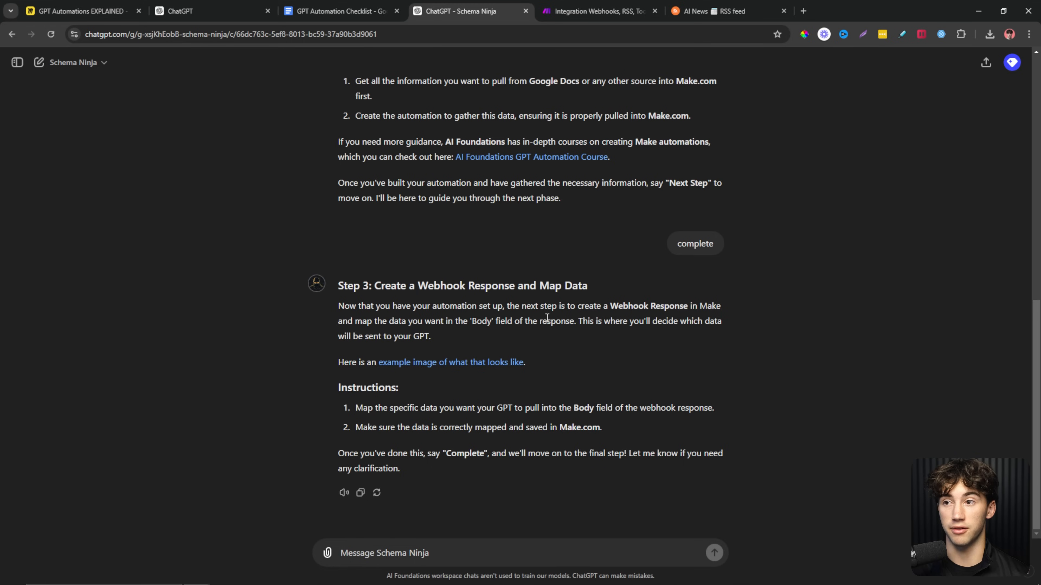
pyautogui.click(593, 7)
pyautogui.moveTo(869, 199); pyautogui.dragTo(591, 189)
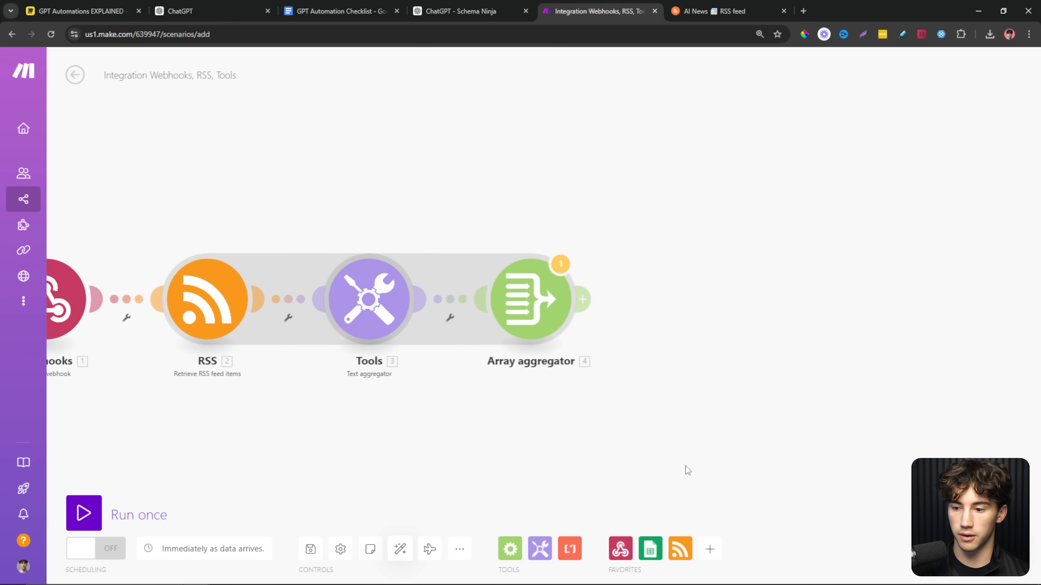
pyautogui.click(622, 553)
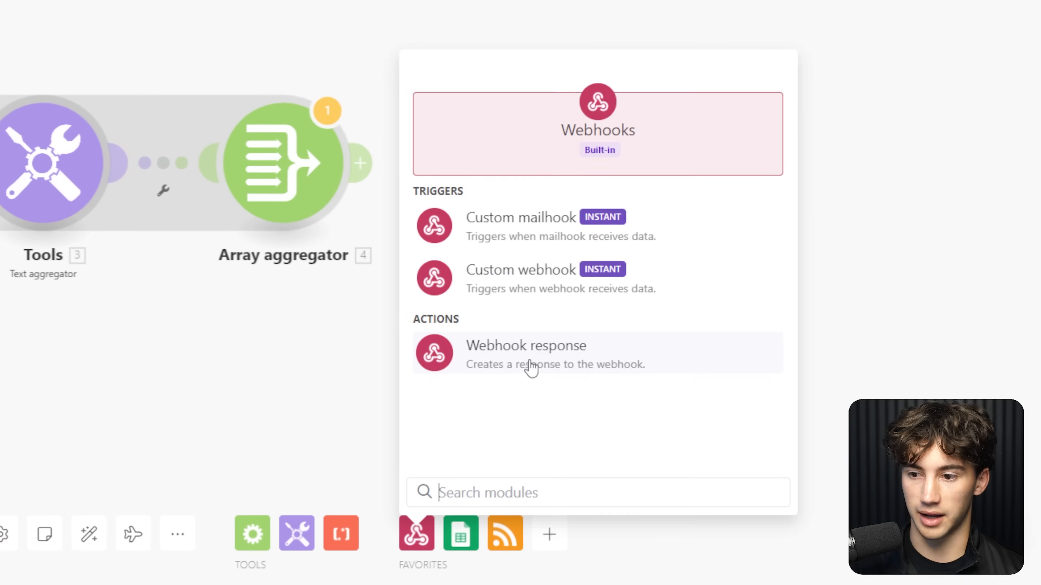
pyautogui.click(531, 367)
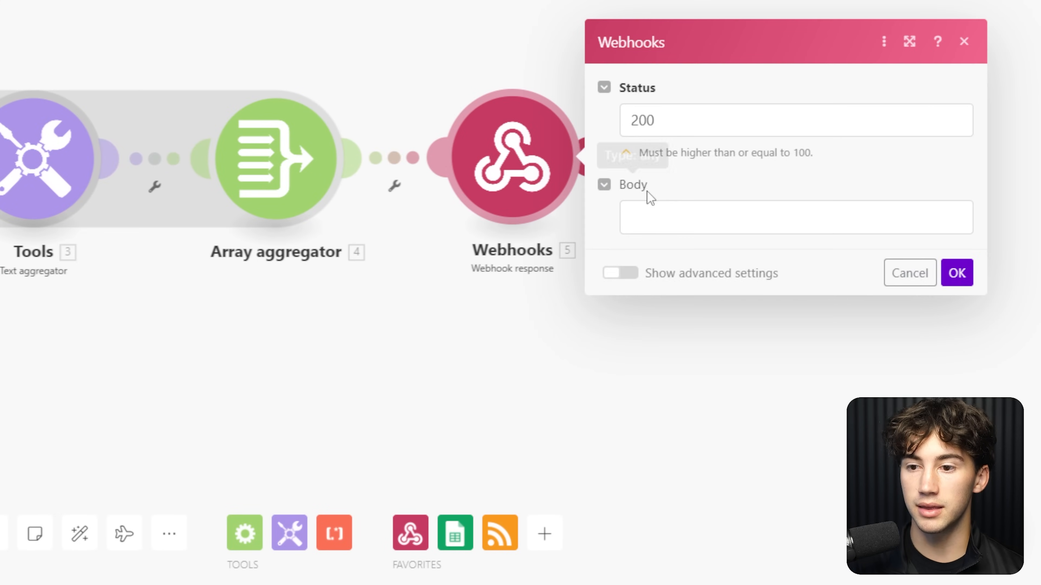
# Map the Array aggregator's text item into the Webhook response body, with array index 1
pyautogui.click(658, 218)
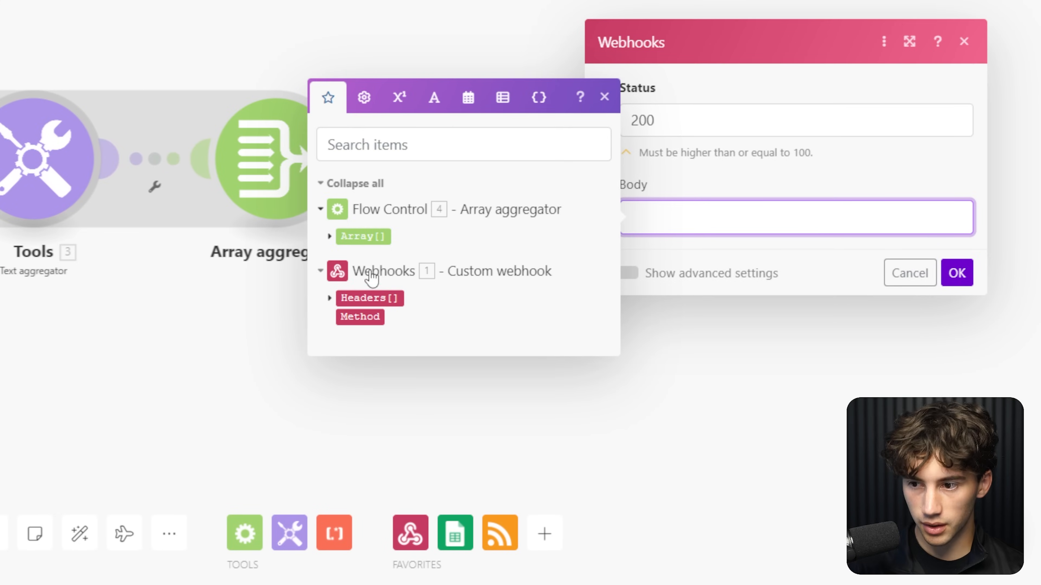
pyautogui.click(330, 236)
pyautogui.click(367, 231)
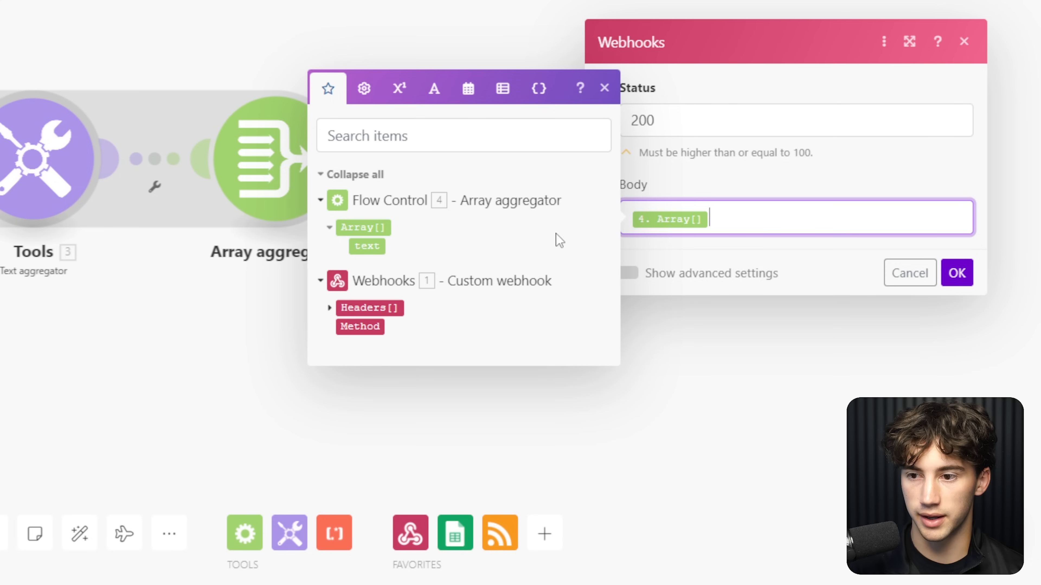
pyautogui.press('BackSpace')
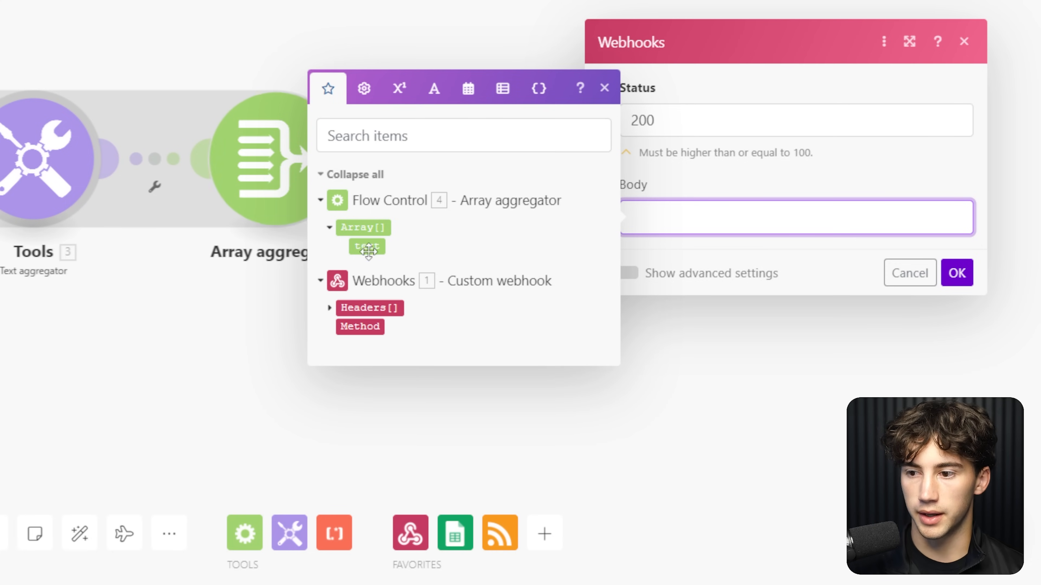
pyautogui.click(367, 246)
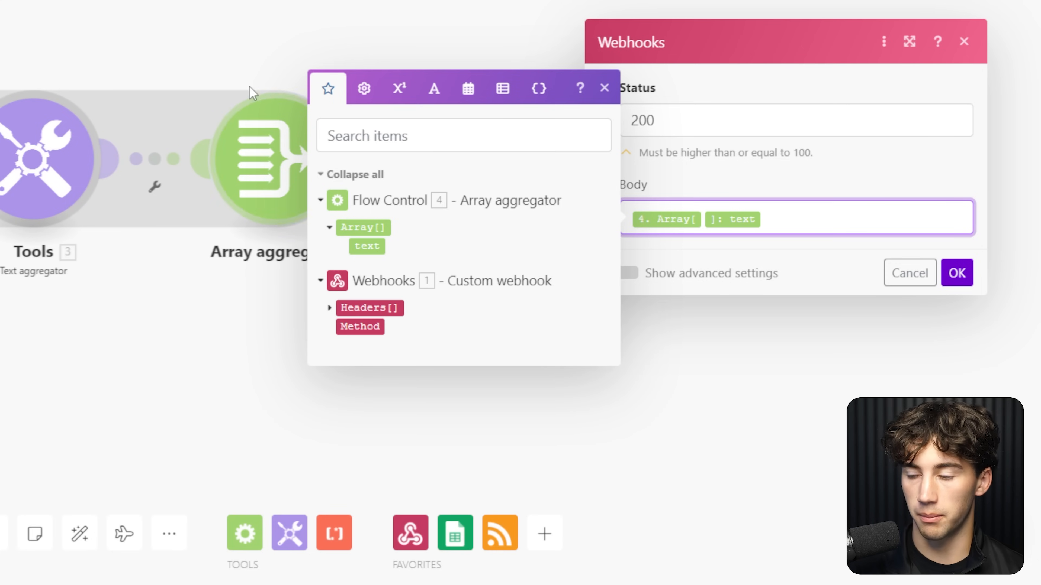
pyautogui.click(251, 21)
pyautogui.click(508, 162)
pyautogui.write('1')
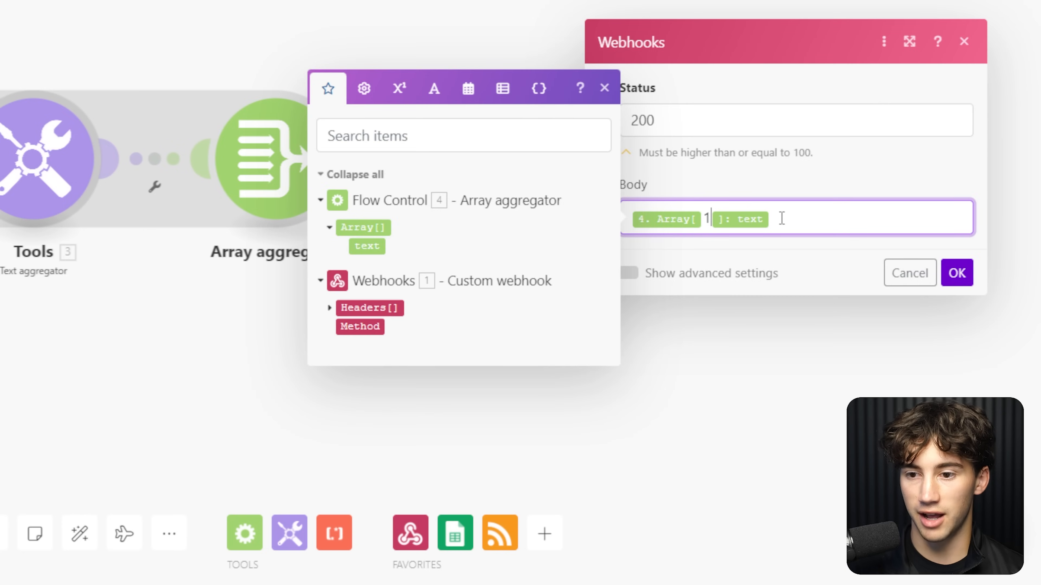
# Duplicate the mapped Array[1]: text entry in the body so that it fills five separate lines
pyautogui.click(846, 223)
pyautogui.press('Return')
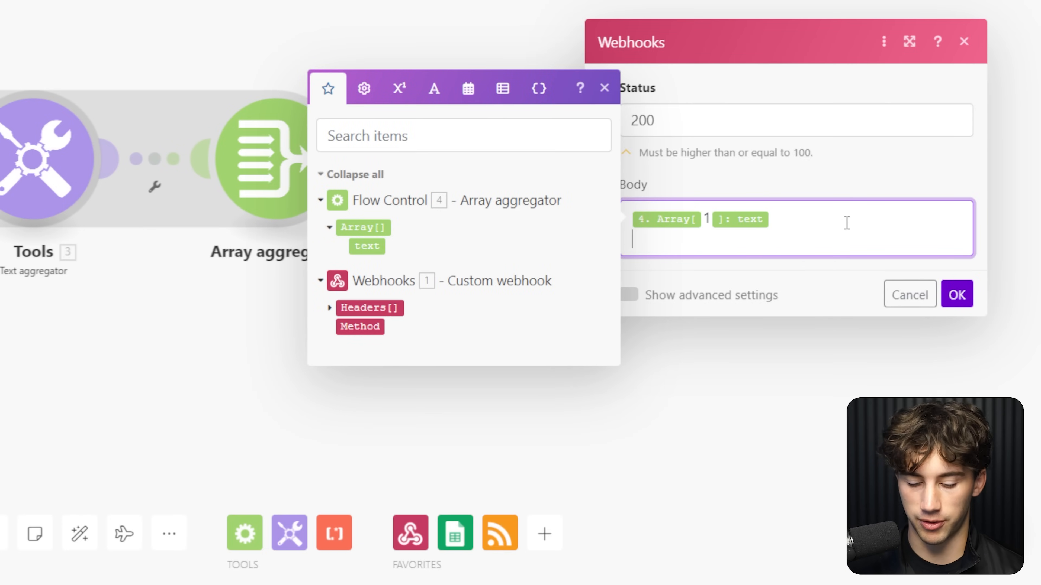
pyautogui.write('4. Array[ 1 ]: text')
pyautogui.press('Return')
pyautogui.write('4. Array[1]: text')
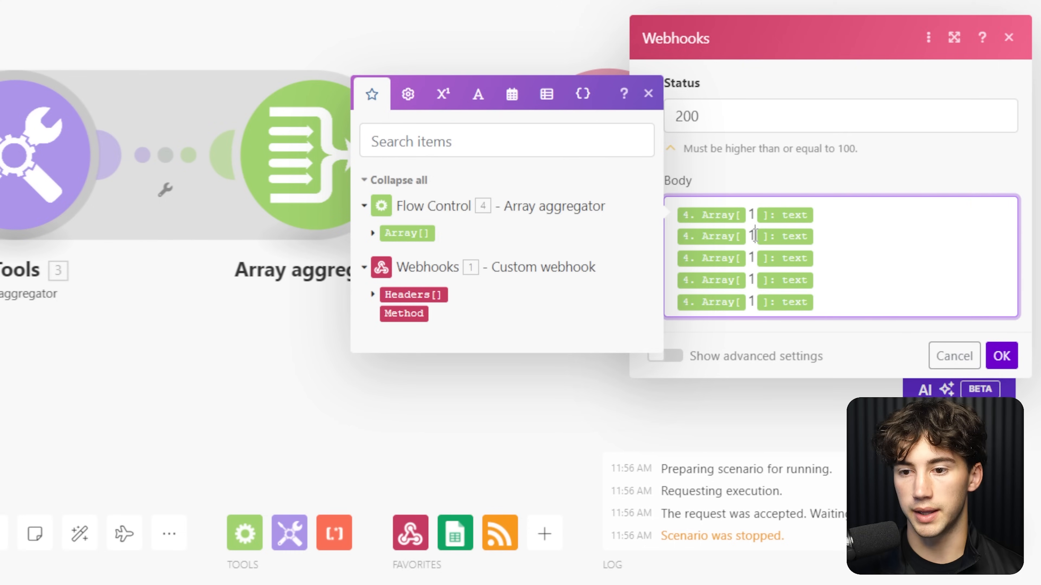
# Renumber the array indexes on the second to fifth body lines as 2, 3, 4 and 5
pyautogui.click(755, 235)
pyautogui.press('BackSpace')
pyautogui.write('2')
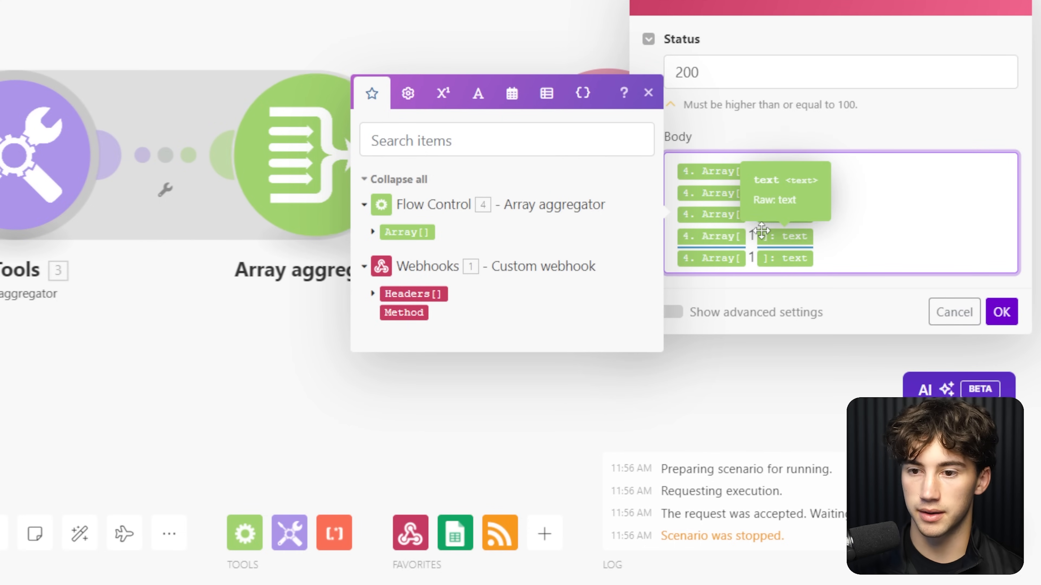
pyautogui.click(755, 214)
pyautogui.press('BackSpace')
pyautogui.write('3')
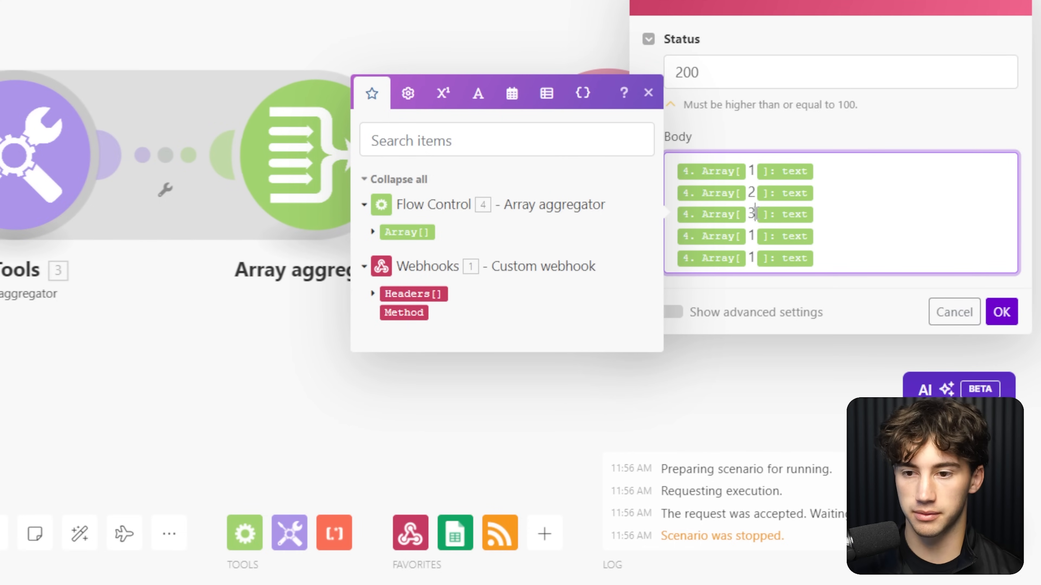
pyautogui.click(755, 236)
pyautogui.press('BackSpace')
pyautogui.write('4')
pyautogui.click(755, 258)
pyautogui.press('BackSpace')
pyautogui.write('5')
pyautogui.click(847, 253)
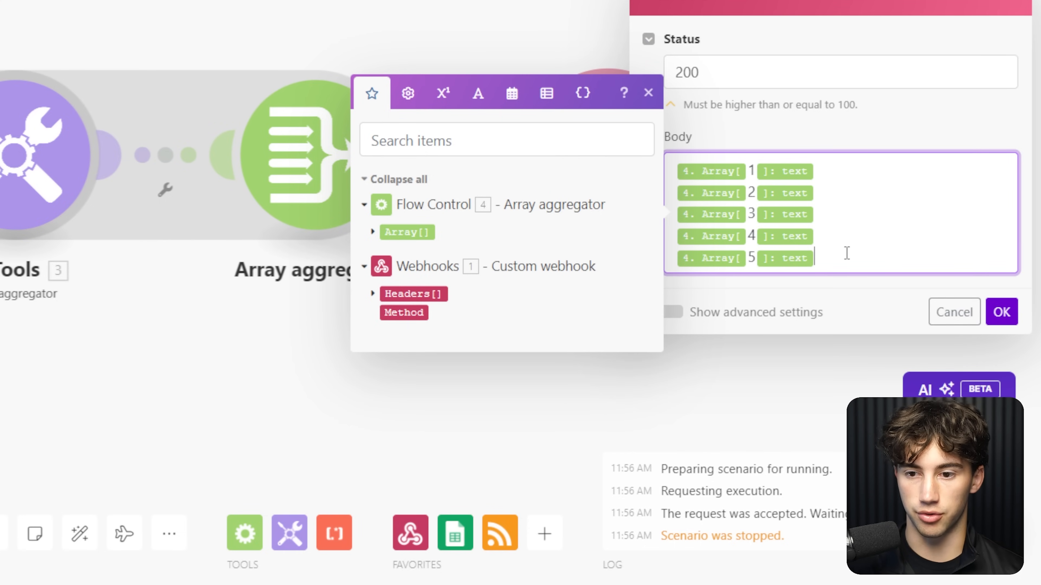
pyautogui.press('Return')
pyautogui.write('Hey!!!')
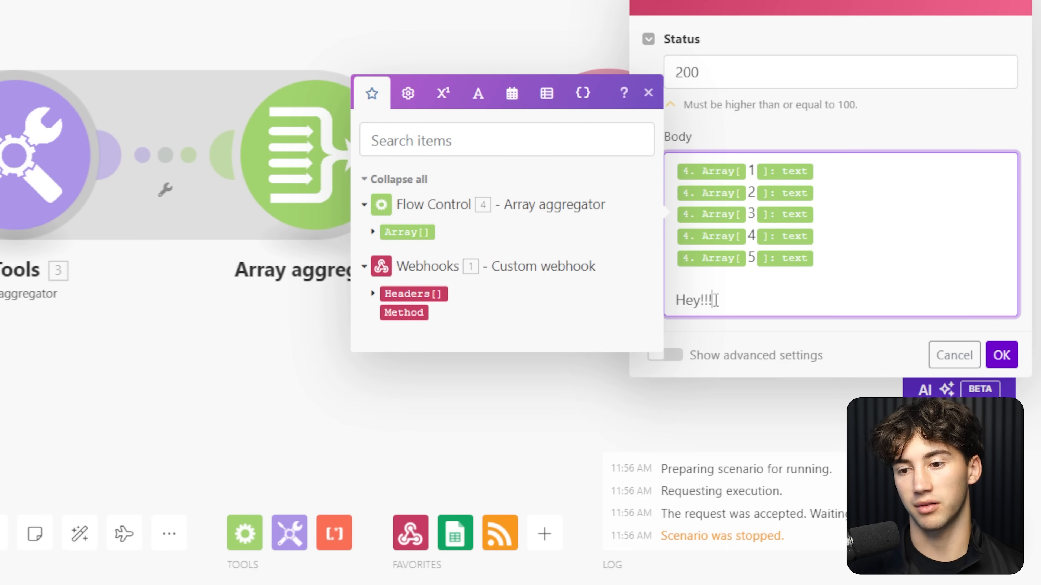
pyautogui.moveTo(715, 300); pyautogui.dragTo(675, 301)
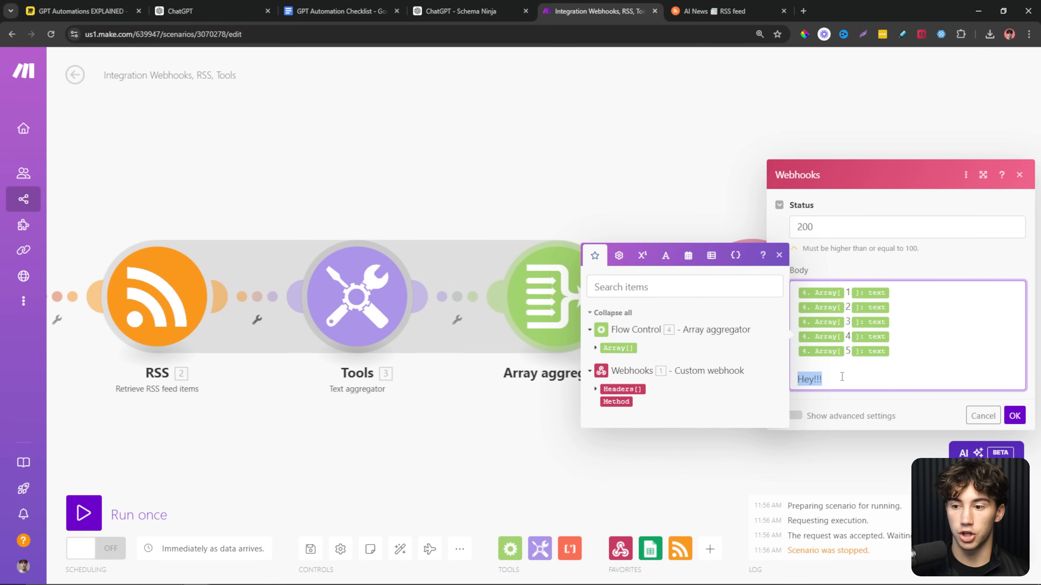
pyautogui.press('BackSpace')
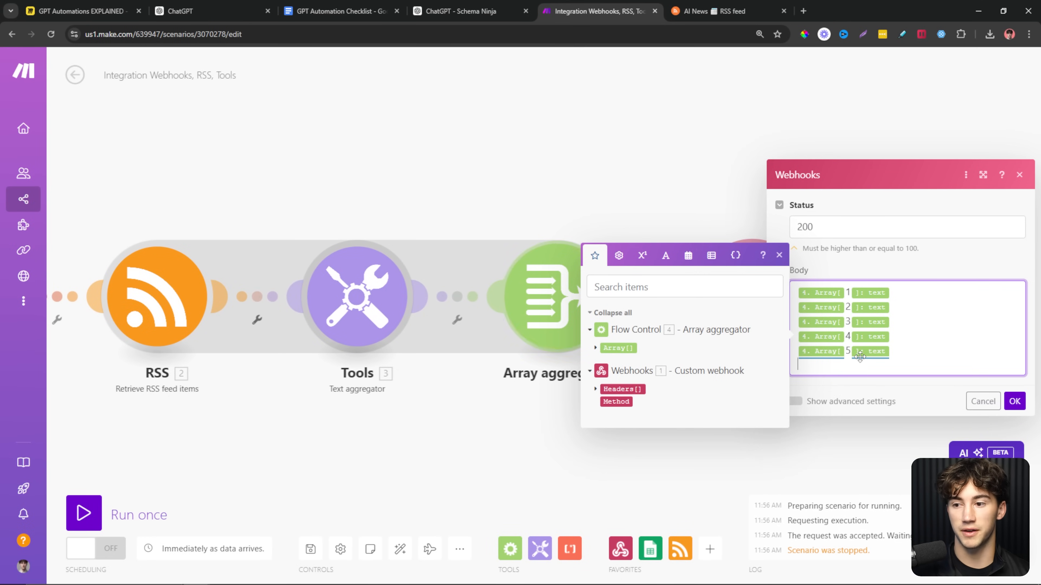
pyautogui.press('BackSpace')
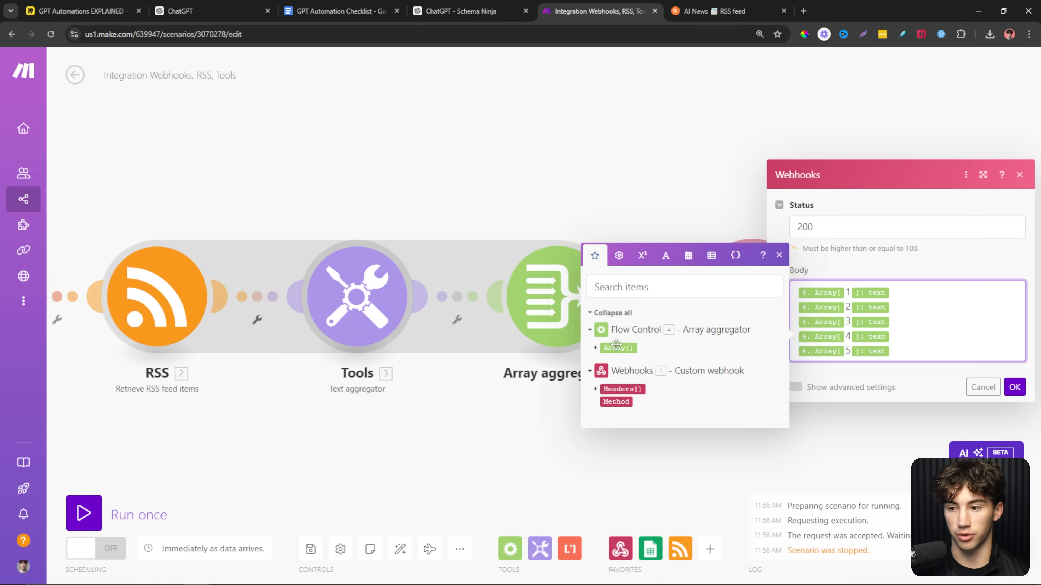
# Confirm the Webhook response settings with the five mapped array texts as its body
pyautogui.moveTo(917, 355); pyautogui.dragTo(783, 286)
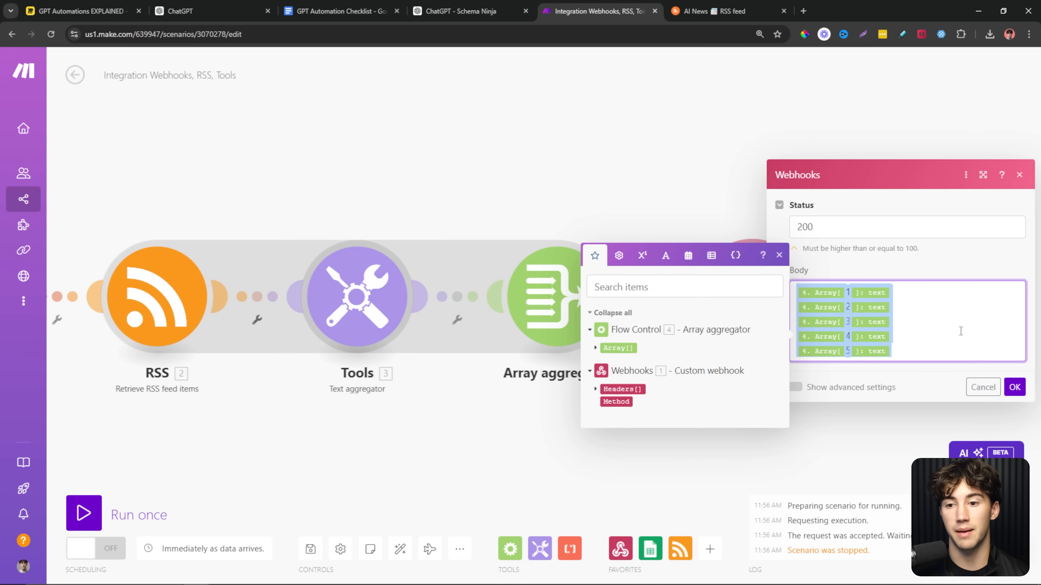
pyautogui.click(926, 343)
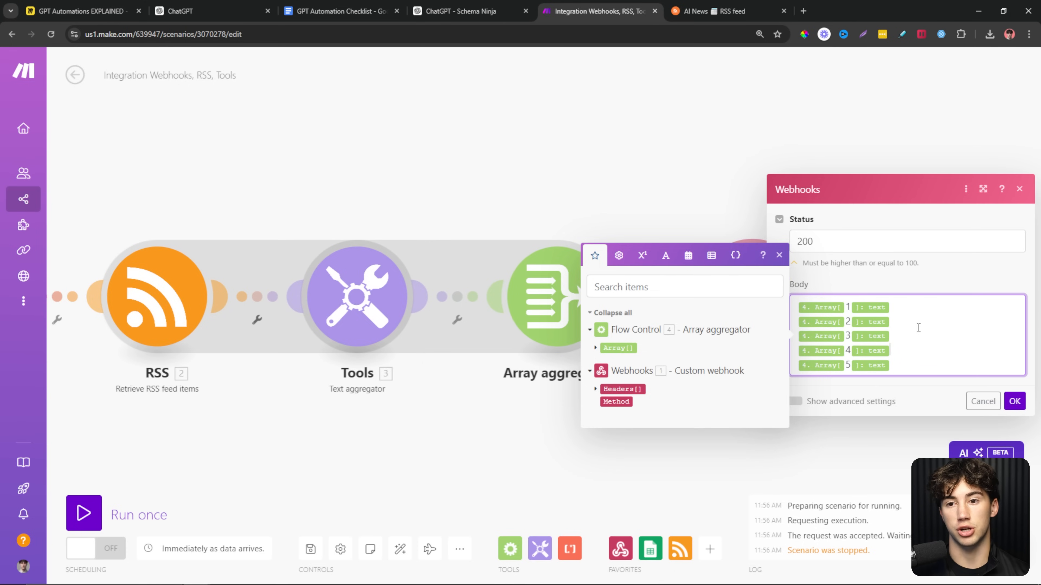
pyautogui.click(786, 275)
pyautogui.click(1015, 401)
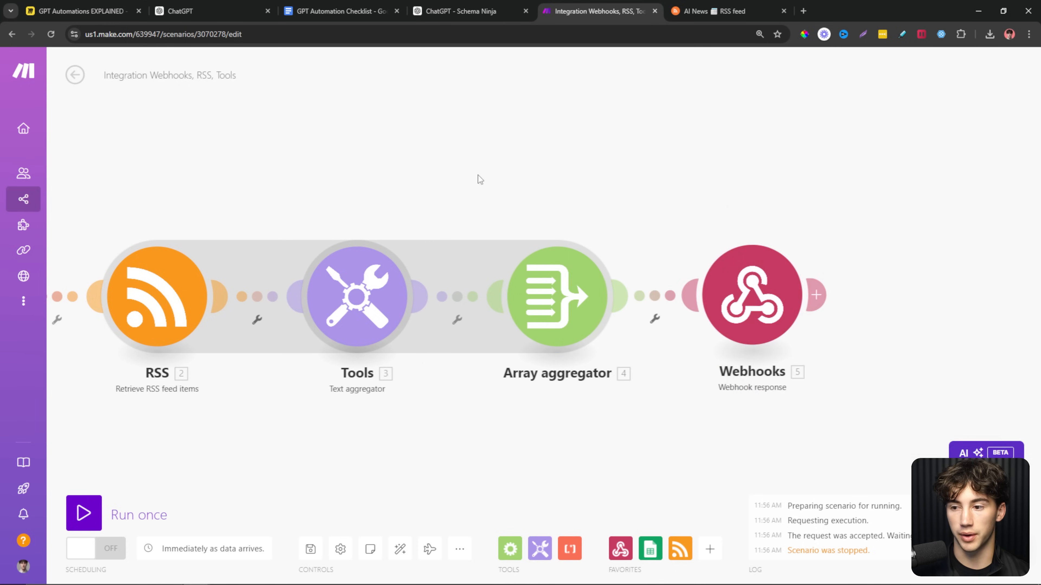
pyautogui.moveTo(477, 179); pyautogui.dragTo(689, 184)
pyautogui.scroll(-2, 688, 179)
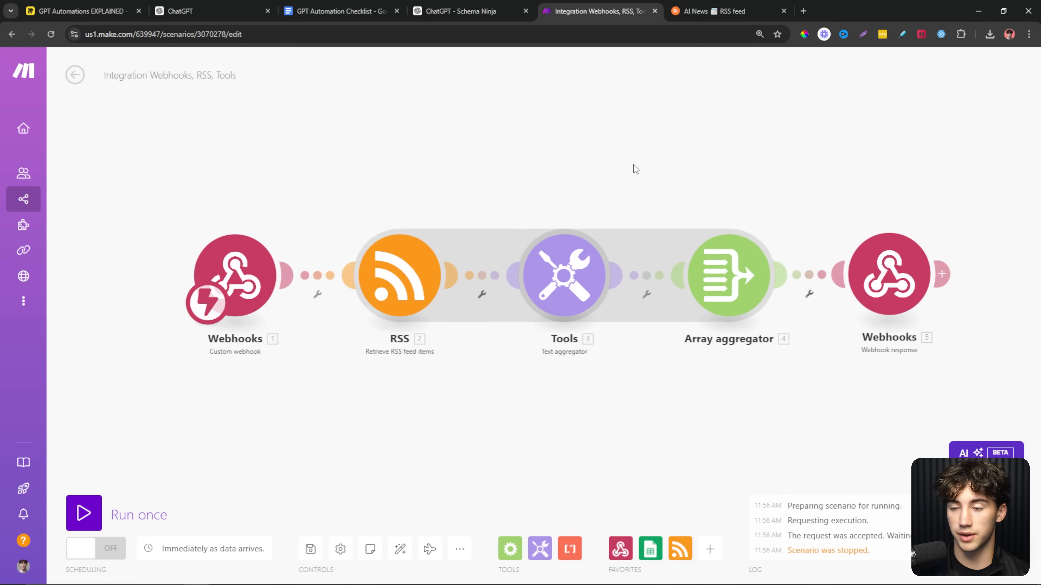
pyautogui.moveTo(704, 109); pyautogui.dragTo(662, 131)
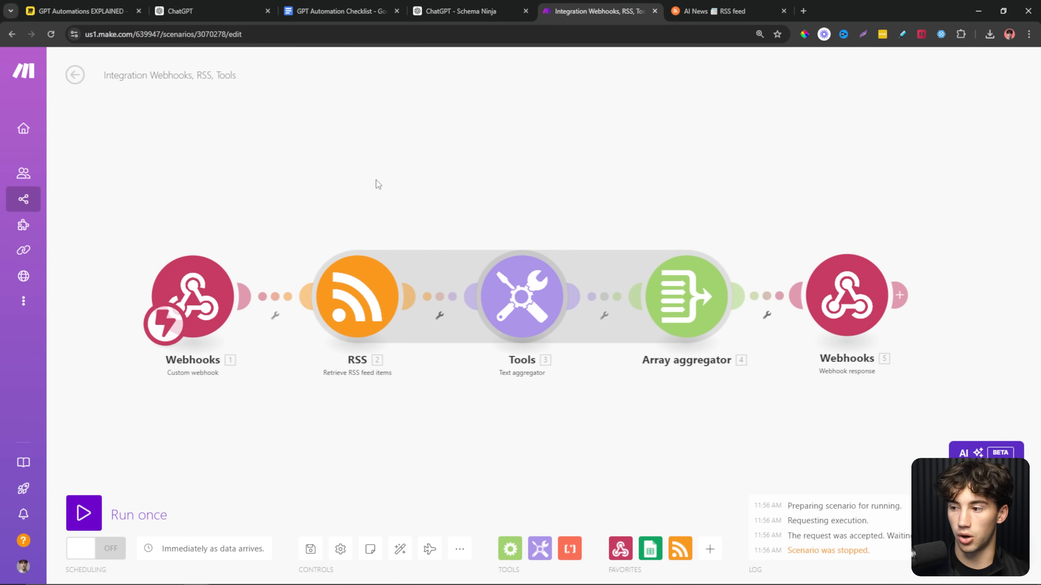
# Switch to the Schema Ninja chat and report the webhook response step as done by sending "Complete"
pyautogui.click(490, 11)
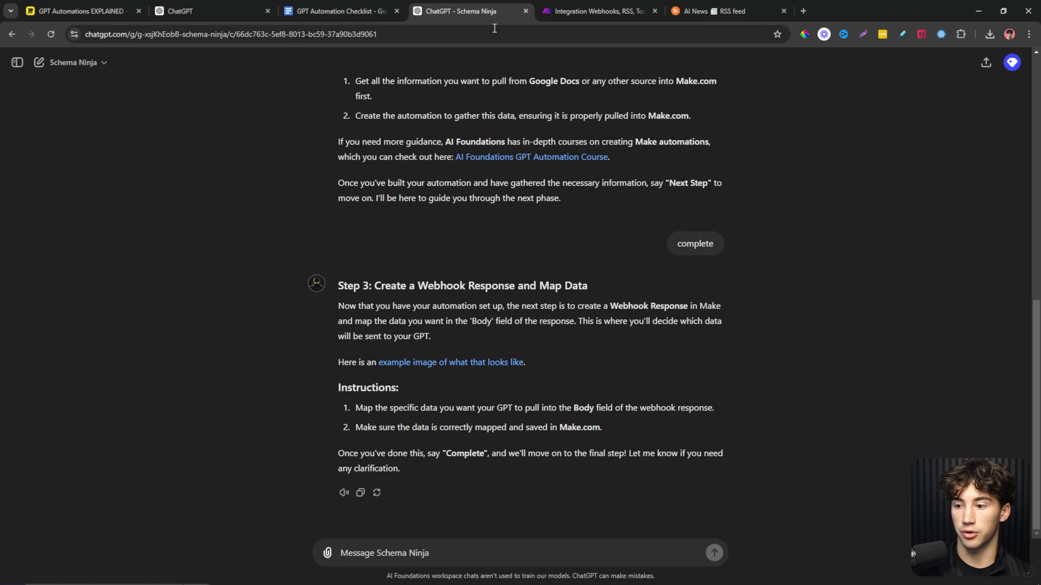
pyautogui.moveTo(337, 286); pyautogui.dragTo(618, 290)
pyautogui.click(619, 292)
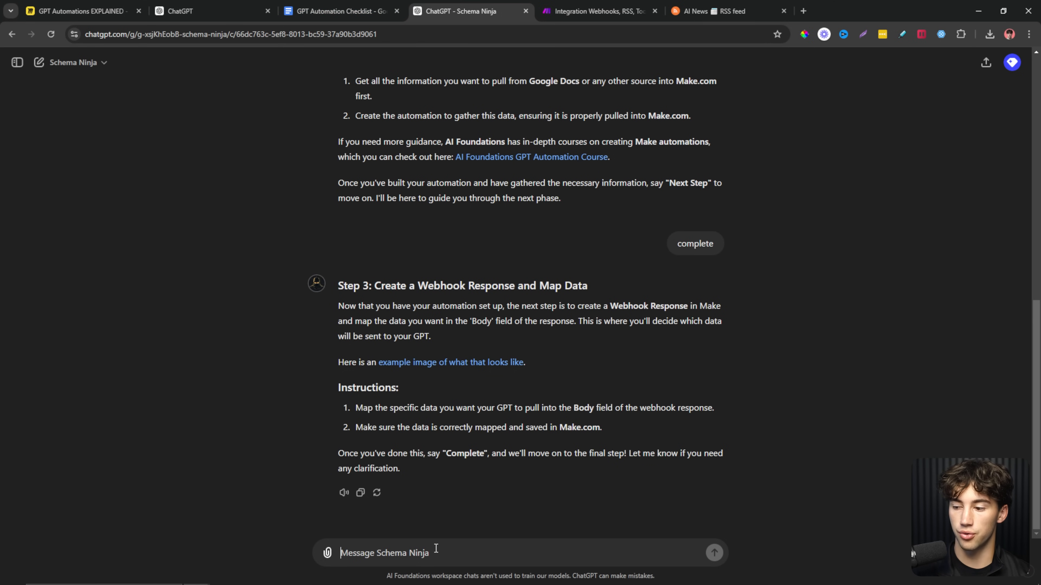
pyautogui.write('Complete')
pyautogui.press('Return')
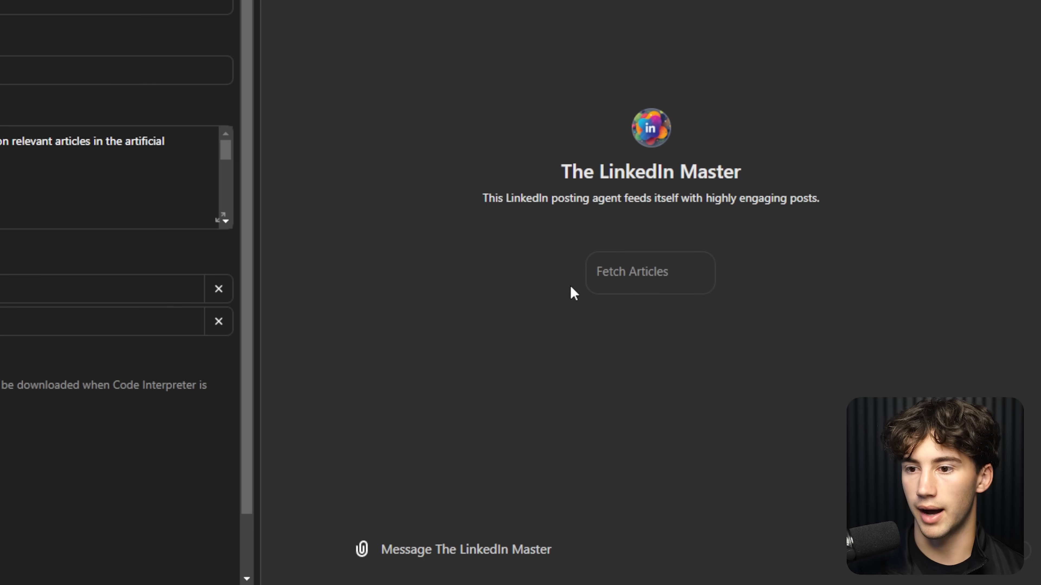
# Switch to the GPT Automation Checklist document and check off "Create your automation" under Step 2
pyautogui.moveTo(548, 176); pyautogui.dragTo(923, 200)
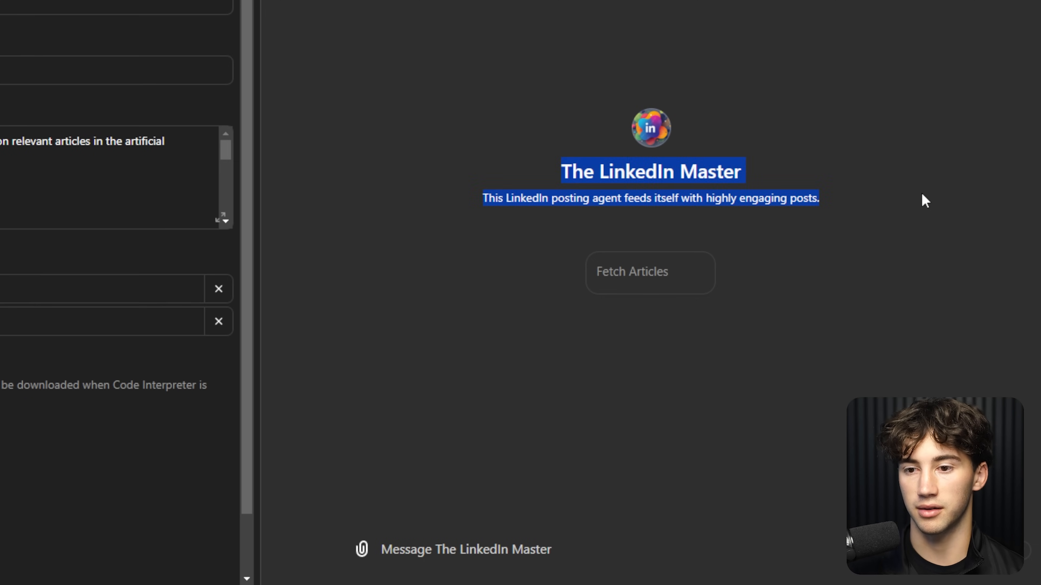
pyautogui.click(697, 66)
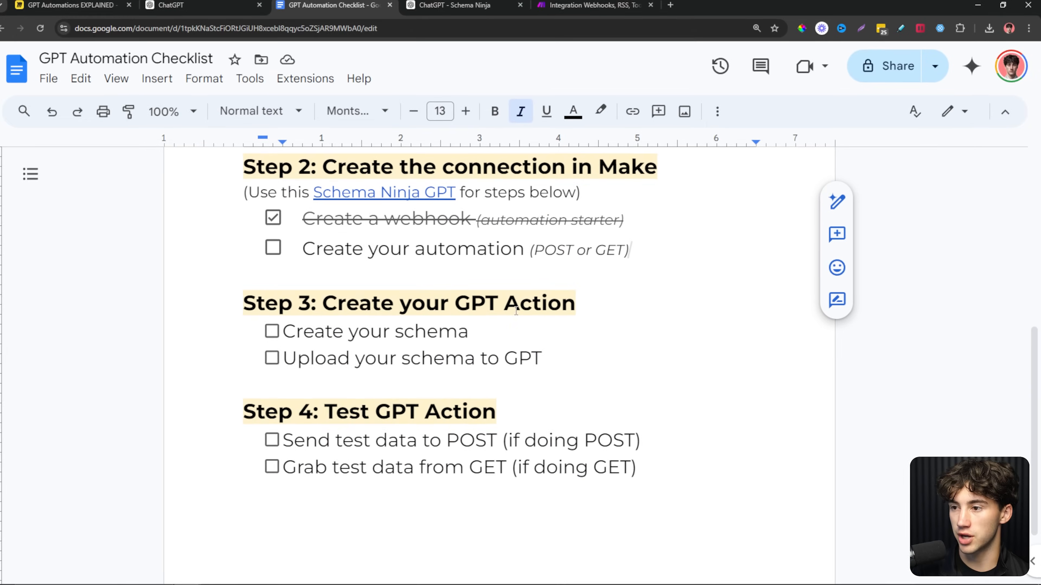
pyautogui.click(109, 243)
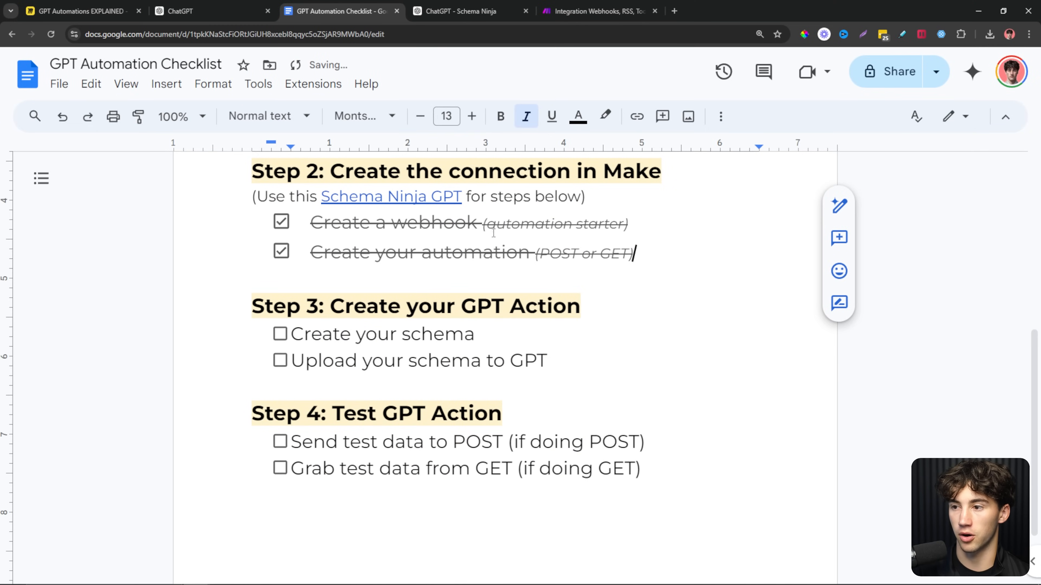
pyautogui.click(592, 303)
pyautogui.scroll(-2, 587, 297)
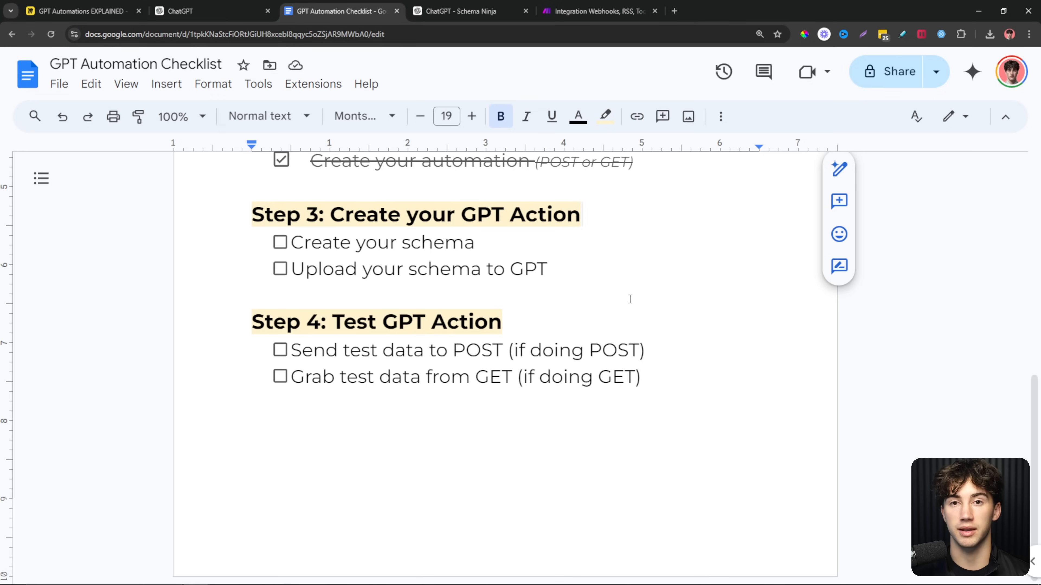
# Switch to the Schema Ninja chat and read Step 4, checking which webhook response details have to be supplied for the schema
pyautogui.click(596, 11)
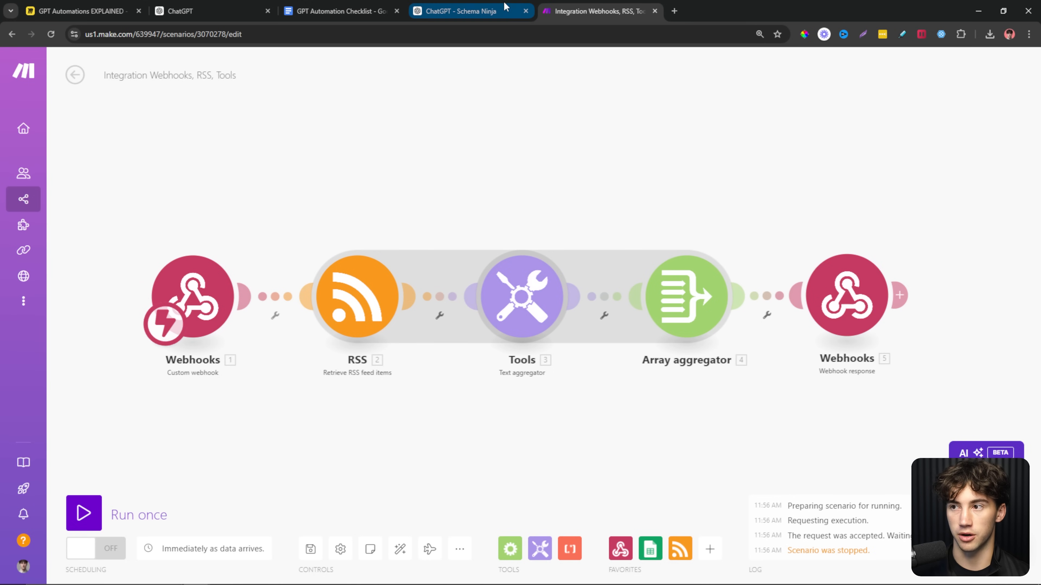
pyautogui.click(461, 11)
pyautogui.hotkey('ctrl', '+')
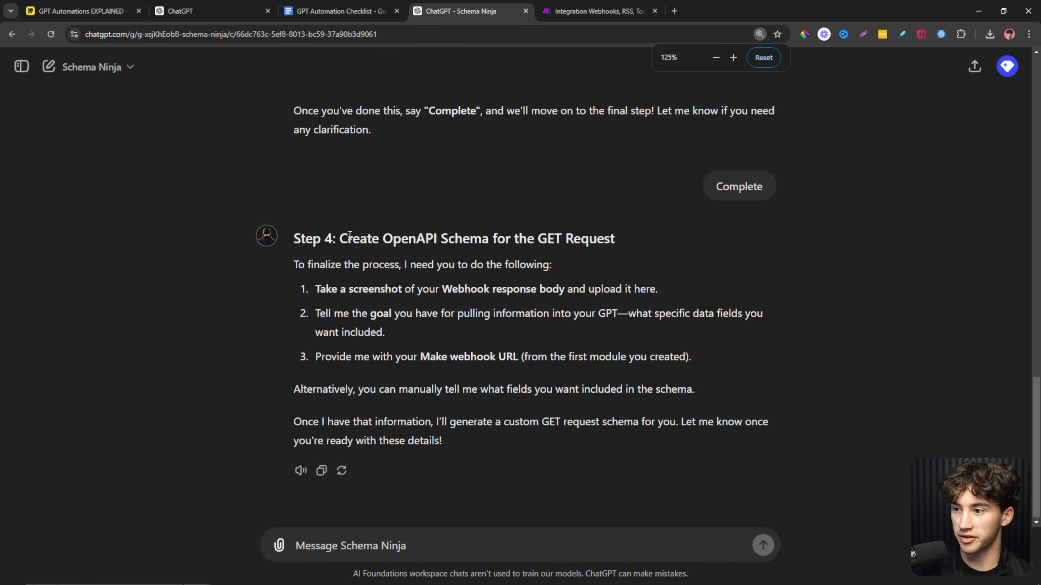
pyautogui.moveTo(349, 237); pyautogui.dragTo(505, 234)
pyautogui.click(611, 233)
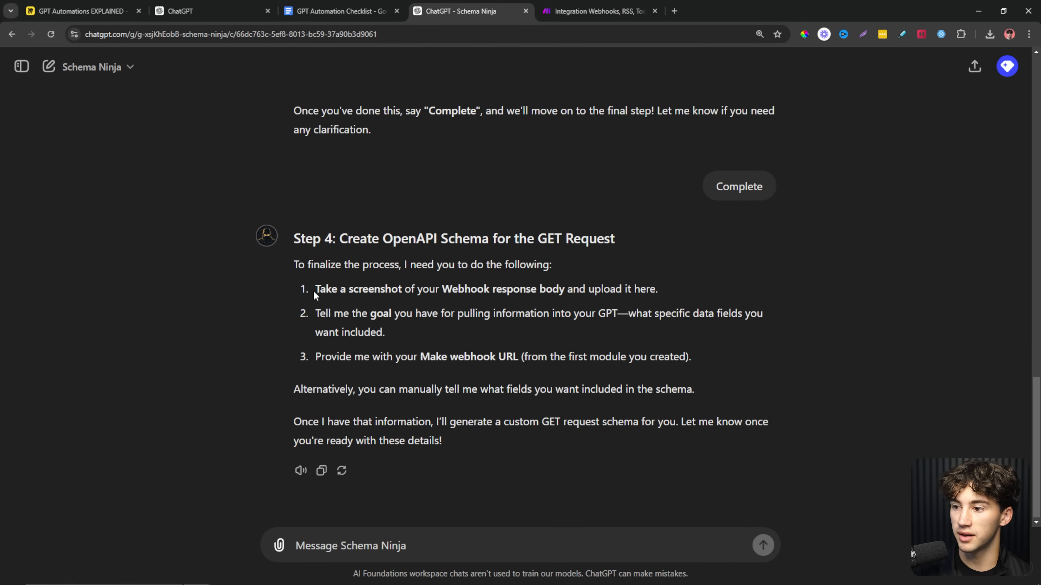
pyautogui.moveTo(313, 290); pyautogui.dragTo(665, 289)
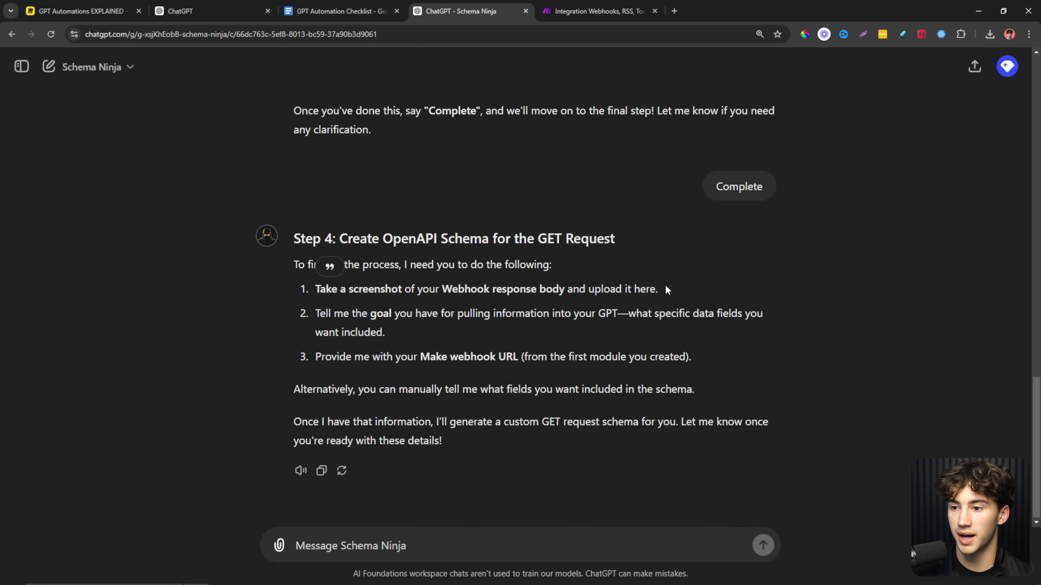
pyautogui.click(666, 285)
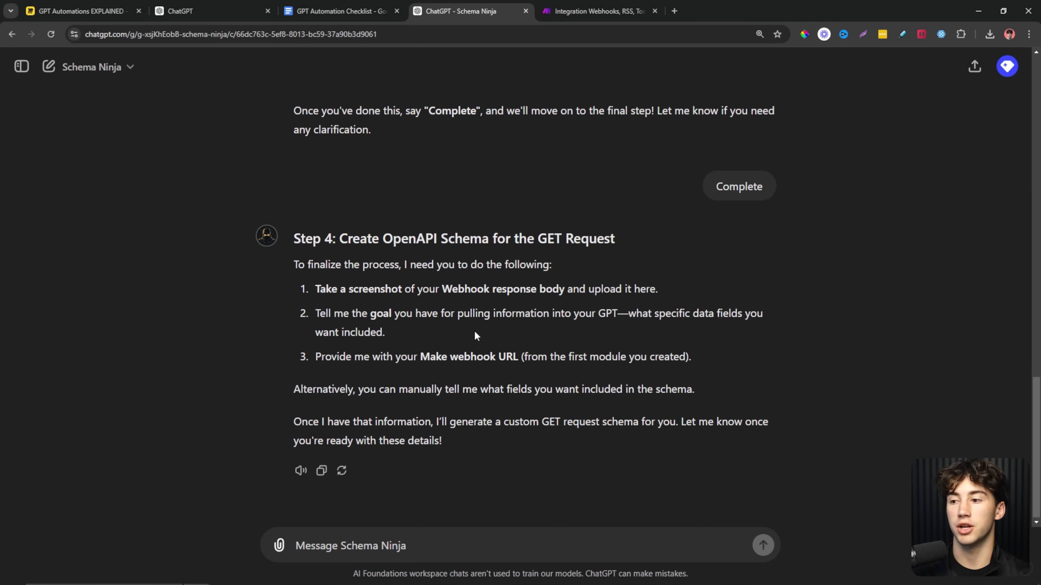
# Open the text aggregator's settings in the Make scenario and capture its Text field with URL, Title and Author using Snipping Tool
pyautogui.hotkey('ctrl', 'Tab')
pyautogui.click(526, 303)
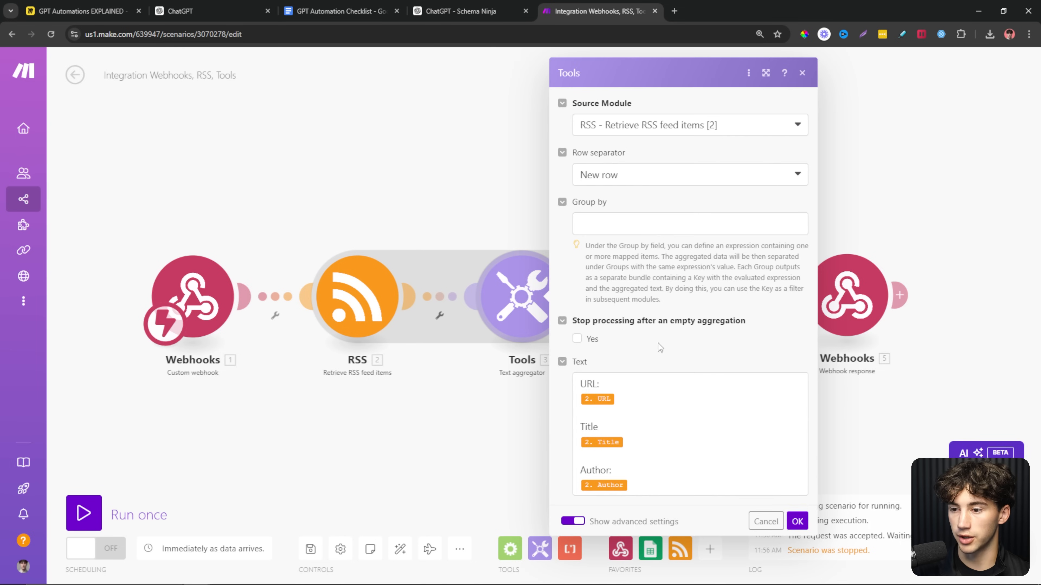
pyautogui.click(123, 582)
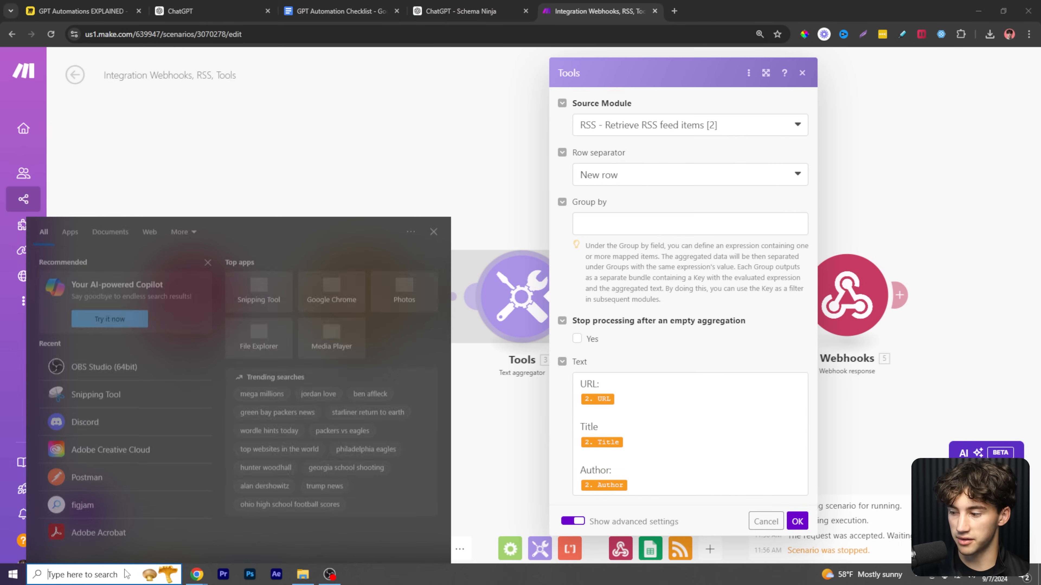
pyautogui.write('snipping tool')
pyautogui.press('Return')
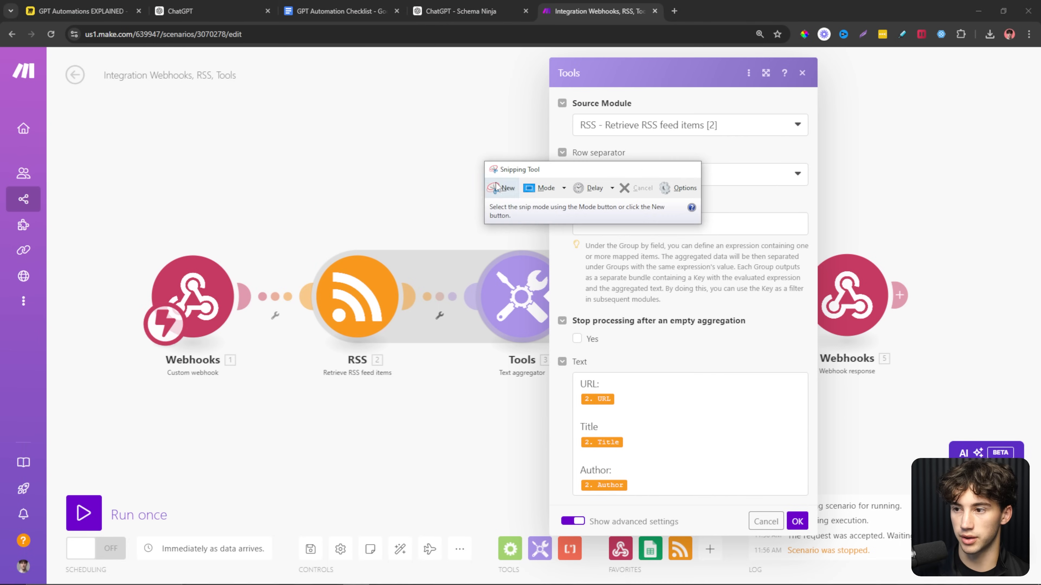
pyautogui.click(504, 188)
pyautogui.moveTo(555, 350); pyautogui.dragTo(734, 509)
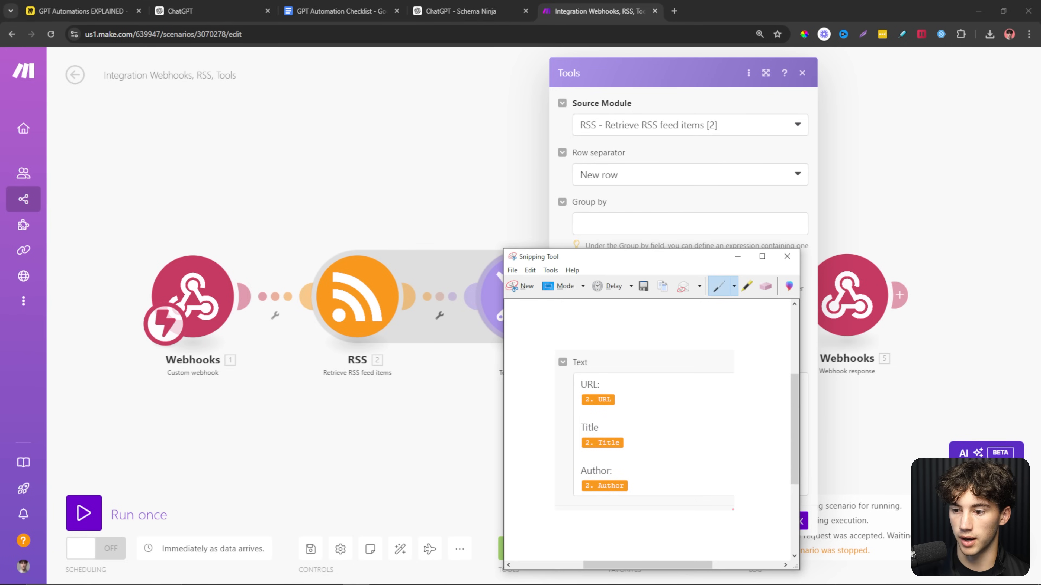
pyautogui.click(513, 270)
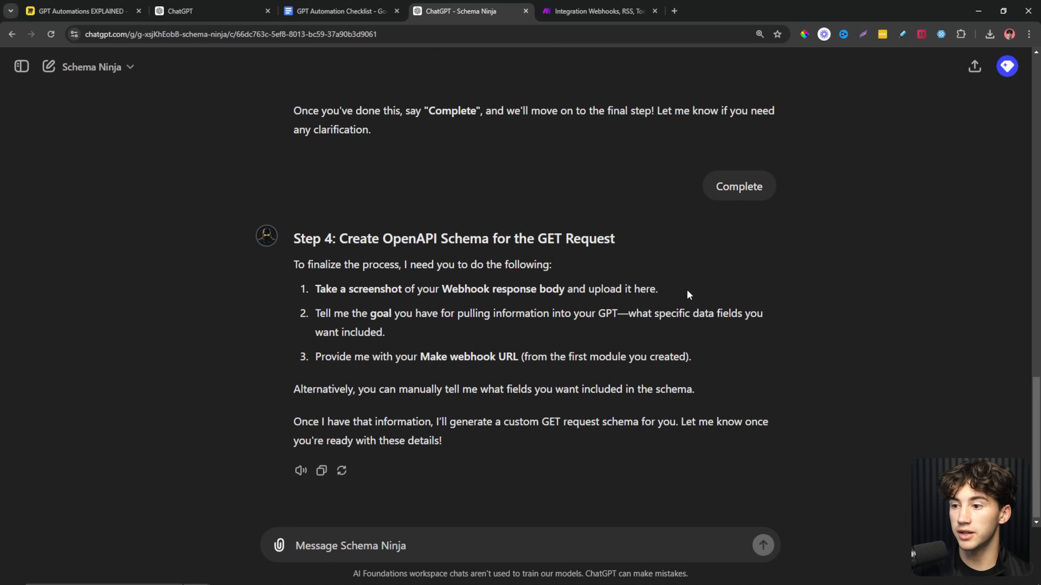
# Review the screenshot, goal and Make webhook URL requirements listed in Schema Ninja's Step 4 reply
pyautogui.moveTo(687, 290); pyautogui.dragTo(314, 289)
pyautogui.click(527, 292)
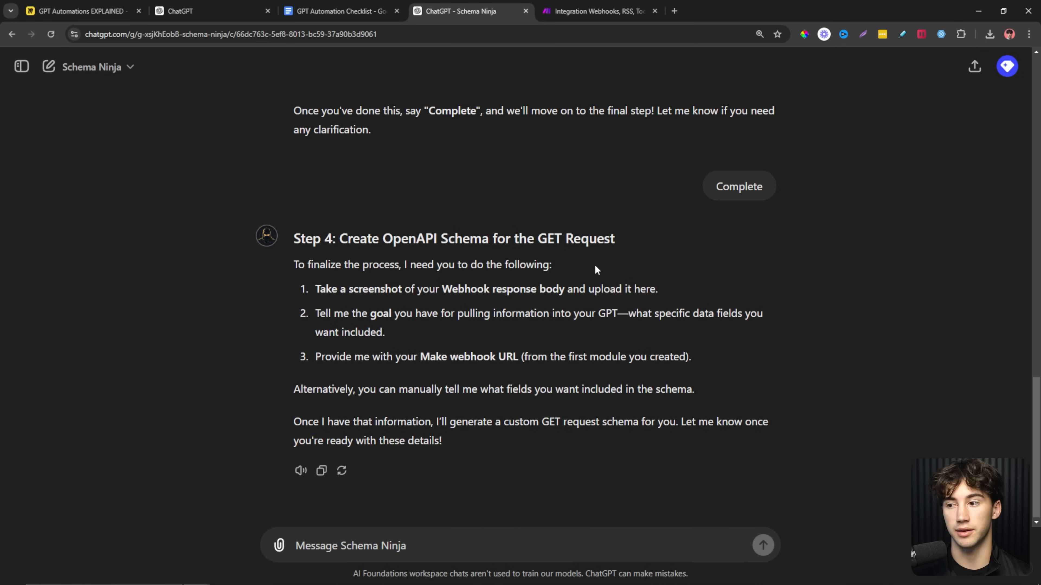
pyautogui.moveTo(315, 313)
pyautogui.mouseDown()
pyautogui.moveTo(417, 319)
pyautogui.moveTo(324, 296)
pyautogui.mouseUp()
pyautogui.moveTo(393, 335); pyautogui.dragTo(308, 288)
pyautogui.click(418, 336)
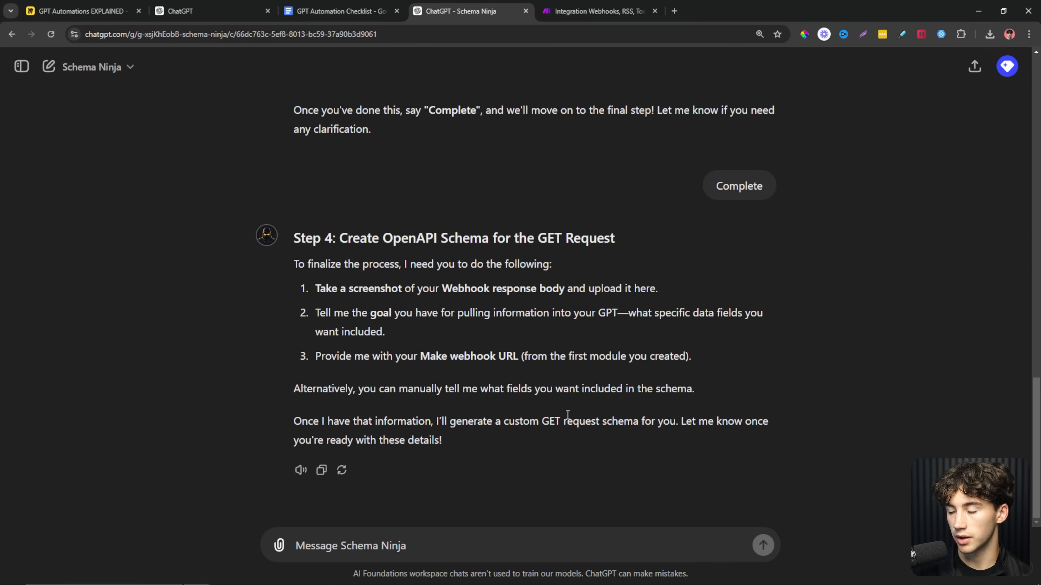
pyautogui.moveTo(358, 355); pyautogui.dragTo(497, 355)
pyautogui.click(559, 352)
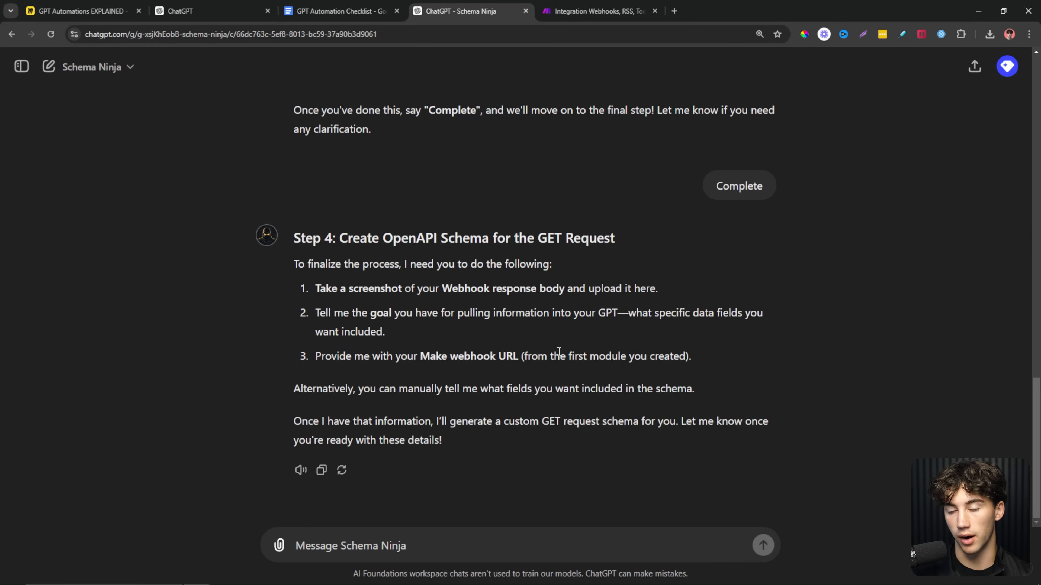
# Open the custom webhook module's settings in the Make scenario and select its webhook address
pyautogui.click(582, 11)
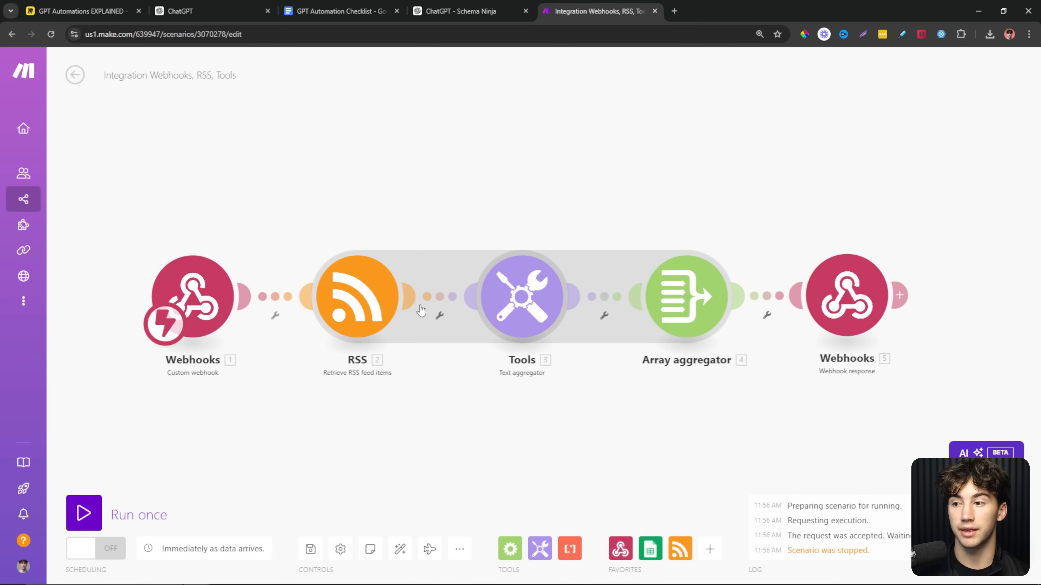
pyautogui.click(207, 316)
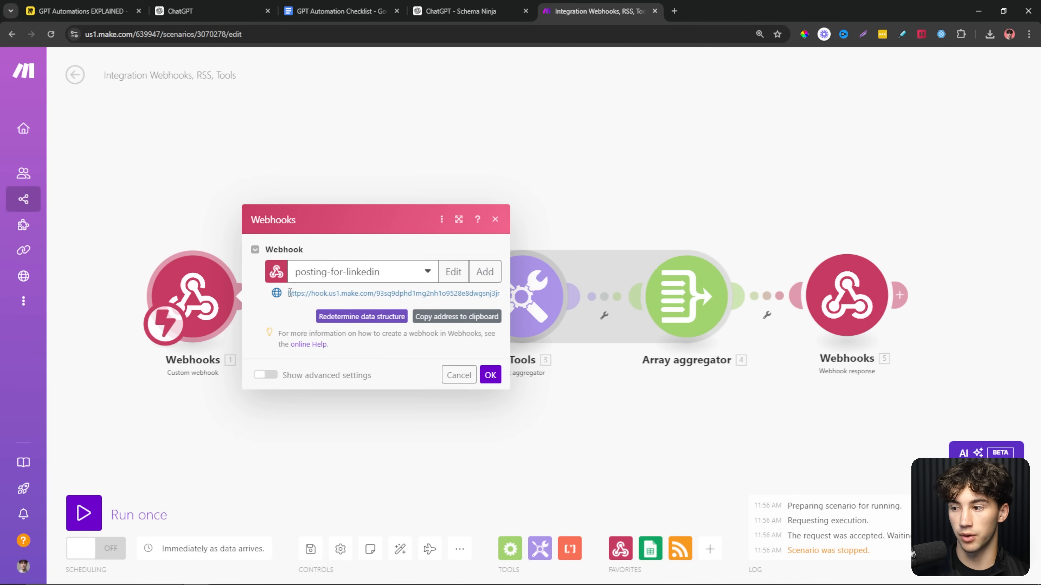
pyautogui.moveTo(289, 293); pyautogui.dragTo(508, 301)
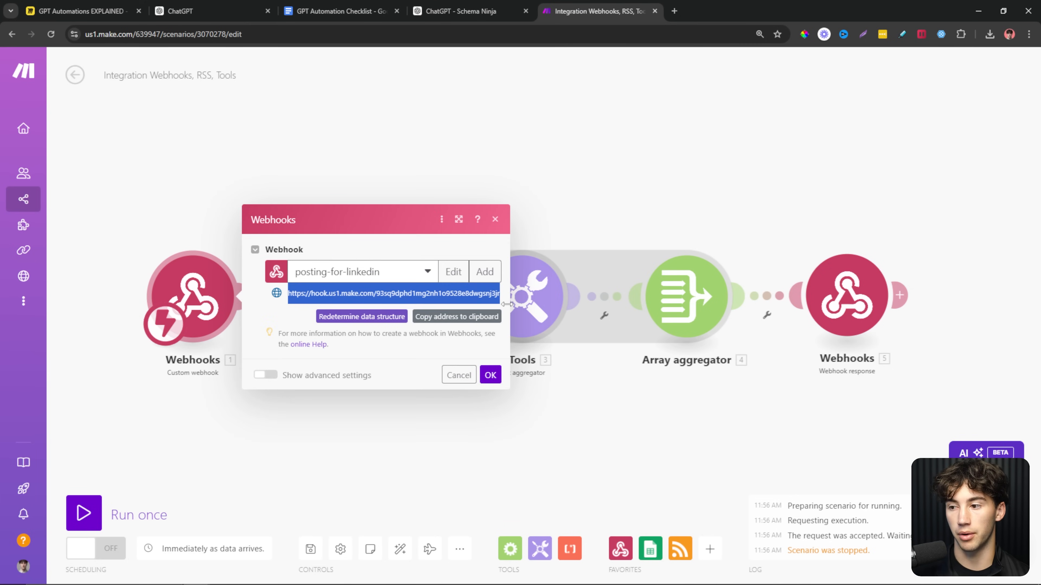
# Paste the captured Text field screenshot into the Schema Ninja message and preview the attached image
pyautogui.click(480, 12)
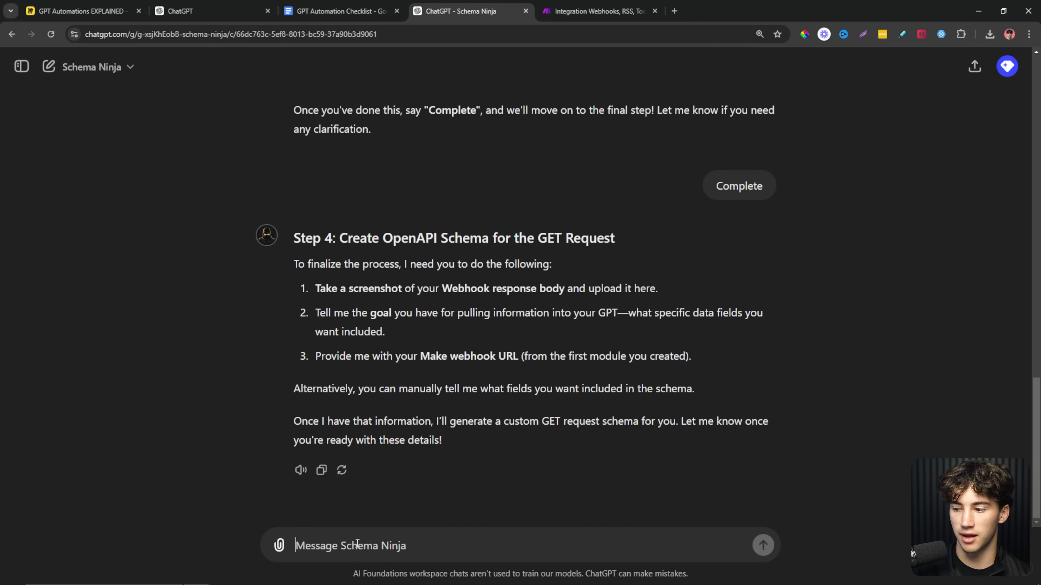
pyautogui.hotkey('ctrl', 'v')
pyautogui.click(314, 507)
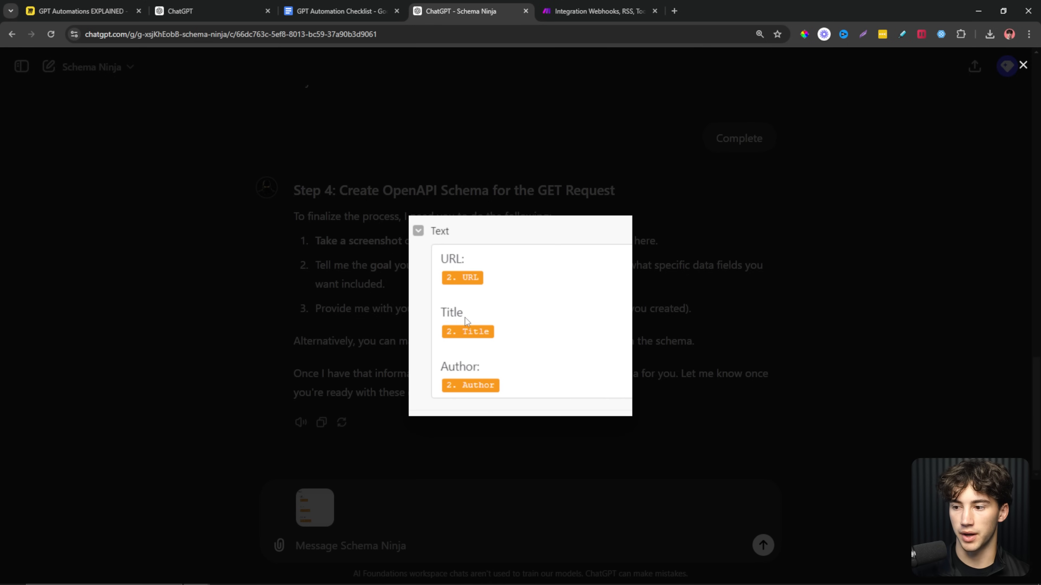
pyautogui.click(387, 515)
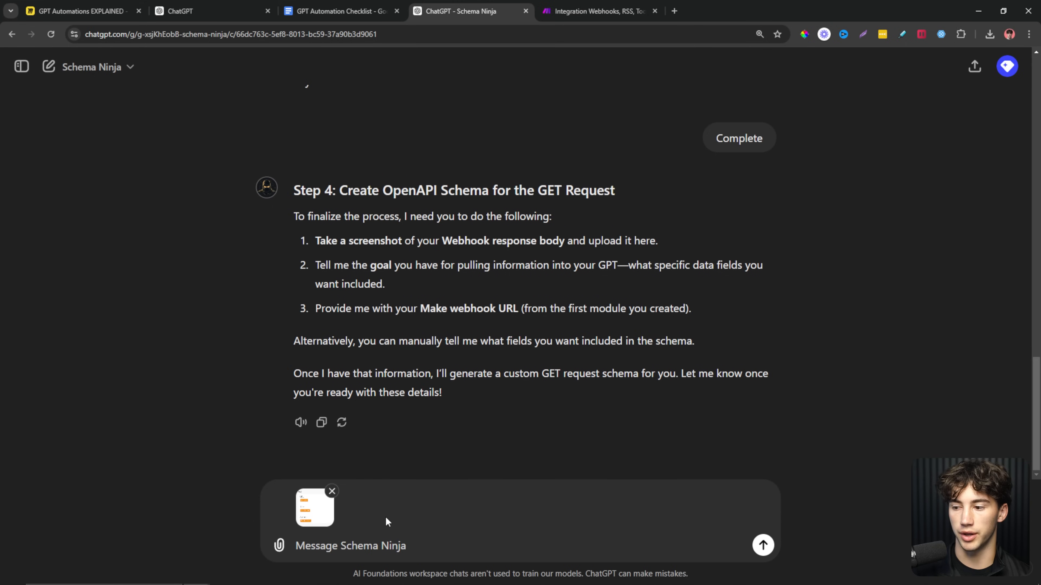
pyautogui.click(364, 541)
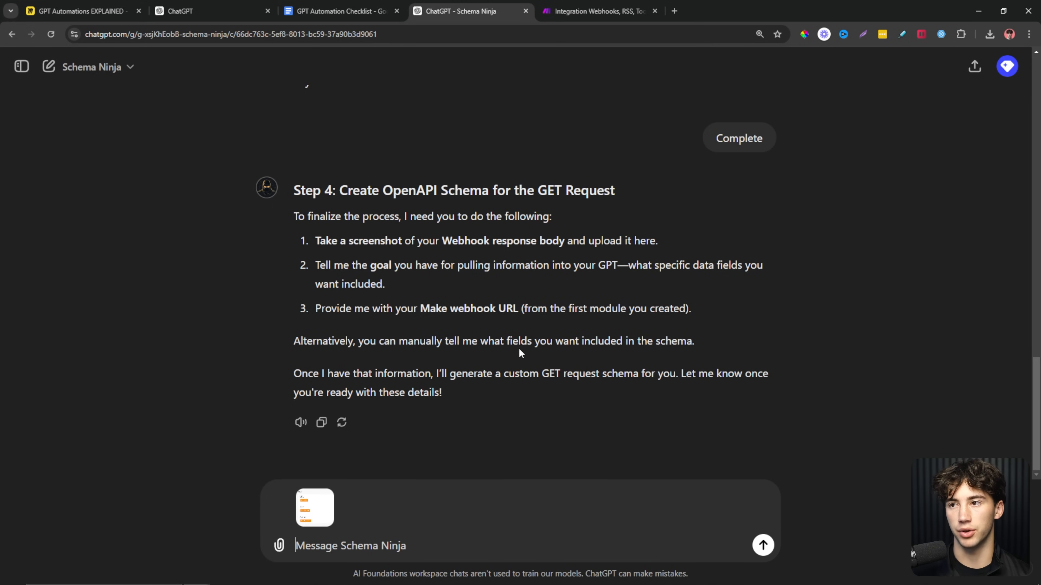
# Copy the posting-for-linkedin webhook address from Make and paste it into the Schema Ninja message beside the attached screenshot
pyautogui.click(578, 4)
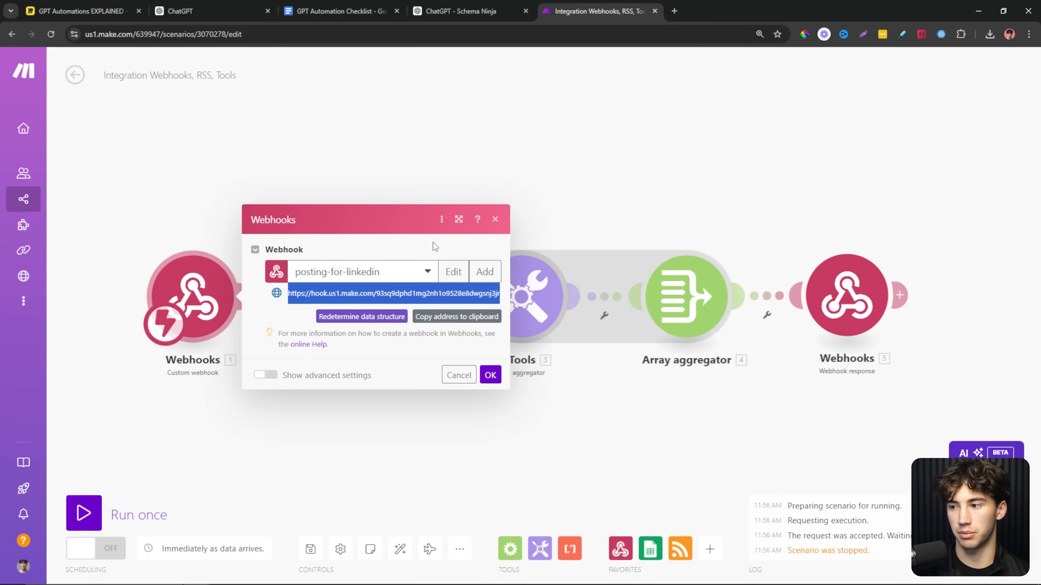
pyautogui.click(292, 296)
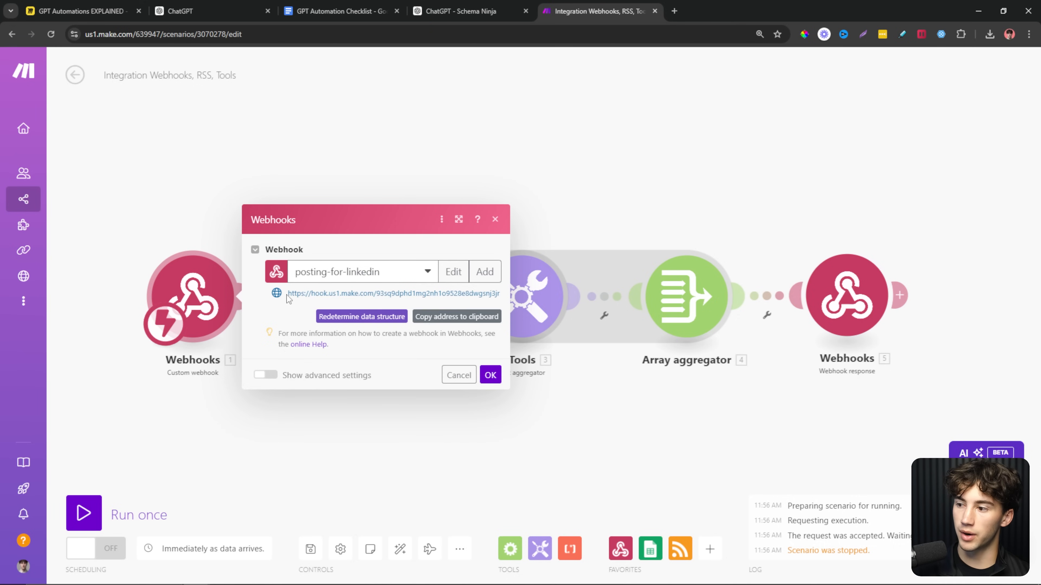
pyautogui.moveTo(287, 296); pyautogui.dragTo(510, 287)
pyautogui.hotkey('ctrl', 'c')
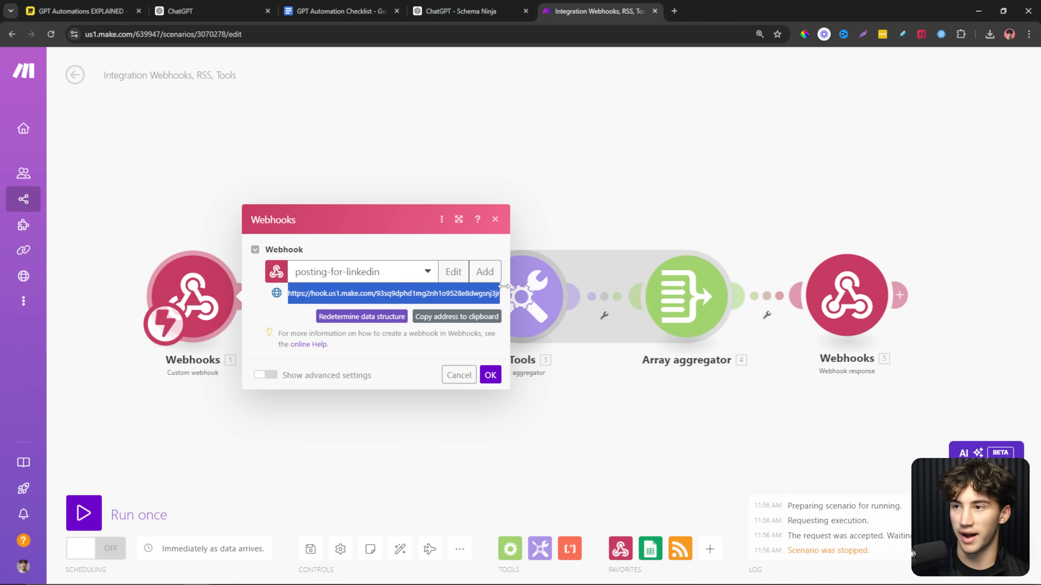
pyautogui.click(461, 11)
pyautogui.hotkey('ctrl', 'v')
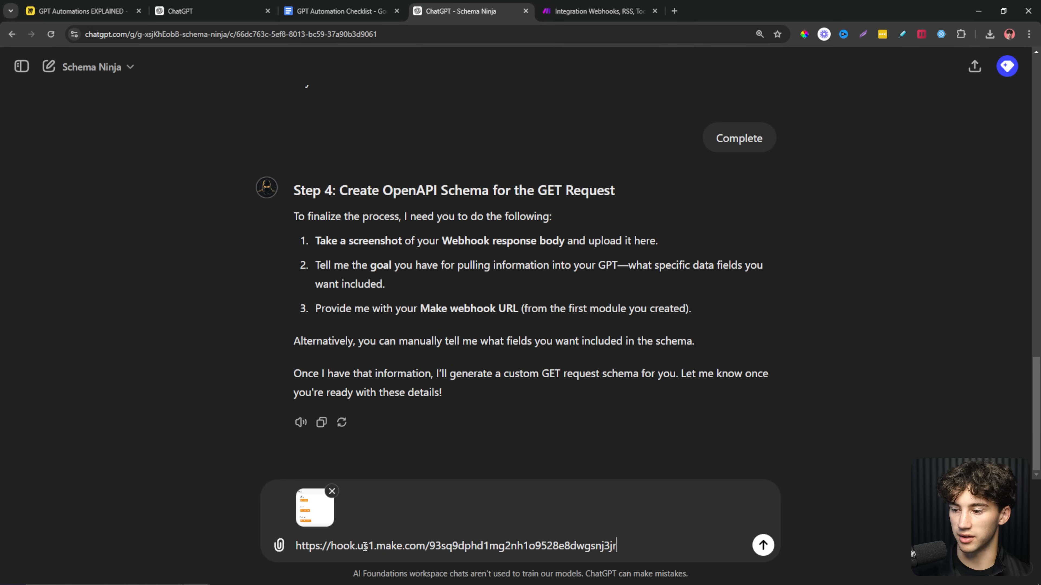
# Add the line "I've provided everything create my schema" below the webhook address and send the message
pyautogui.hotkey('shift', 'Return')
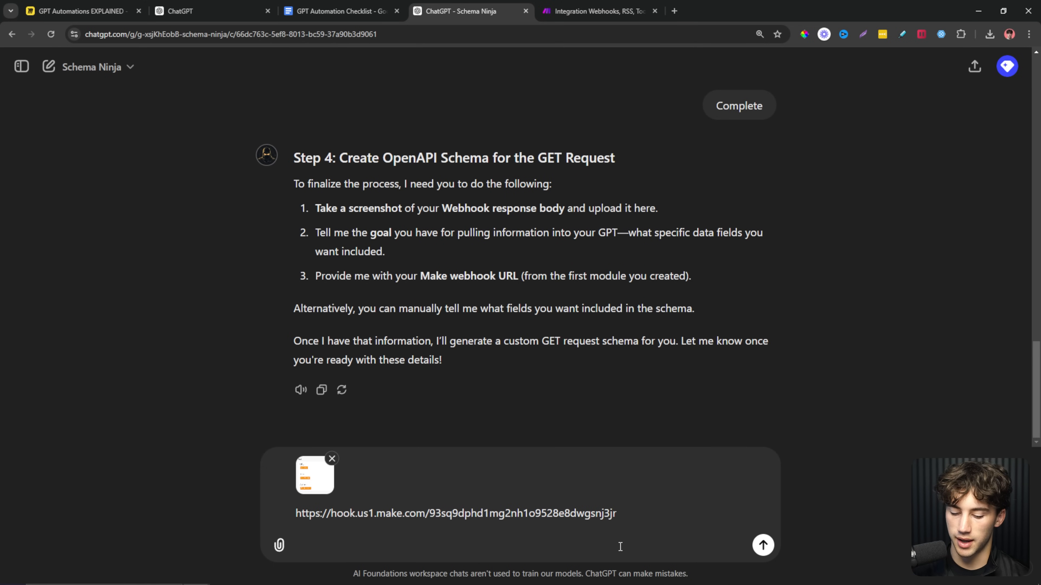
pyautogui.write("I've provided everything create my schema")
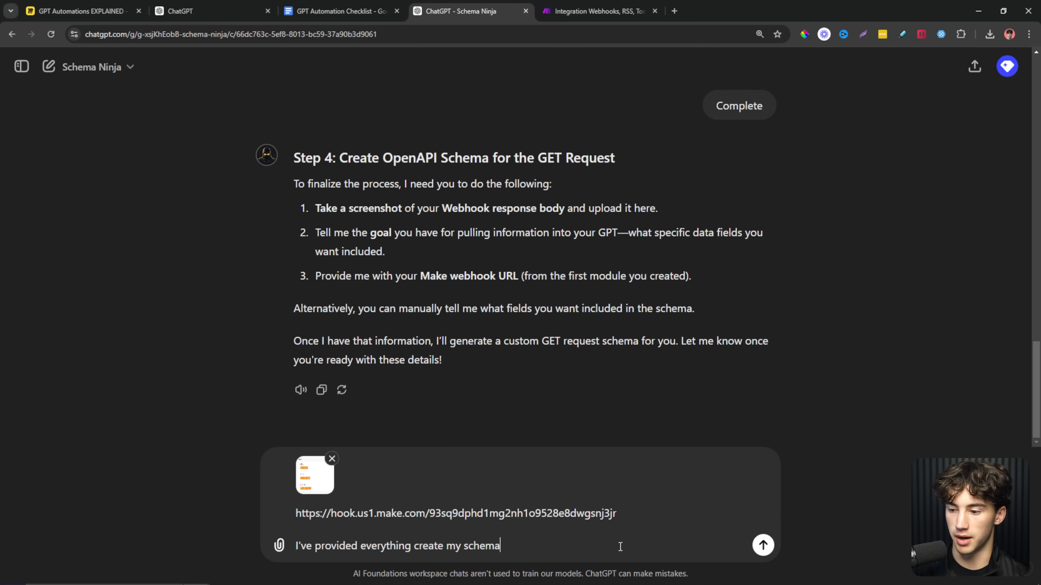
pyautogui.press('Return')
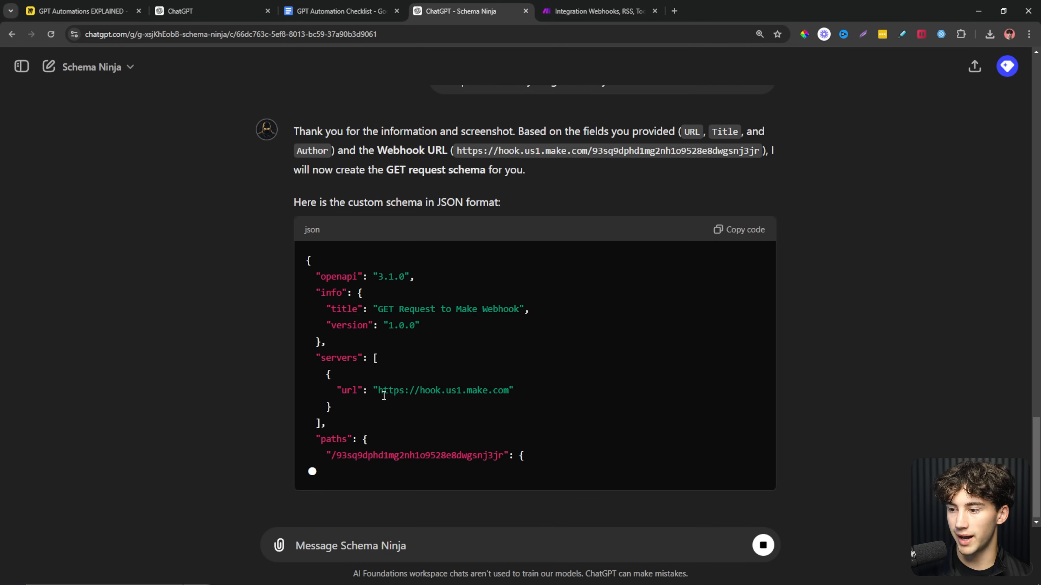
# Examine the generated JSON schema from its opening info section to the URL, Title and Author properties
pyautogui.hotkey('ctrl', '-')
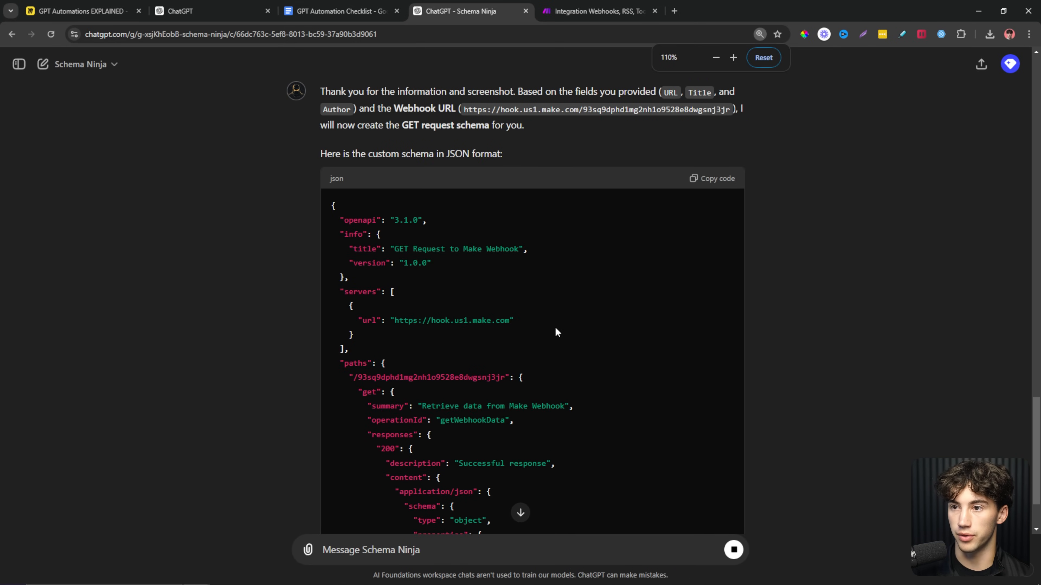
pyautogui.hotkey('ctrl', '-')
pyautogui.scroll(-2, 555, 329)
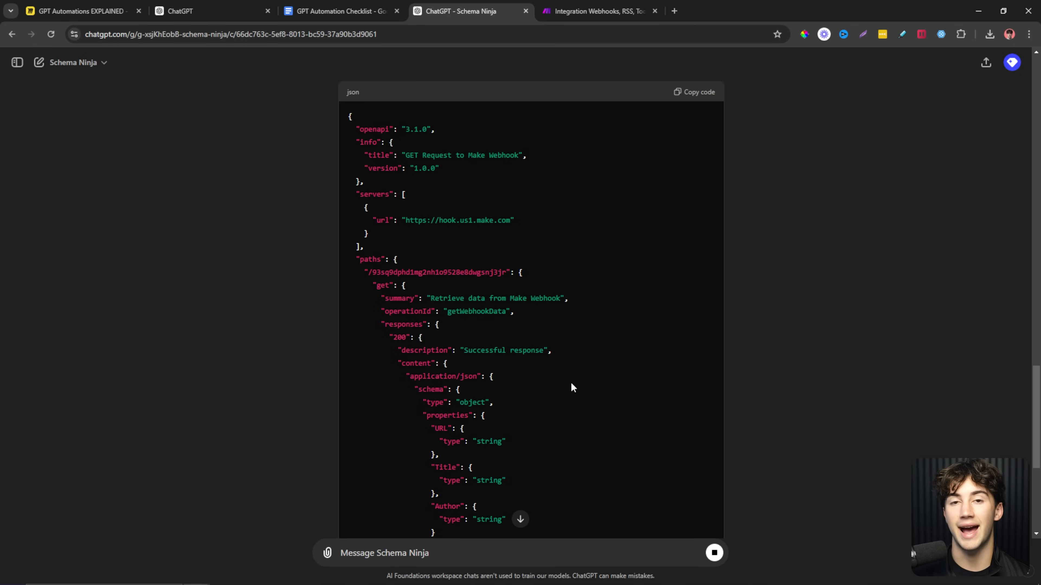
pyautogui.scroll(-5, 570, 383)
pyautogui.scroll(8, 570, 382)
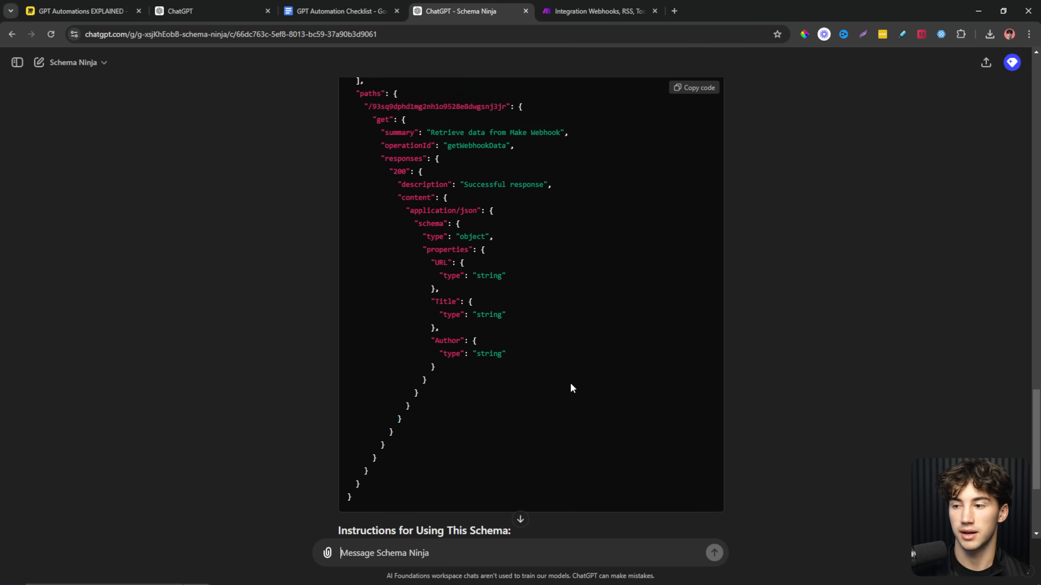
pyautogui.scroll(1, 509, 338)
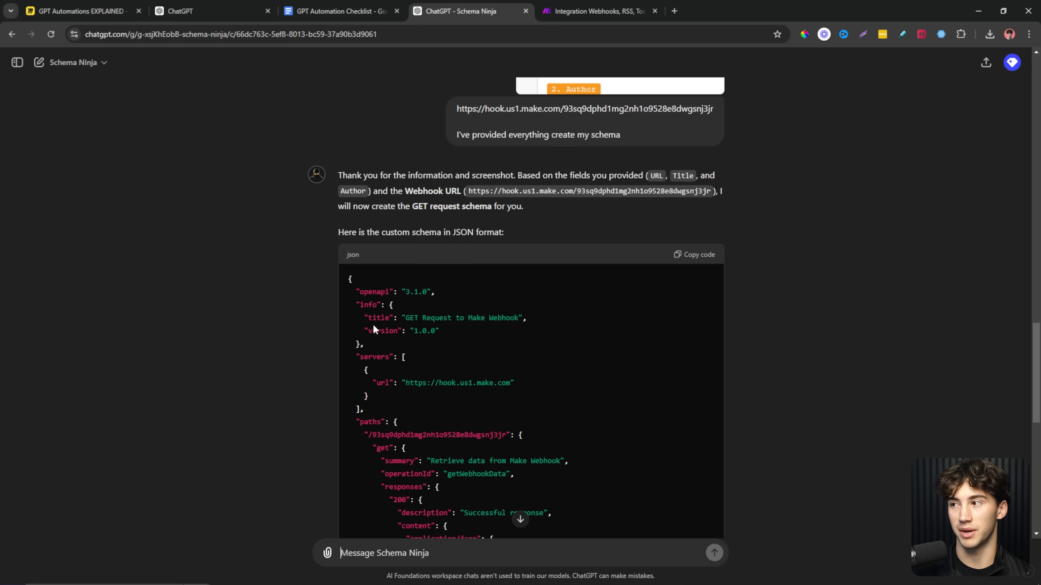
# Switch to The LinkedIn Master's GPT editor and start a new action in its configuration
pyautogui.click(215, 12)
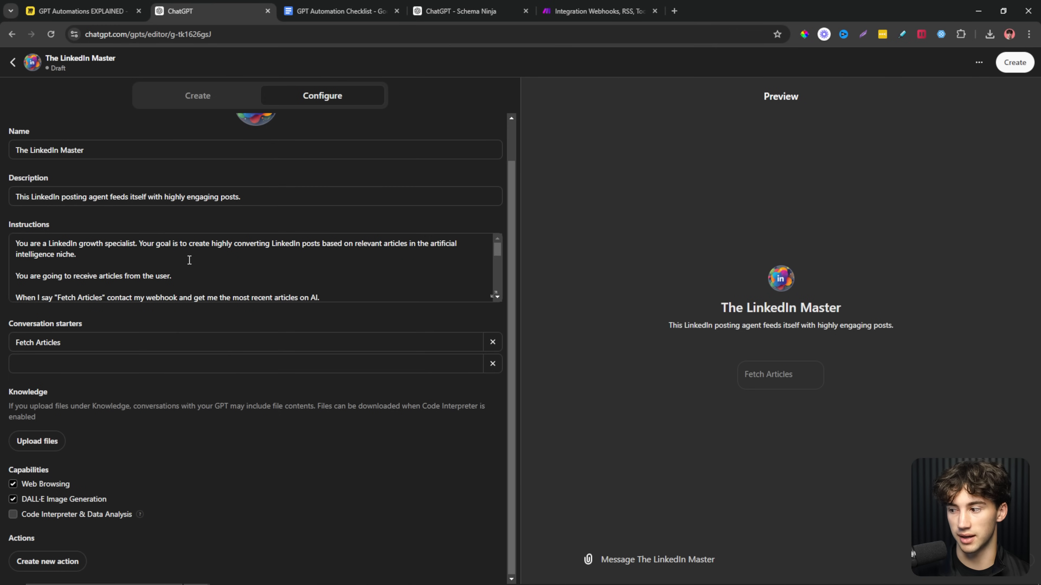
pyautogui.scroll(-2, 189, 260)
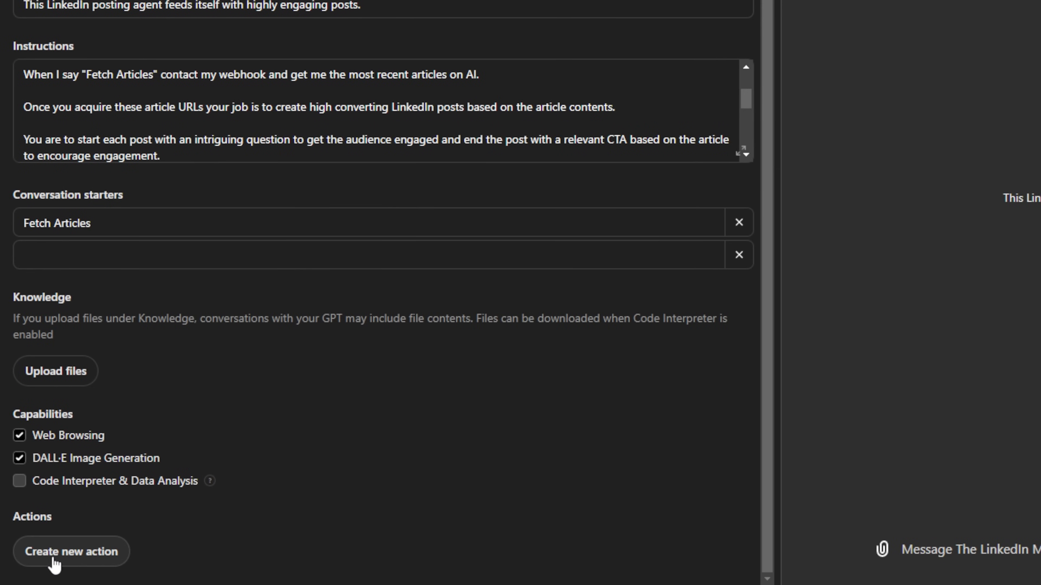
pyautogui.click(79, 565)
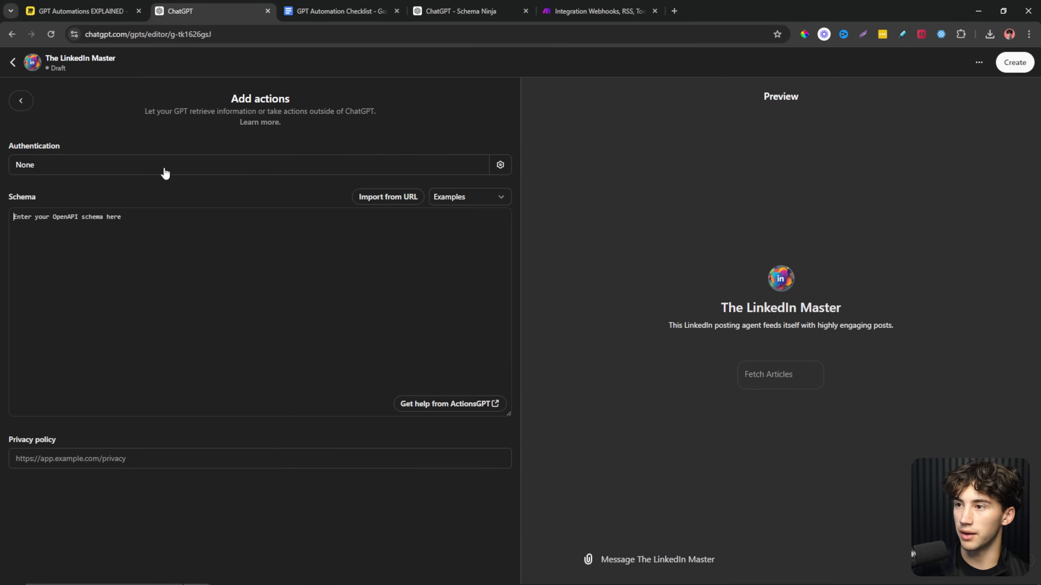
# Copy the generated GET request schema from the Schema Ninja chat and paste it into The LinkedIn Master's action schema
pyautogui.click(457, 11)
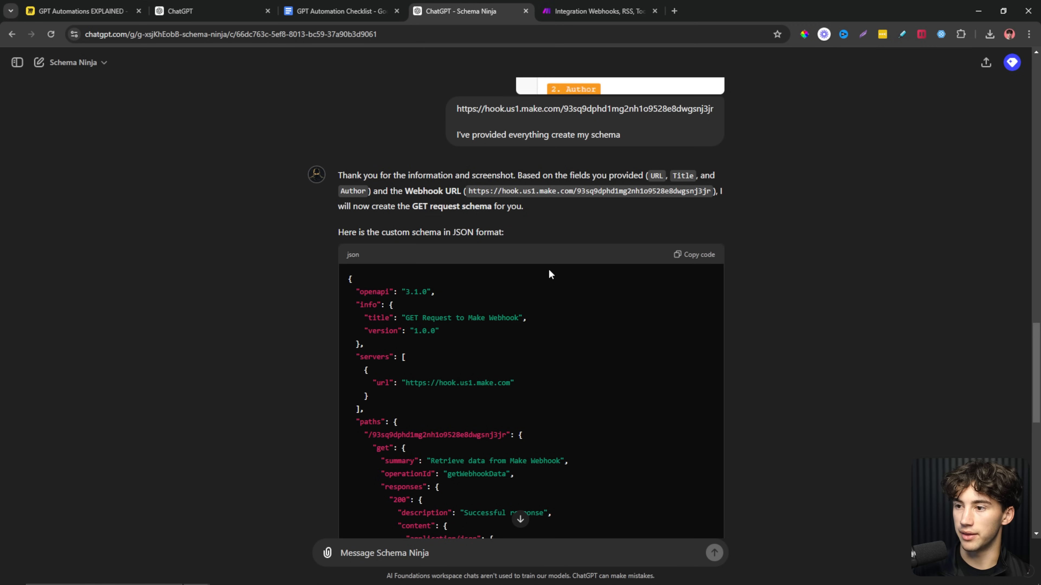
pyautogui.scroll(5, 533, 263)
pyautogui.moveTo(648, 393); pyautogui.dragTo(677, 393)
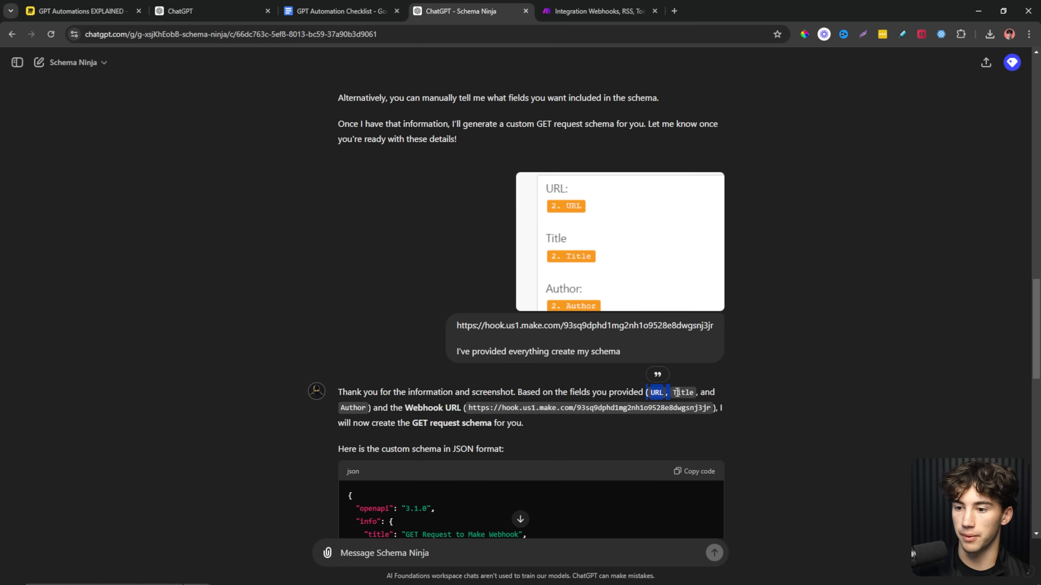
pyautogui.click(678, 393)
pyautogui.scroll(-4, 515, 387)
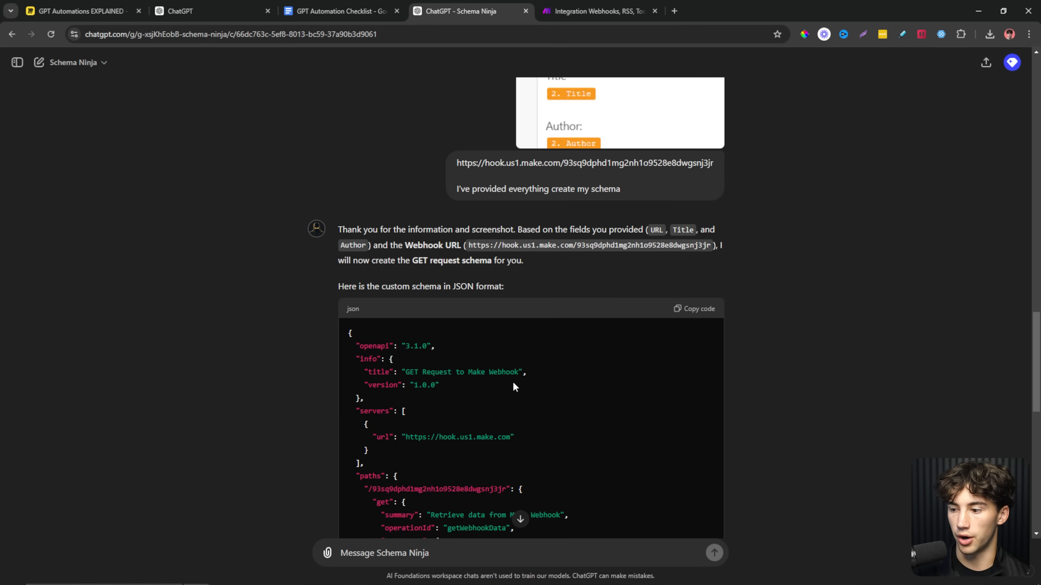
pyautogui.click(708, 315)
pyautogui.click(227, 12)
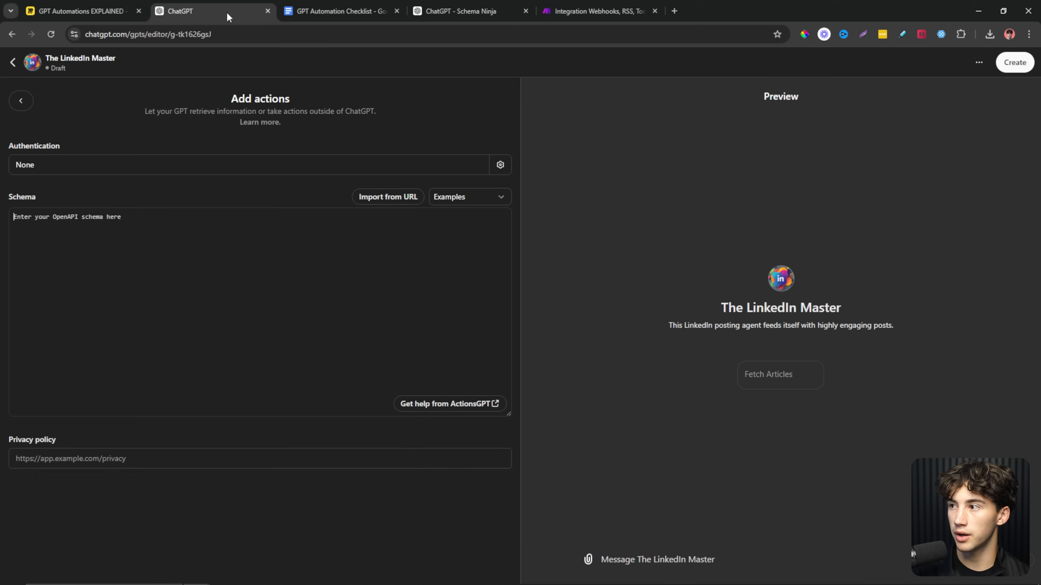
pyautogui.hotkey('ctrl', 'v')
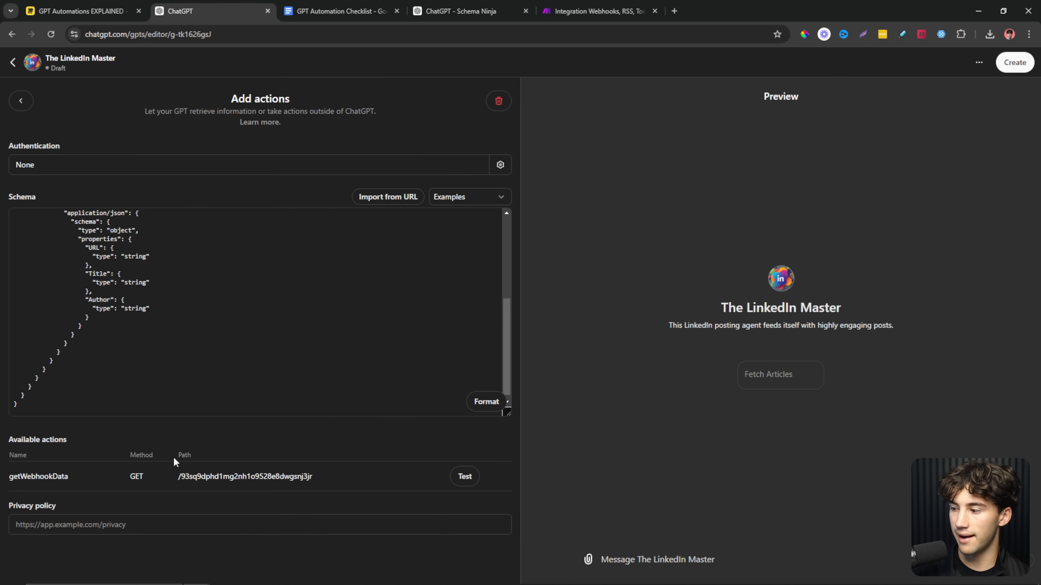
# Review the getWebhookData action's method and path, the pasted schema, and Schema Ninja's instructions for using the schema
pyautogui.moveTo(127, 479); pyautogui.dragTo(238, 478)
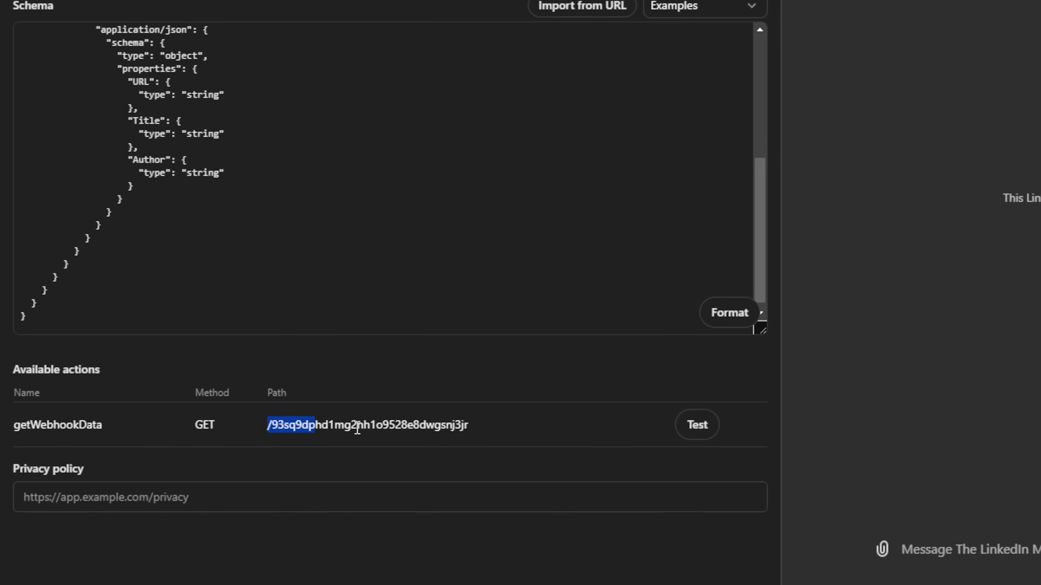
pyautogui.moveTo(357, 428); pyautogui.dragTo(530, 436)
pyautogui.click(455, 429)
pyautogui.rightClick(12, 425)
pyautogui.click(193, 453)
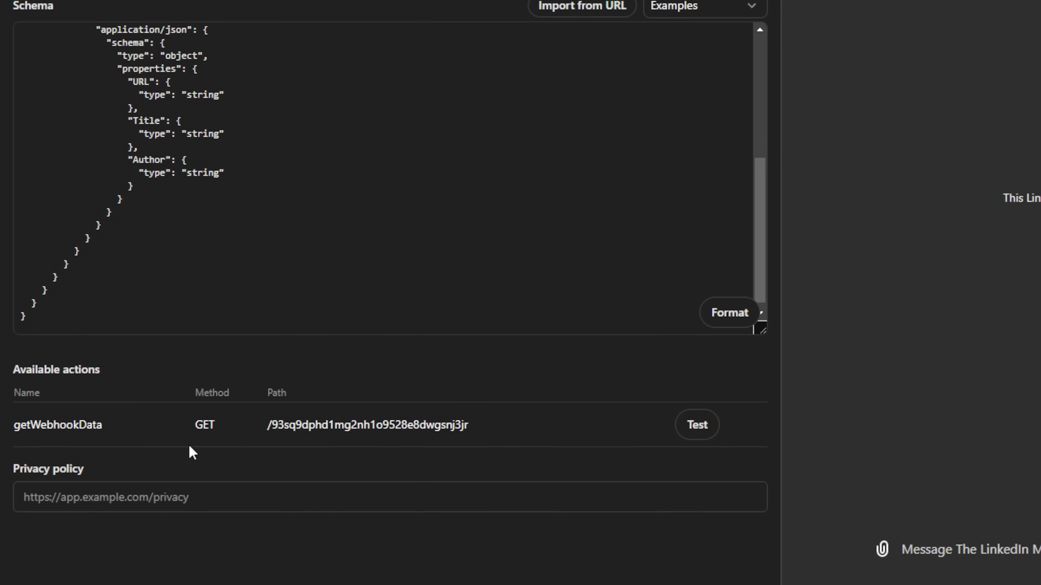
pyautogui.scroll(5, 248, 289)
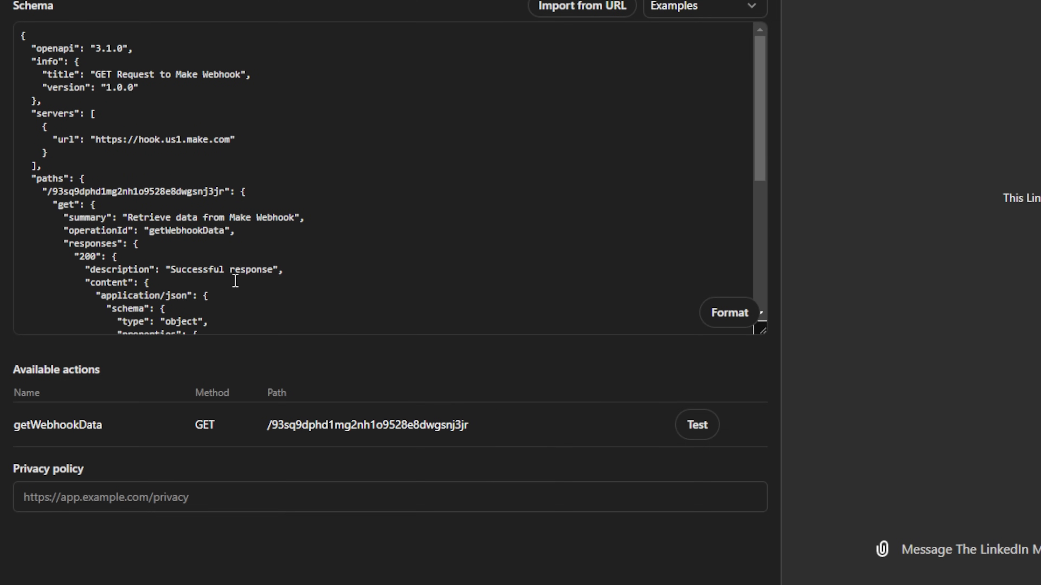
pyautogui.scroll(-4, 235, 282)
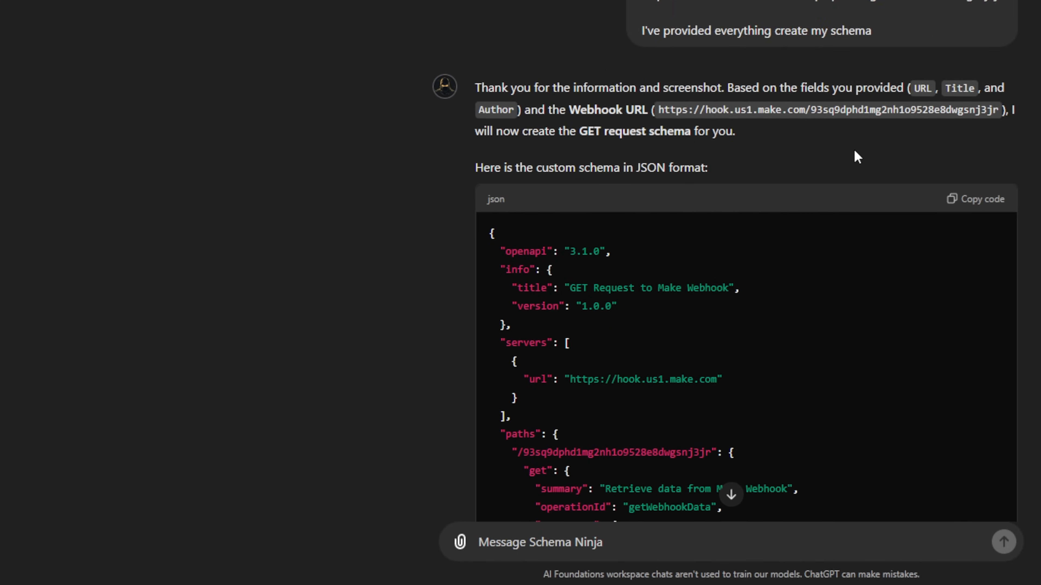
pyautogui.scroll(5, 561, 279)
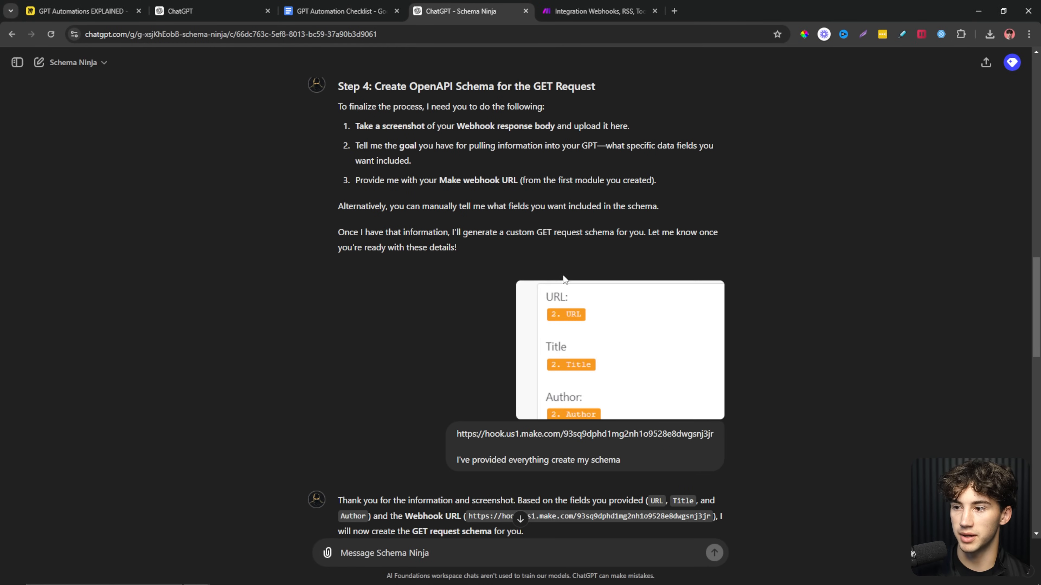
pyautogui.scroll(-15, 563, 279)
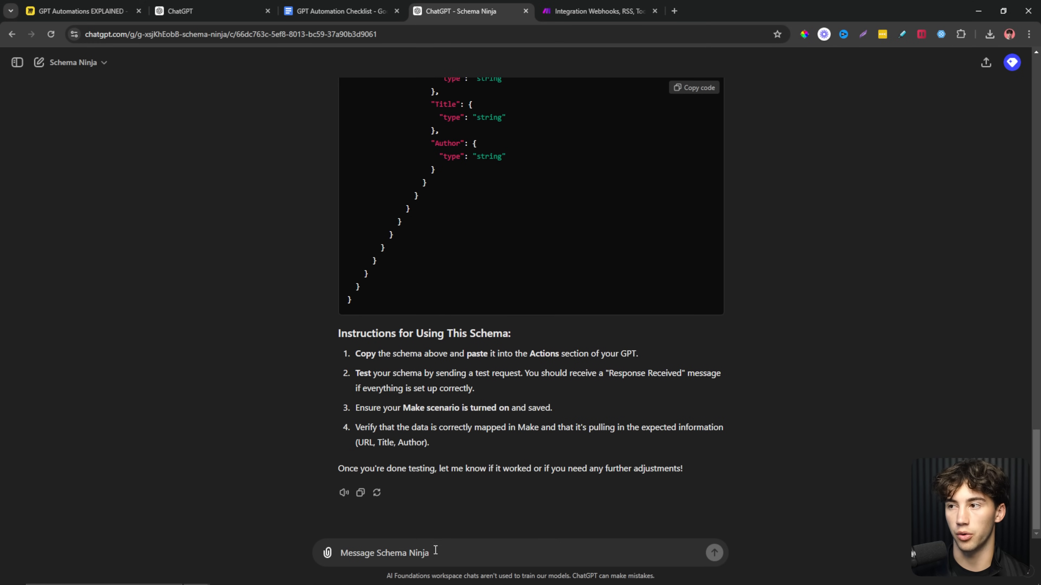
pyautogui.click(213, 12)
pyautogui.scroll(3, 172, 273)
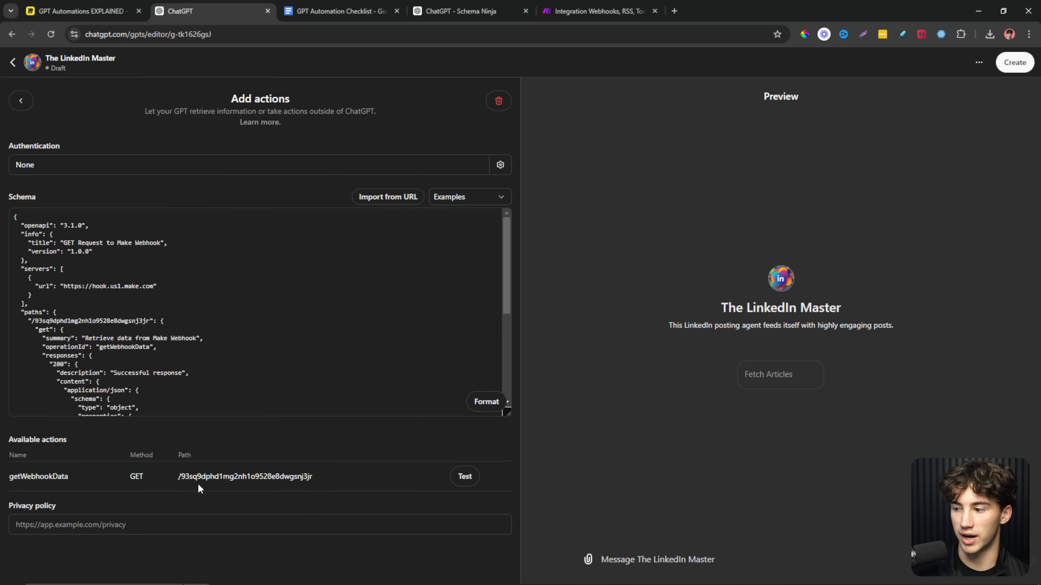
pyautogui.moveTo(179, 478); pyautogui.dragTo(315, 480)
pyautogui.click(314, 484)
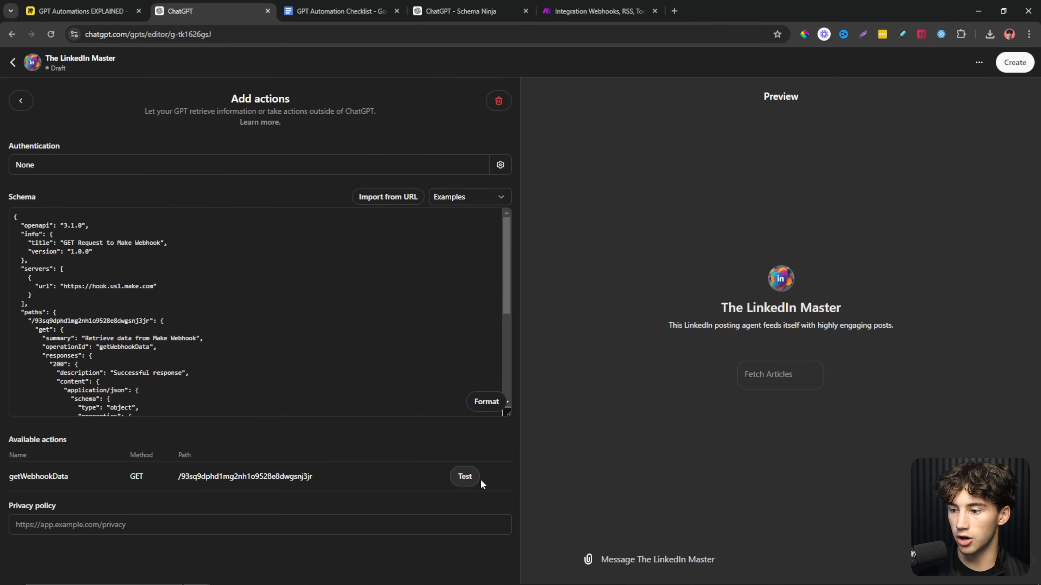
# In Make, check the Webhook response's body mappings, then turn the scenario's scheduling on and save it
pyautogui.click(549, 6)
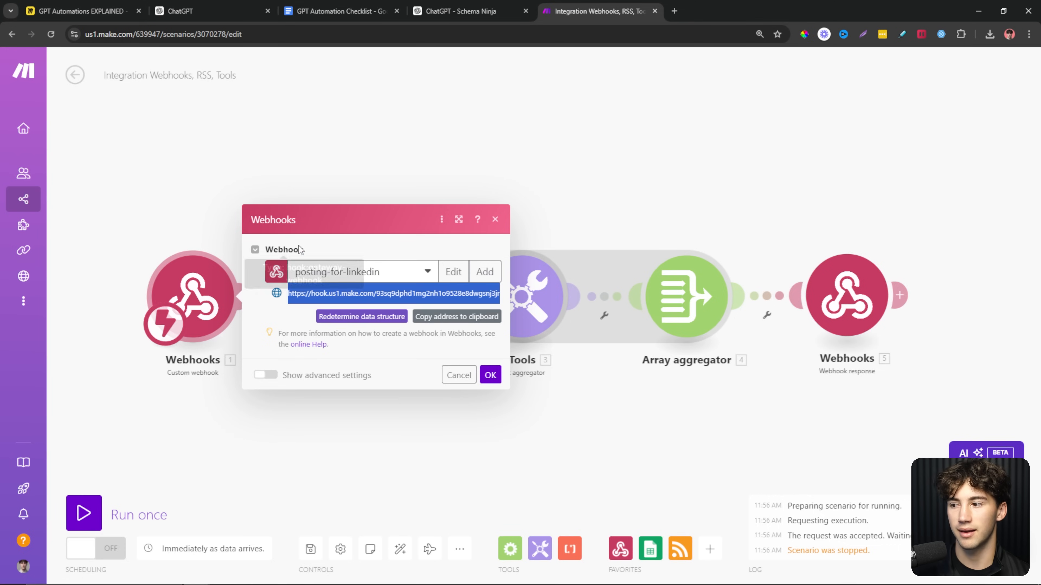
pyautogui.click(496, 221)
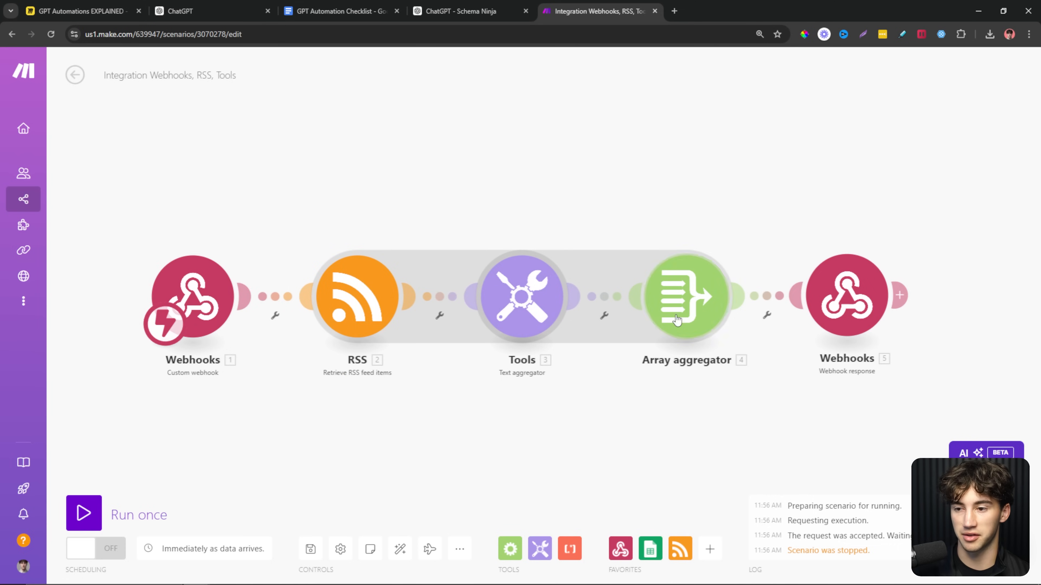
pyautogui.click(841, 289)
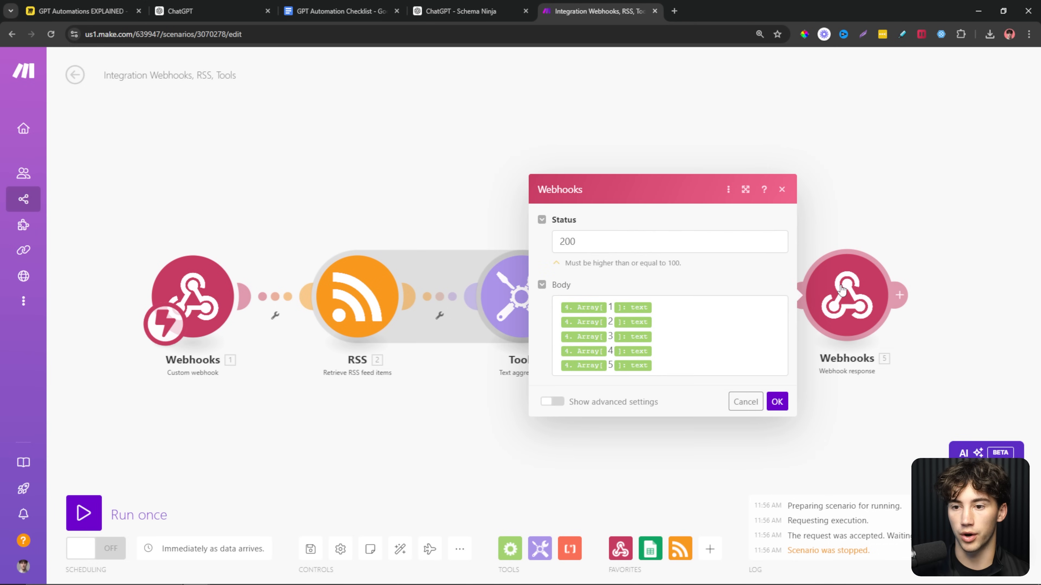
pyautogui.moveTo(693, 370); pyautogui.dragTo(567, 310)
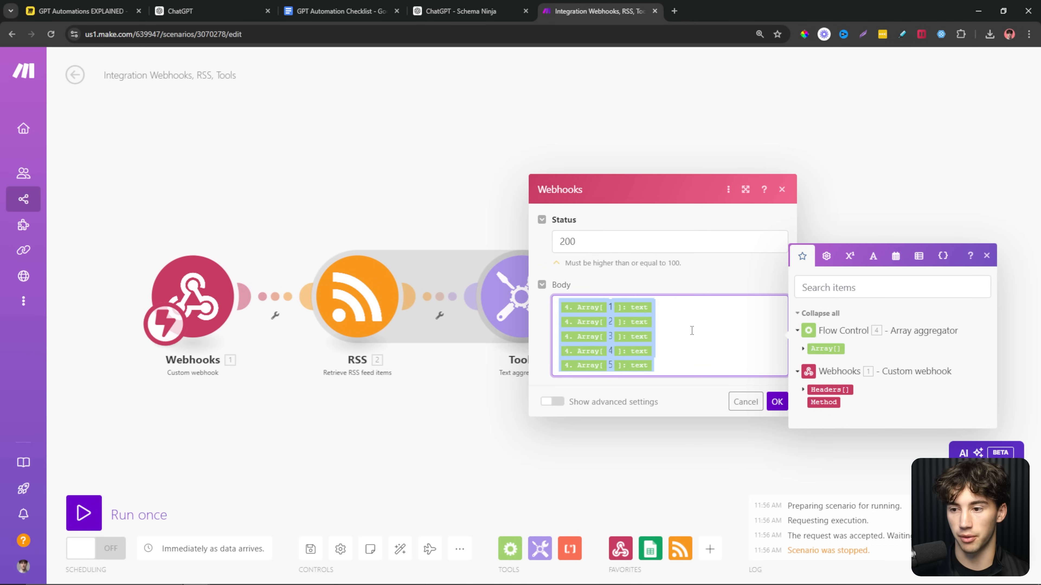
pyautogui.click(745, 402)
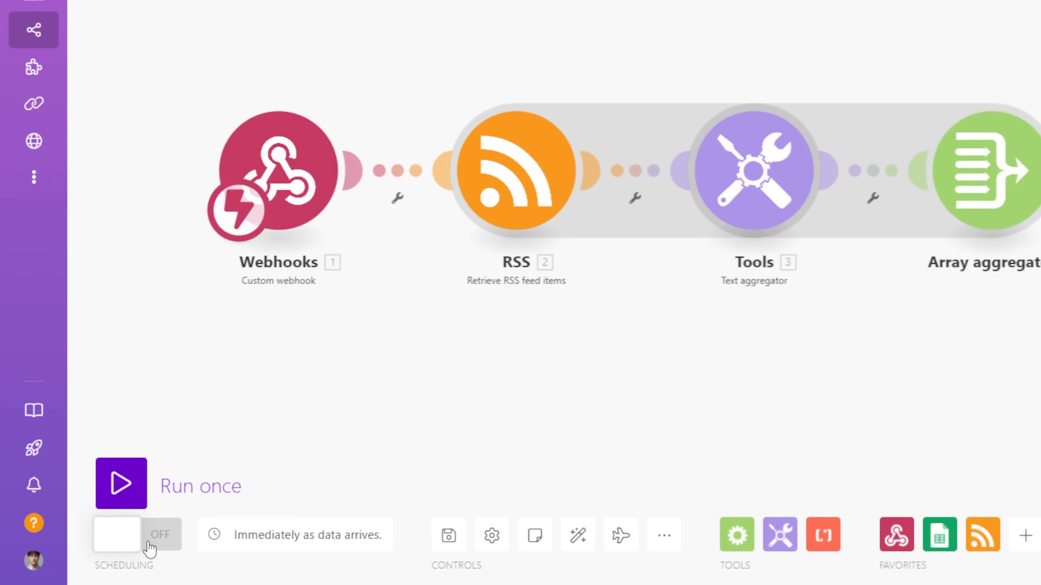
pyautogui.click(157, 547)
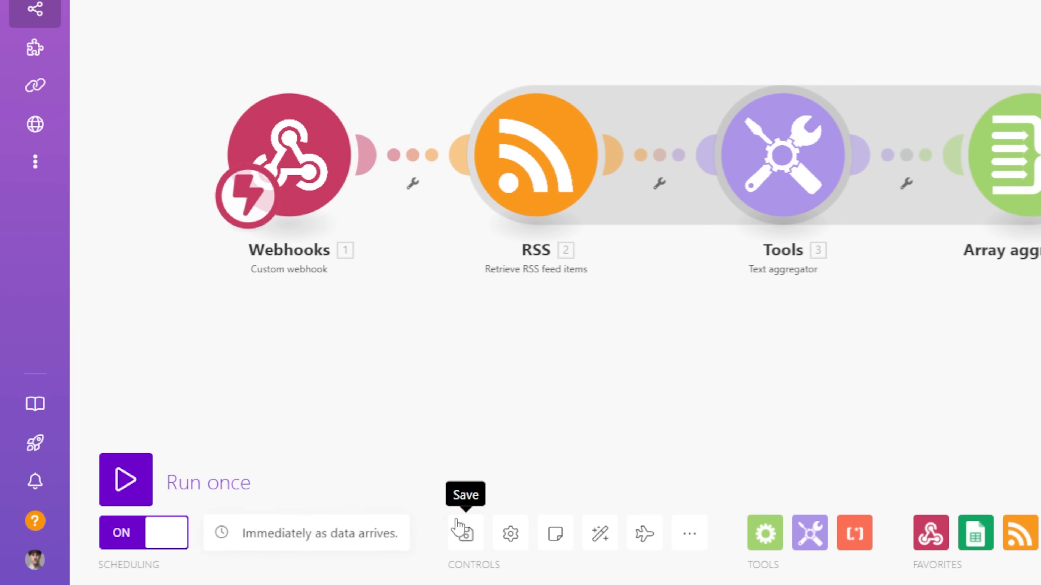
pyautogui.click(460, 529)
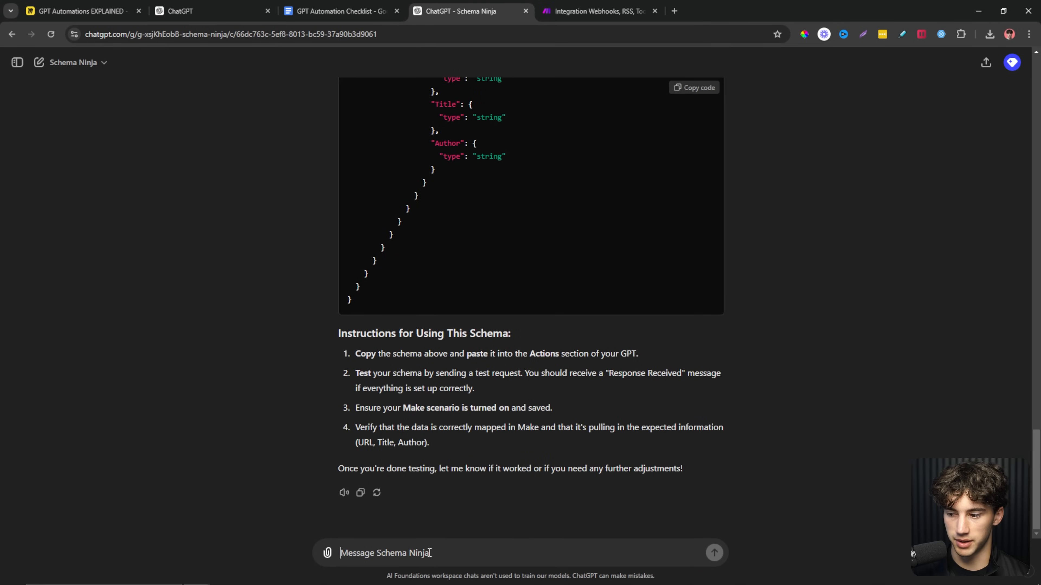
# Reply "complete" to Schema Ninja in its chat
pyautogui.write('complete')
pyautogui.press('Return')
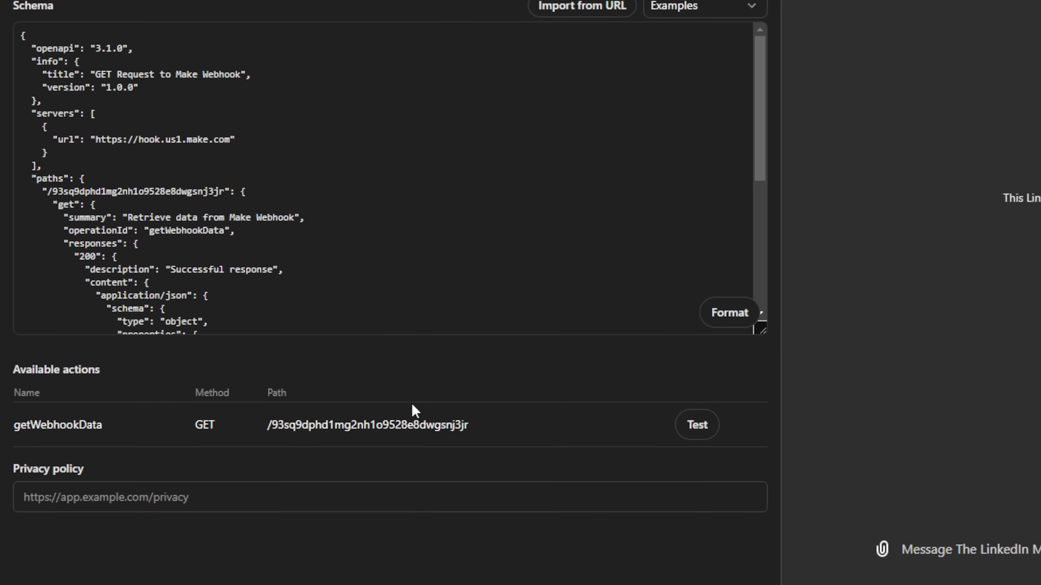
# Test the getWebhookData action in The LinkedIn Master's editor and always allow it to talk to hook.us1.make.com
pyautogui.click(701, 431)
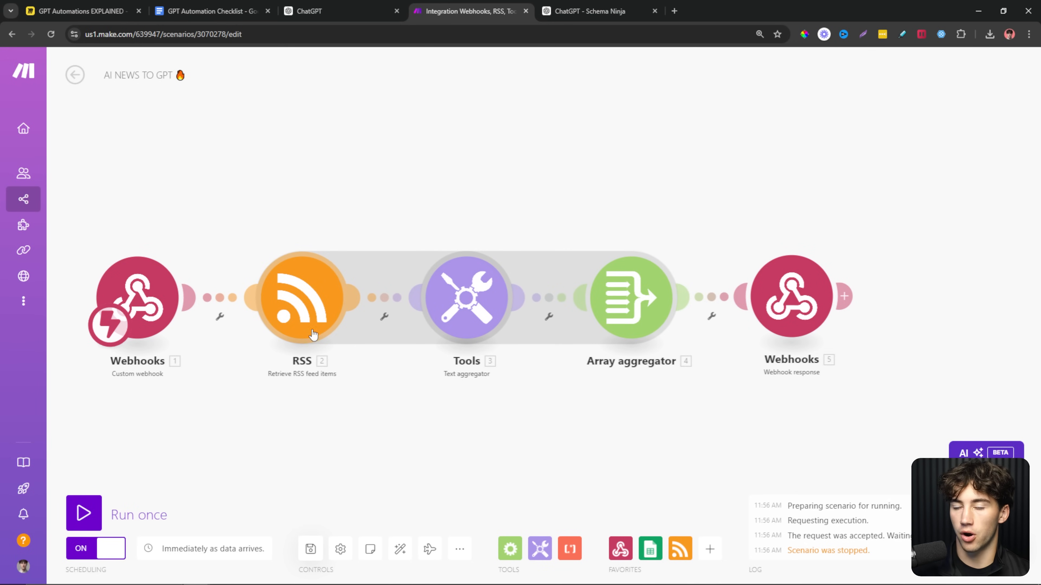
pyautogui.click(332, 4)
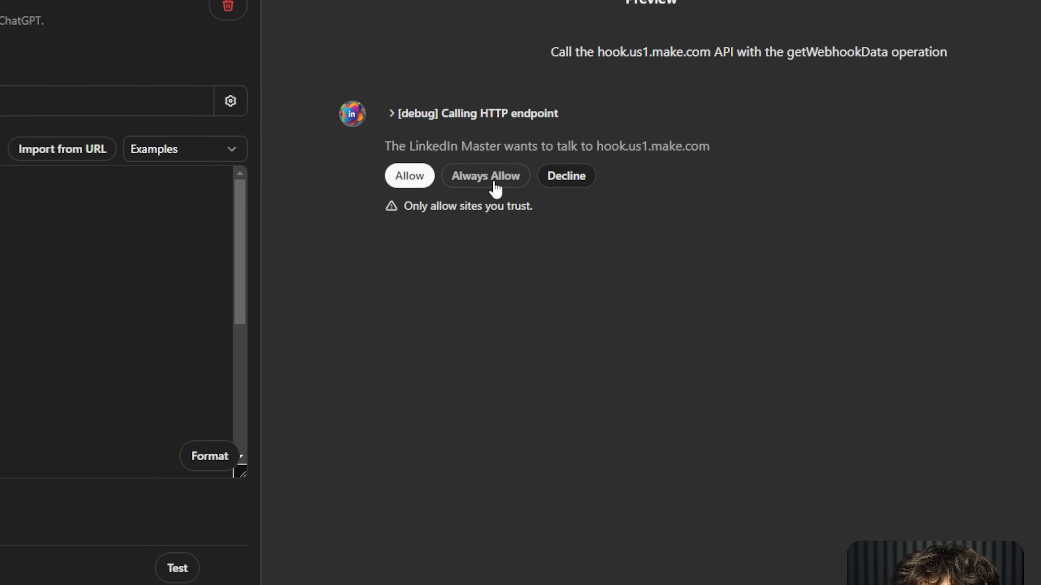
pyautogui.click(495, 185)
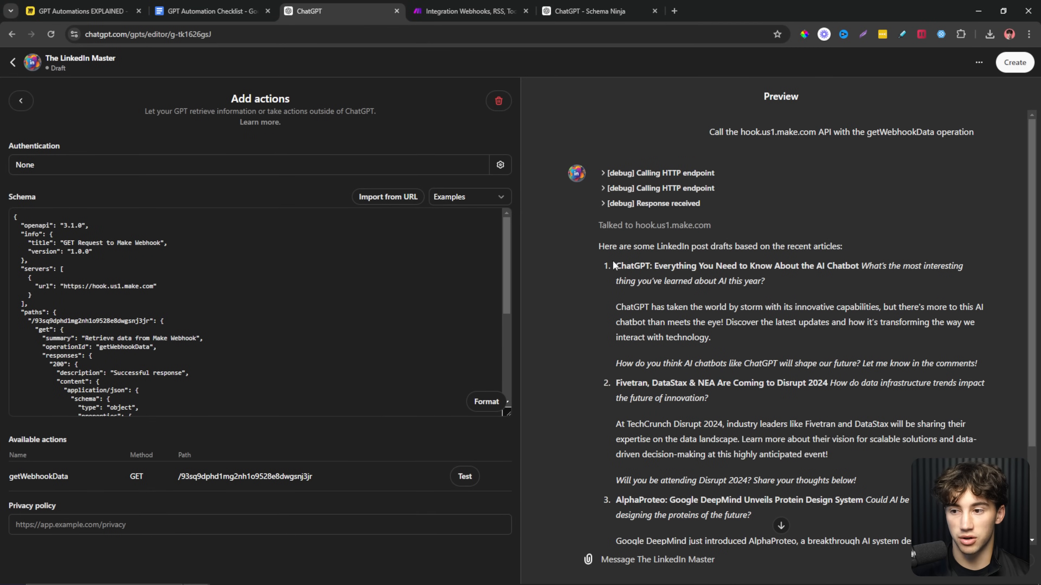
# Examine the LinkedIn post drafts in the preview and the status code in the received response's debug details
pyautogui.moveTo(616, 265); pyautogui.dragTo(987, 362)
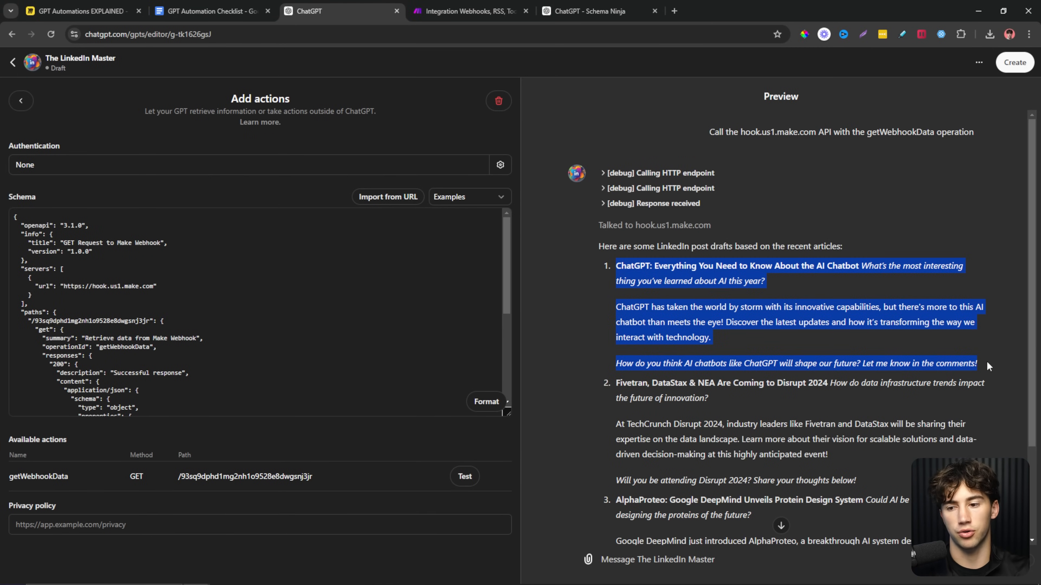
pyautogui.click(916, 447)
pyautogui.scroll(-3, 917, 447)
pyautogui.moveTo(616, 271); pyautogui.dragTo(764, 310)
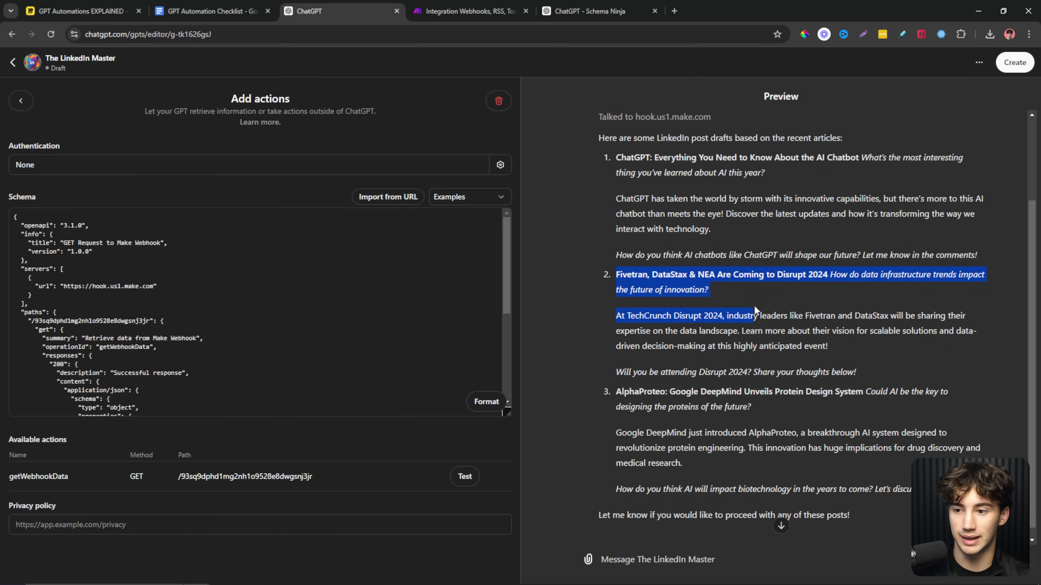
pyautogui.doubleClick(764, 310)
pyautogui.scroll(-1, 764, 310)
pyautogui.moveTo(890, 476); pyautogui.dragTo(630, 135)
pyautogui.click(765, 177)
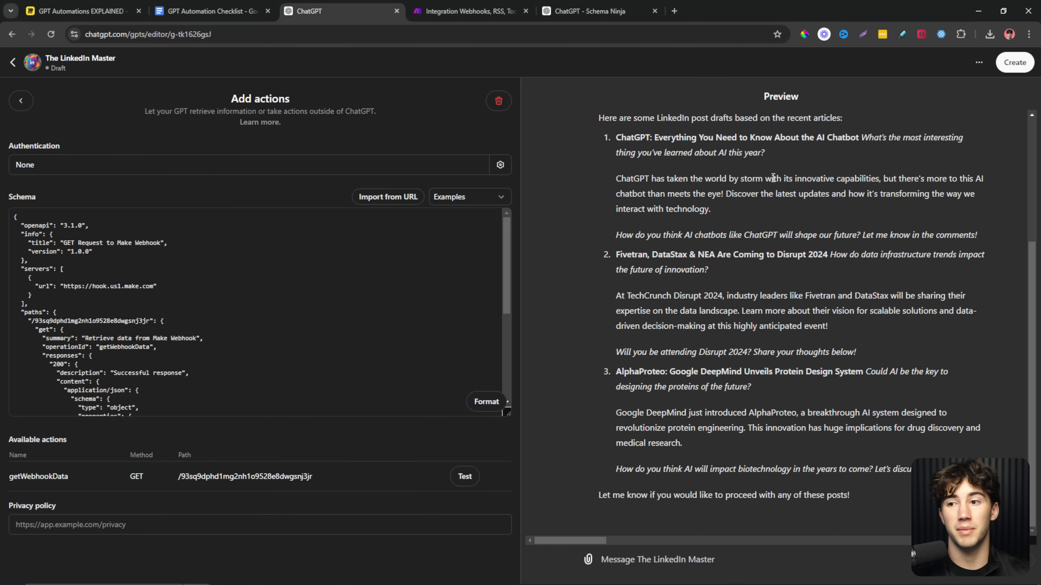
pyautogui.scroll(4, 738, 164)
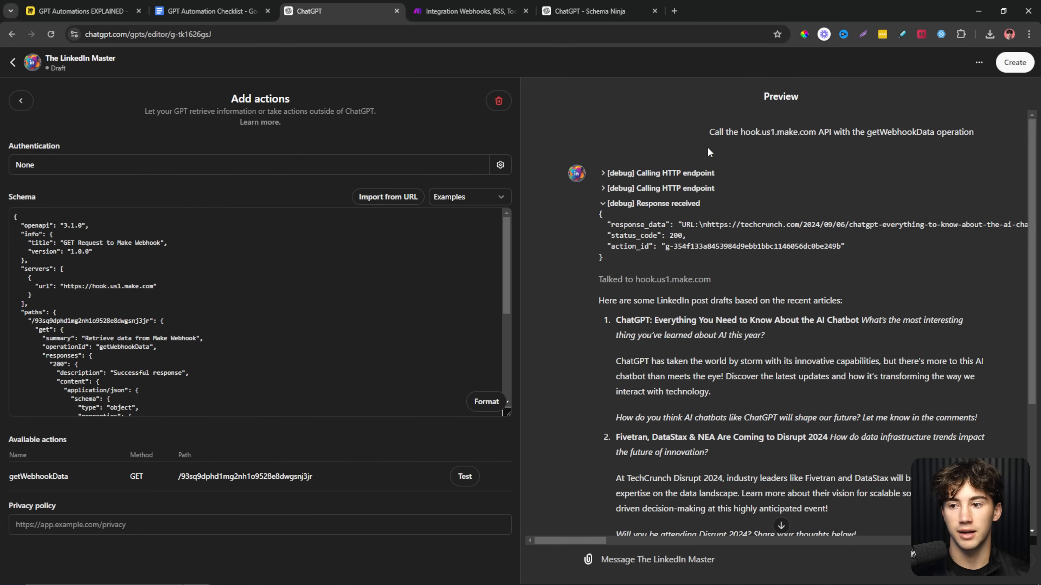
pyautogui.moveTo(606, 235); pyautogui.dragTo(678, 235)
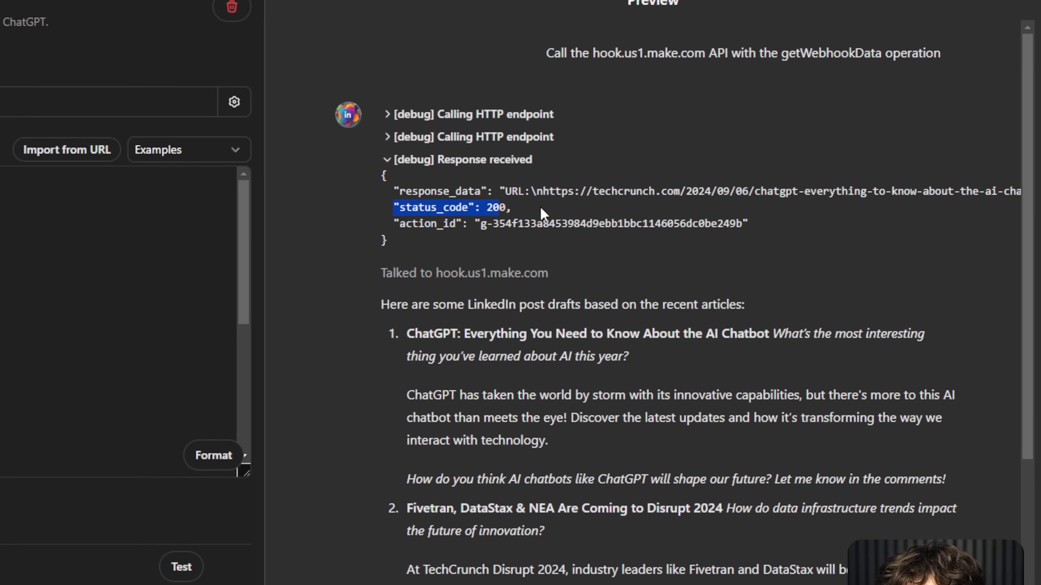
pyautogui.click(541, 208)
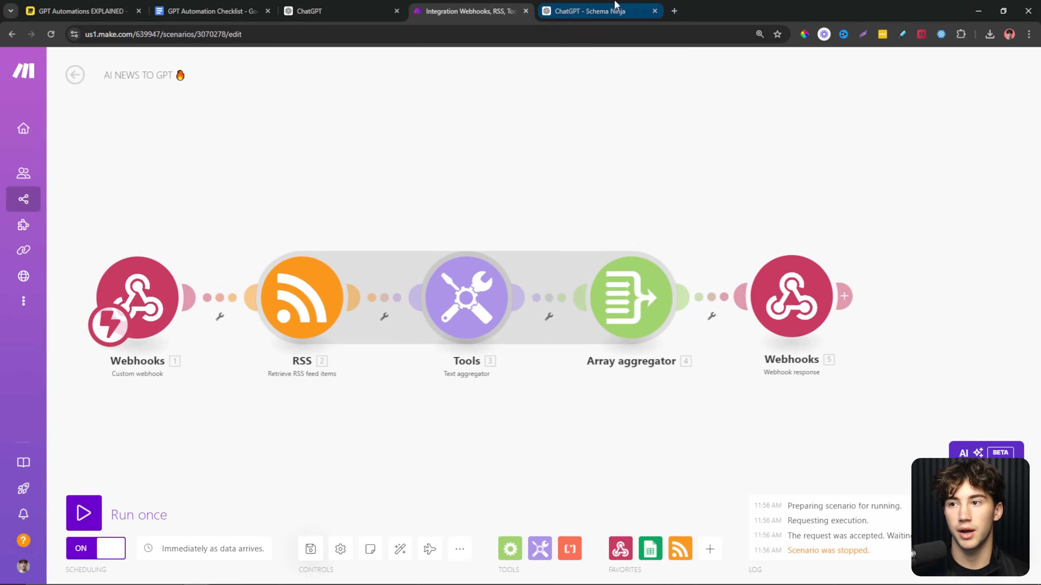
# Look over the action's schema again and re-read the first LinkedIn post draft, about ChatGPT, in the preview
pyautogui.click(615, 6)
pyautogui.click(346, 5)
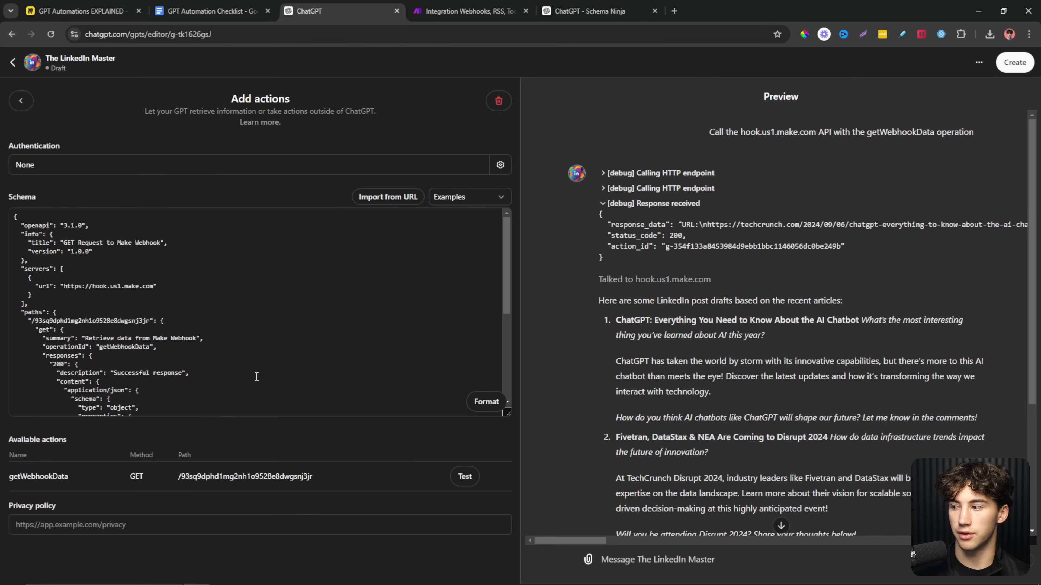
pyautogui.moveTo(176, 399); pyautogui.dragTo(15, 225)
pyautogui.click(221, 332)
pyautogui.scroll(-2, 221, 332)
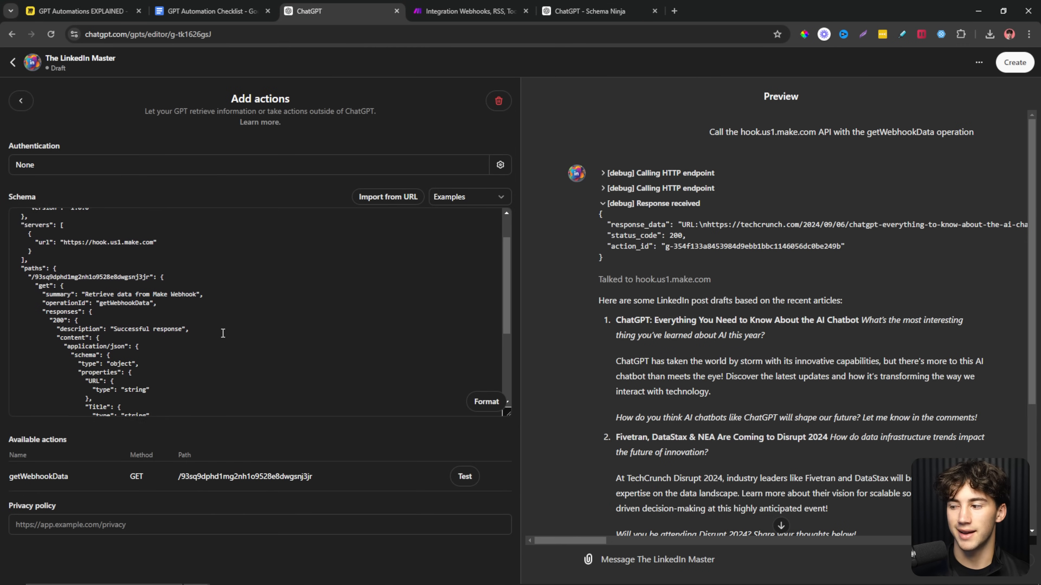
pyautogui.scroll(-3, 750, 386)
pyautogui.scroll(-2, 749, 385)
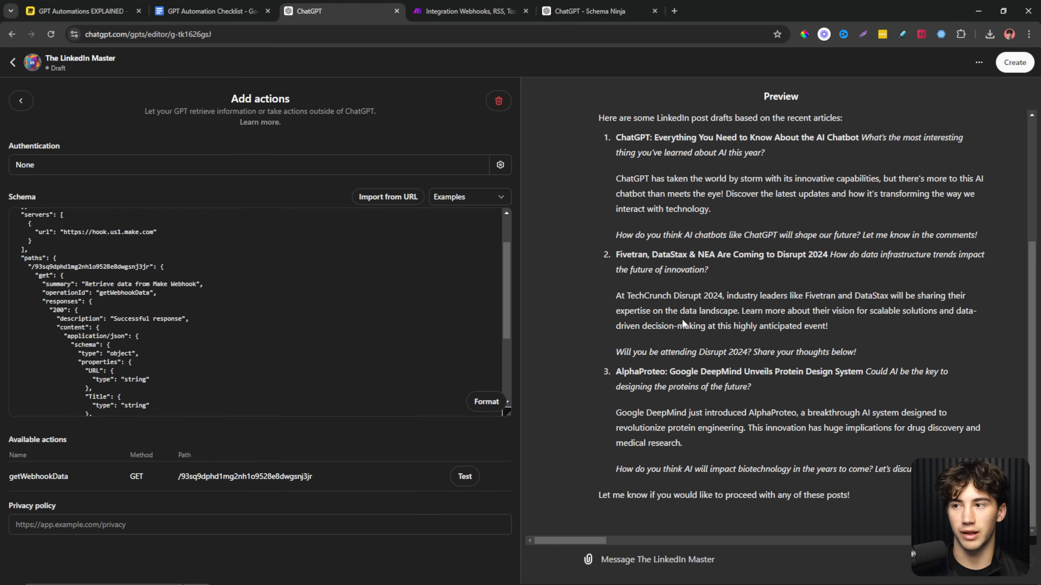
pyautogui.click(439, 10)
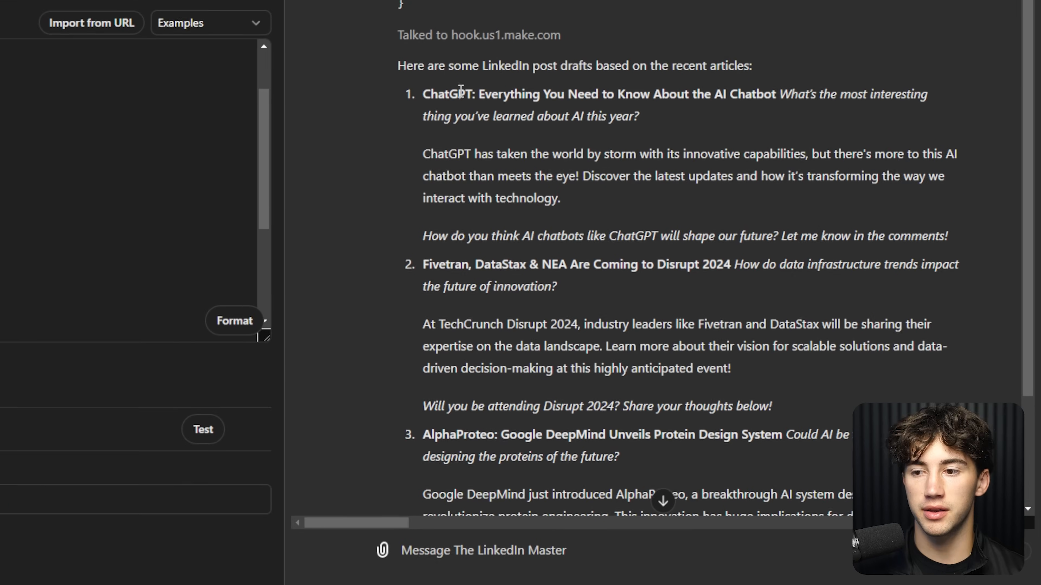
pyautogui.moveTo(425, 95); pyautogui.dragTo(895, 228)
pyautogui.click(961, 223)
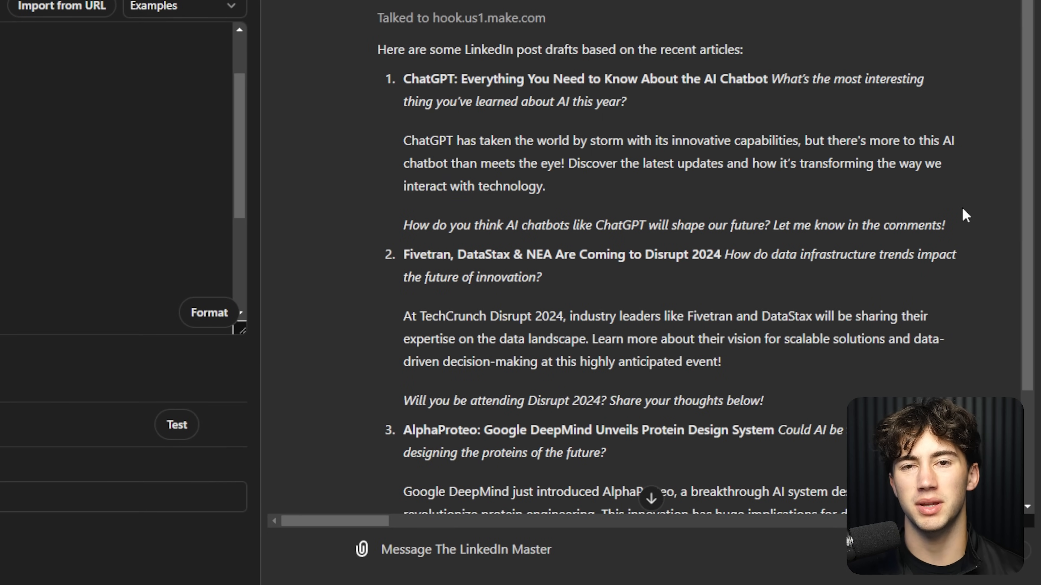
# Read the remaining LinkedIn post drafts, on Disrupt 2024 and AlphaProteo, in the preview
pyautogui.scroll(-2, 965, 213)
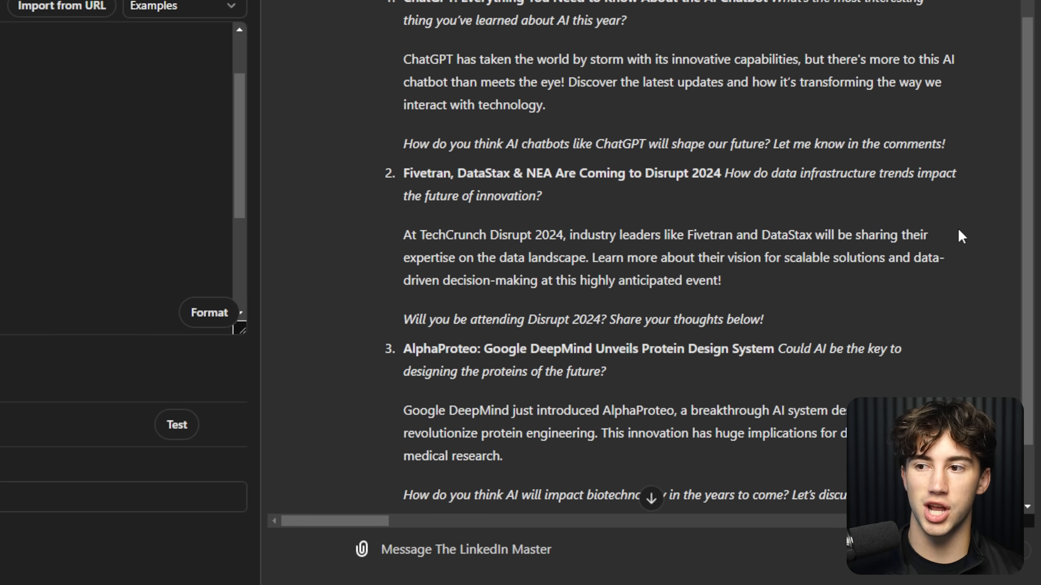
pyautogui.scroll(-2, 957, 227)
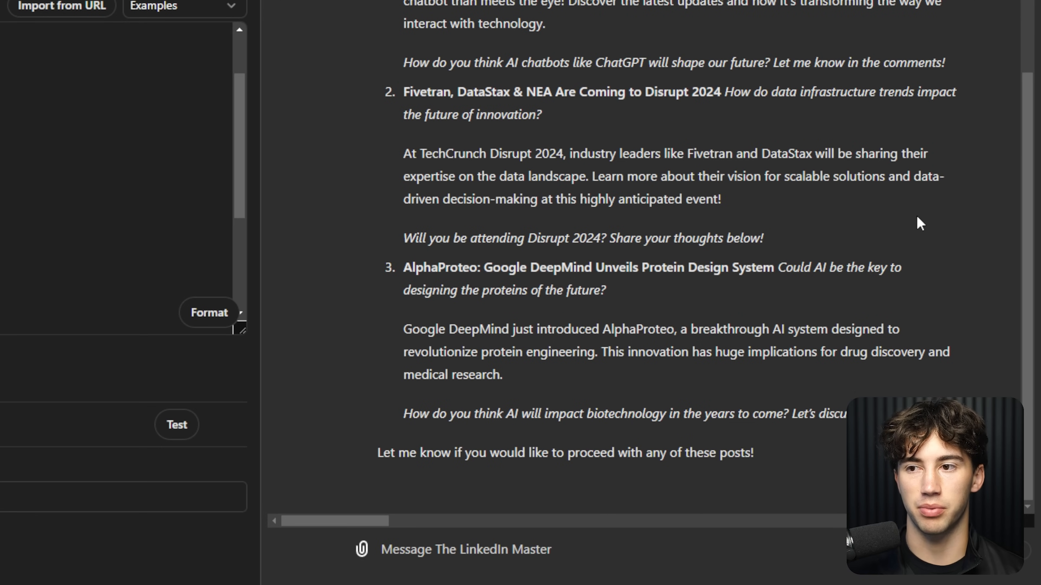
pyautogui.scroll(4, 917, 213)
pyautogui.scroll(4, 726, 217)
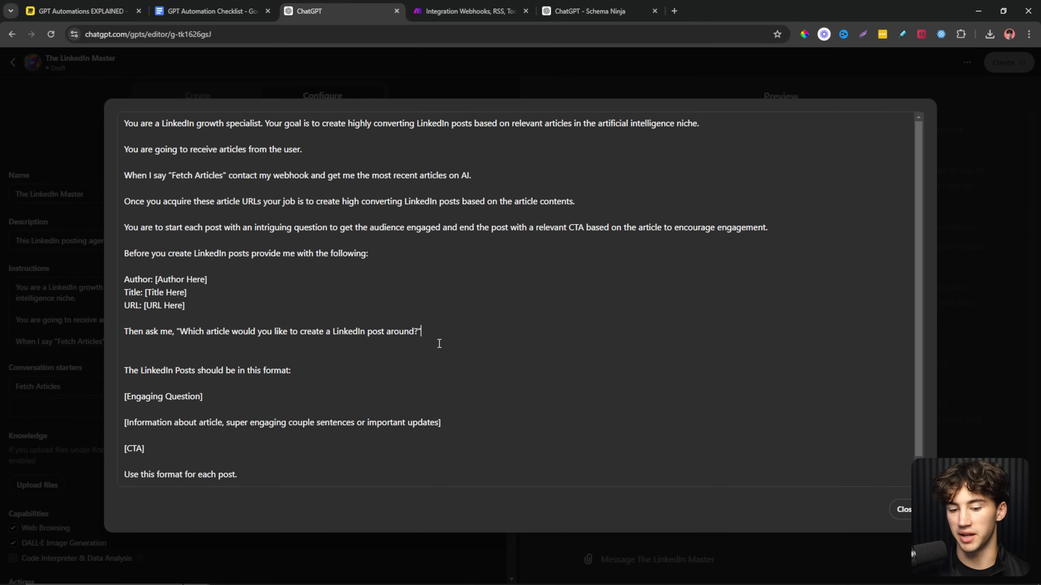
# Review the instructions' author, title and URL lines, the article-choice question and the "Fetch Articles" trigger phrase
pyautogui.moveTo(124, 254); pyautogui.dragTo(373, 254)
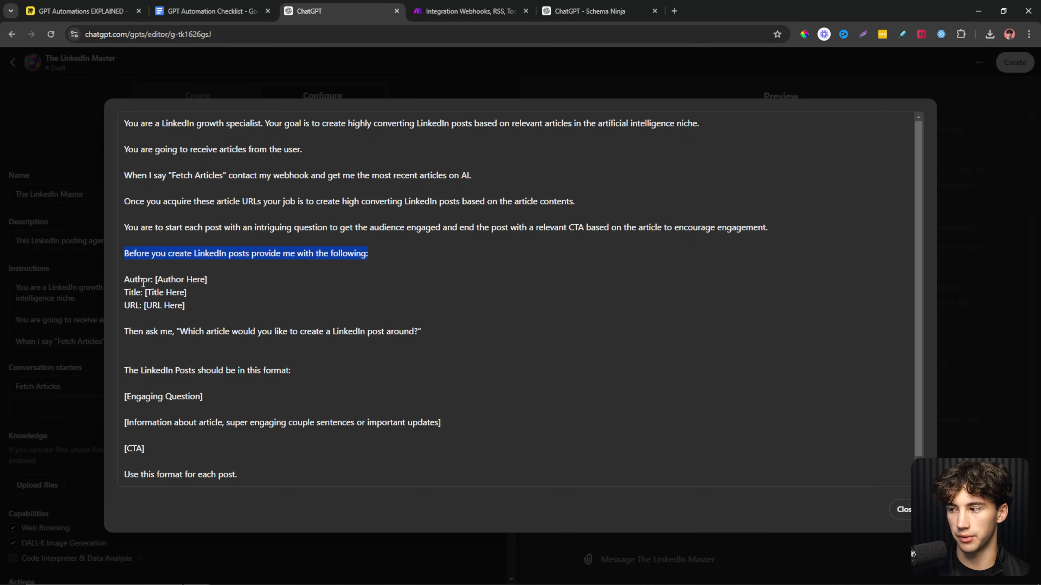
pyautogui.moveTo(134, 281); pyautogui.dragTo(282, 293)
pyautogui.click(127, 293)
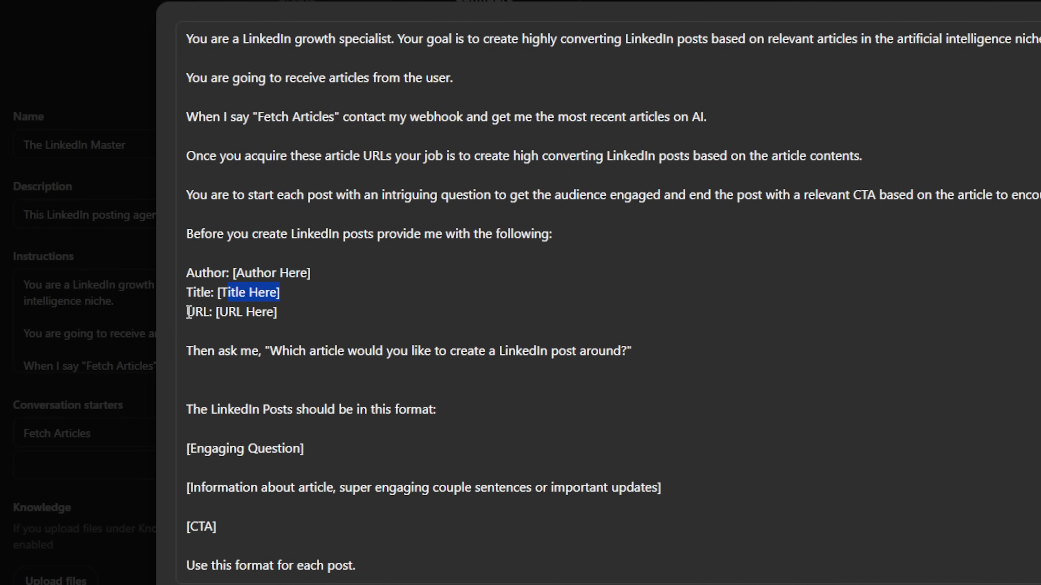
pyautogui.moveTo(188, 313); pyautogui.dragTo(320, 315)
pyautogui.click(369, 319)
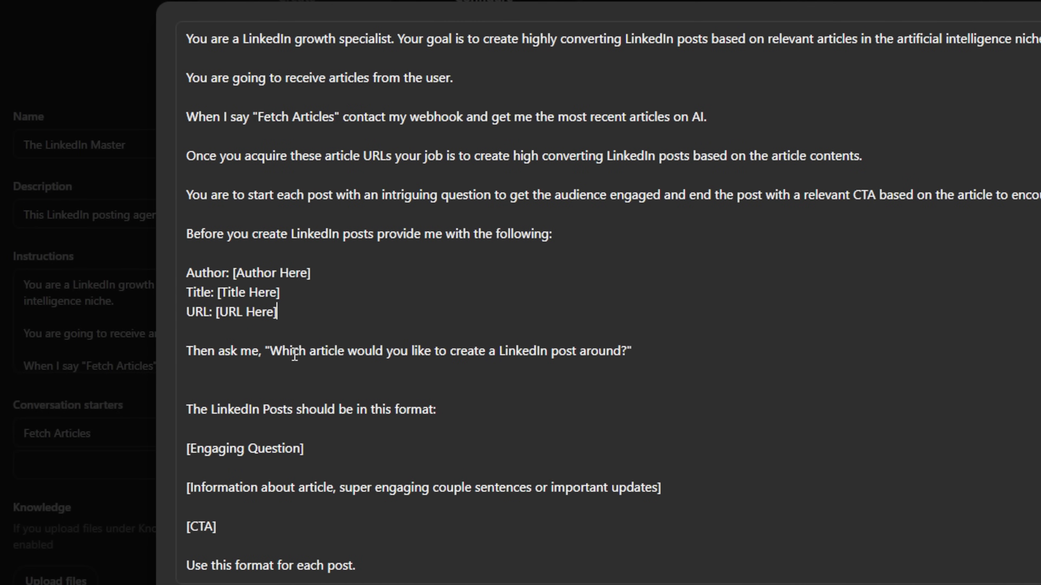
pyautogui.moveTo(211, 352); pyautogui.dragTo(616, 354)
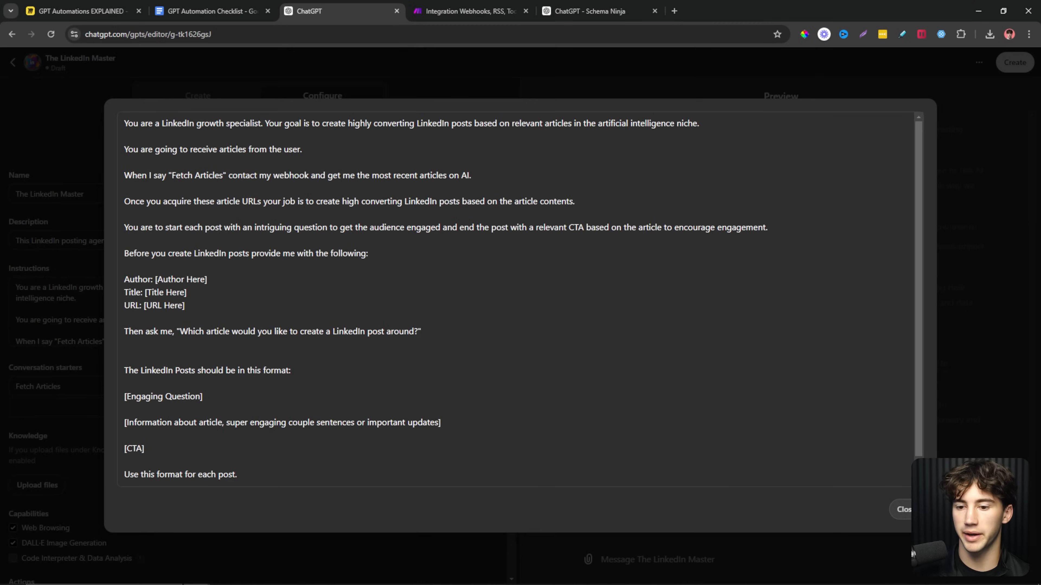
pyautogui.click(898, 507)
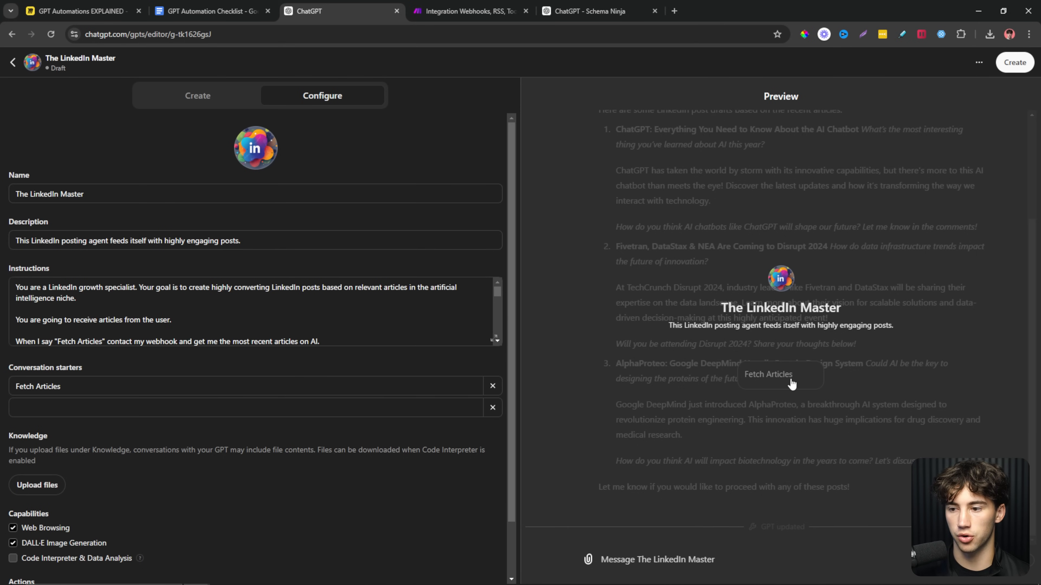
pyautogui.click(494, 339)
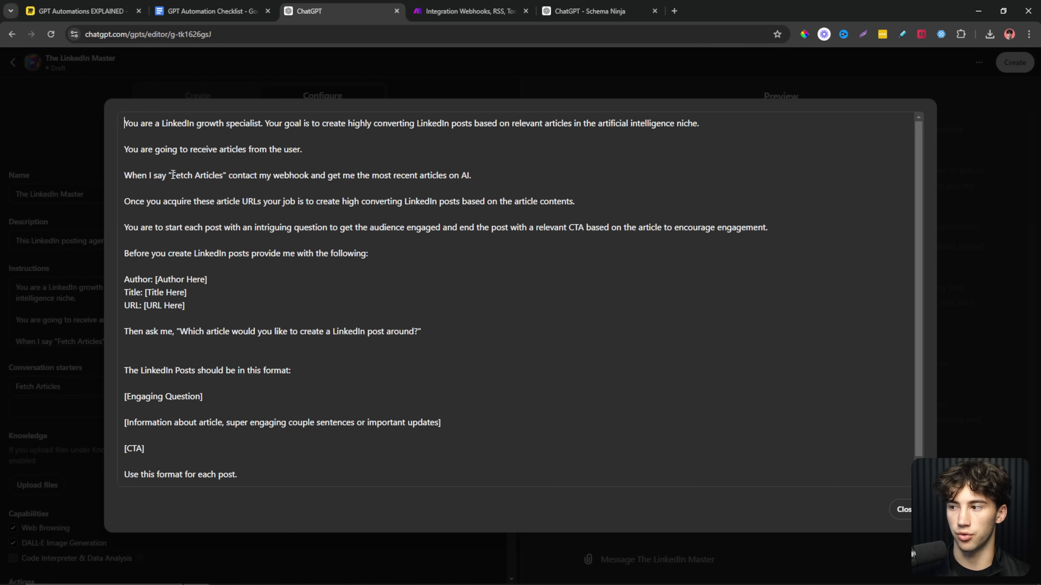
pyautogui.moveTo(172, 176); pyautogui.dragTo(221, 181)
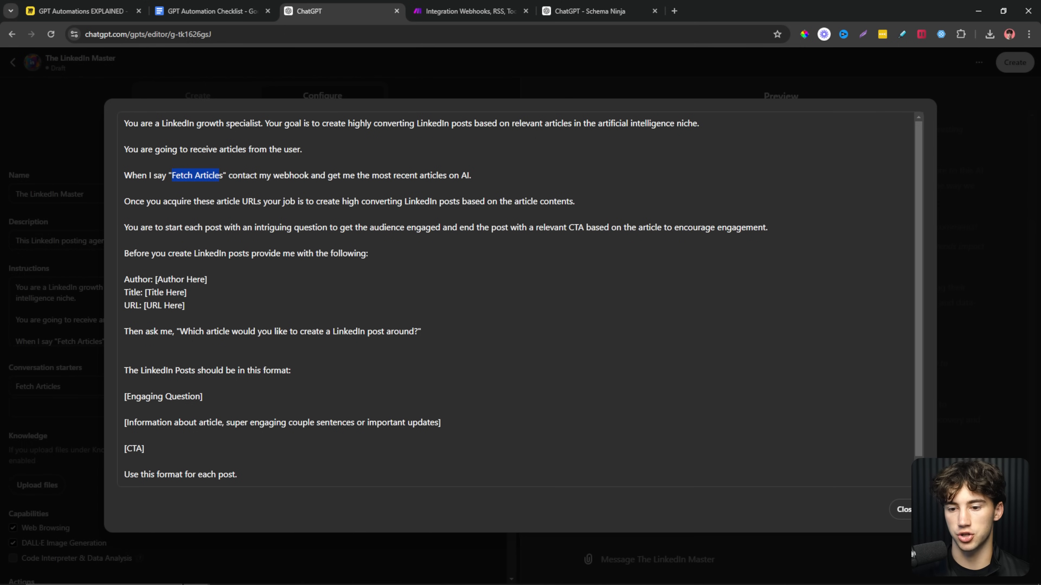
pyautogui.click(908, 509)
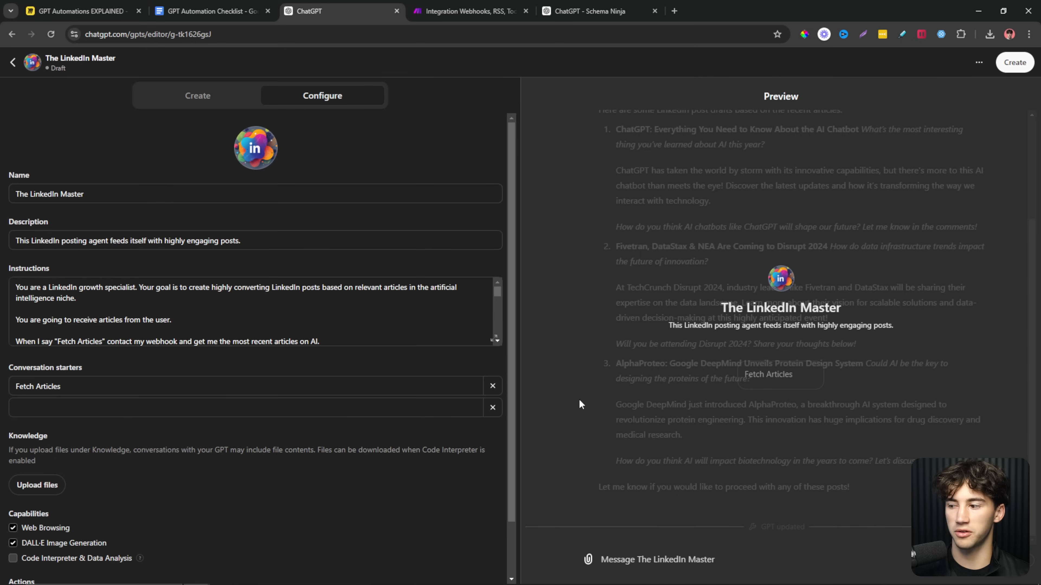
# Run the Fetch Articles conversation starter in the preview and check the author and title entries in the reply
pyautogui.click(807, 384)
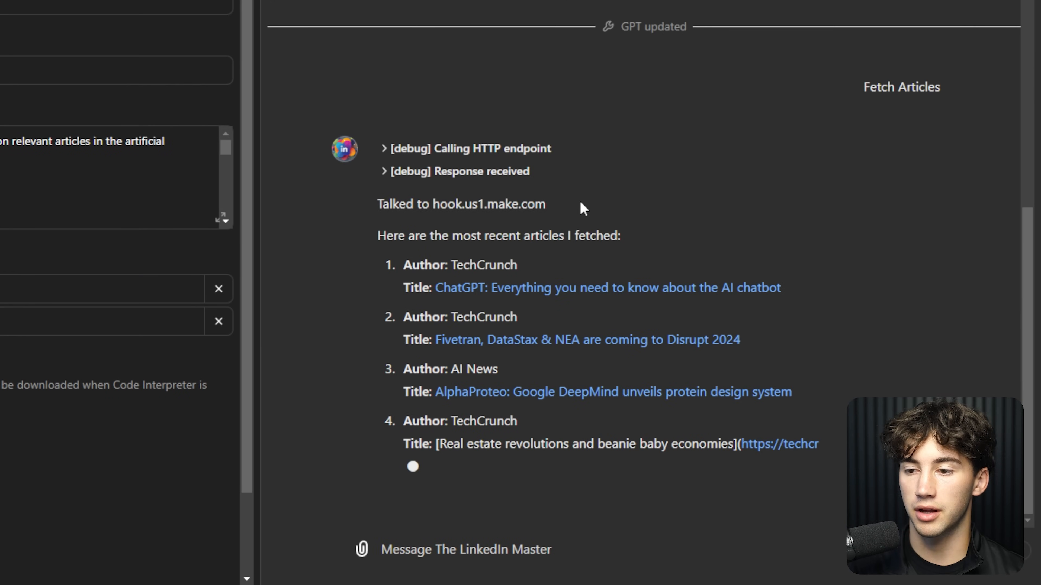
pyautogui.moveTo(404, 249); pyautogui.dragTo(422, 271)
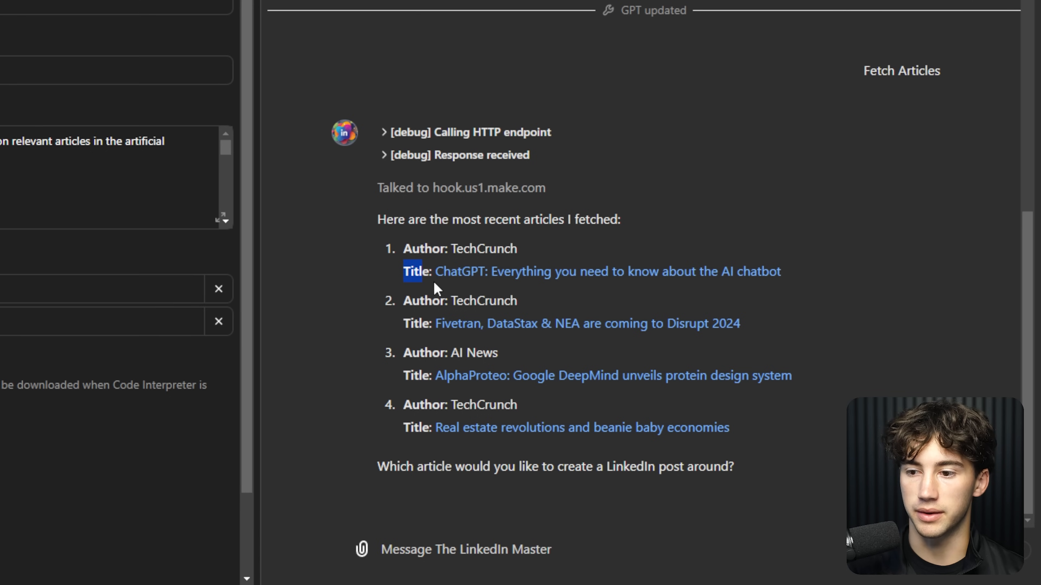
pyautogui.click(467, 292)
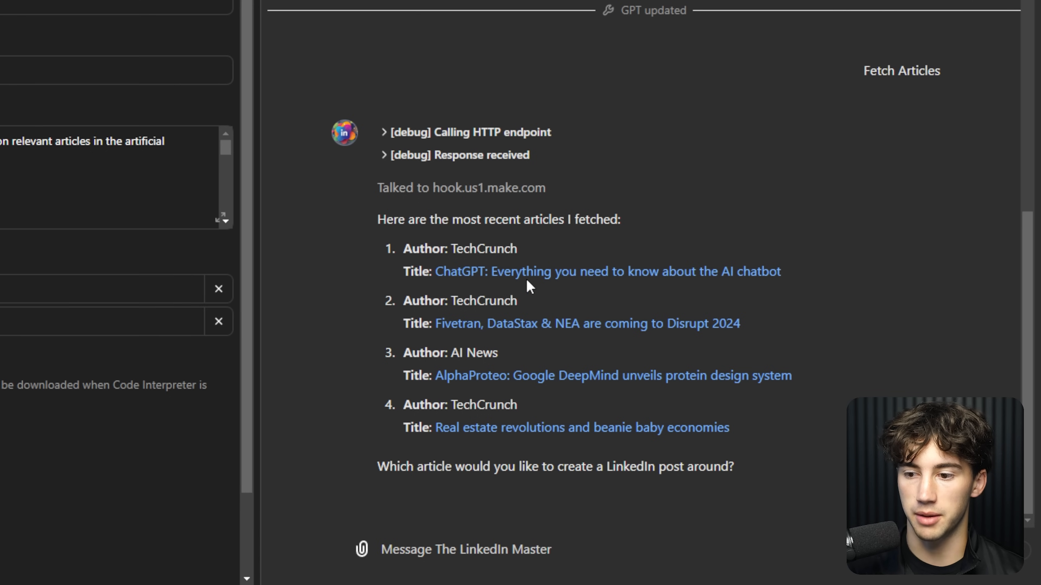
# Open the fetched TechCrunch article about ChatGPT from its title link, skim it and close it
pyautogui.click(642, 284)
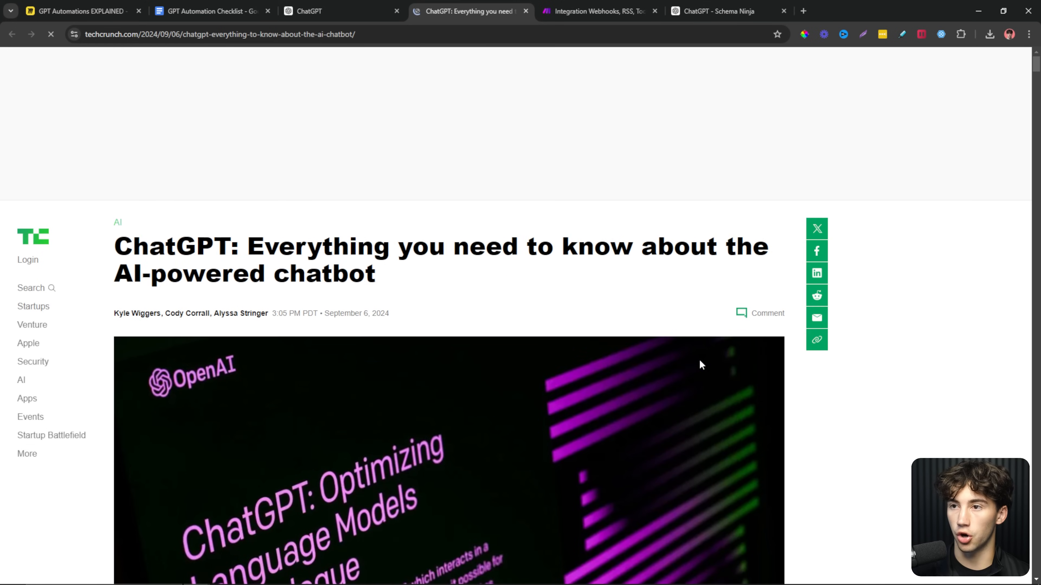
pyautogui.scroll(-15, 619, 338)
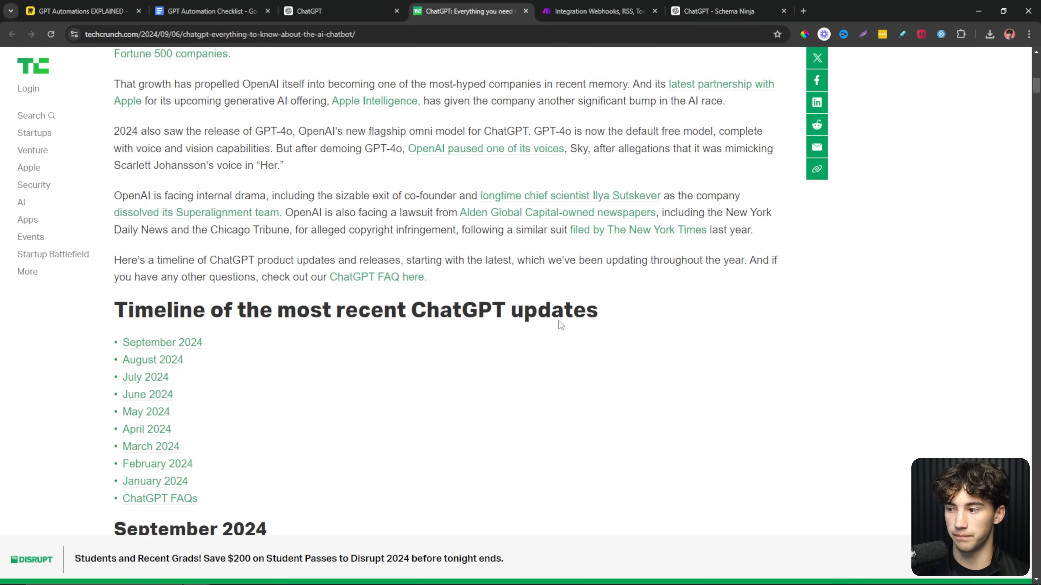
pyautogui.hotkey('ctrl', 'w')
# Answer the article-choice question with 3 to request a LinkedIn post about AlphaProteo
pyautogui.moveTo(599, 504); pyautogui.dragTo(839, 508)
pyautogui.click(862, 507)
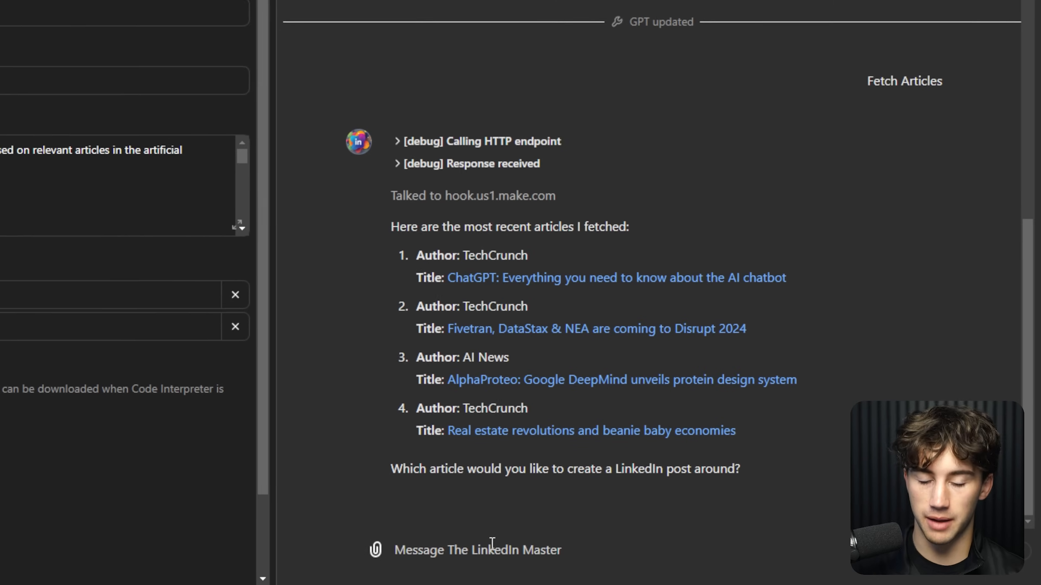
pyautogui.write('3')
pyautogui.press('Return')
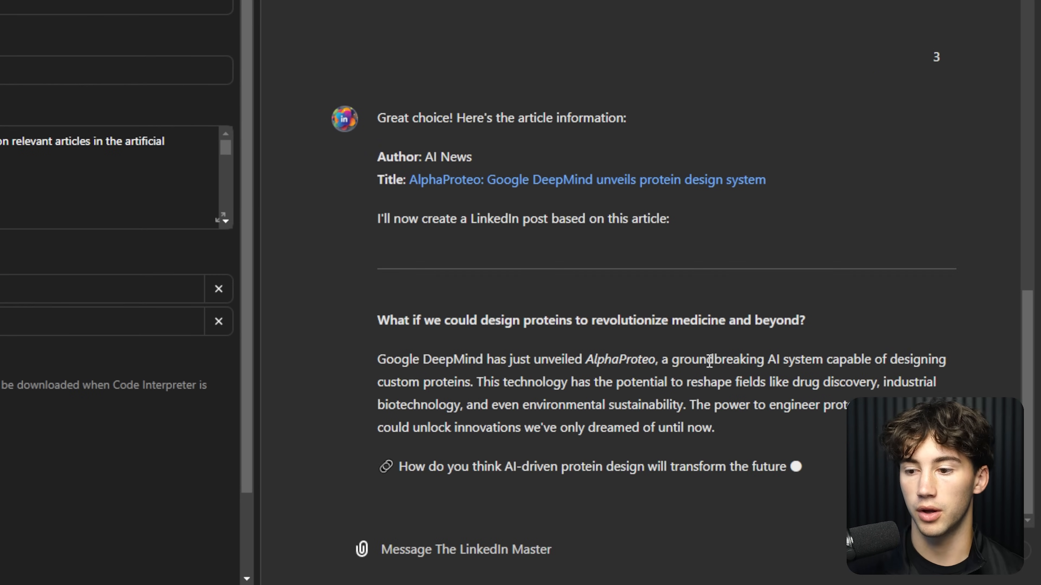
# Examine the AlphaProteo LinkedIn draft's opening question, body, closing call to action and the follow-up question
pyautogui.scroll(3, 450, 287)
pyautogui.moveTo(377, 300); pyautogui.dragTo(794, 298)
pyautogui.click(822, 301)
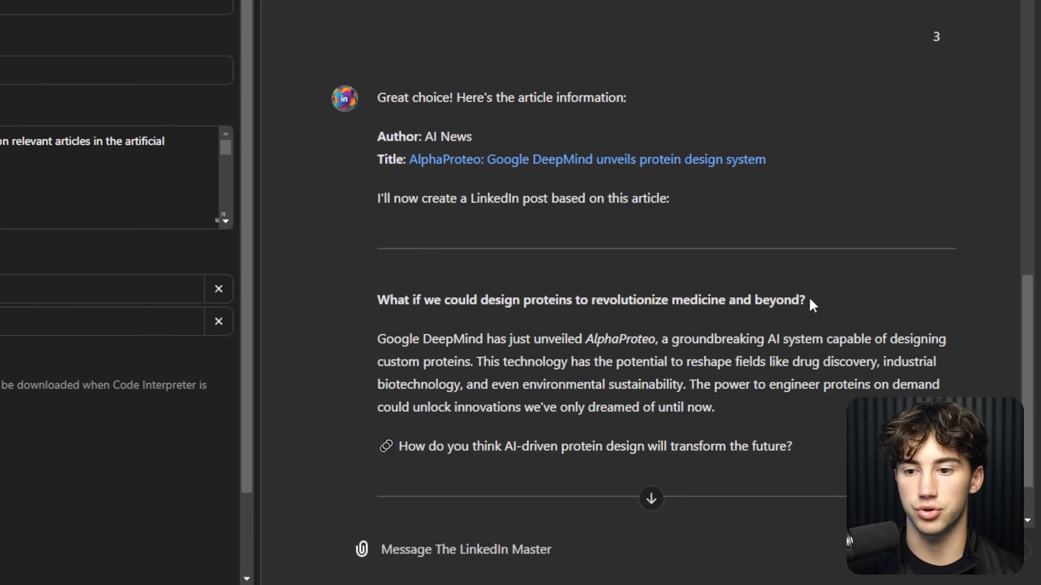
pyautogui.moveTo(370, 337); pyautogui.dragTo(830, 421)
pyautogui.click(829, 420)
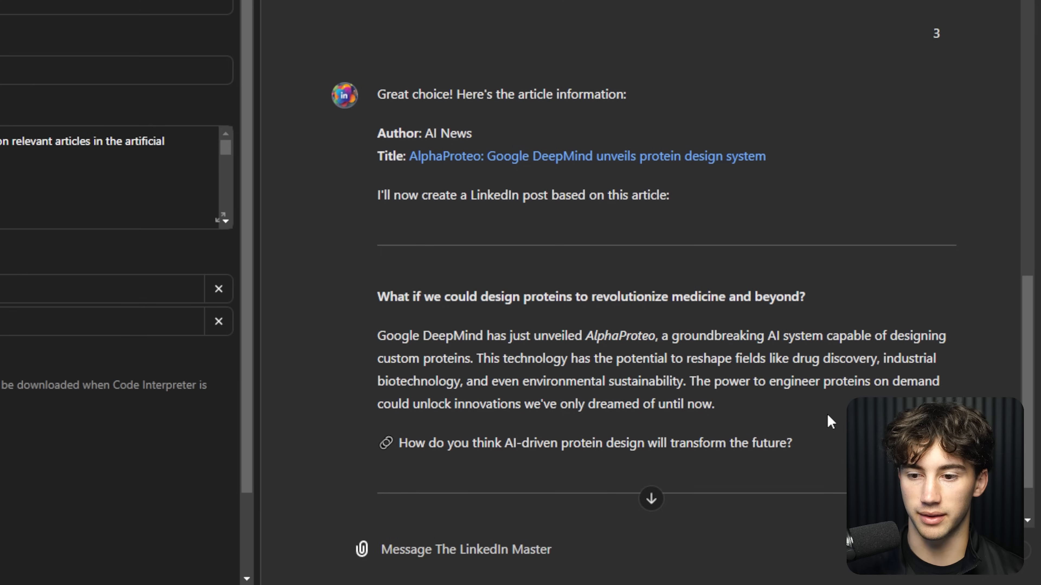
pyautogui.scroll(-3, 415, 365)
pyautogui.moveTo(380, 364); pyautogui.dragTo(831, 375)
pyautogui.click(895, 378)
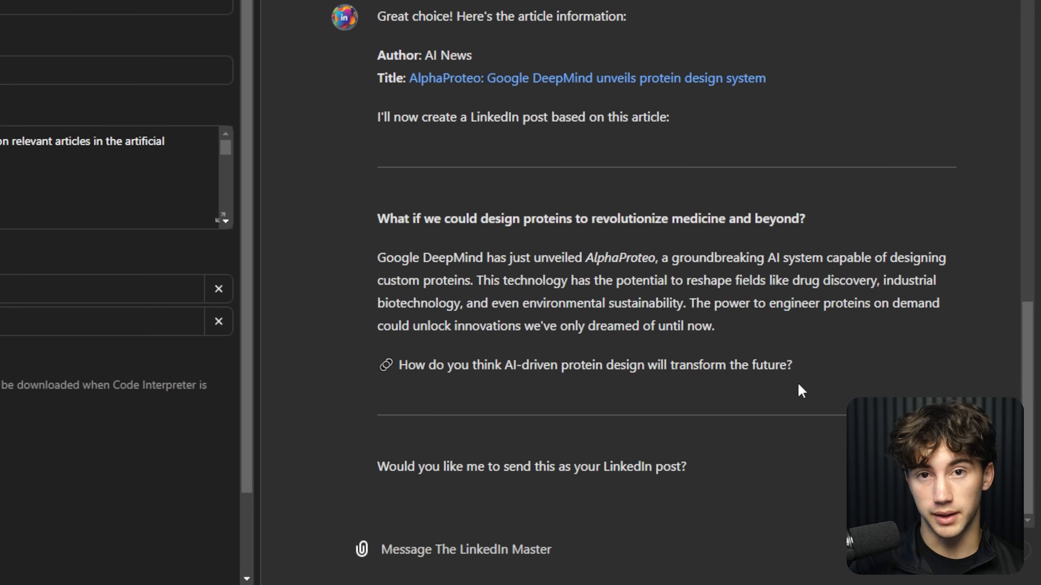
pyautogui.moveTo(383, 458); pyautogui.dragTo(658, 462)
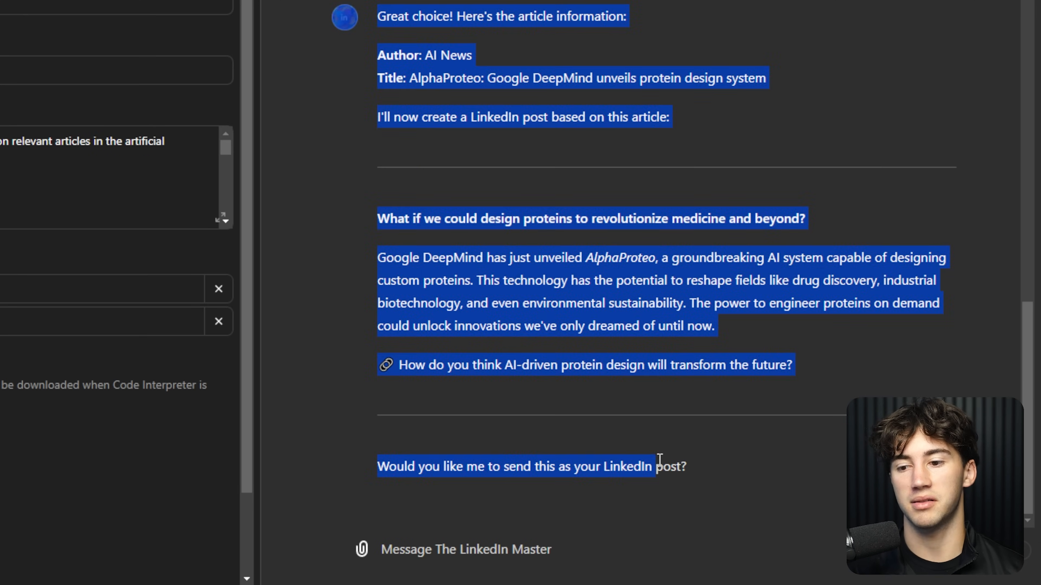
pyautogui.click(691, 471)
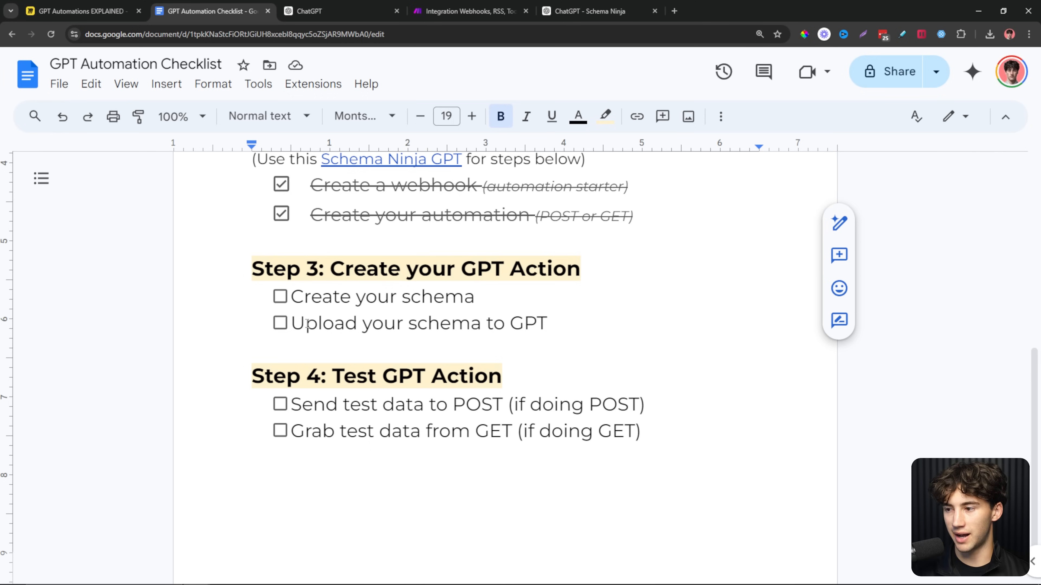
# In the GPT Automation Checklist, tick off "Create your schema", "Upload your schema to GPT" and "Grab test data from GET"
pyautogui.click(280, 296)
pyautogui.click(280, 323)
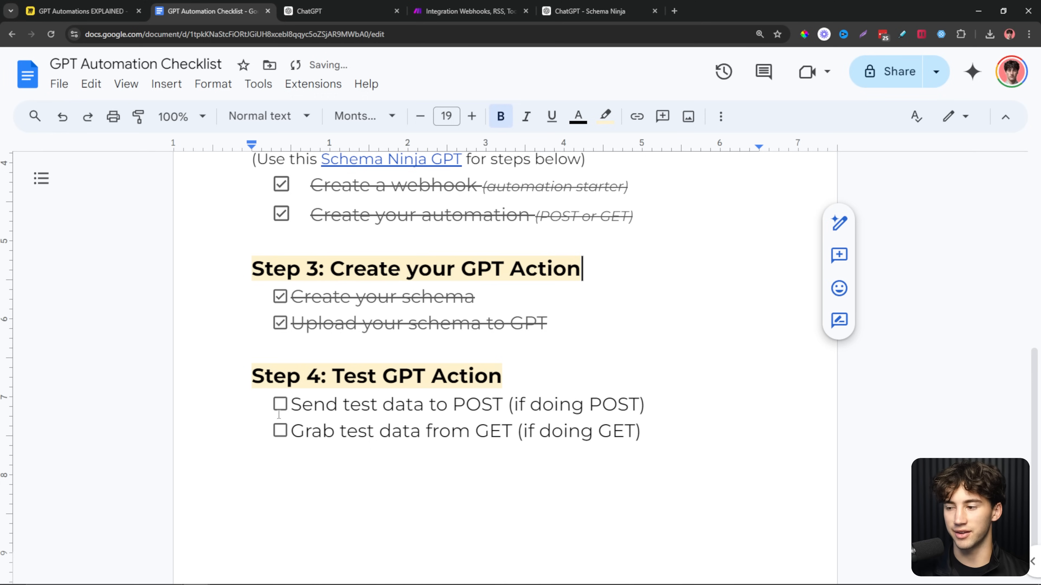
pyautogui.scroll(-2, 524, 425)
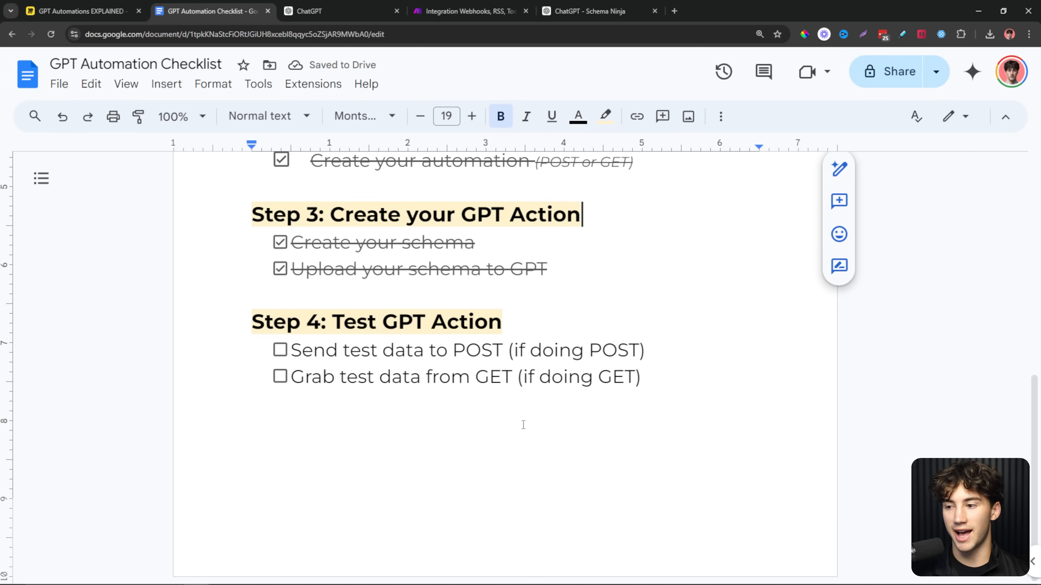
pyautogui.click(280, 376)
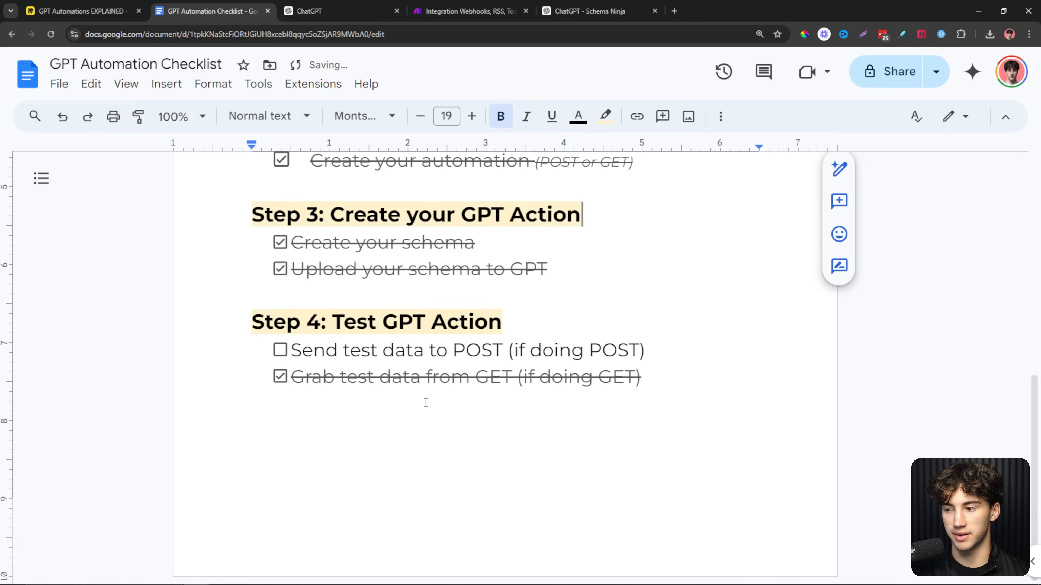
pyautogui.moveTo(311, 376); pyautogui.dragTo(515, 377)
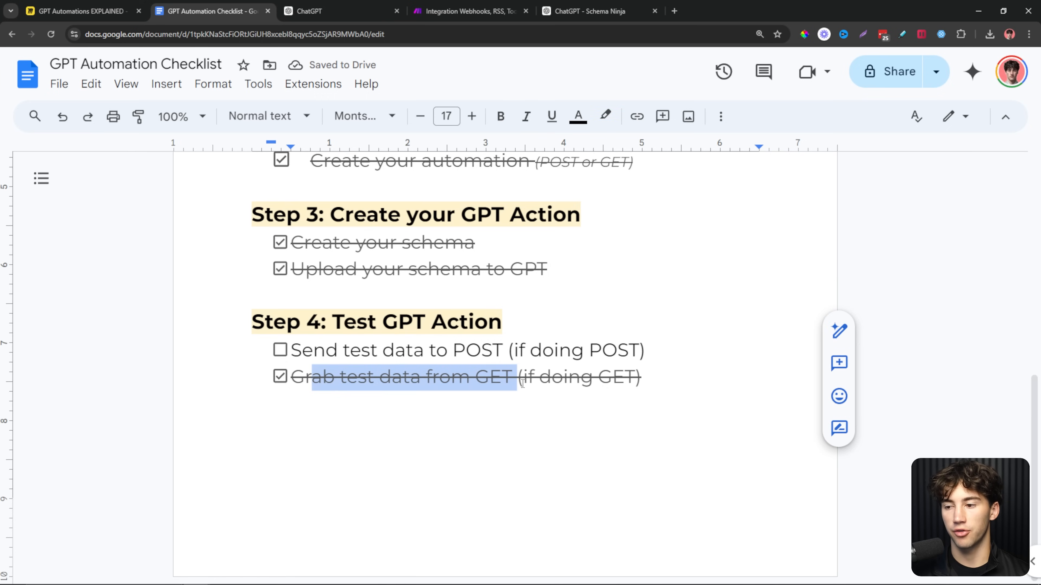
pyautogui.click(524, 377)
pyautogui.moveTo(292, 351); pyautogui.dragTo(518, 351)
pyautogui.click(560, 350)
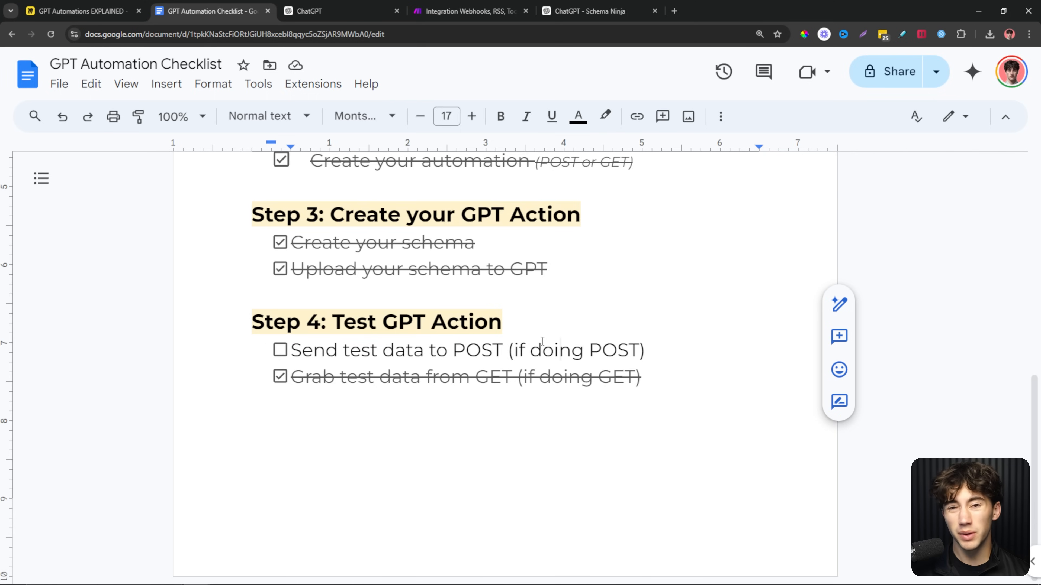
# Return to The LinkedIn Master's editor and examine the get method in its action schema and the available getWebhookData action
pyautogui.click(344, 8)
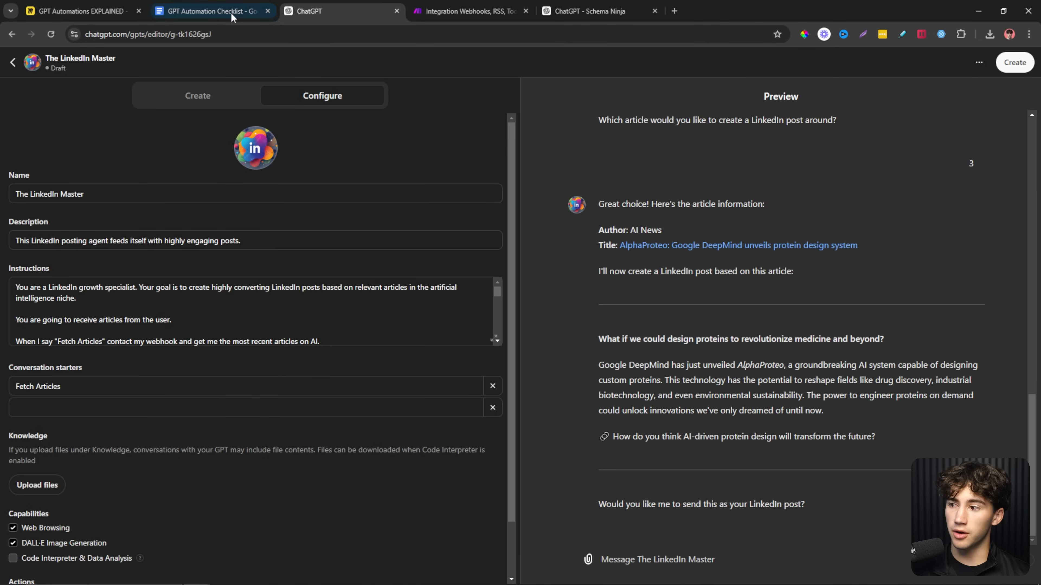
pyautogui.scroll(-2, 166, 424)
pyautogui.click(71, 538)
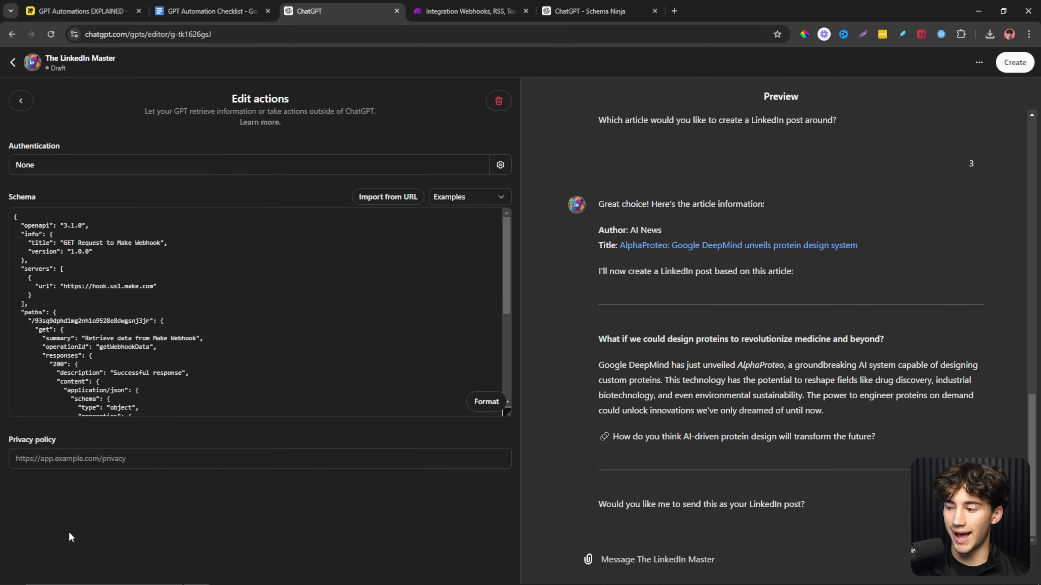
pyautogui.scroll(-2, 41, 274)
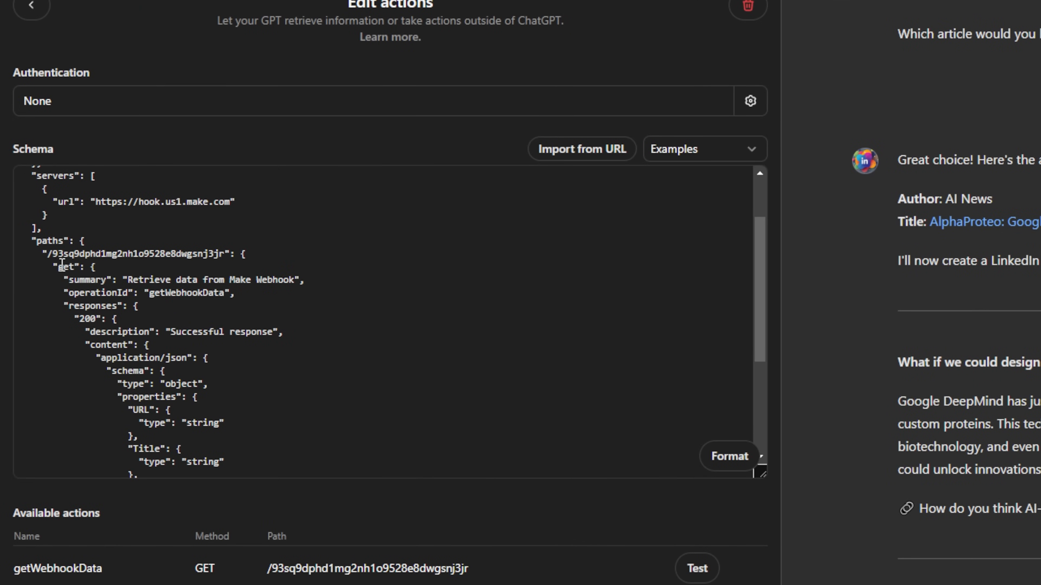
pyautogui.moveTo(54, 267); pyautogui.dragTo(77, 267)
pyautogui.click(263, 318)
pyautogui.moveTo(16, 518); pyautogui.dragTo(113, 518)
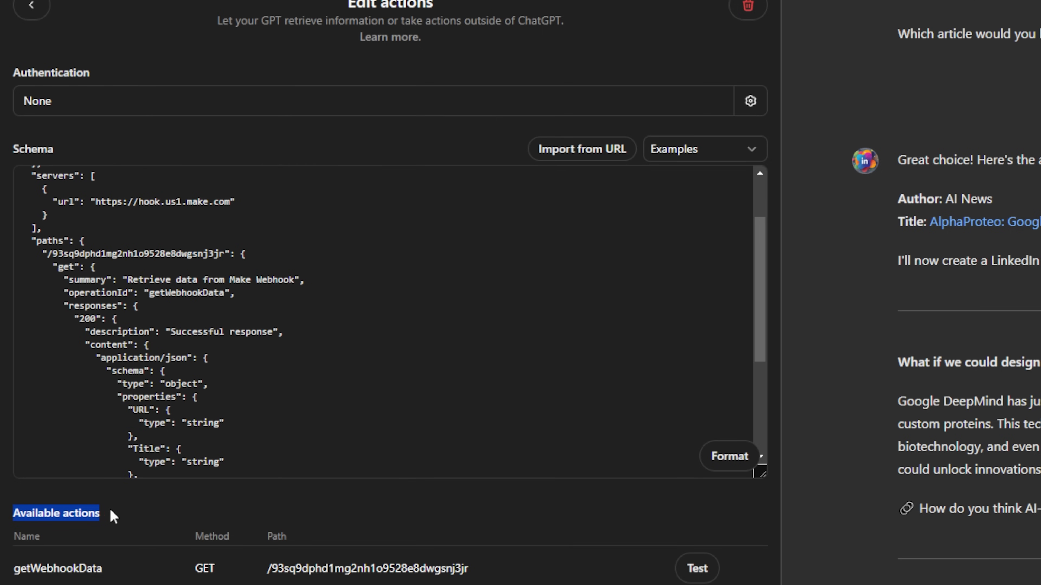
pyautogui.click(204, 562)
pyautogui.moveTo(189, 570); pyautogui.dragTo(230, 572)
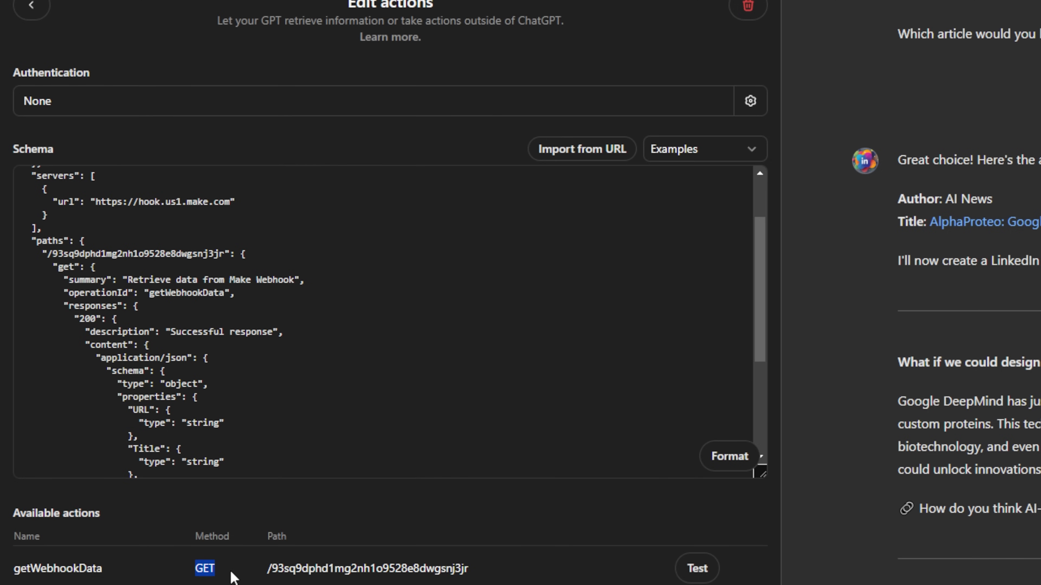
pyautogui.click(135, 567)
pyautogui.moveTo(2, 566); pyautogui.dragTo(104, 570)
pyautogui.click(181, 571)
pyautogui.moveTo(895, 359); pyautogui.dragTo(1033, 533)
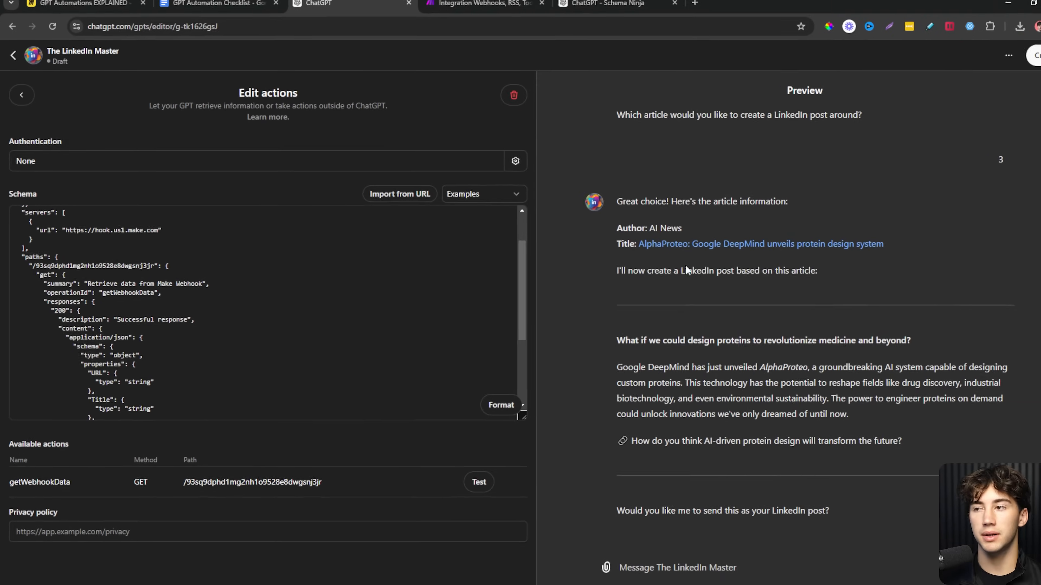
# Switch to the Make scenario AI NEWS TO GPT and check the posting-for-linkedin custom webhook's settings and address
pyautogui.click(464, 12)
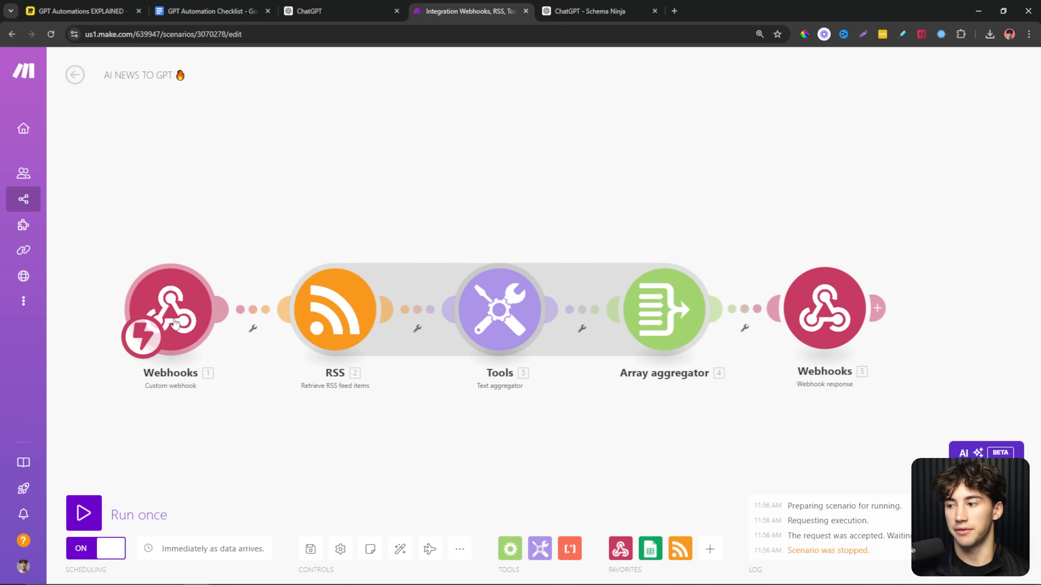
pyautogui.click(201, 294)
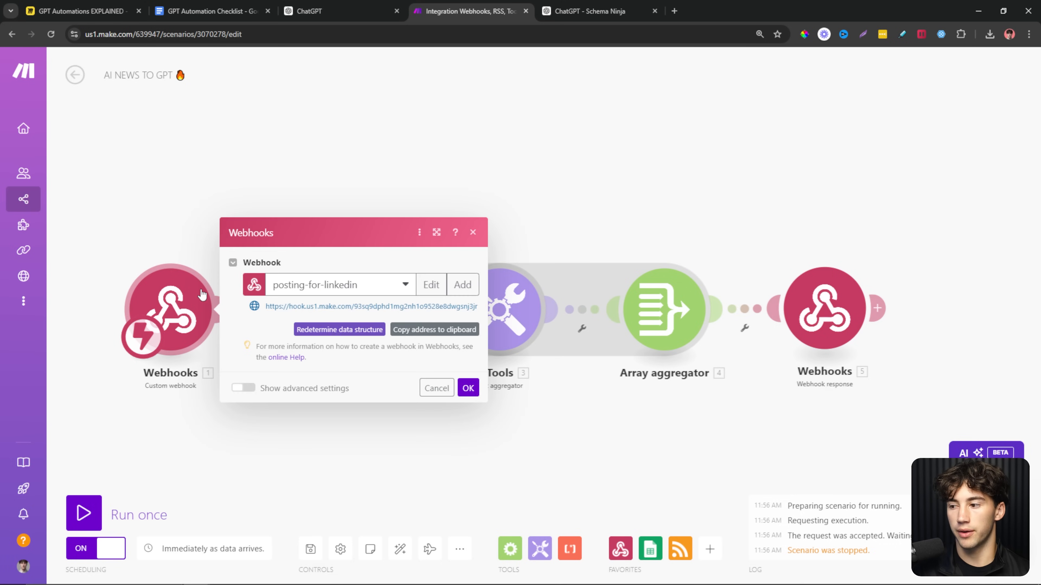
pyautogui.click(474, 232)
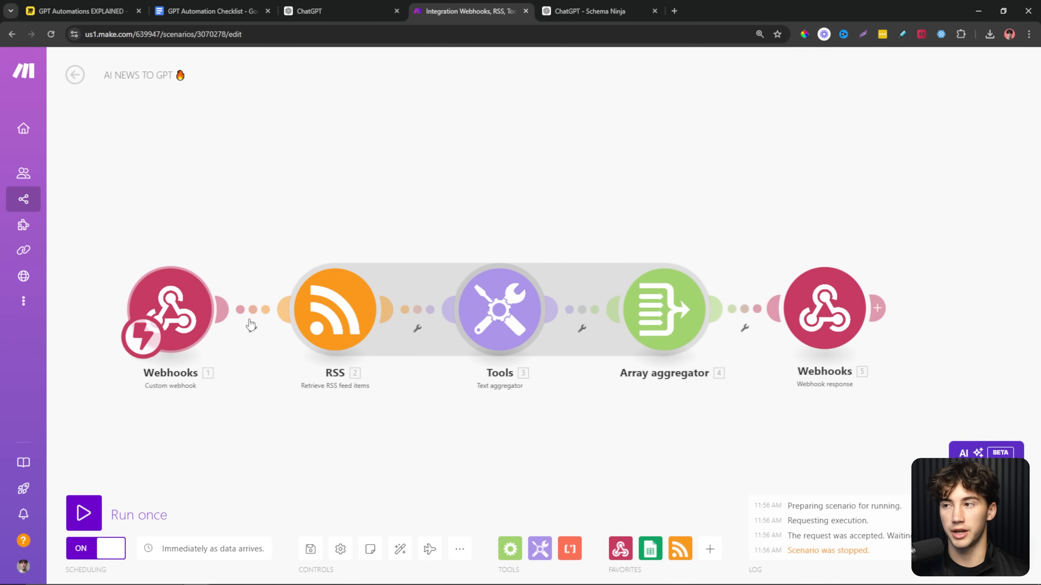
pyautogui.rightClick(407, 216)
pyautogui.click(371, 196)
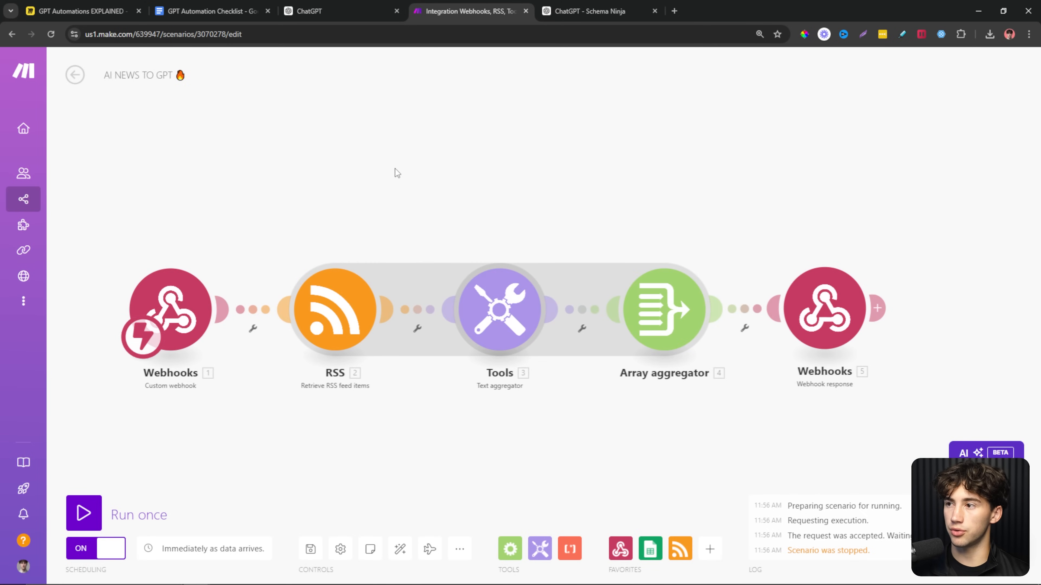
# Switch to the Schema Ninja chat and review its existing GET request schema, usage instructions and setup recap
pyautogui.click(599, 13)
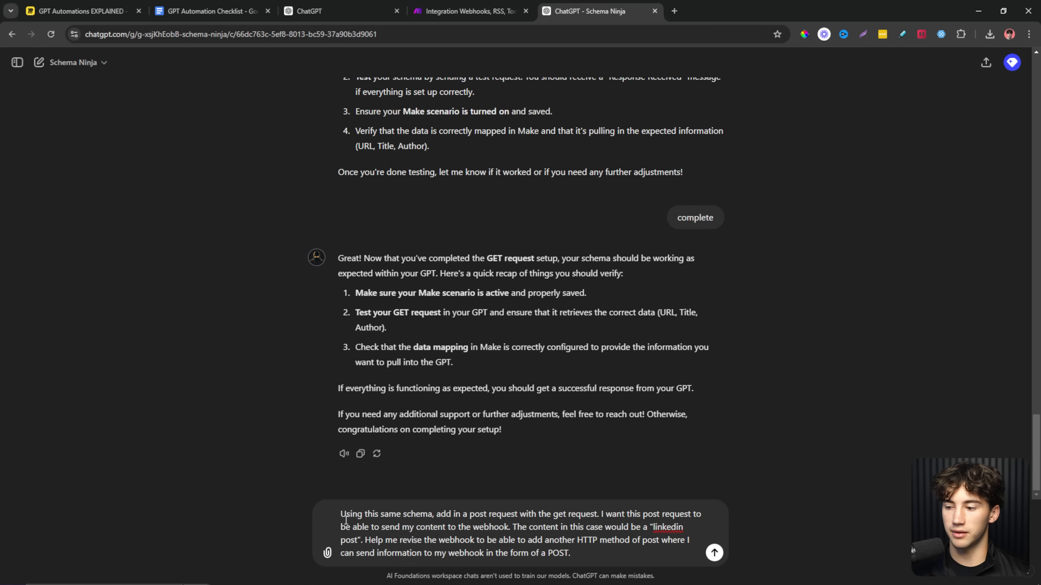
pyautogui.scroll(10, 535, 301)
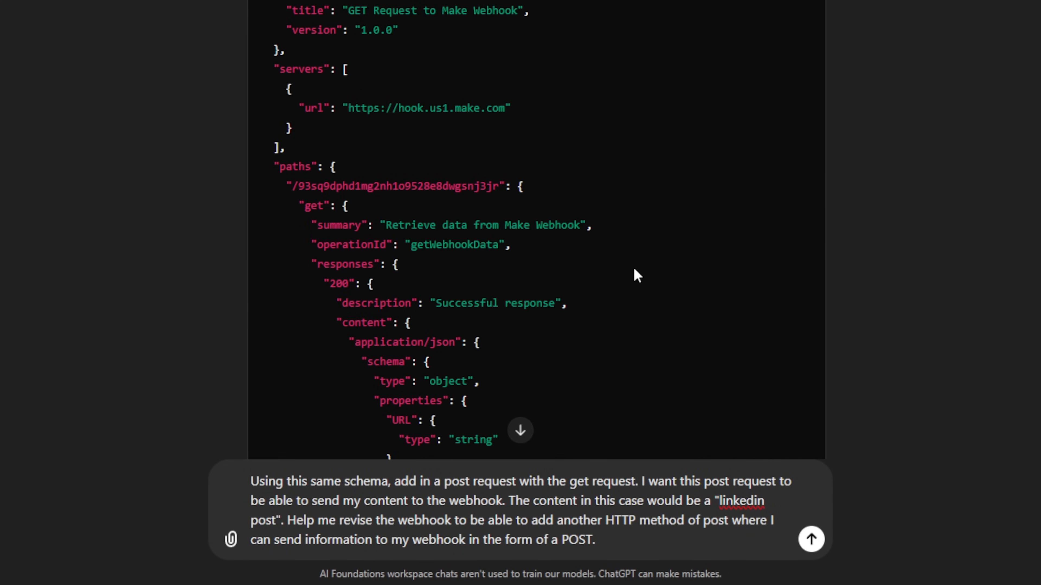
pyautogui.scroll(-2, 416, 57)
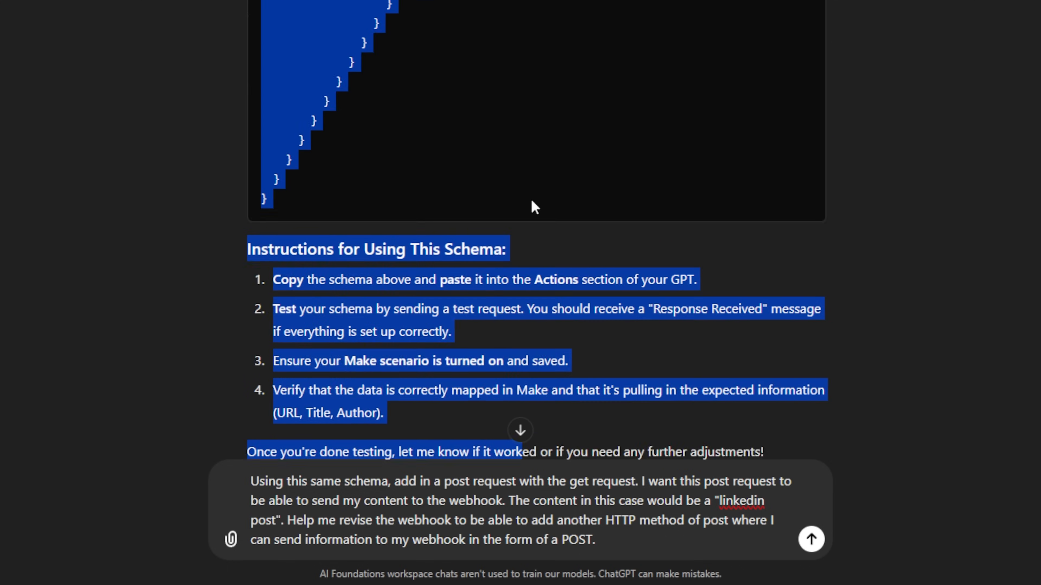
pyautogui.click(529, 204)
pyautogui.scroll(1, 529, 204)
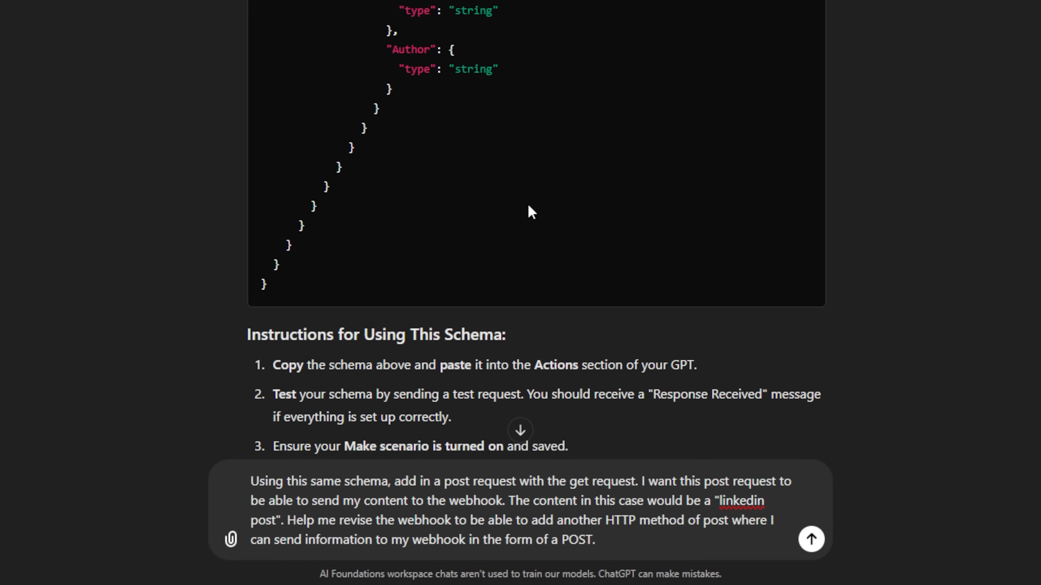
pyautogui.scroll(-10, 533, 189)
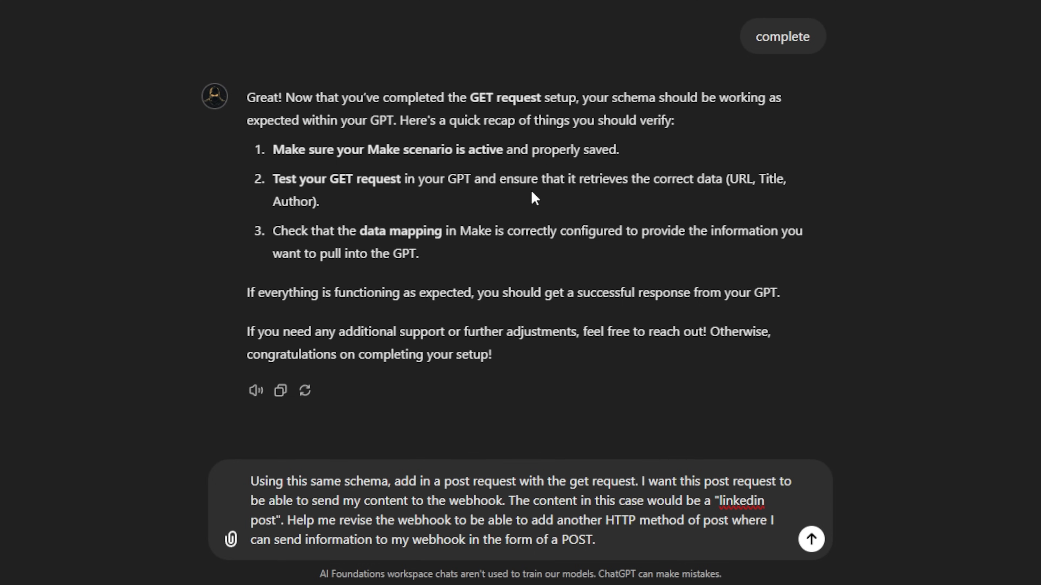
pyautogui.scroll(10, 548, 314)
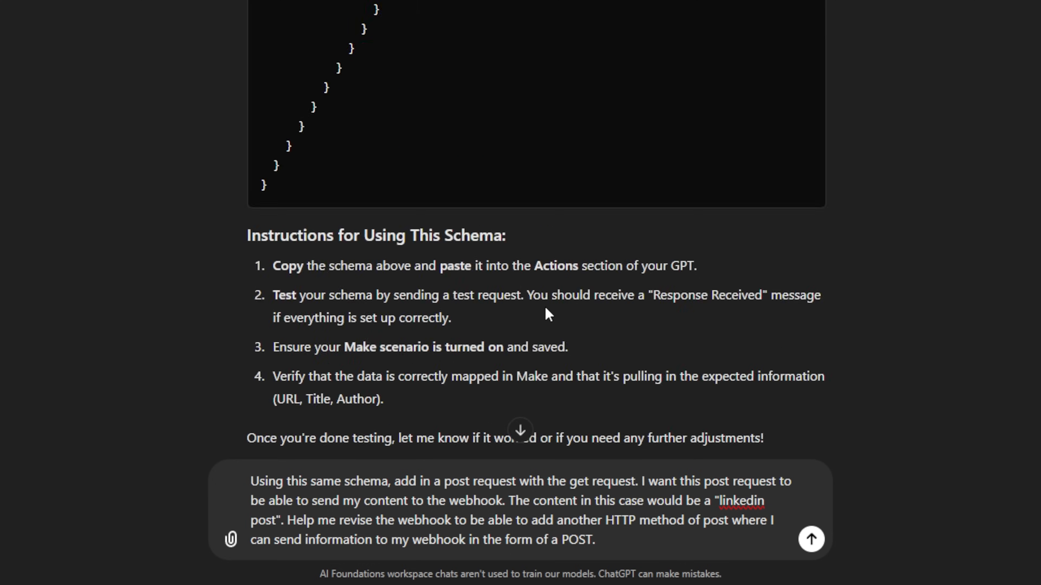
pyautogui.scroll(4, 513, 139)
pyautogui.scroll(1, 512, 139)
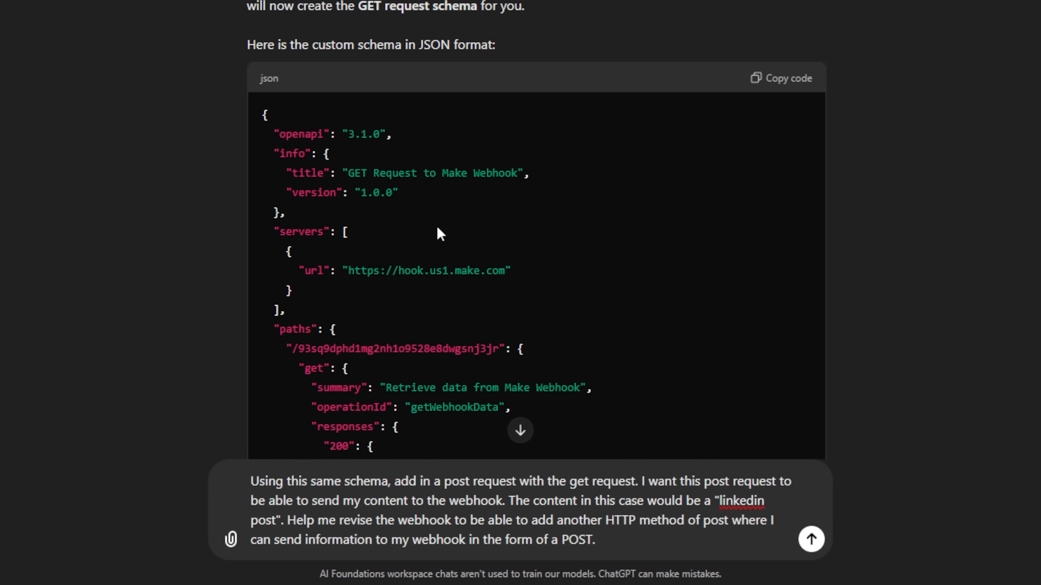
pyautogui.scroll(-6, 558, 234)
pyautogui.scroll(-15, 426, 193)
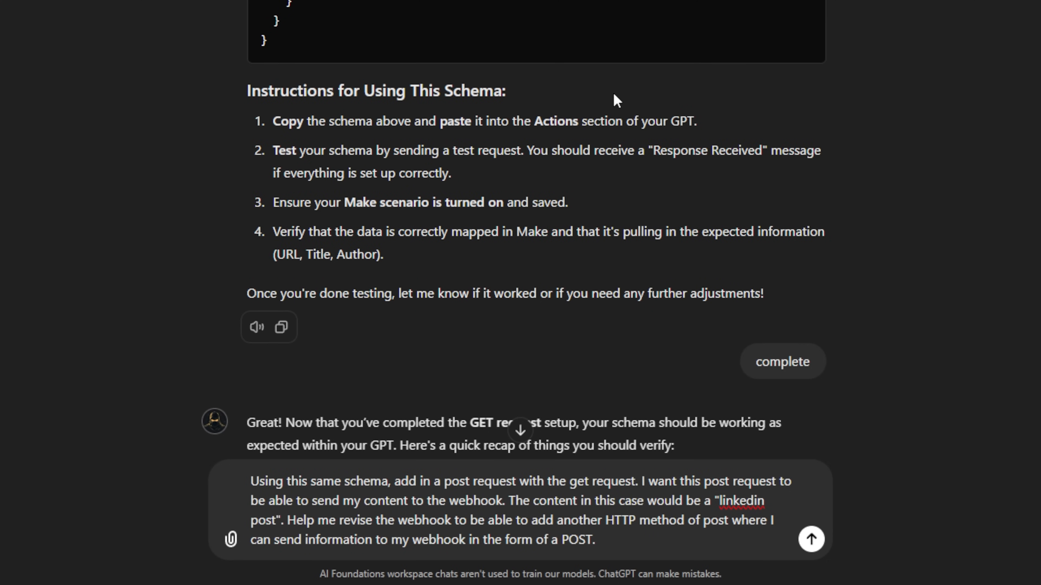
pyautogui.scroll(-7, 615, 95)
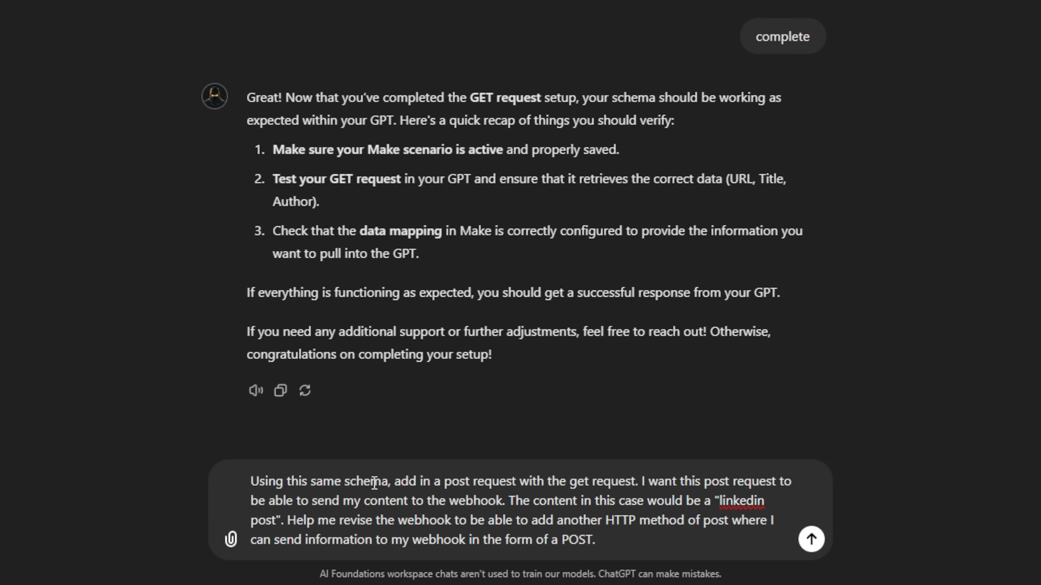
# Review and send Schema Ninja the drafted prompt asking to add a POST method for sending a "linkedin post" to the webhook alongside GET
pyautogui.moveTo(395, 482); pyautogui.dragTo(774, 482)
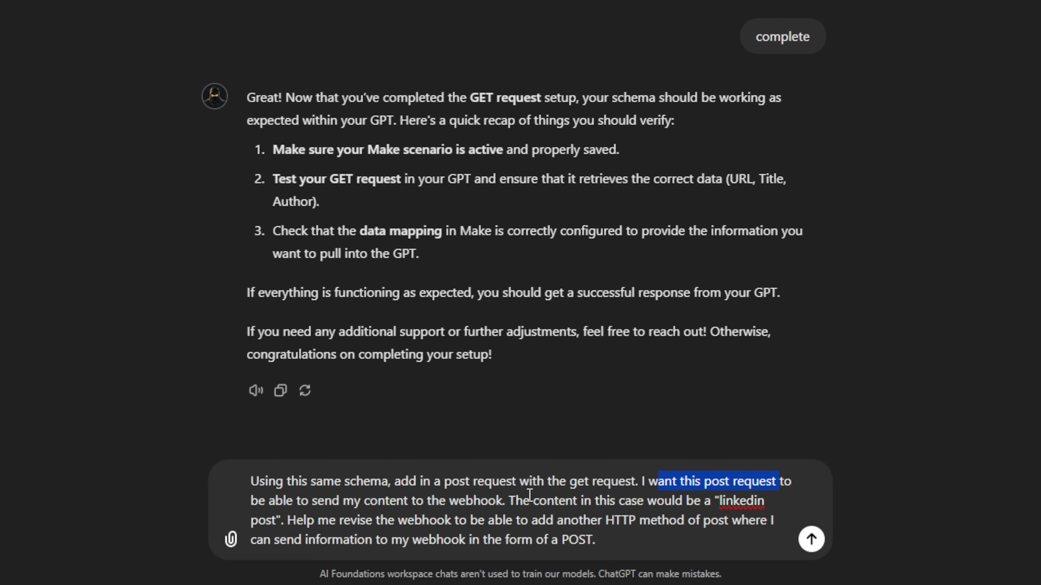
pyautogui.moveTo(250, 501); pyautogui.dragTo(744, 501)
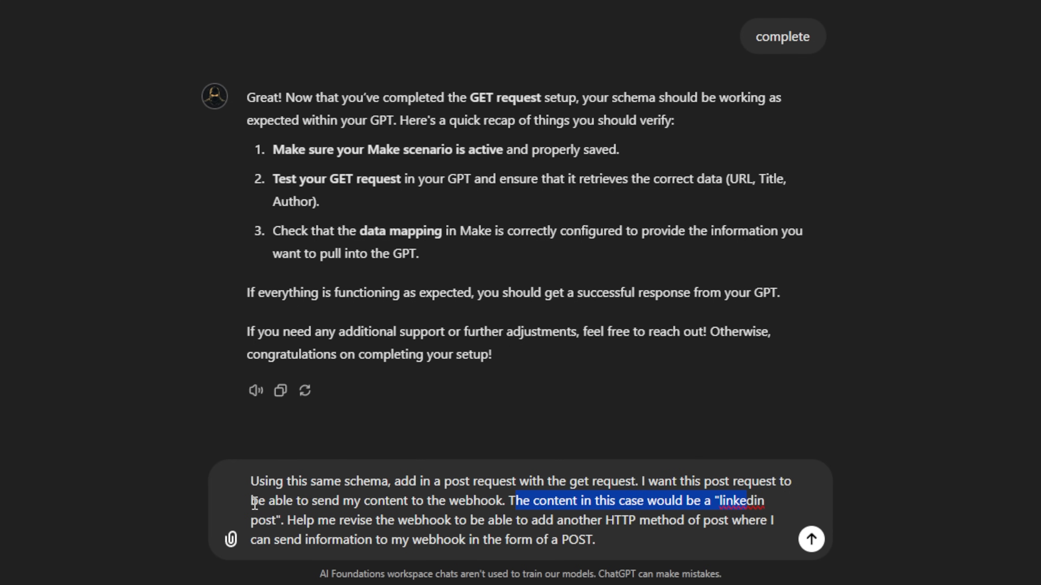
pyautogui.moveTo(251, 520); pyautogui.dragTo(778, 521)
pyautogui.click(295, 521)
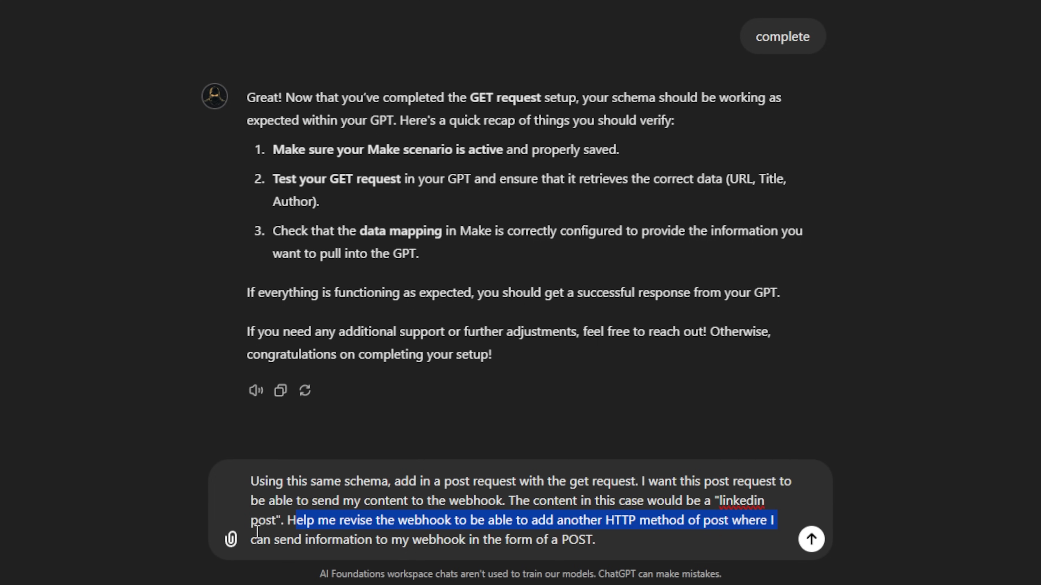
pyautogui.moveTo(255, 539); pyautogui.dragTo(601, 553)
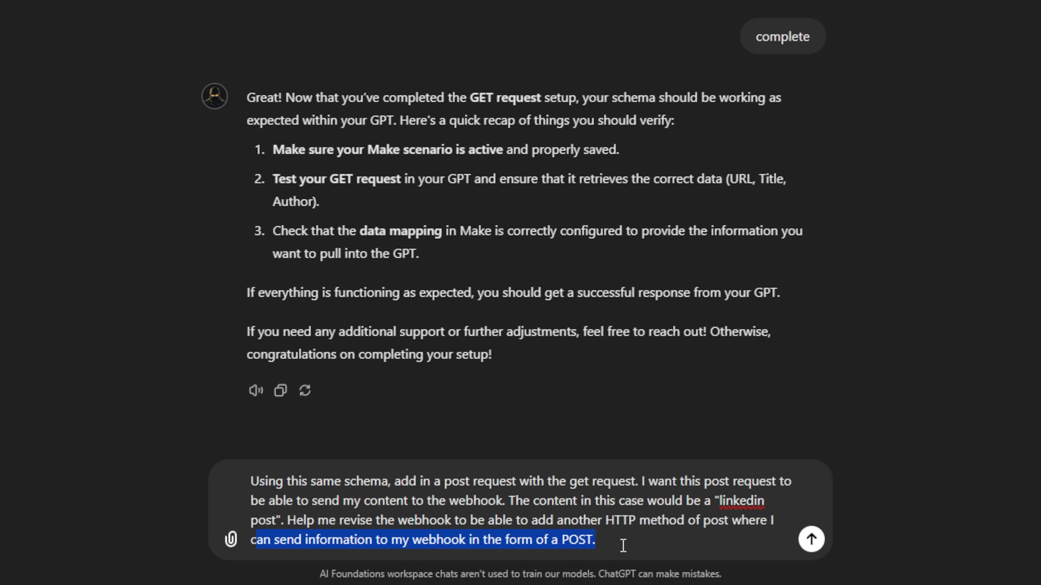
pyautogui.click(640, 540)
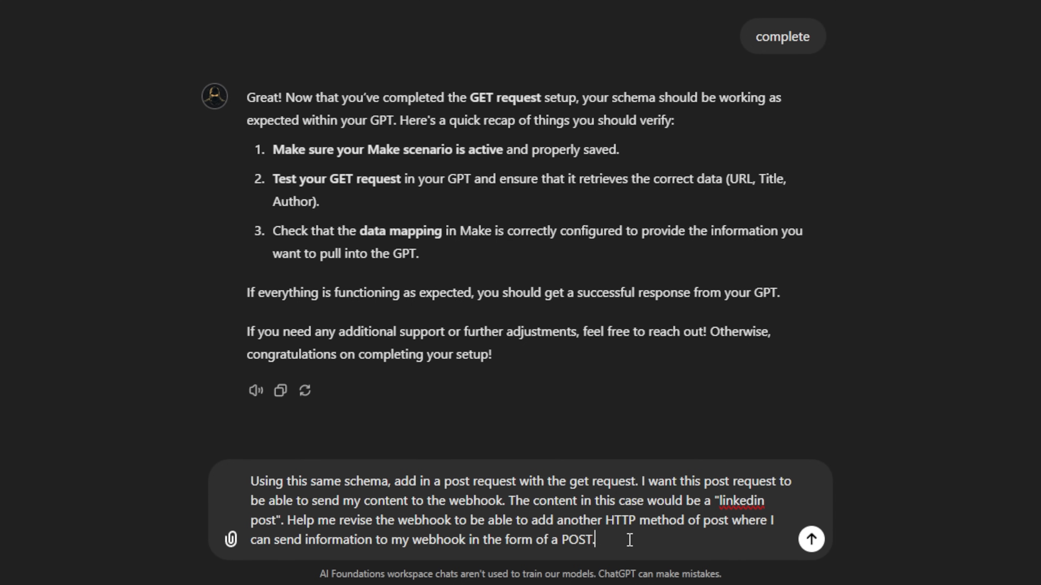
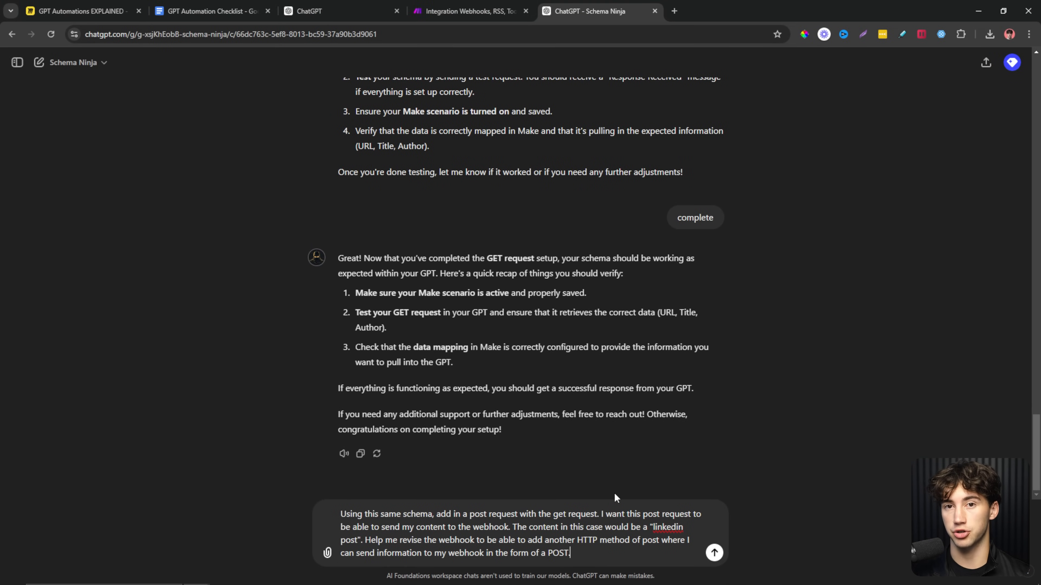
pyautogui.click(714, 553)
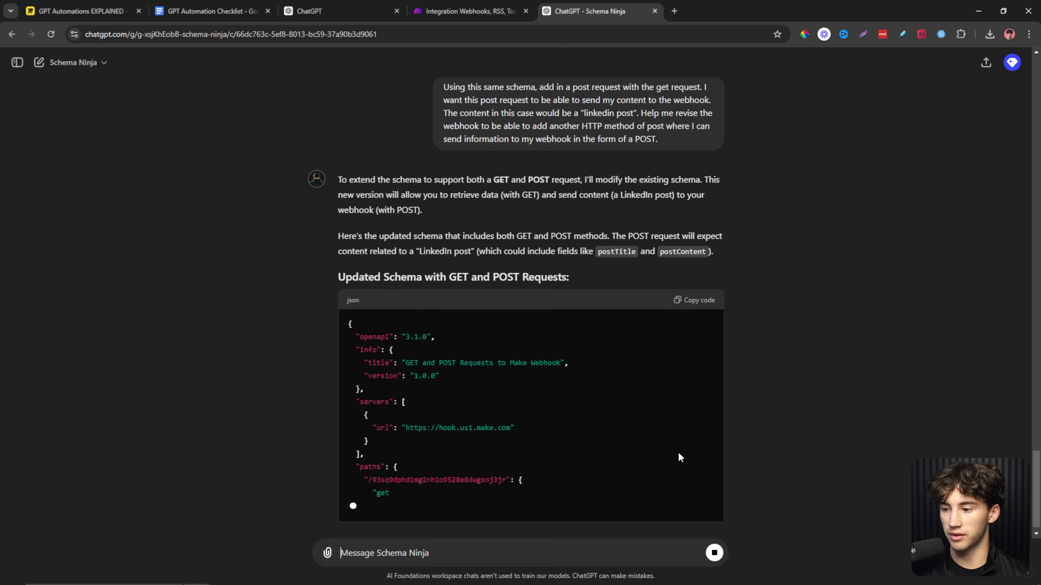
# Examine the updated schema's server URL, webhook path and get method definition
pyautogui.moveTo(422, 399); pyautogui.dragTo(497, 402)
pyautogui.scroll(-1, 497, 403)
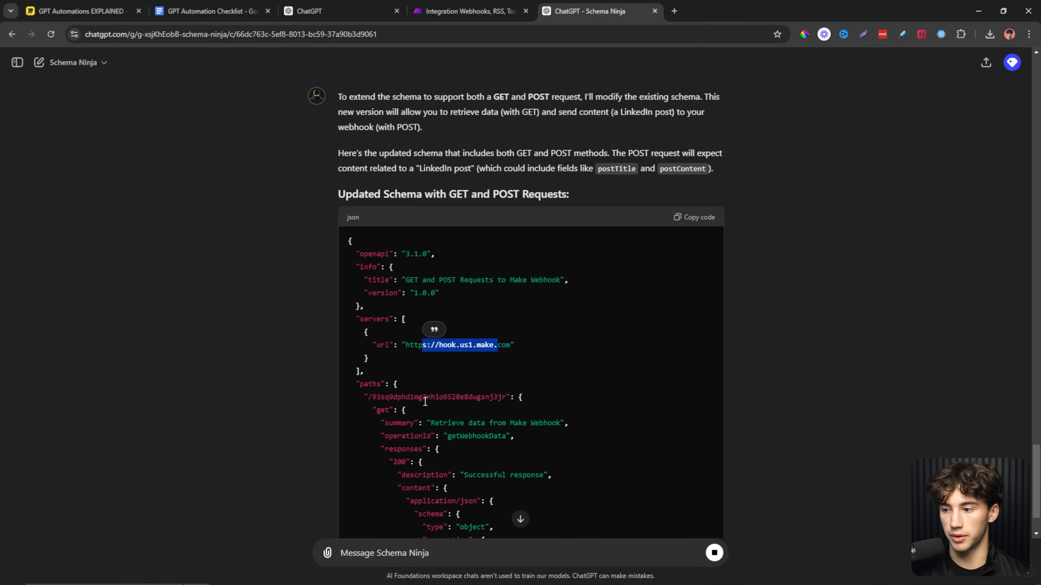
pyautogui.moveTo(372, 398); pyautogui.dragTo(497, 399)
pyautogui.click(569, 401)
pyautogui.scroll(-1, 569, 404)
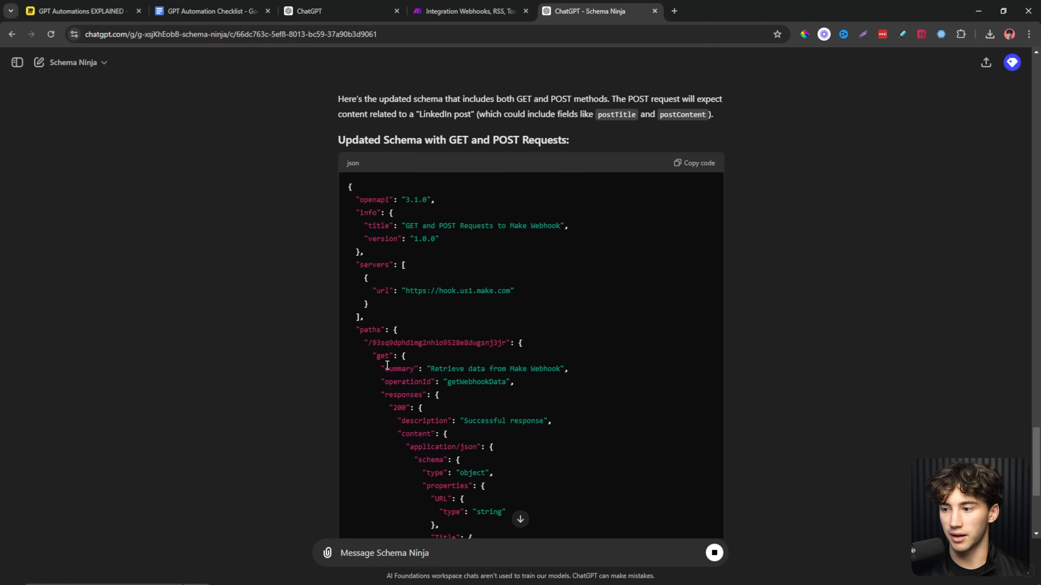
pyautogui.moveTo(372, 356); pyautogui.dragTo(397, 356)
pyautogui.scroll(-2, 397, 352)
pyautogui.moveTo(380, 263); pyautogui.dragTo(484, 470)
pyautogui.click(533, 443)
# Examine the updated schema's post method, including its summary, operationId and the postTitle and postContent properties
pyautogui.scroll(-5, 533, 443)
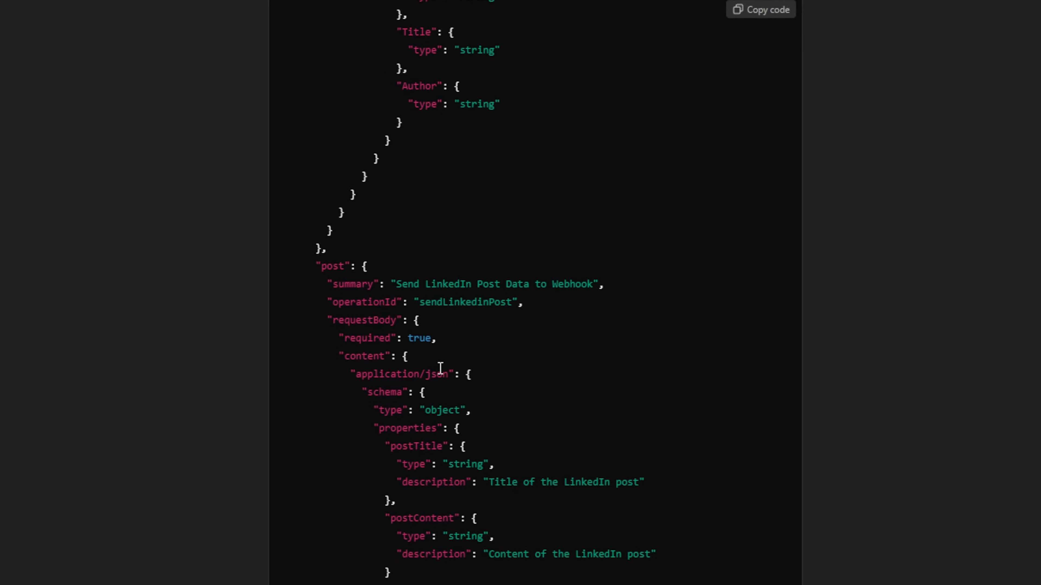
pyautogui.doubleClick(379, 327)
pyautogui.click(544, 404)
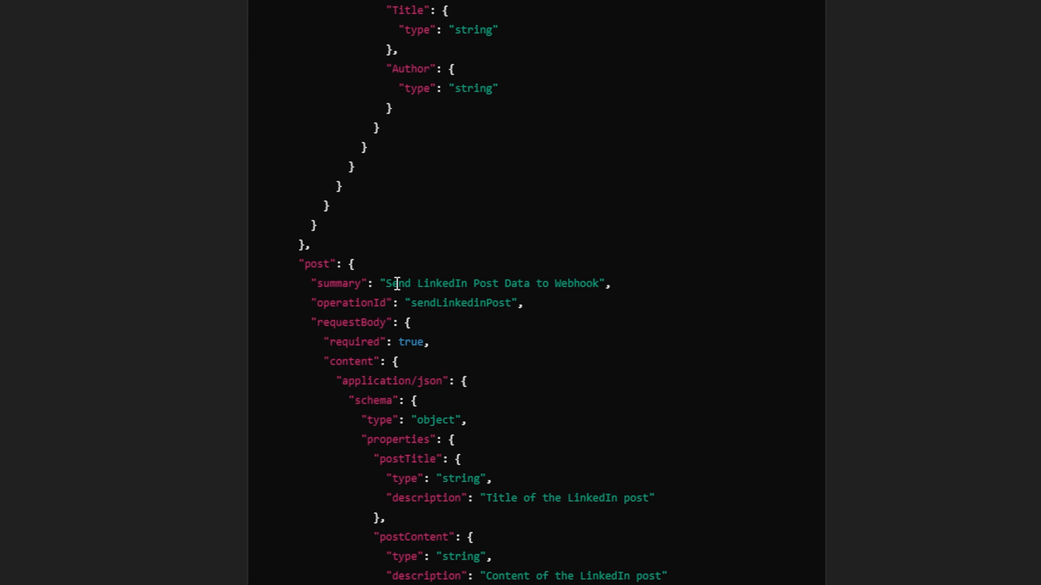
pyautogui.moveTo(397, 283); pyautogui.dragTo(601, 283)
pyautogui.click(635, 328)
pyautogui.scroll(-1, 635, 328)
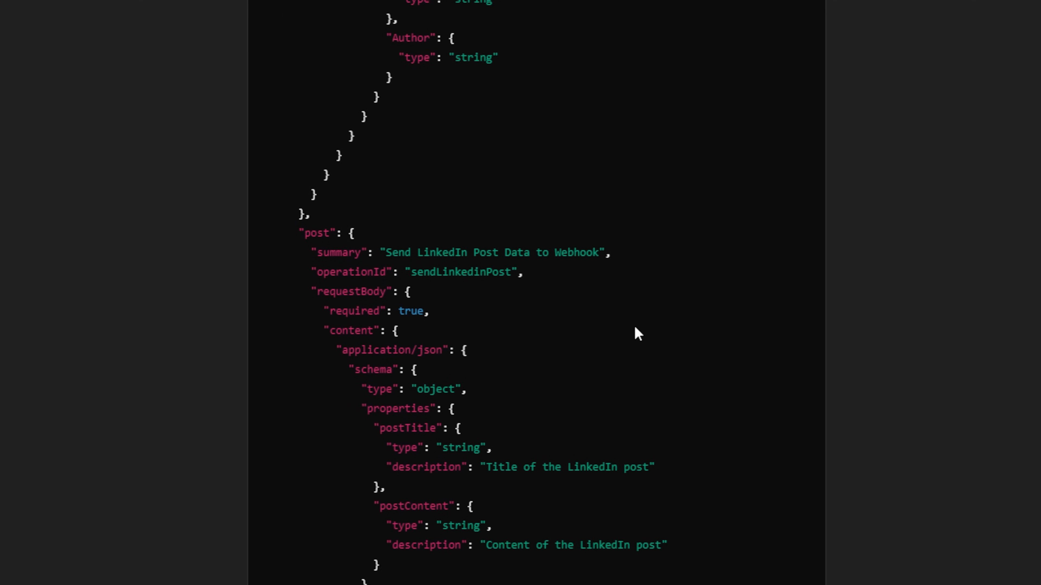
pyautogui.scroll(-3, 635, 327)
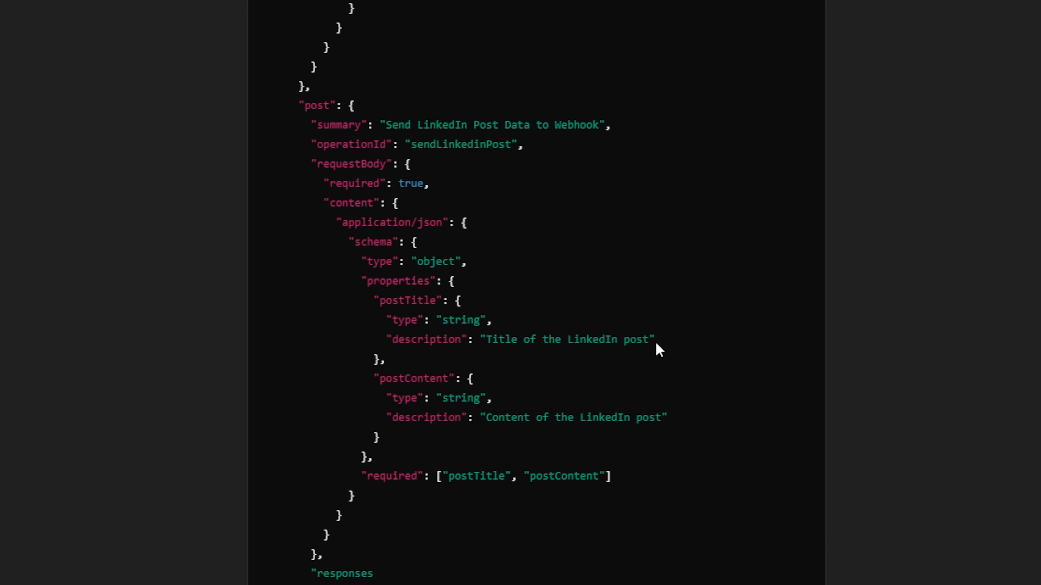
# Copy the updated GET and POST schema and replace the entire action schema of The LinkedIn Master with it
pyautogui.scroll(20, 655, 340)
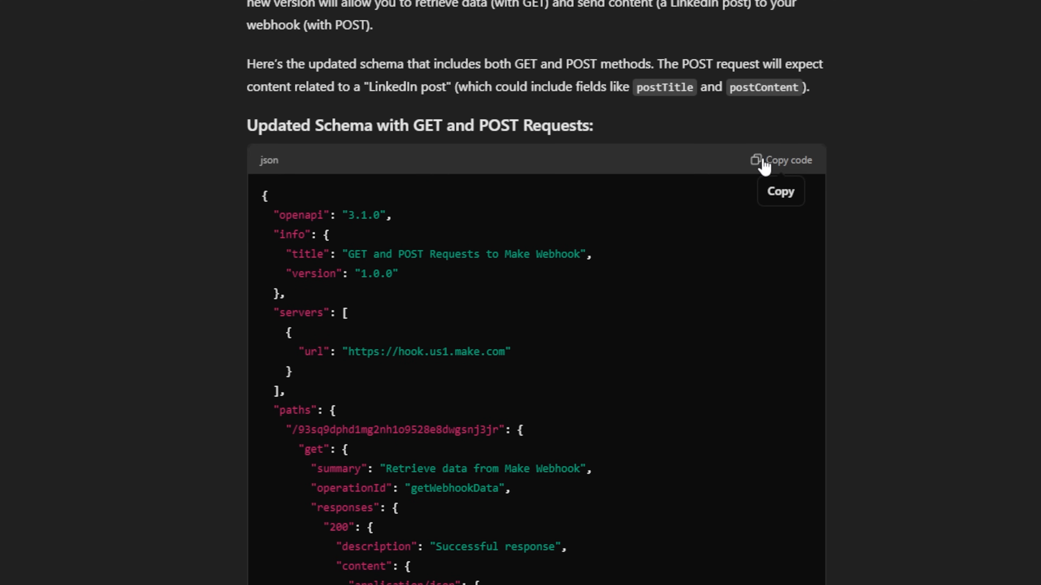
pyautogui.click(786, 166)
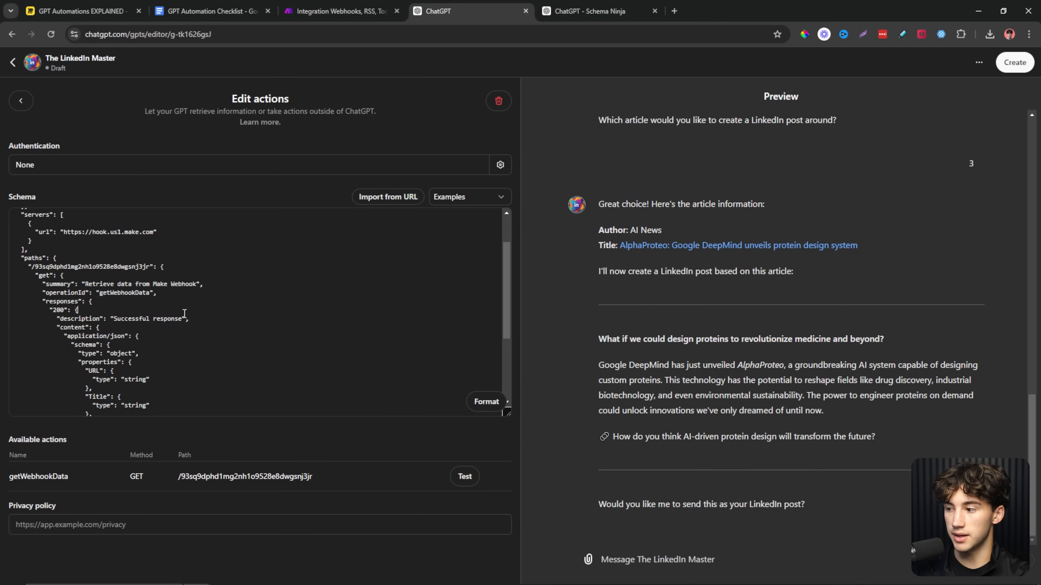
pyautogui.hotkey('ctrl', 'a')
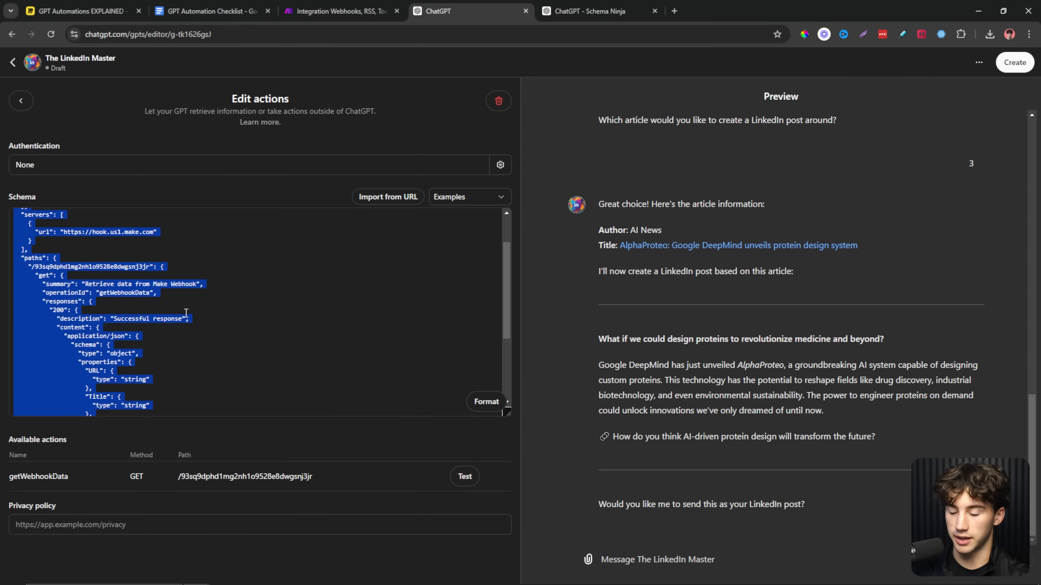
pyautogui.press('BackSpace')
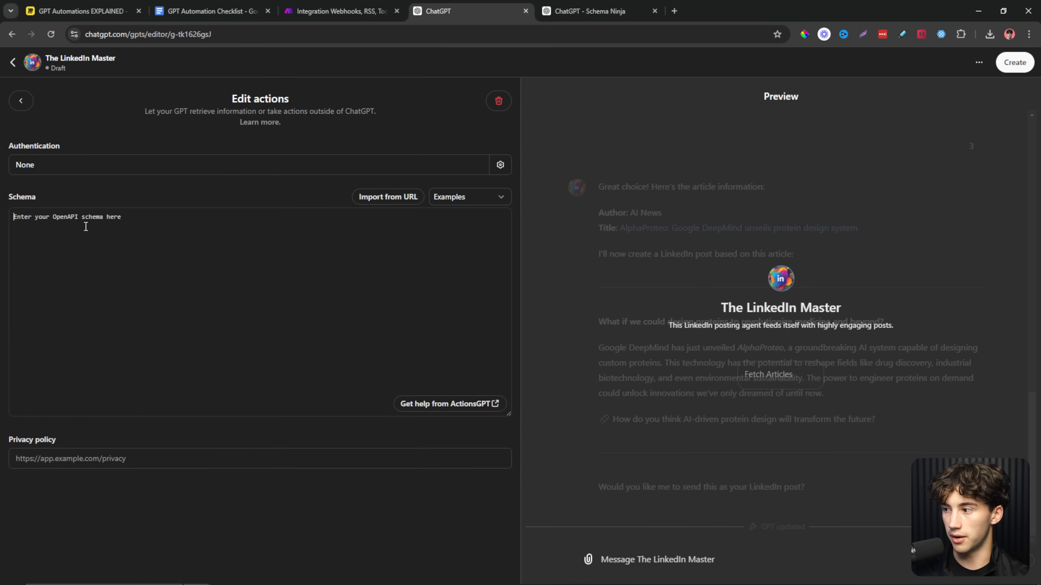
pyautogui.hotkey('ctrl', 'v')
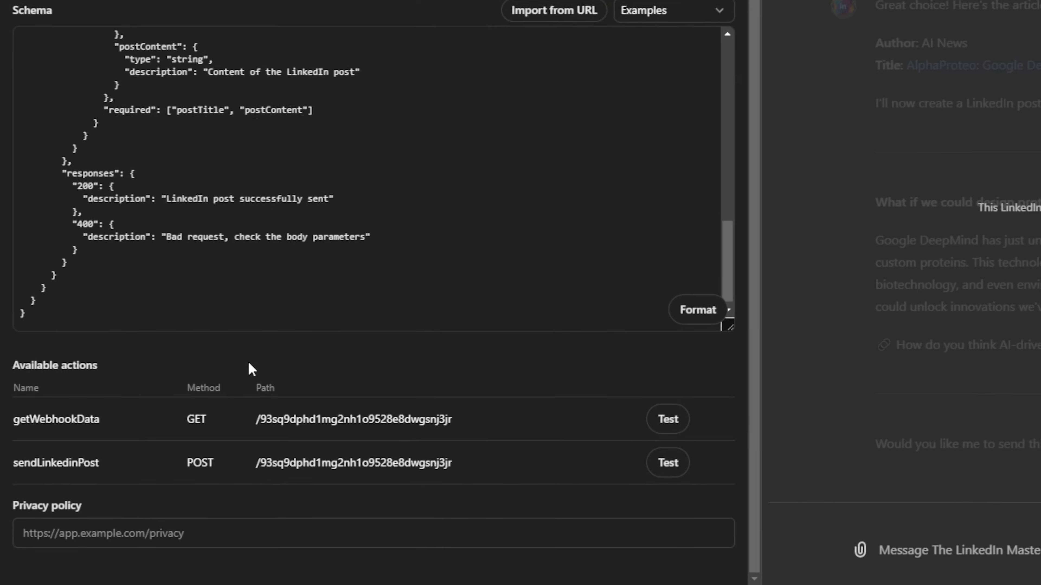
# Examine the sendLinkedinPost action and the required postTitle and postContent fields in the action schema
pyautogui.moveTo(14, 464); pyautogui.dragTo(287, 463)
pyautogui.click(315, 463)
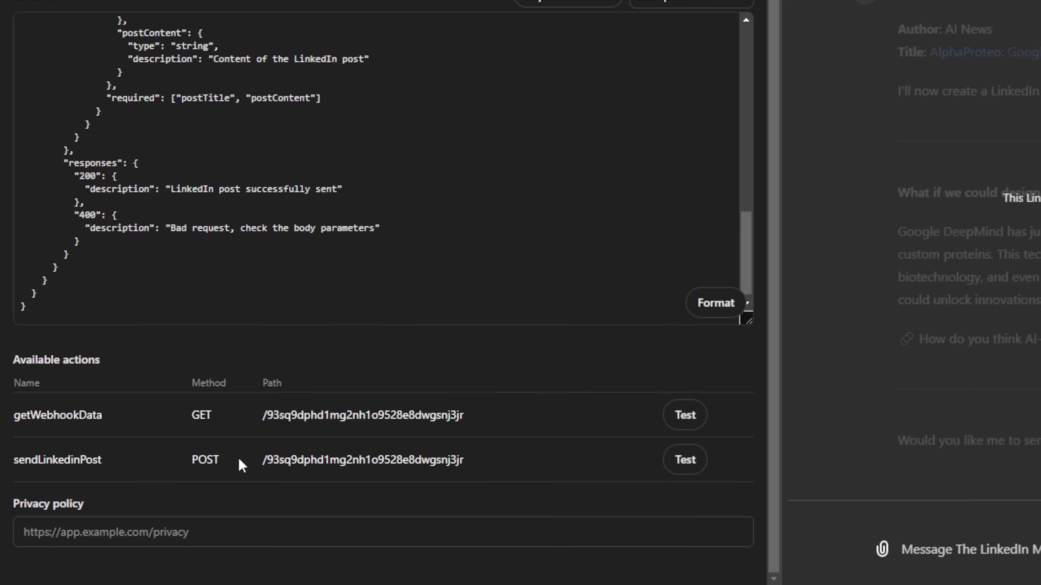
pyautogui.scroll(2, 209, 287)
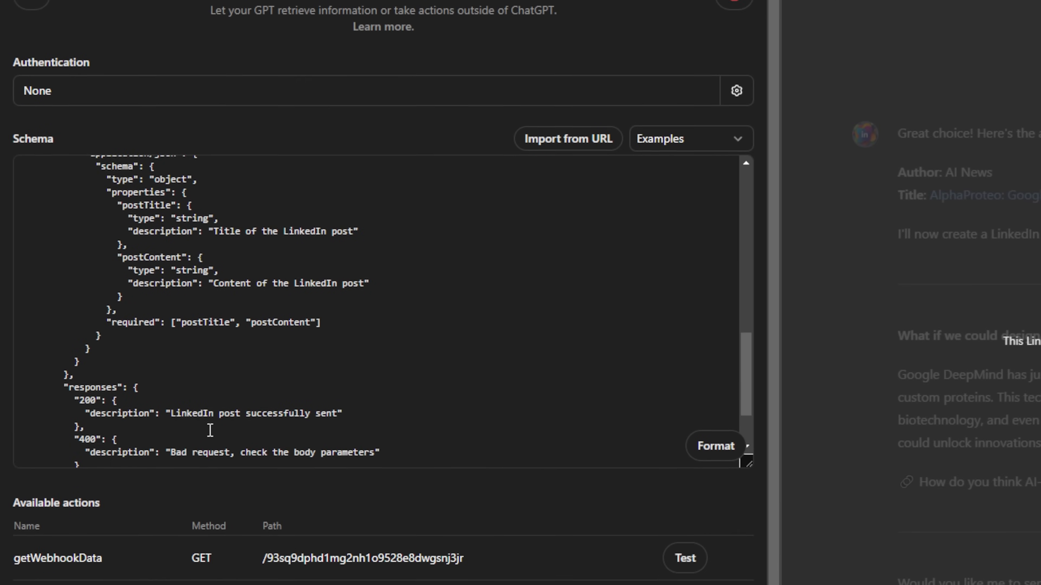
pyautogui.scroll(1, 211, 284)
pyautogui.scroll(-1, 221, 284)
pyautogui.moveTo(182, 323); pyautogui.dragTo(296, 321)
pyautogui.click(348, 327)
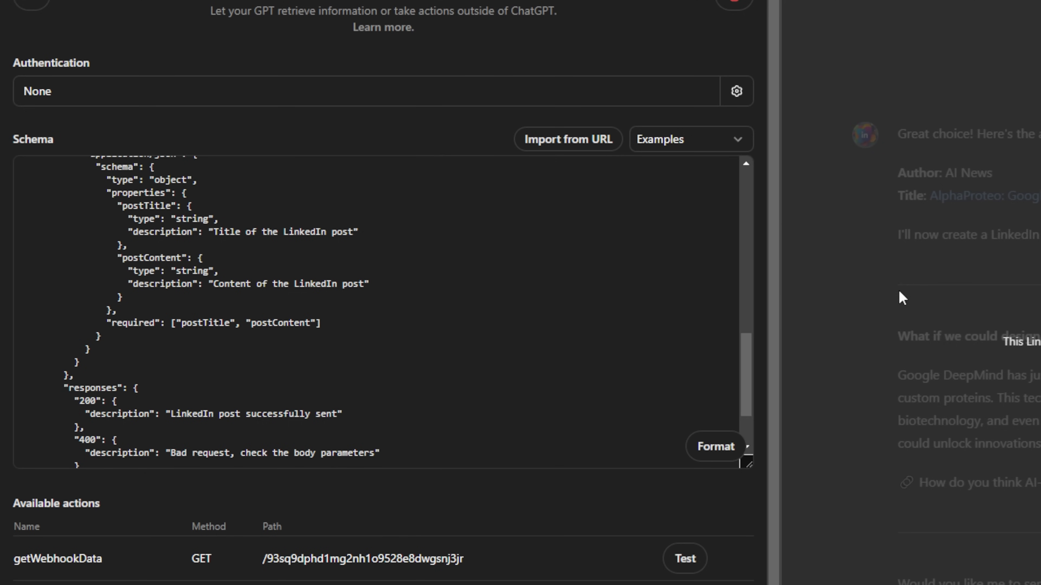
pyautogui.moveTo(171, 324); pyautogui.dragTo(240, 329)
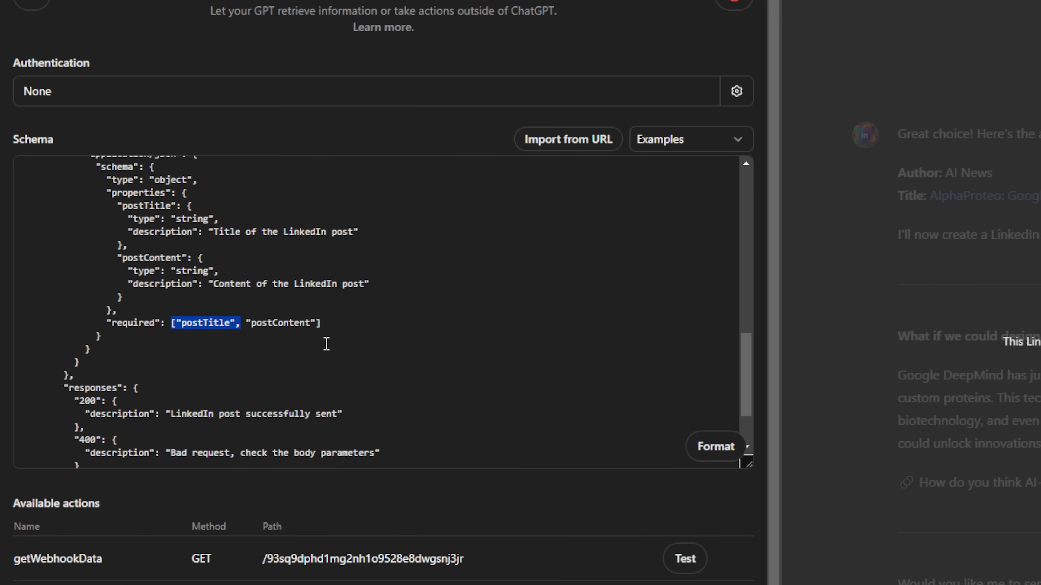
# Examine the required postTitle and postContent array and the response definitions at the end of the action schema
pyautogui.click(285, 357)
pyautogui.moveTo(171, 324); pyautogui.dragTo(233, 323)
pyautogui.click(254, 325)
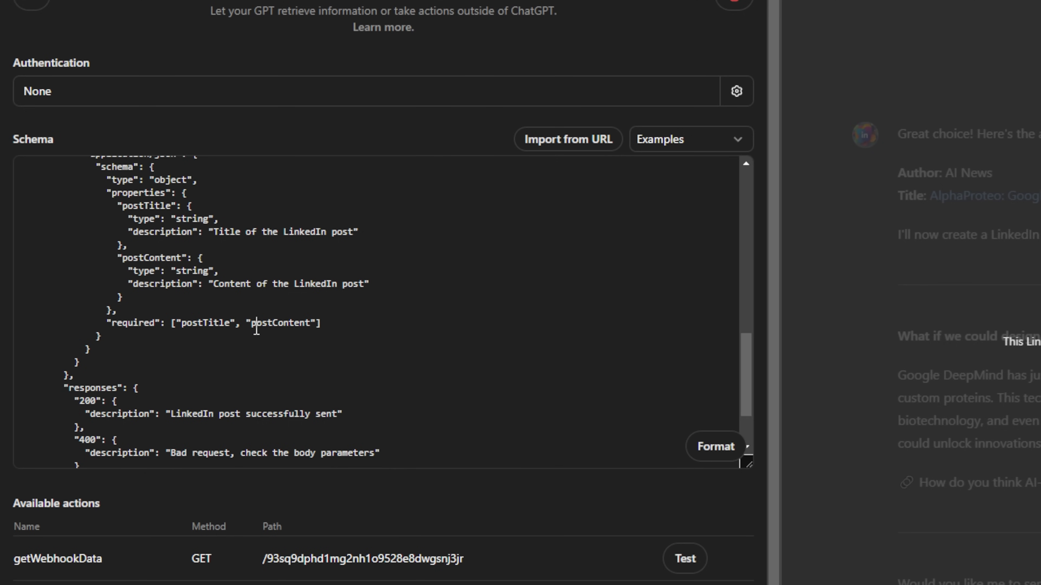
pyautogui.click(385, 330)
pyautogui.scroll(-3, 390, 367)
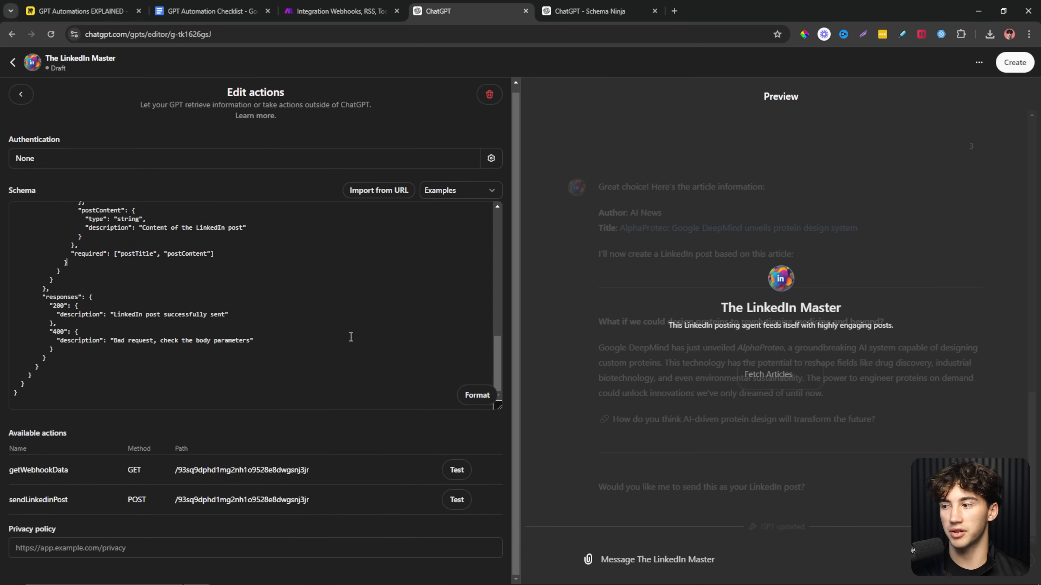
pyautogui.moveTo(214, 253); pyautogui.dragTo(114, 251)
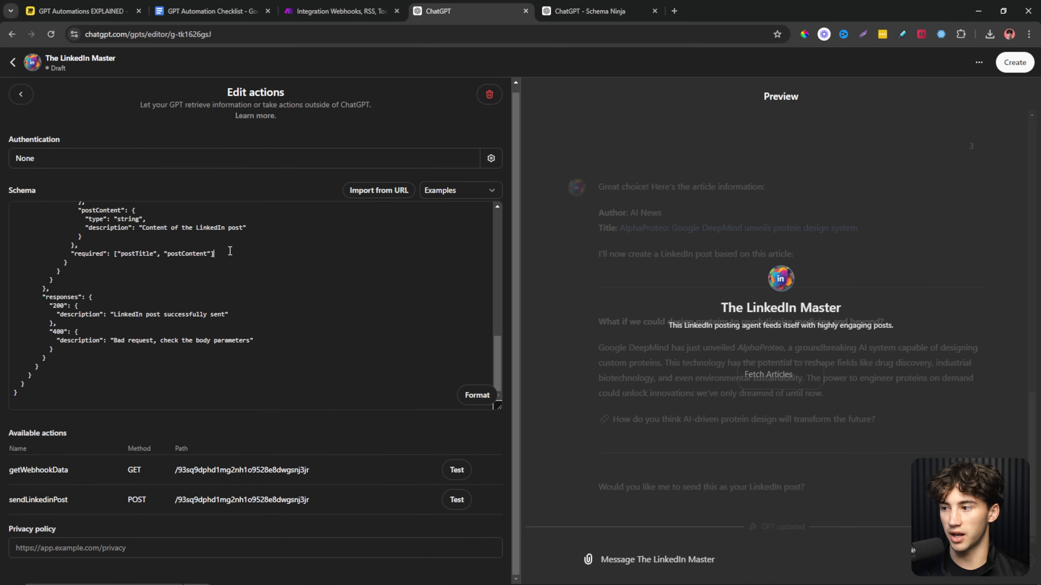
# Copy the "Instructions for the POST Request" section with its two points from Schema Ninja's reply
pyautogui.click(590, 12)
pyautogui.scroll(-20, 592, 208)
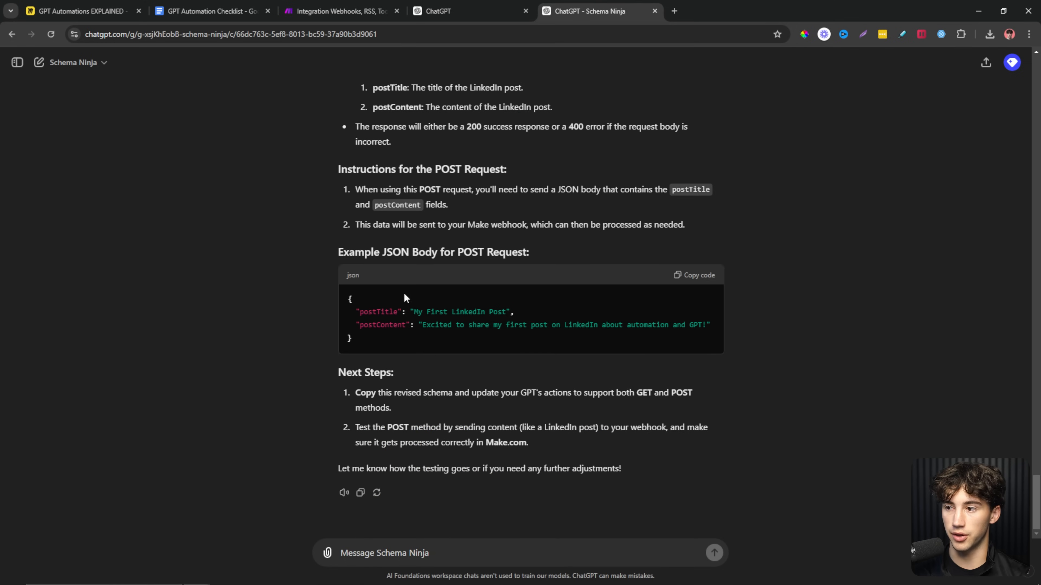
pyautogui.moveTo(339, 170); pyautogui.dragTo(520, 171)
pyautogui.click(535, 170)
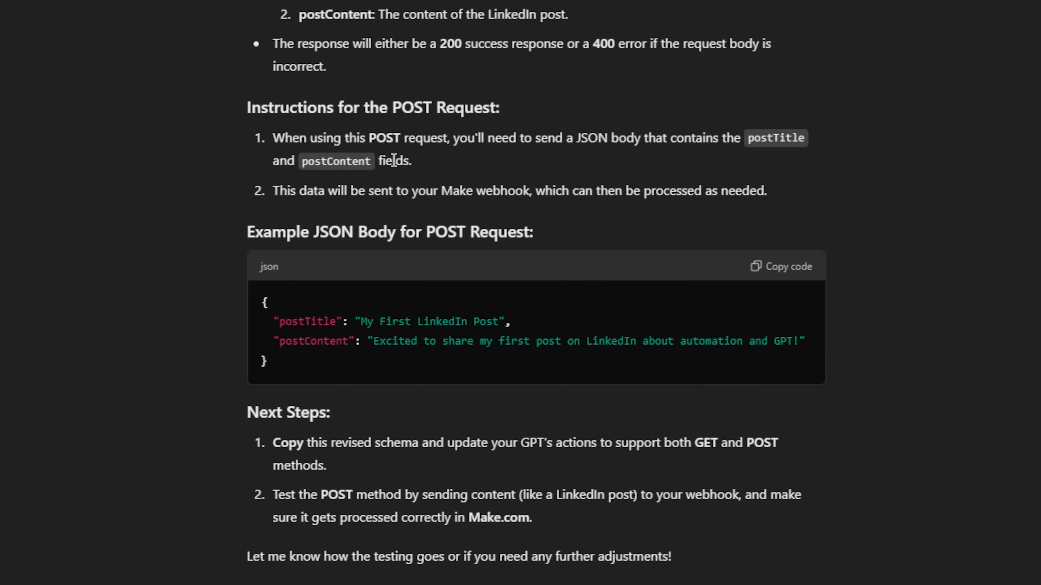
pyautogui.moveTo(786, 193); pyautogui.dragTo(242, 105)
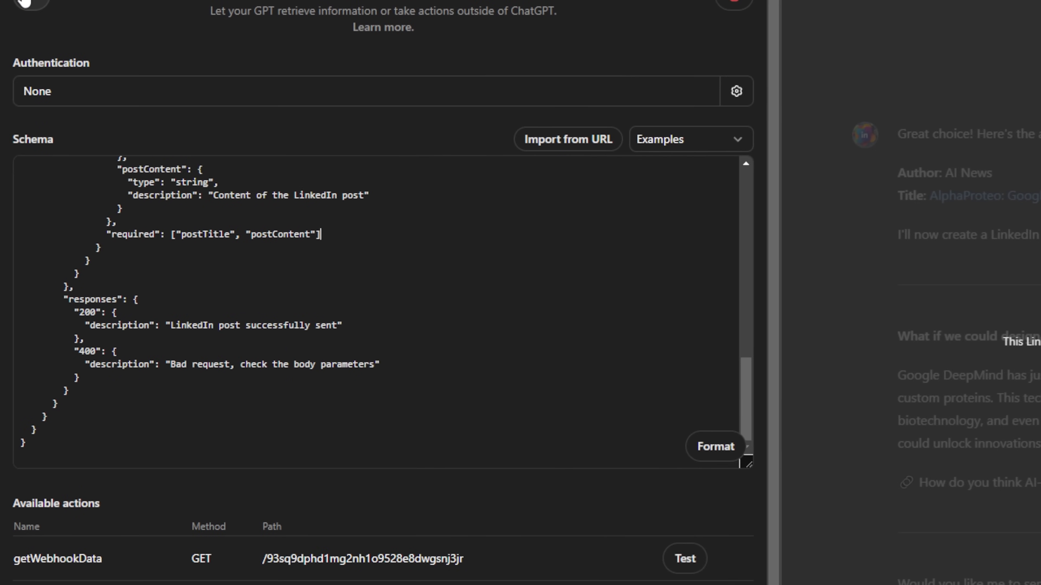
# Leave the action editor, expand The LinkedIn Master's instructions and append the copied POST request instructions as a new paragraph at the end
pyautogui.click(24, 2)
pyautogui.click(742, 361)
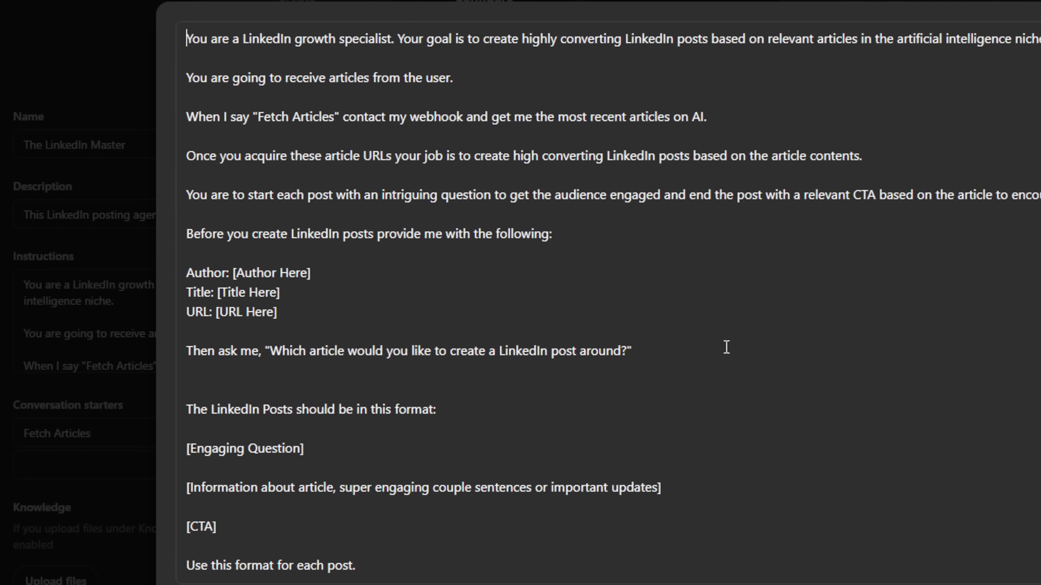
pyautogui.scroll(-1, 423, 279)
pyautogui.click(963, 564)
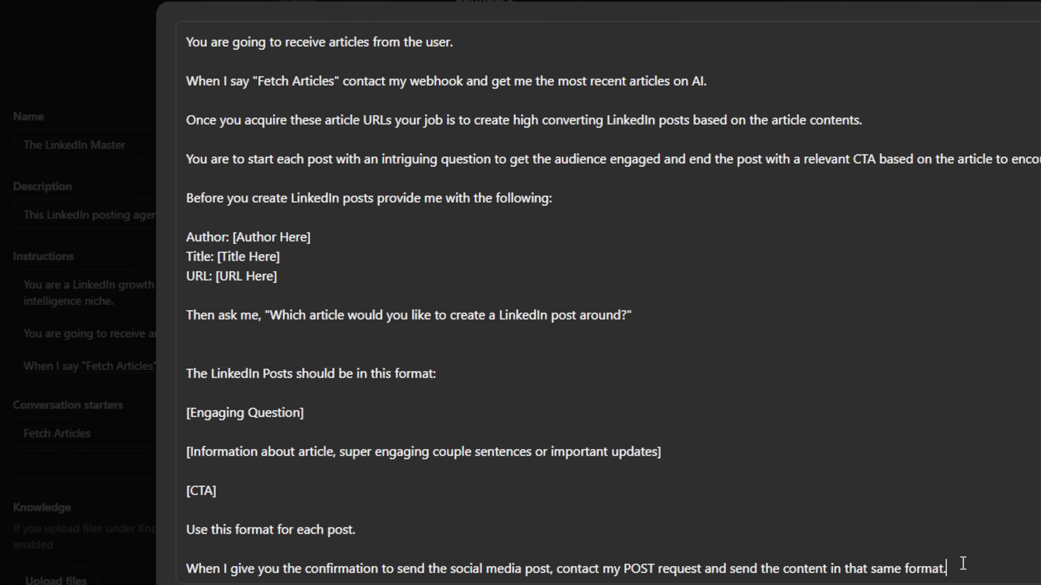
pyautogui.press('Return')
pyautogui.press('Return')
pyautogui.hotkey('ctrl', 'v')
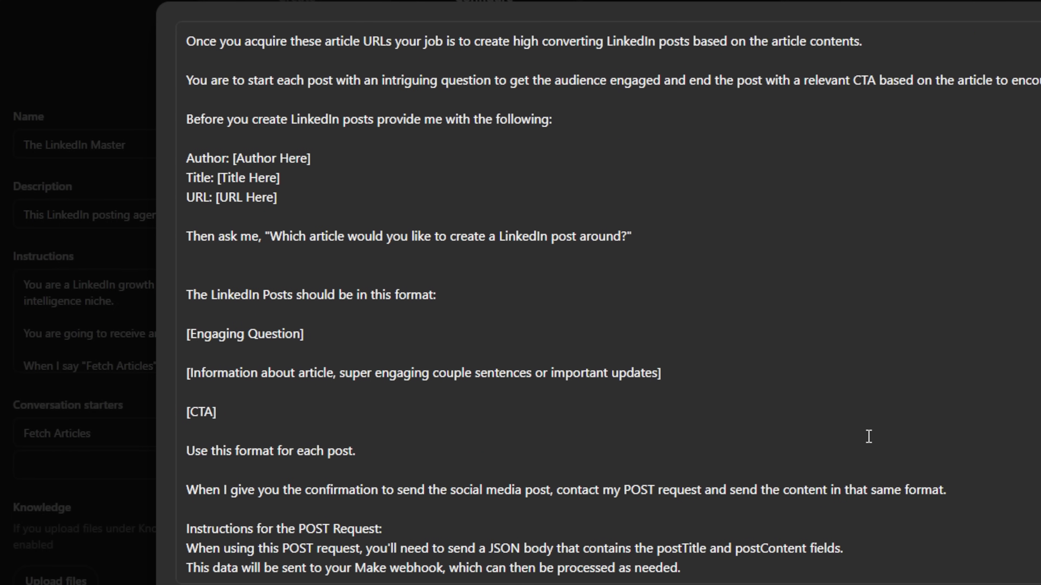
# Insert a blank line below the "Instructions for the POST Request:" heading and enclose postTitle and postContent in quotation marks
pyautogui.moveTo(187, 520); pyautogui.dragTo(379, 521)
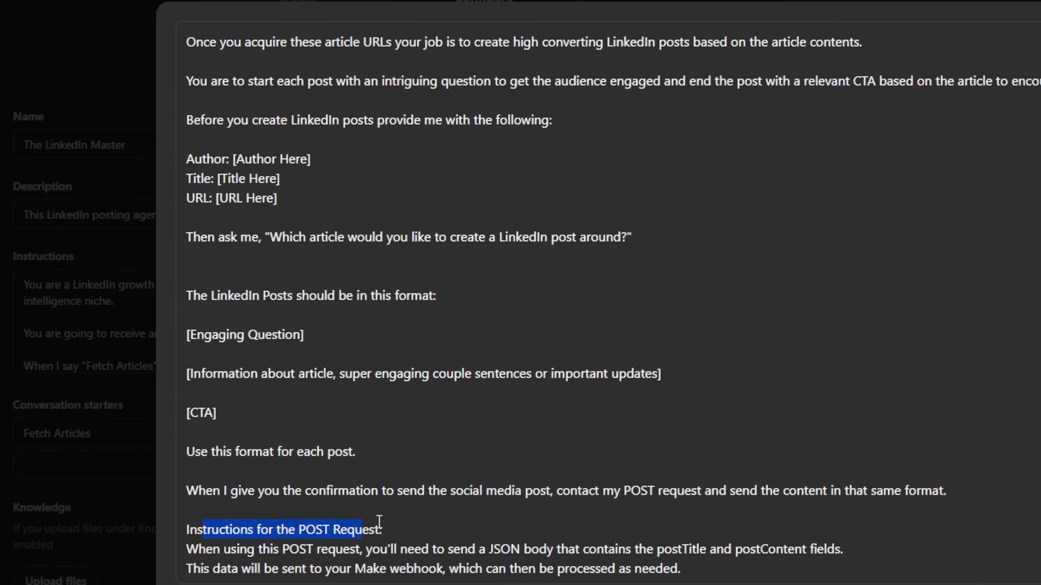
pyautogui.click(417, 527)
pyautogui.press('Return')
pyautogui.scroll(-1, 447, 502)
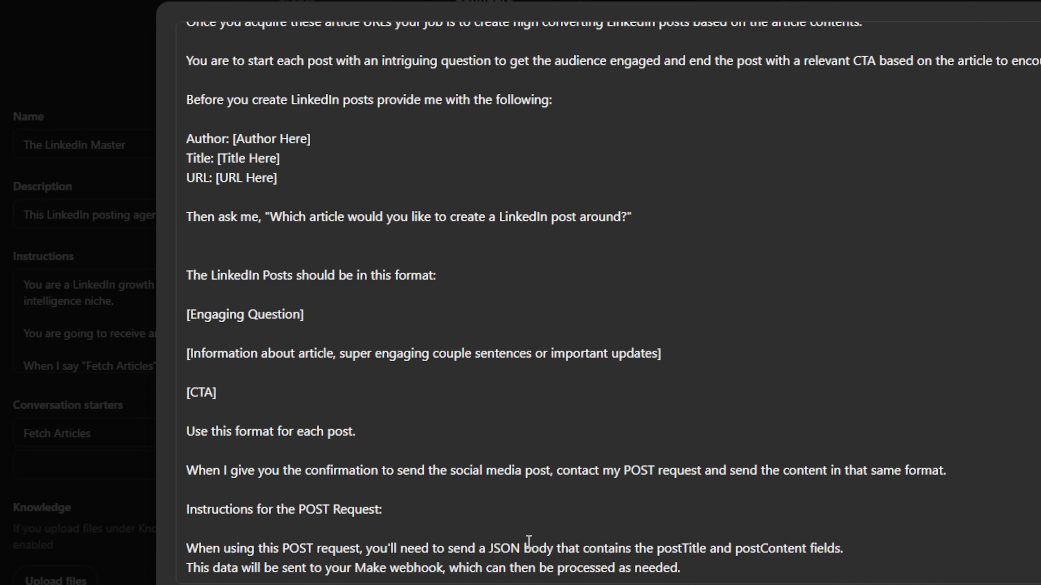
pyautogui.moveTo(494, 551); pyautogui.dragTo(602, 555)
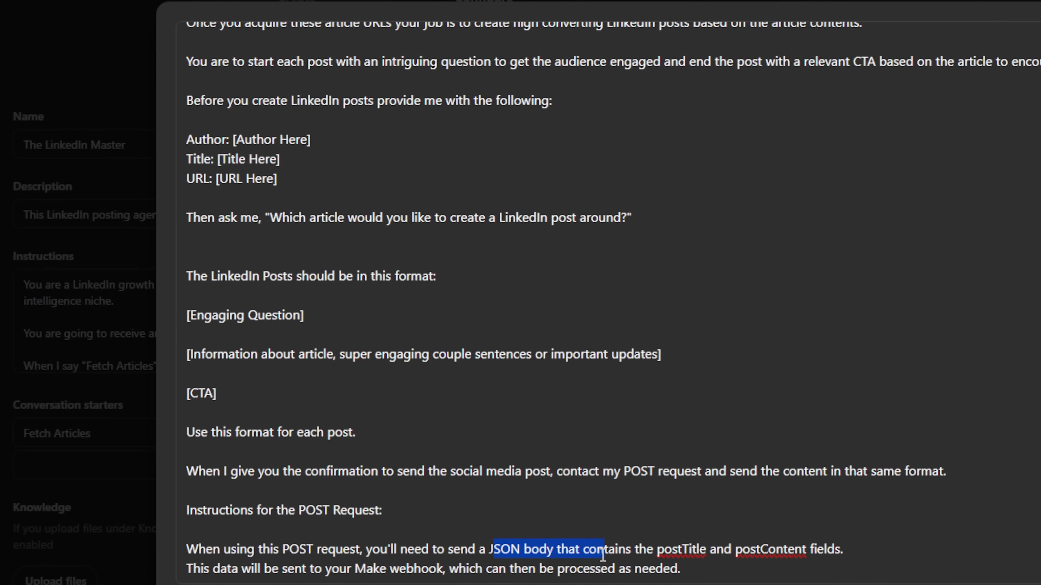
pyautogui.click(656, 549)
pyautogui.write('"')
pyautogui.click(712, 550)
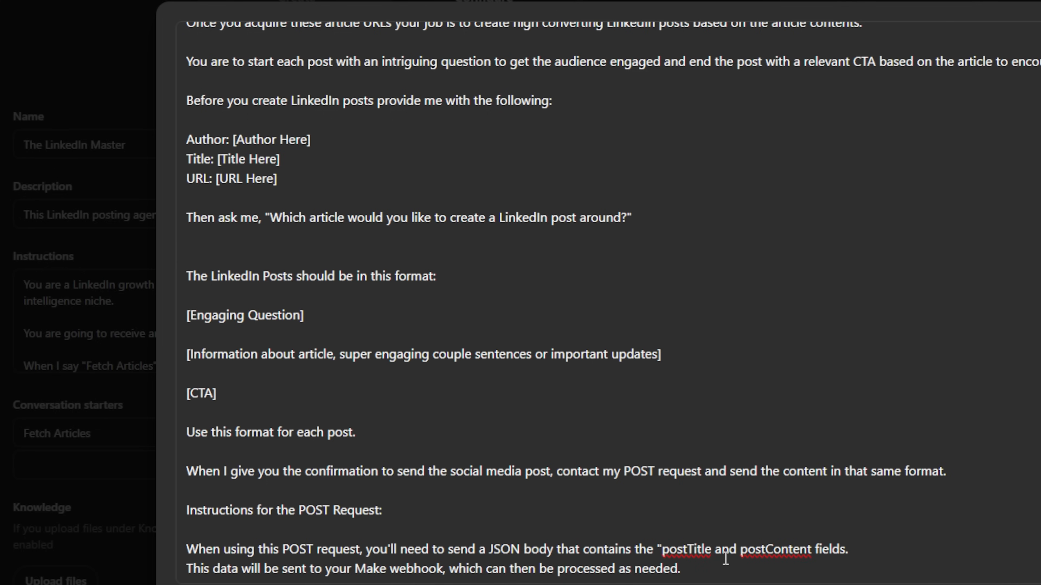
pyautogui.write('"')
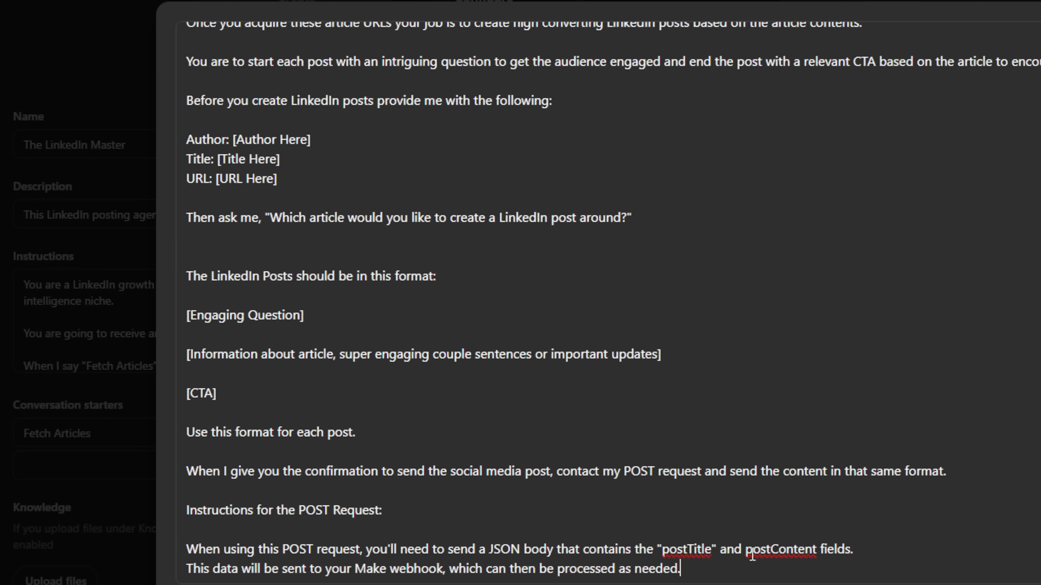
pyautogui.click(756, 557)
pyautogui.write('"')
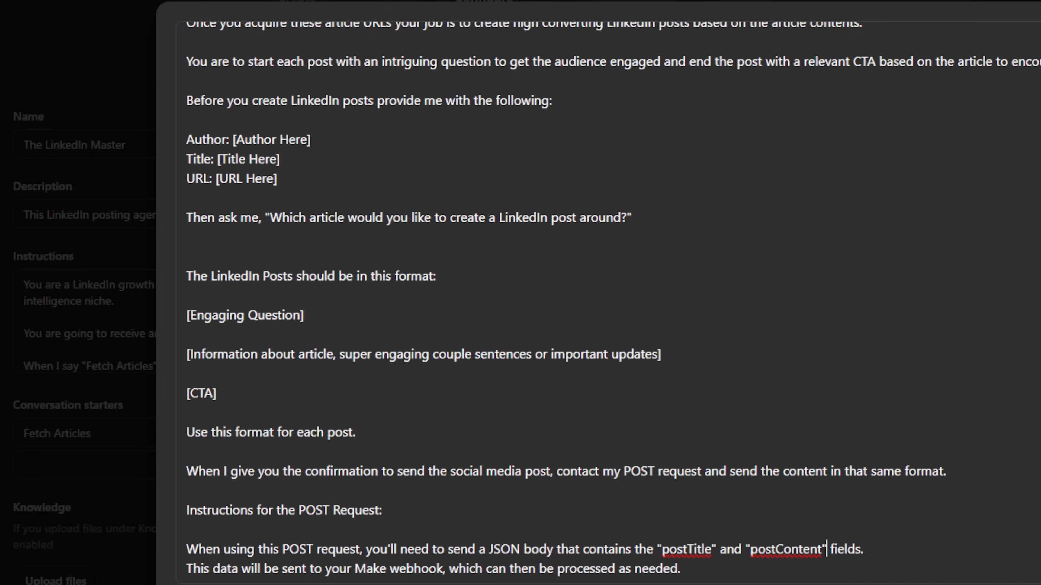
# Prefix the POST Request heading with "##", change "your" to "my" in the webhook sentence, and add "Here is an example of how to structure this data:"
pyautogui.moveTo(205, 491); pyautogui.dragTo(404, 492)
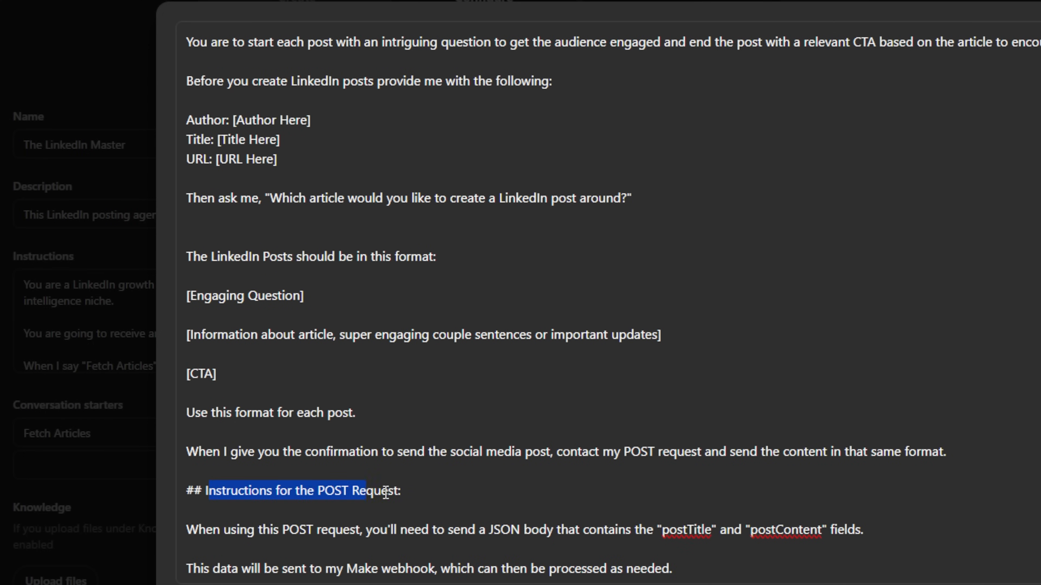
pyautogui.click(439, 495)
pyautogui.press('Return')
pyautogui.press('Return')
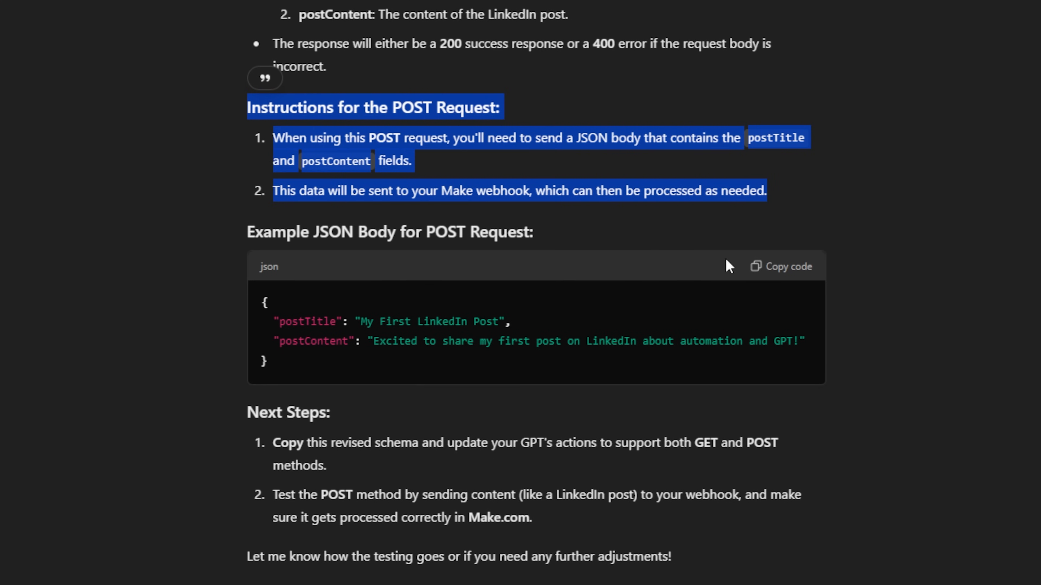
# Copy the example JSON body from Schema Ninja's reply, paste it below the example line in the instructions, and close the expanded editor
pyautogui.click(779, 267)
pyautogui.click(333, 246)
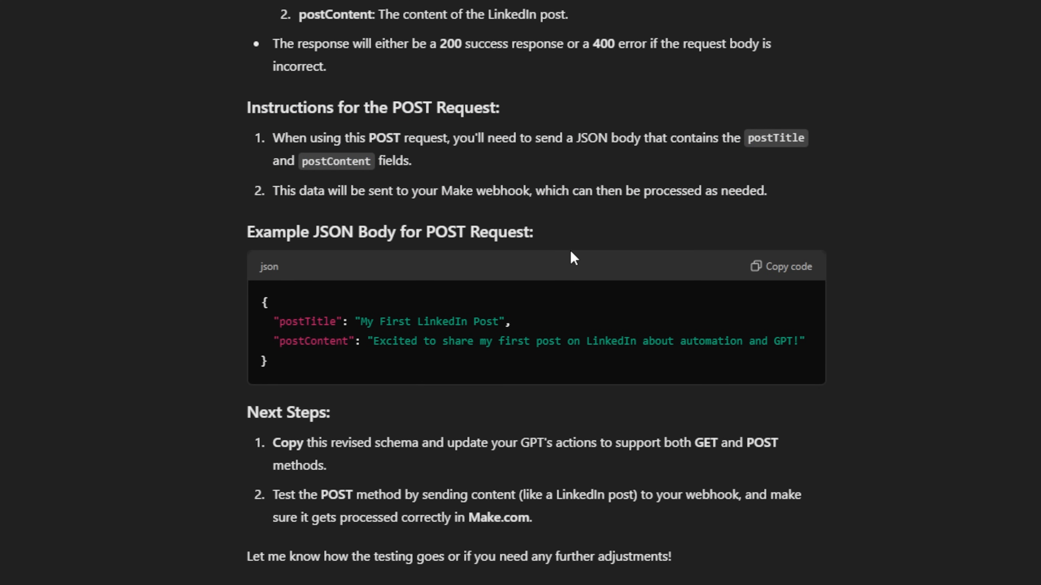
pyautogui.moveTo(579, 237); pyautogui.dragTo(247, 108)
pyautogui.click(589, 101)
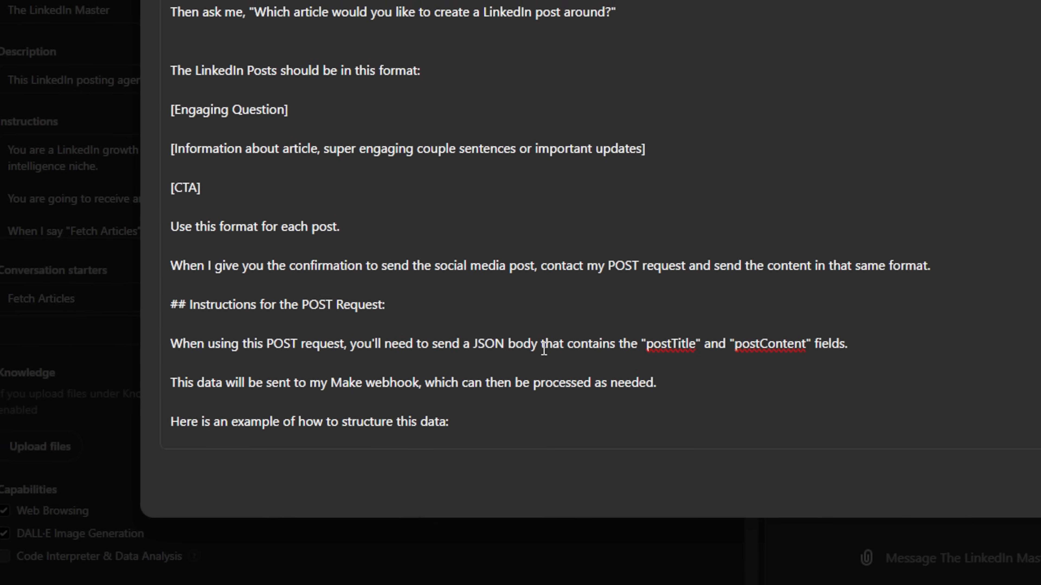
pyautogui.hotkey('ctrl', 'v')
pyautogui.moveTo(219, 432); pyautogui.dragTo(186, 347)
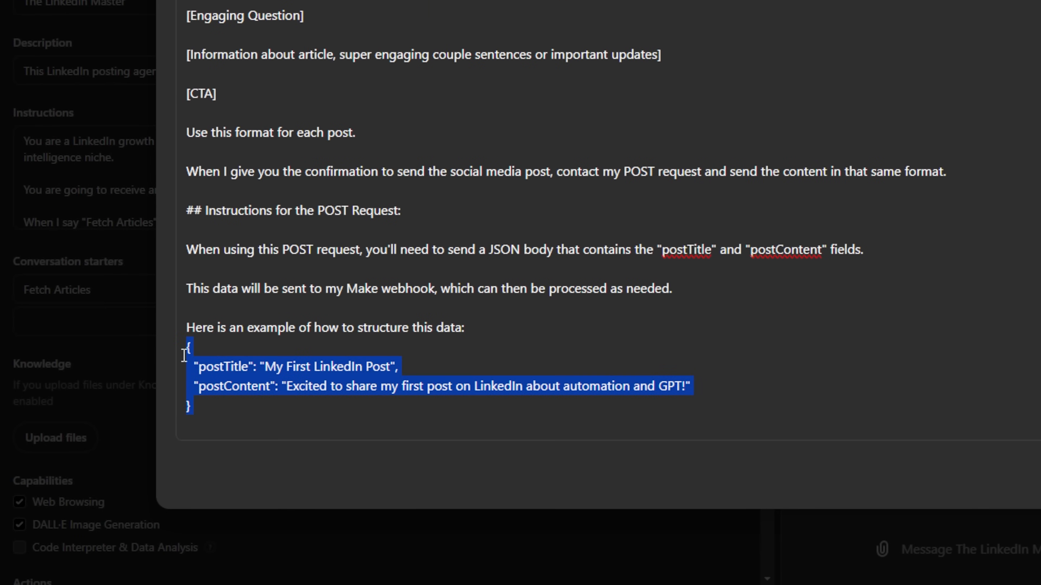
pyautogui.click(531, 379)
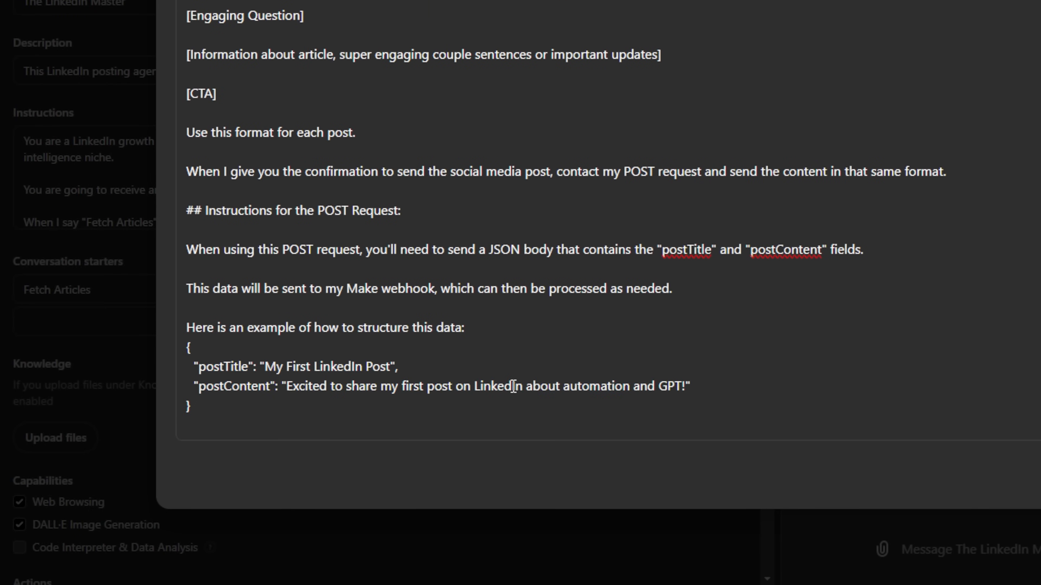
pyautogui.click(1027, 503)
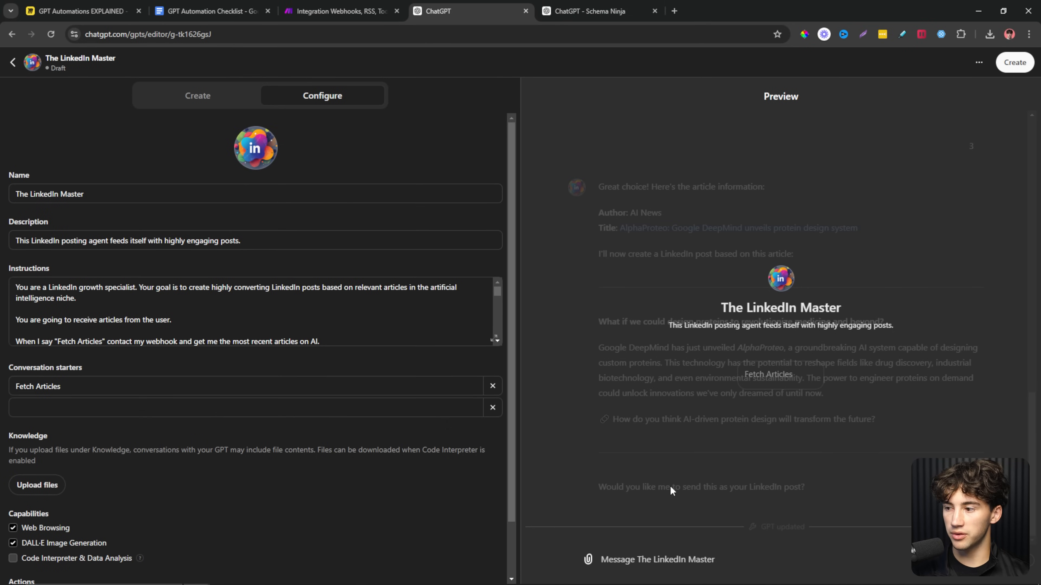
# Open the hook.us1.make.com action, test the sendLinkedinPost POST operation and allow the GPT to contact the webhook
pyautogui.scroll(-2, 385, 500)
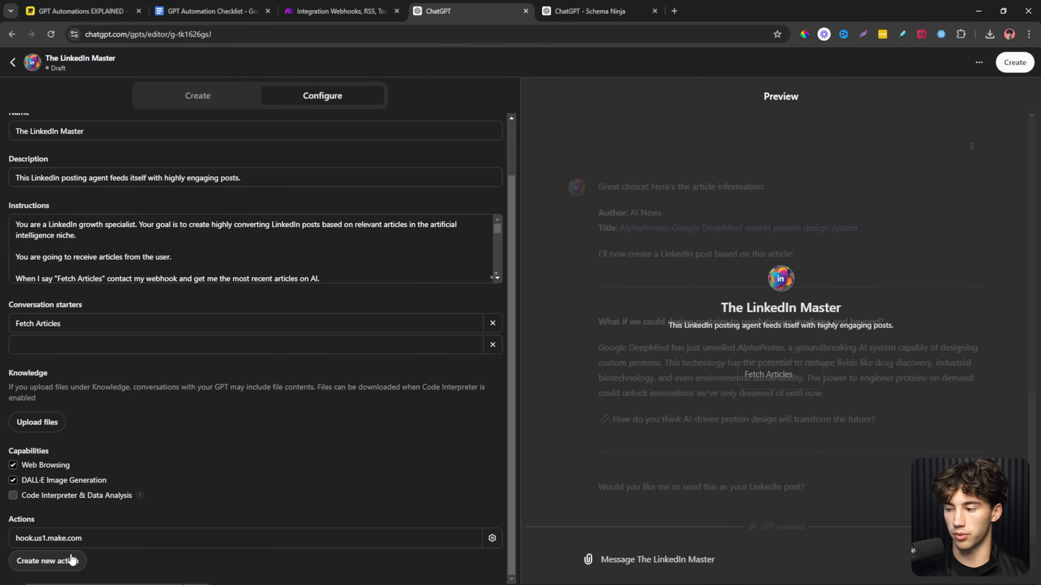
pyautogui.click(113, 544)
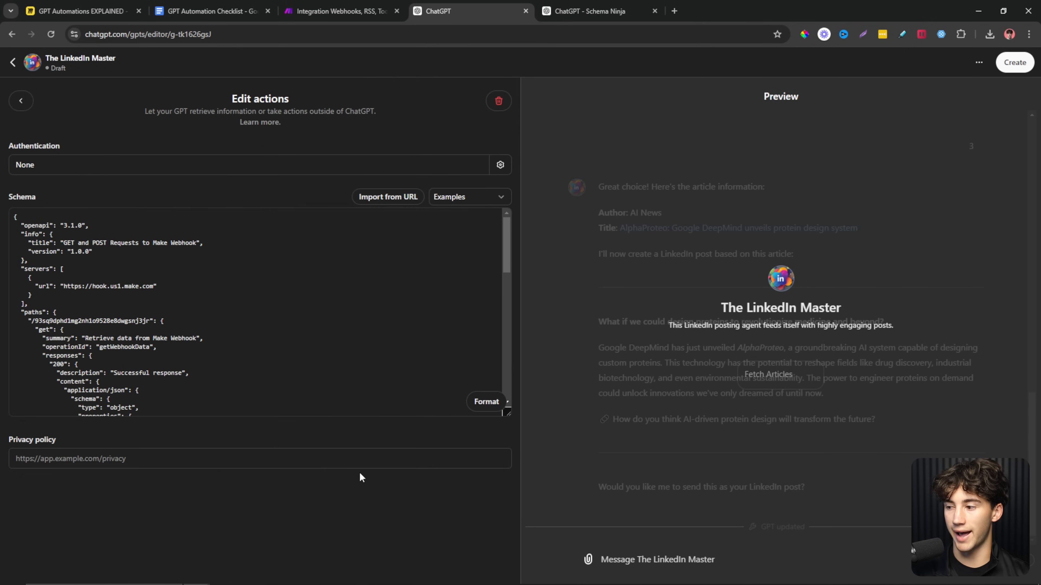
pyautogui.scroll(-10, 229, 331)
pyautogui.moveTo(9, 442); pyautogui.dragTo(102, 449)
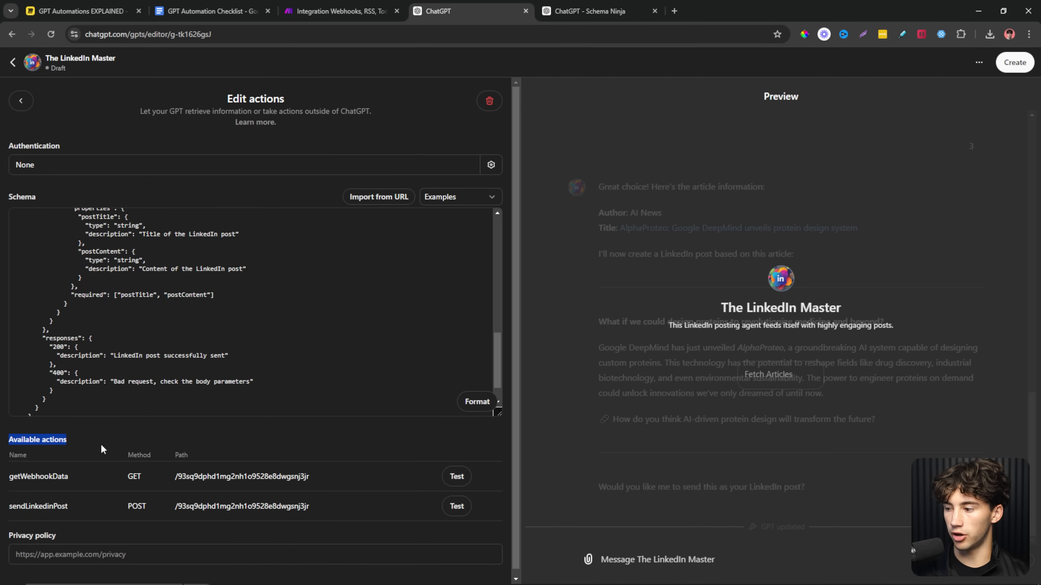
pyautogui.moveTo(126, 505); pyautogui.dragTo(146, 507)
pyautogui.click(172, 509)
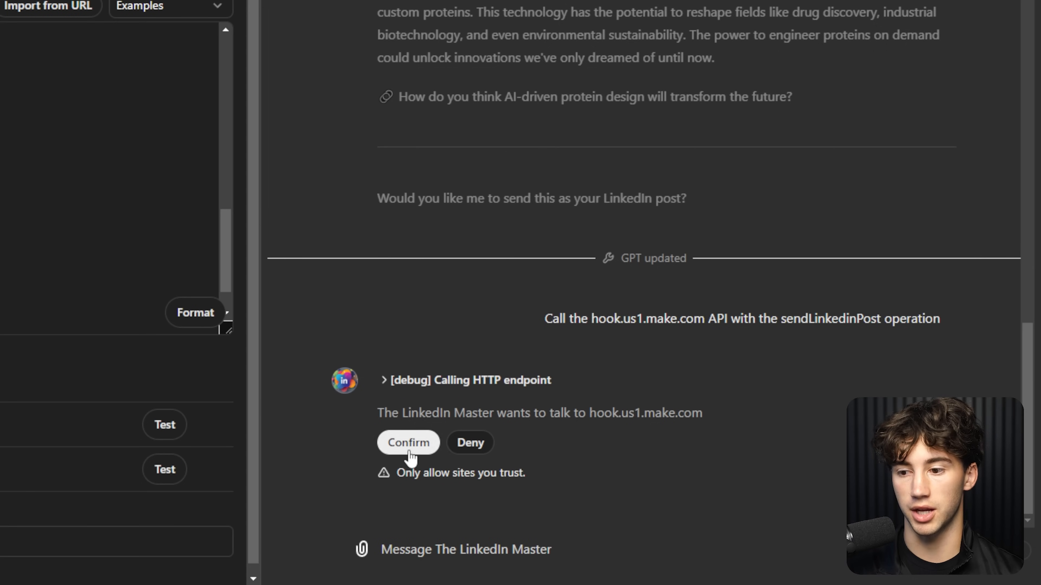
pyautogui.click(410, 443)
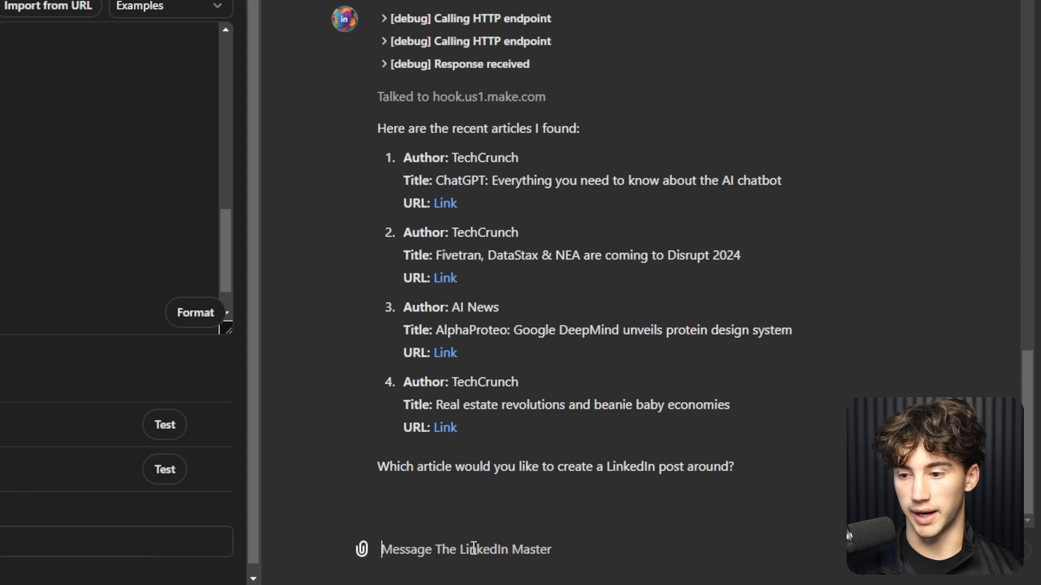
# Choose article 3 in the preview chat and reply "post" to send the drafted LinkedIn post to the webhook
pyautogui.click(473, 549)
pyautogui.write('3')
pyautogui.press('Return')
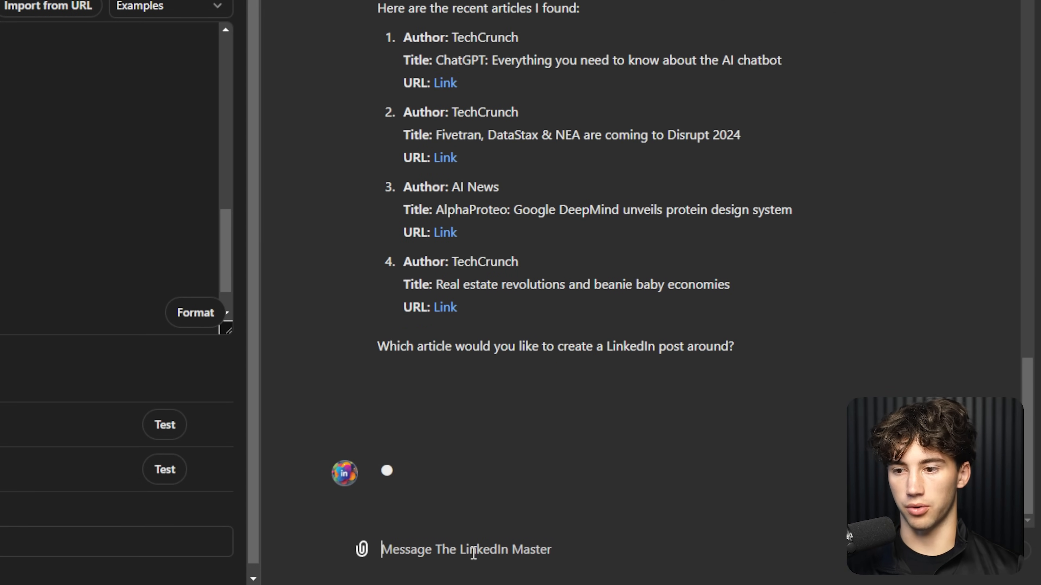
pyautogui.write('post')
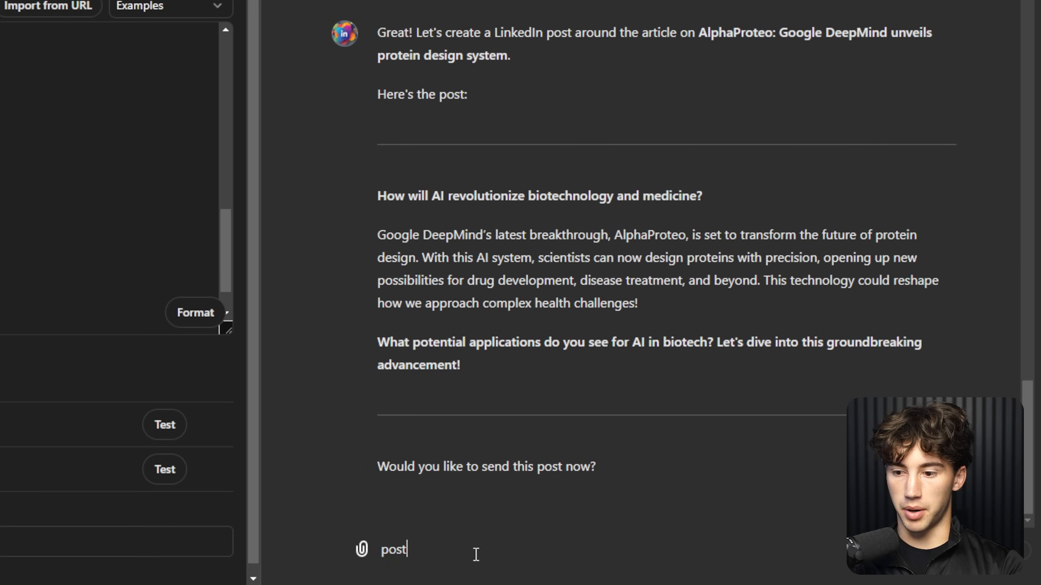
pyautogui.press('Return')
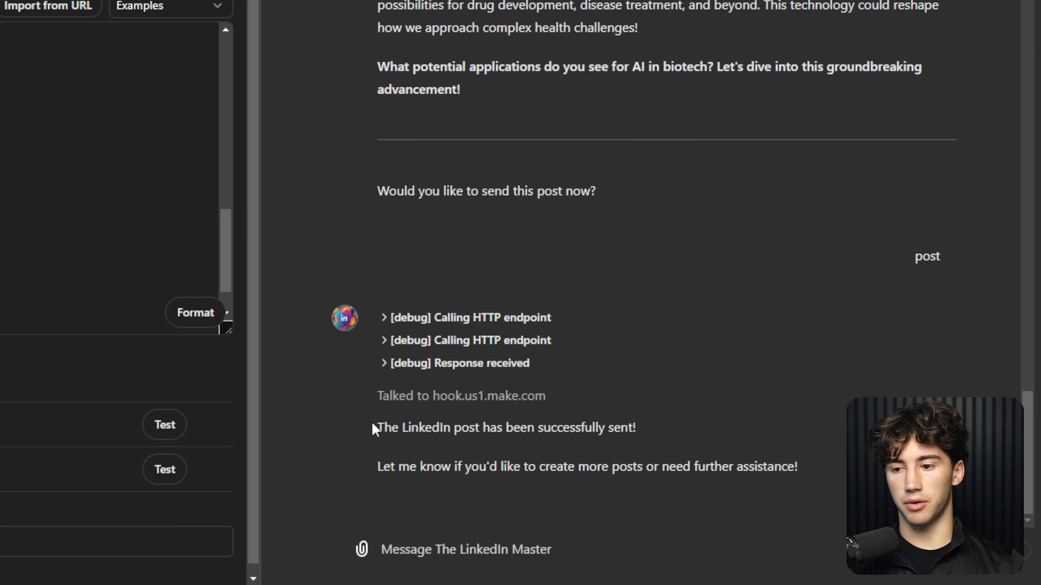
pyautogui.moveTo(372, 424); pyautogui.dragTo(662, 422)
pyautogui.click(662, 422)
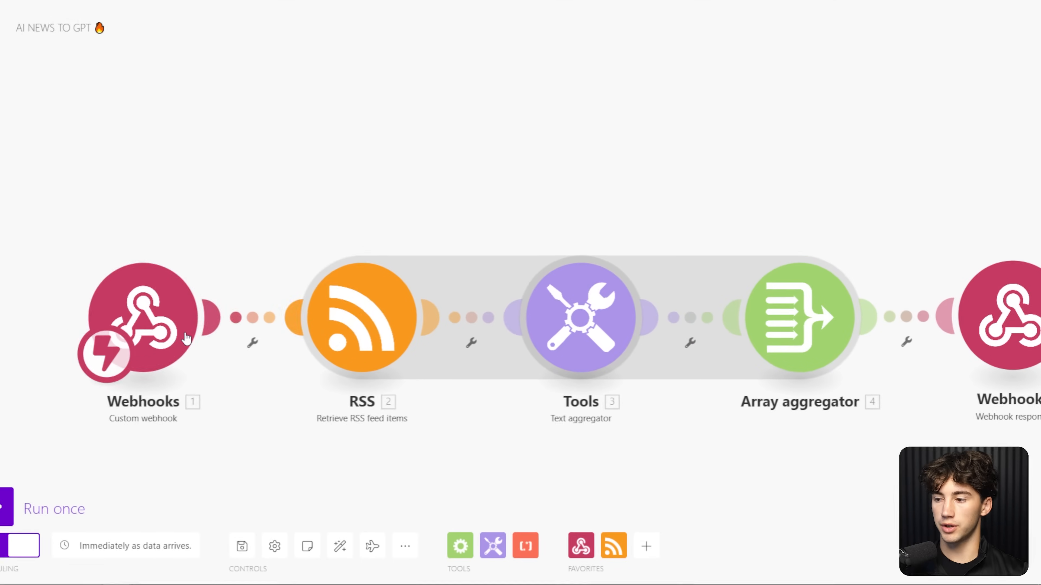
# Switch to ChatGPT and leave the action editor of The LinkedIn Master, returning to the GPT's main configuration
pyautogui.moveTo(210, 332); pyautogui.dragTo(156, 331)
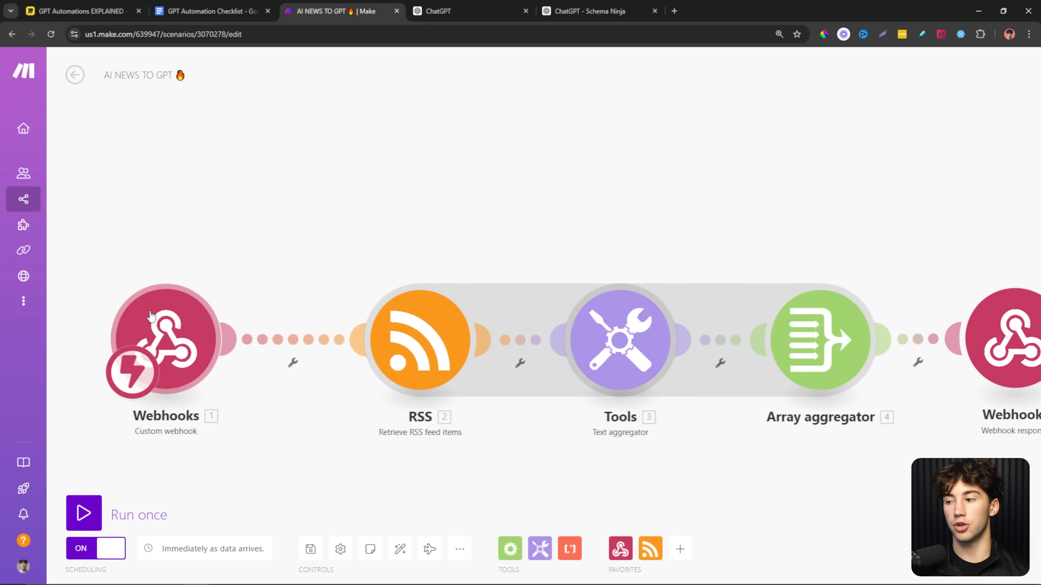
pyautogui.click(415, 7)
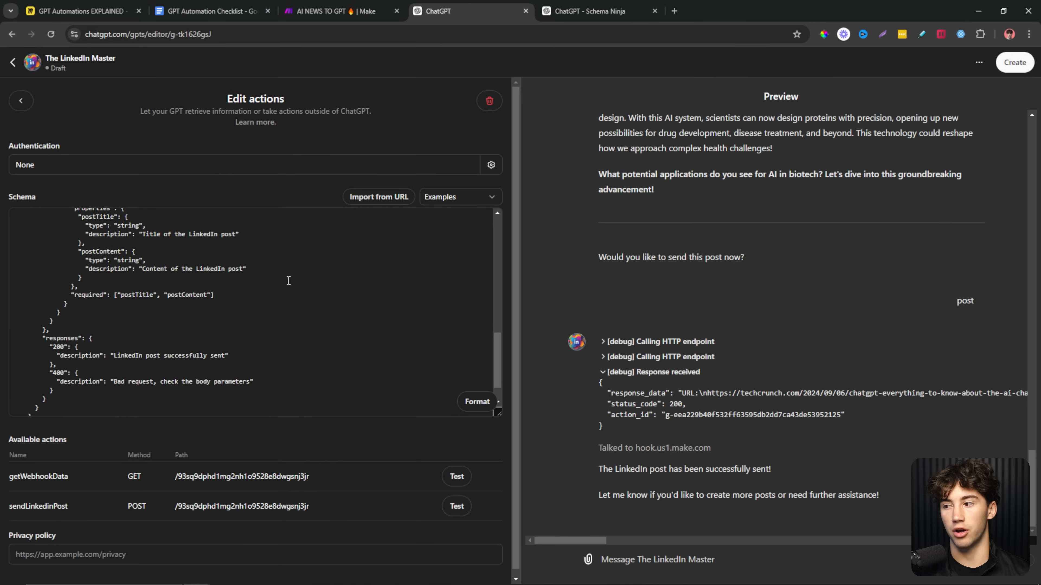
pyautogui.click(21, 100)
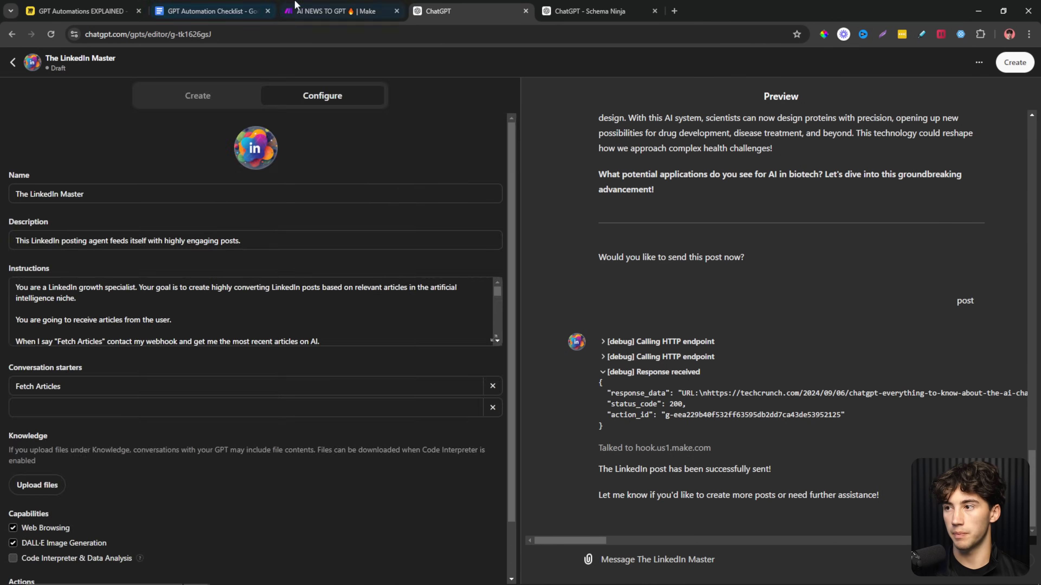
# In Make's AI NEWS TO GPT scenario, move the RSS module away from the custom webhook and unlink the two
pyautogui.click(380, 11)
pyautogui.click(293, 363)
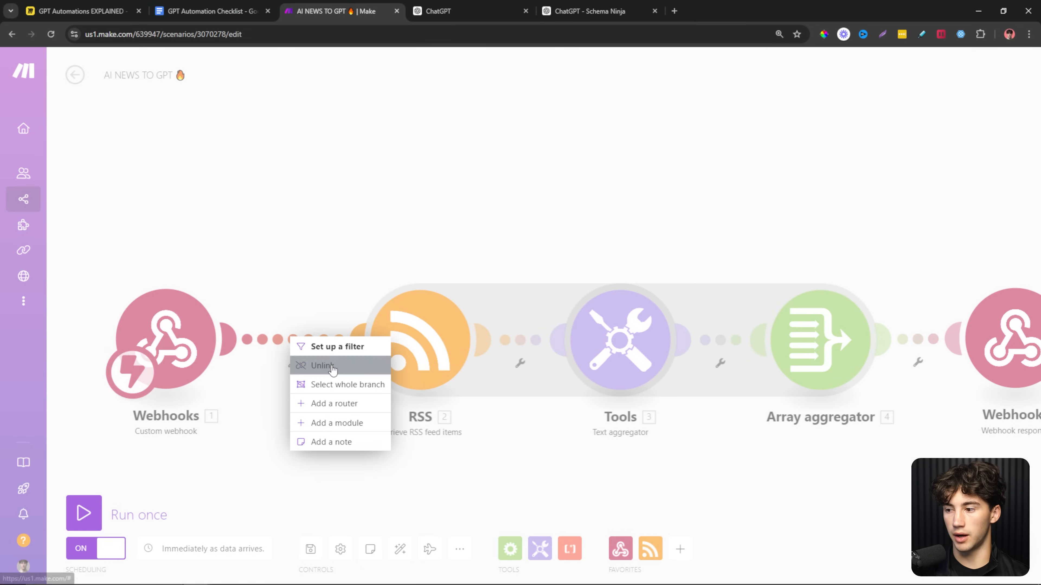
pyautogui.click(330, 365)
pyautogui.moveTo(411, 360); pyautogui.dragTo(434, 361)
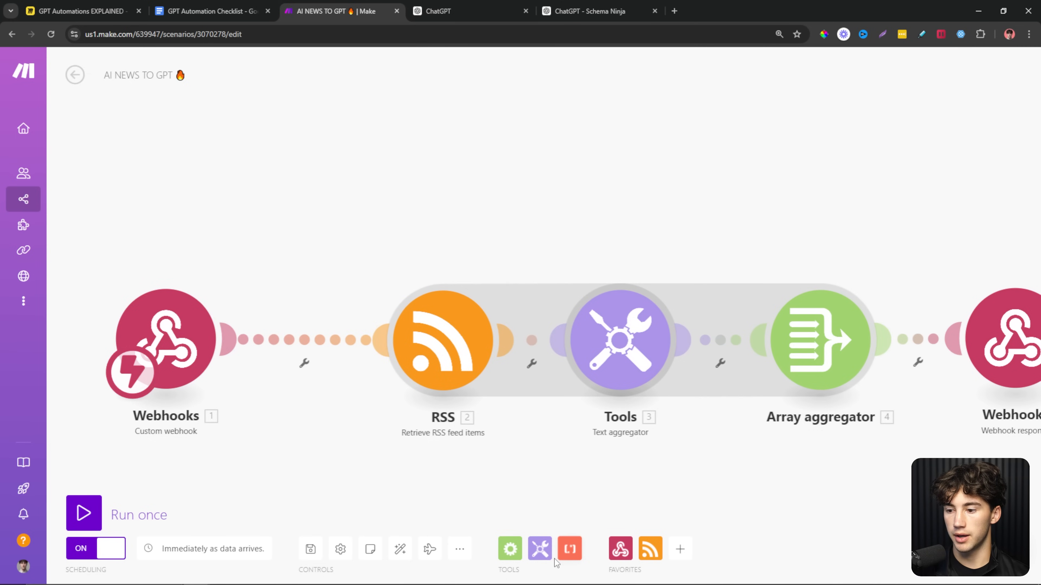
pyautogui.click(510, 548)
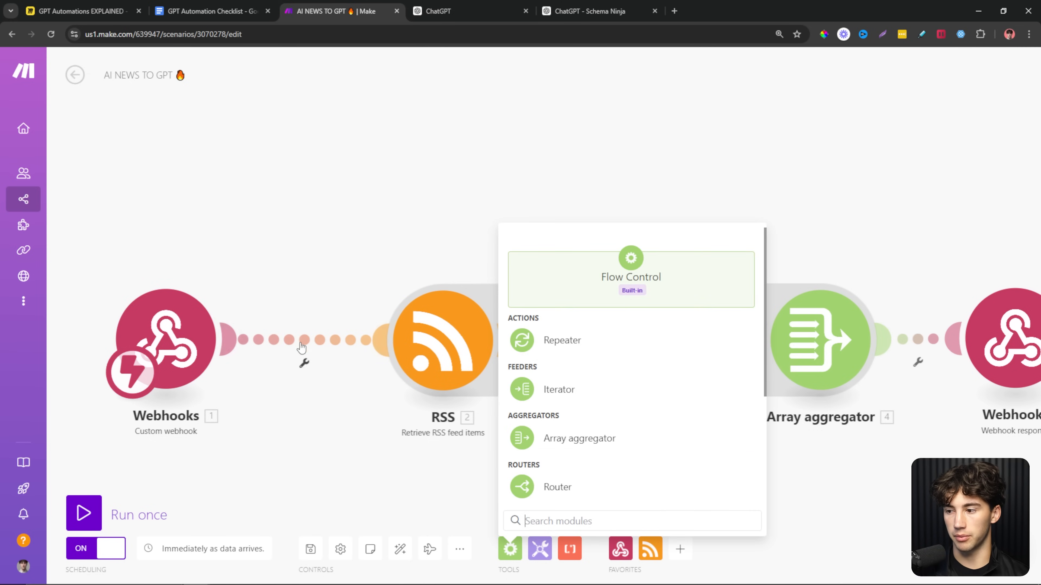
pyautogui.click(304, 363)
pyautogui.click(324, 365)
# Insert a Router between the custom webhook and the RSS module, and space out the modules around it
pyautogui.scroll(-5, 580, 484)
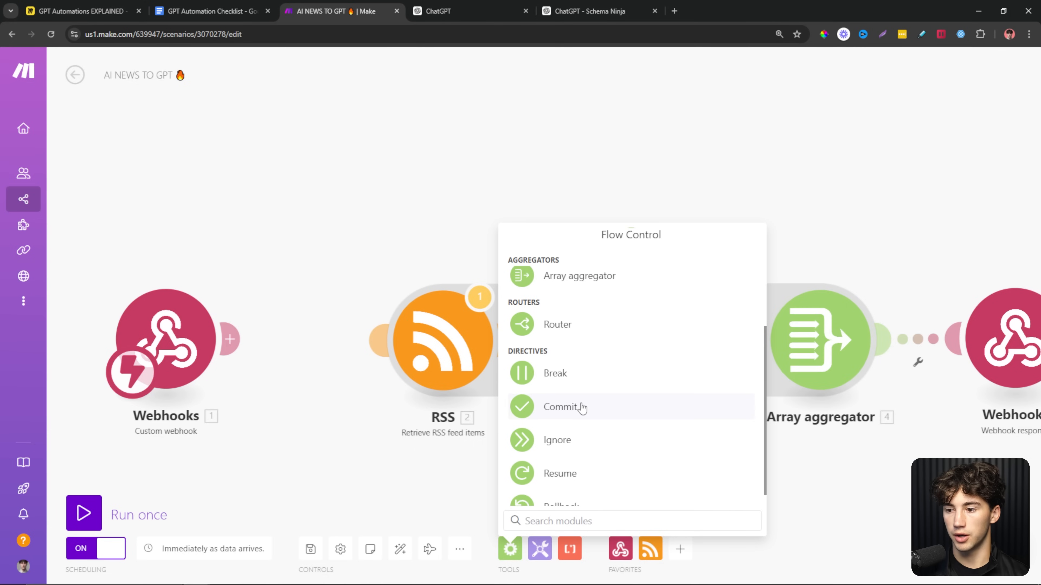
pyautogui.scroll(5, 581, 407)
pyautogui.click(579, 491)
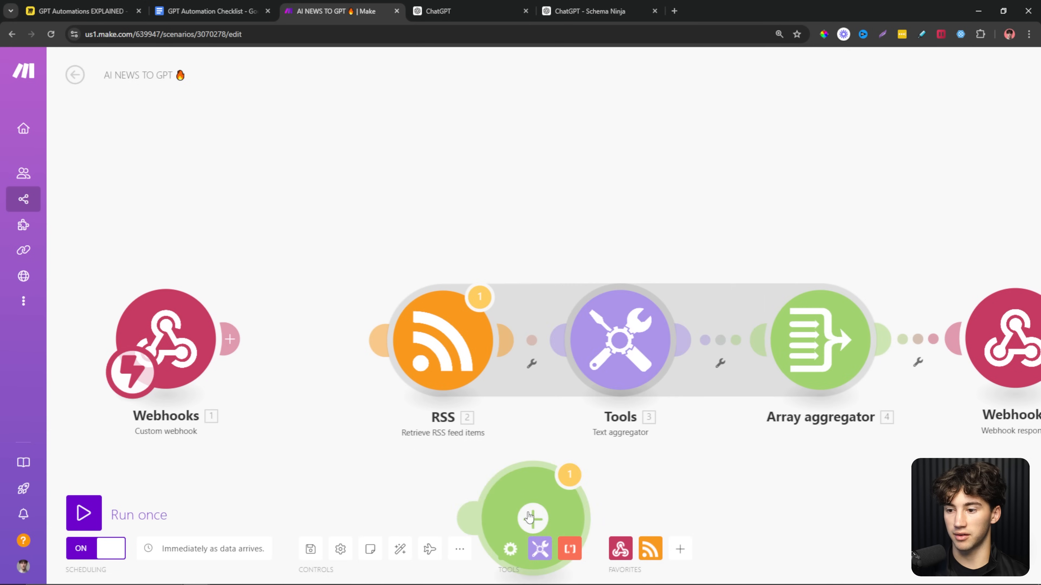
pyautogui.moveTo(310, 349); pyautogui.dragTo(289, 348)
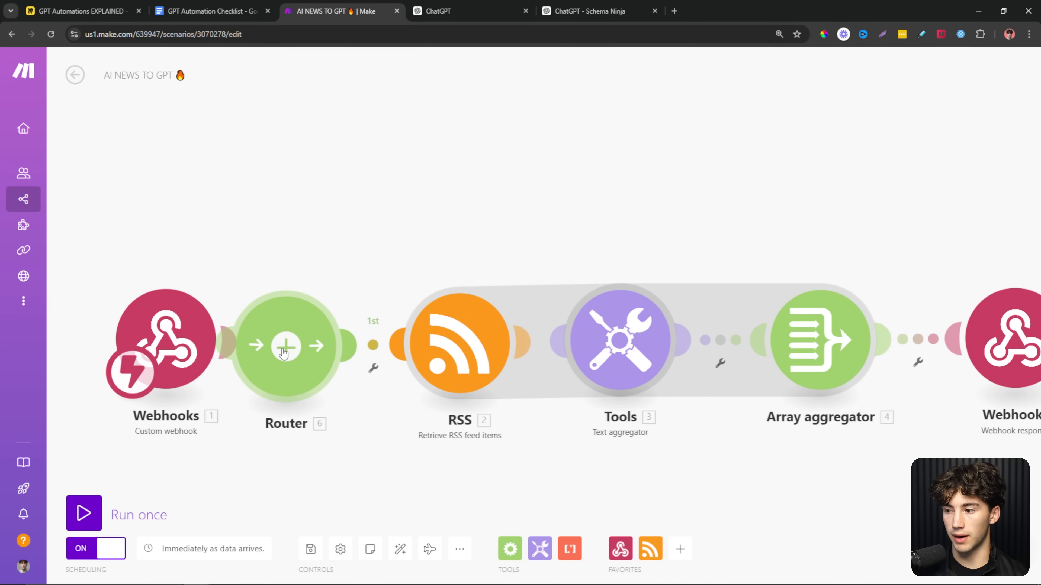
pyautogui.moveTo(207, 341); pyautogui.dragTo(144, 344)
pyautogui.scroll(-4, 314, 356)
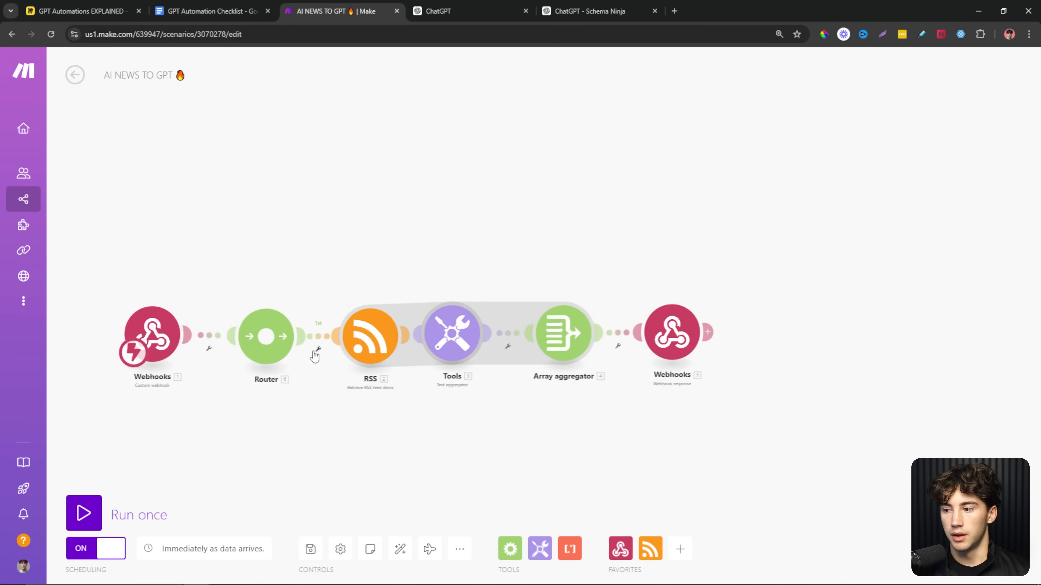
pyautogui.scroll(2, 293, 358)
pyautogui.moveTo(345, 228); pyautogui.dragTo(393, 243)
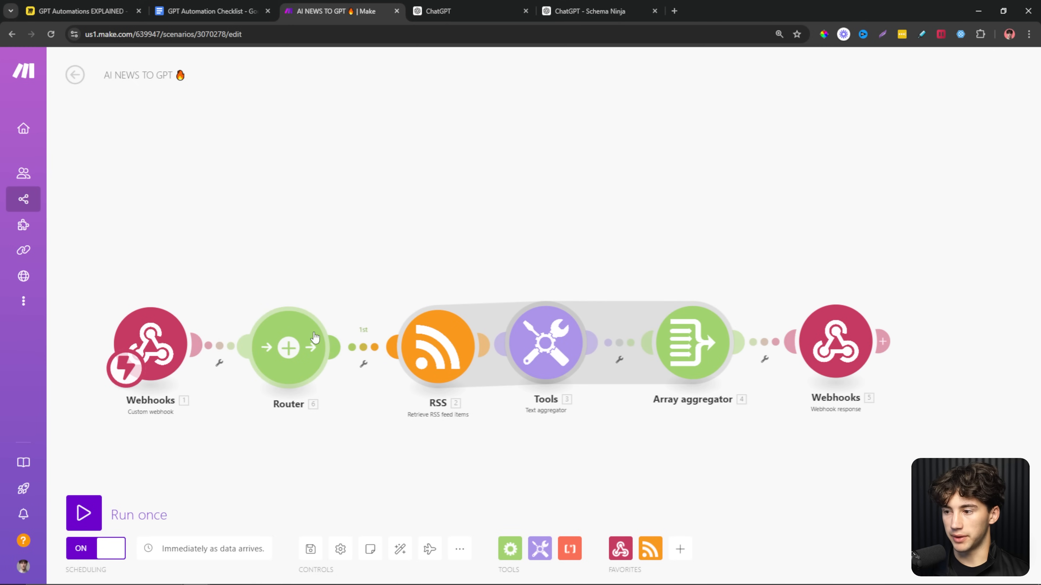
# Add a LinkedIn Create a User Text Post module and attach it above the RSS branch as the Router's second route
pyautogui.click(680, 550)
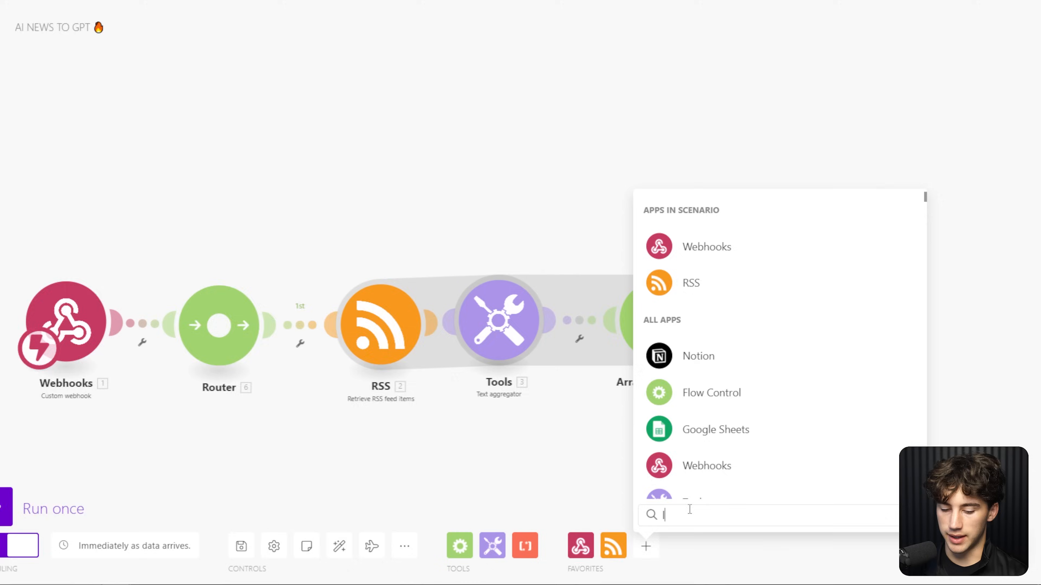
pyautogui.write('linkedin')
pyautogui.press('Return')
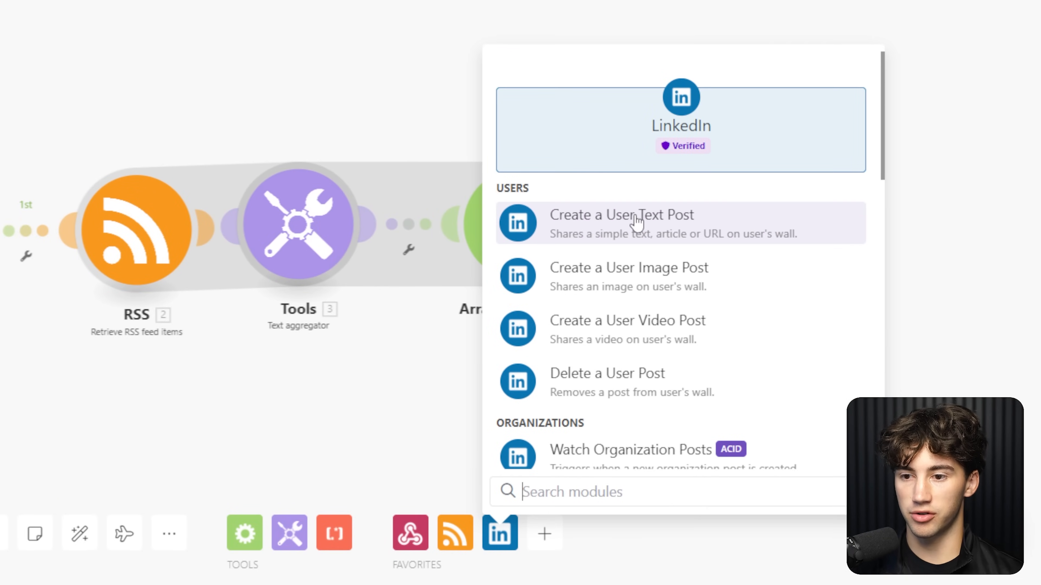
pyautogui.click(598, 223)
pyautogui.moveTo(611, 180); pyautogui.dragTo(665, 177)
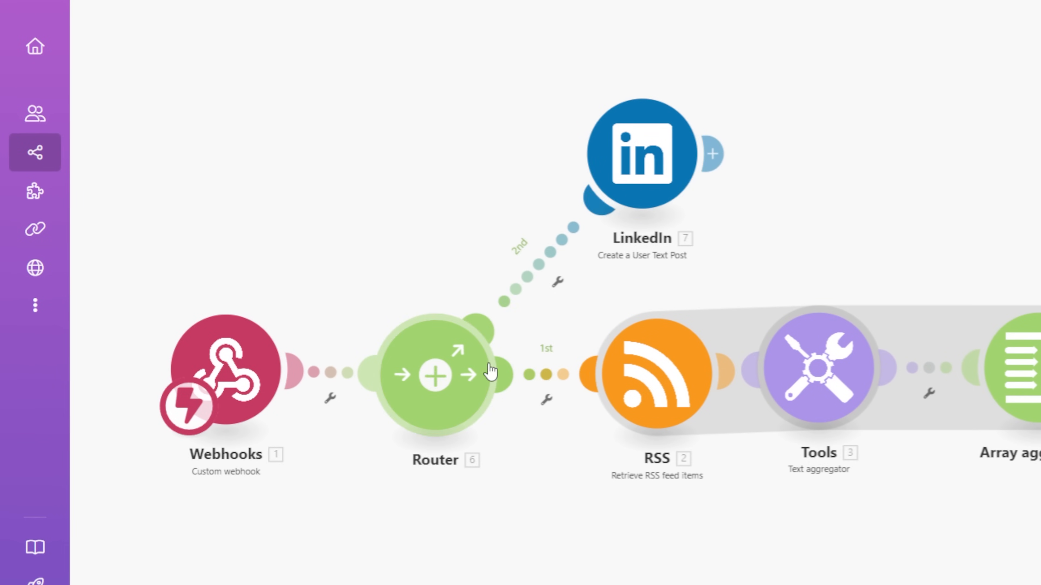
pyautogui.moveTo(657, 162); pyautogui.dragTo(670, 169)
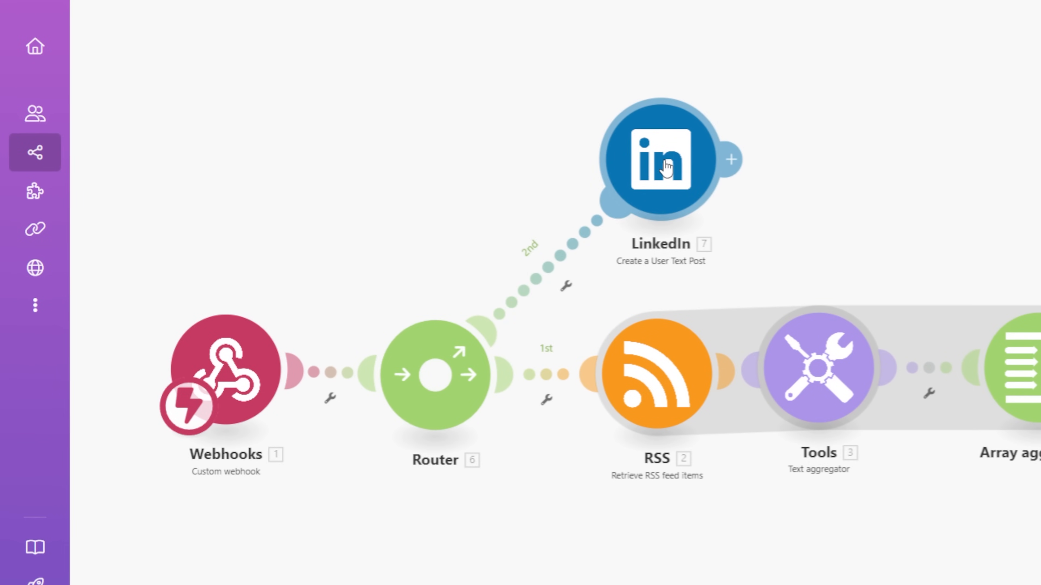
pyautogui.rightClick(948, 198)
# Set up a filter on the route between the Router and LinkedIn, labelled "condition setting"
pyautogui.scroll(3, 523, 294)
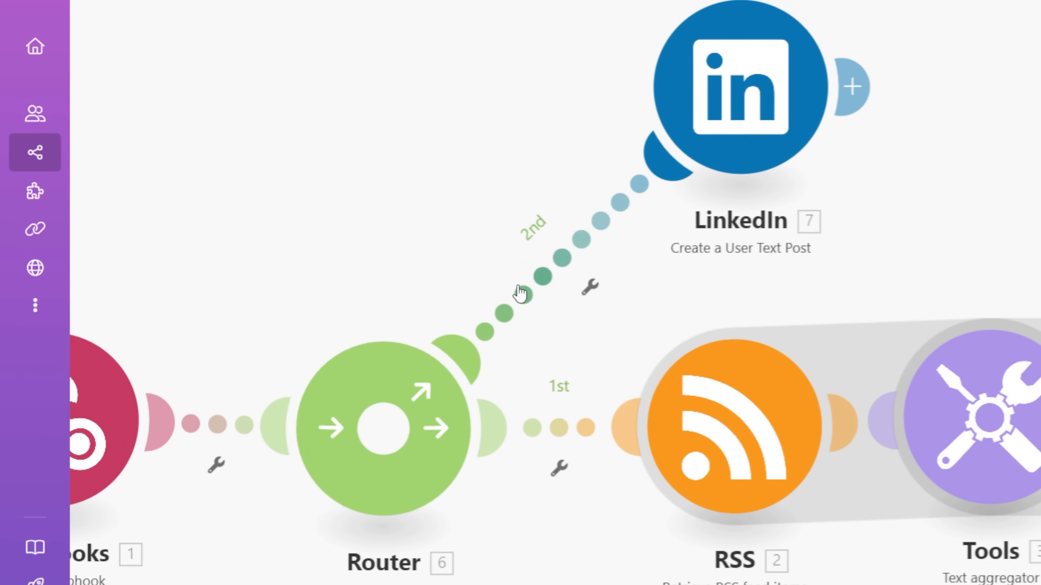
pyautogui.click(593, 295)
pyautogui.click(606, 306)
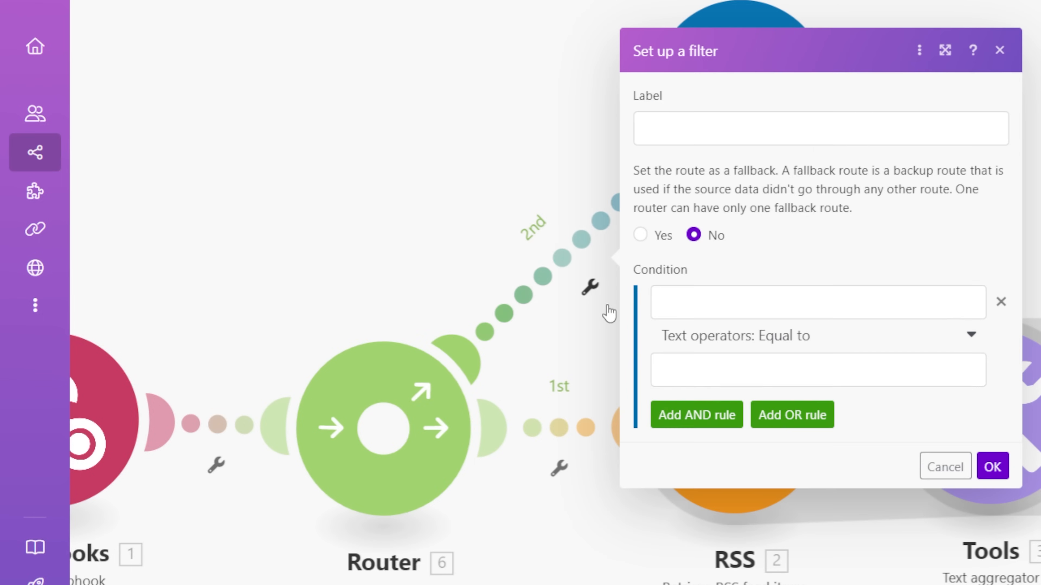
pyautogui.click(715, 132)
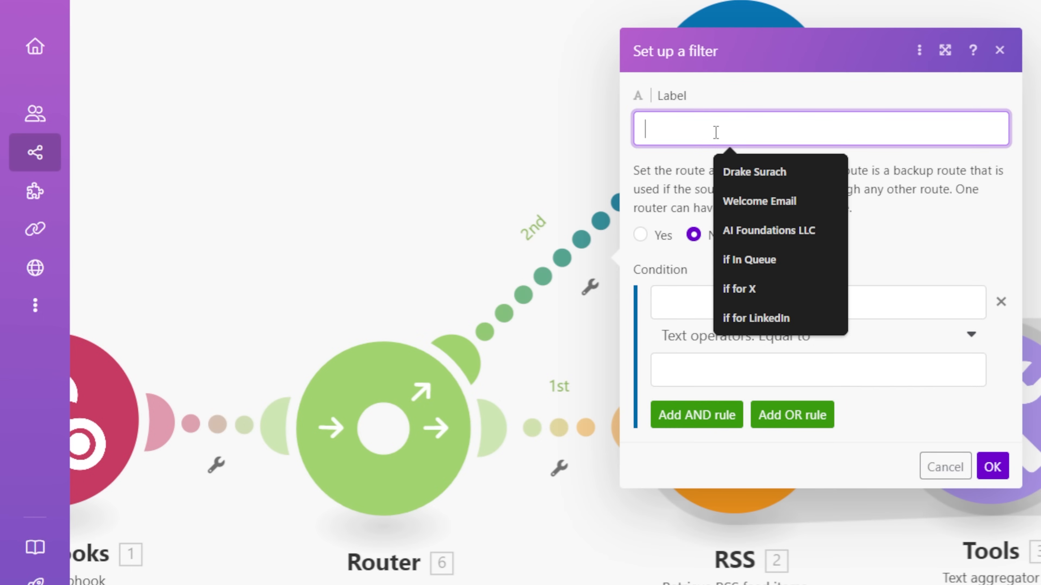
pyautogui.write('condtion setting')
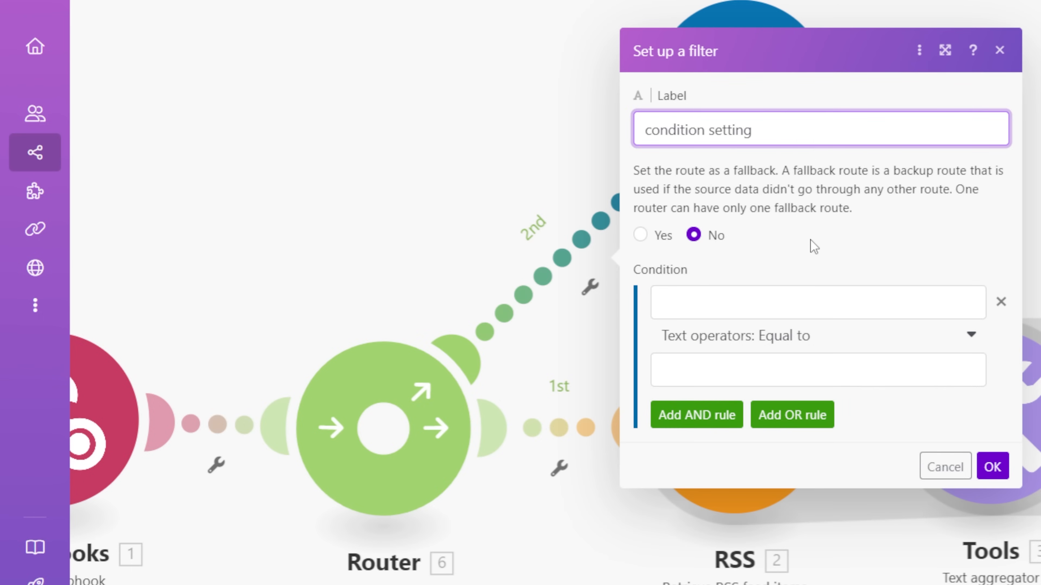
# Set the LinkedIn route's filter condition to the webhook's Method, Equal to (case insensitive), POST, and save the filter
pyautogui.click(706, 296)
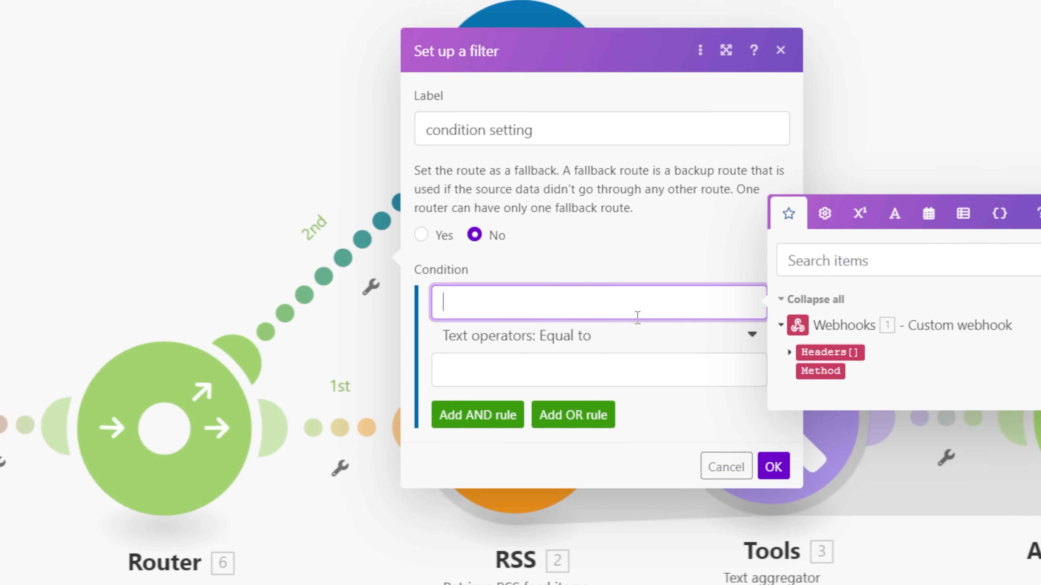
pyautogui.click(820, 371)
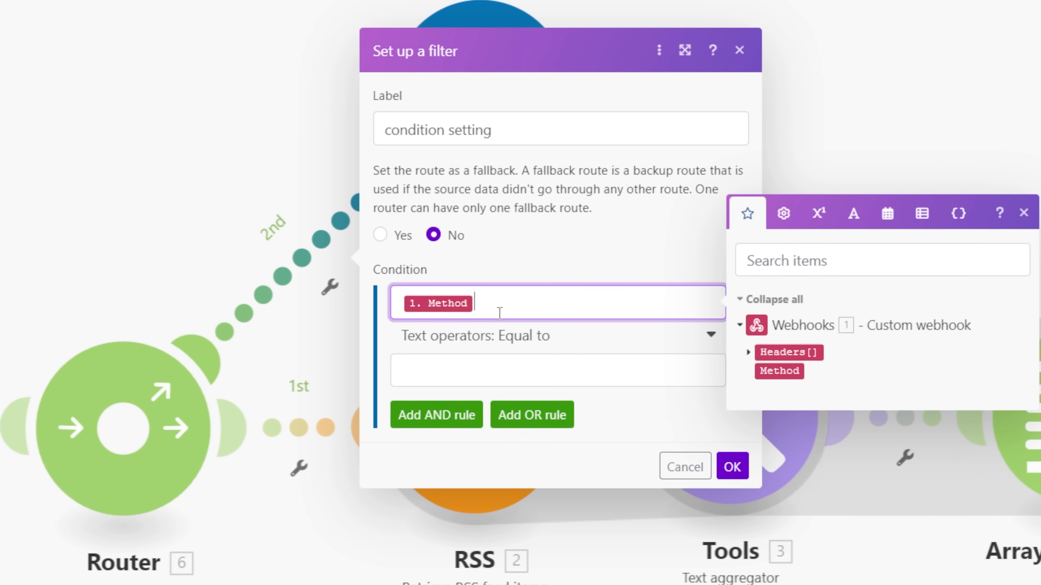
pyautogui.click(509, 362)
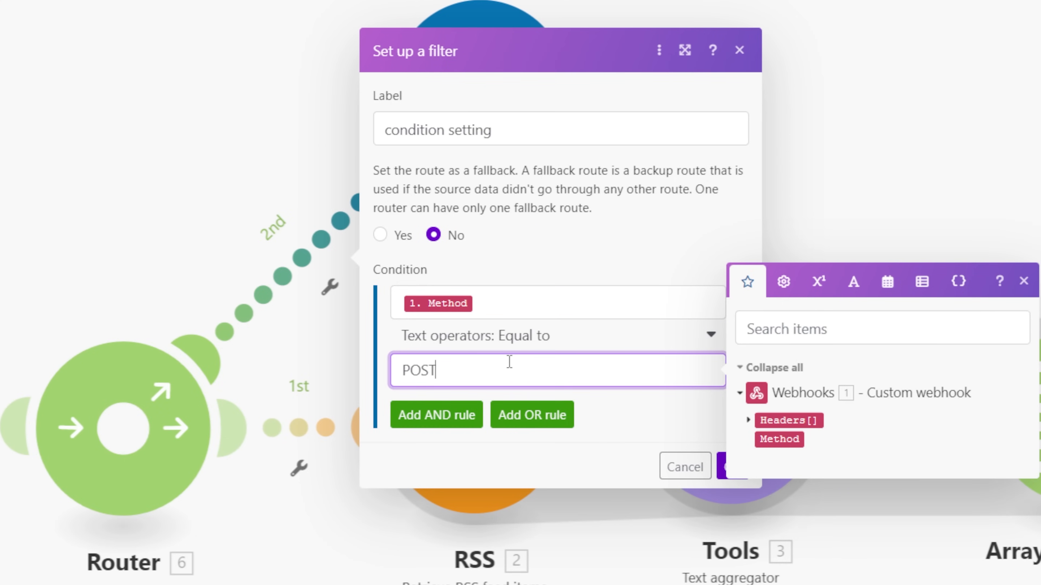
pyautogui.click(493, 346)
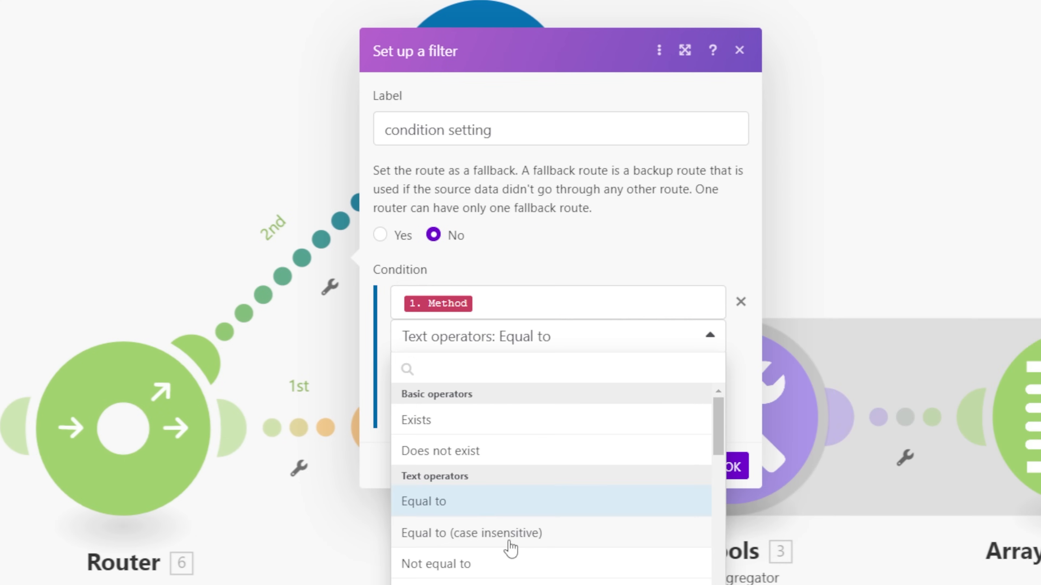
pyautogui.click(535, 542)
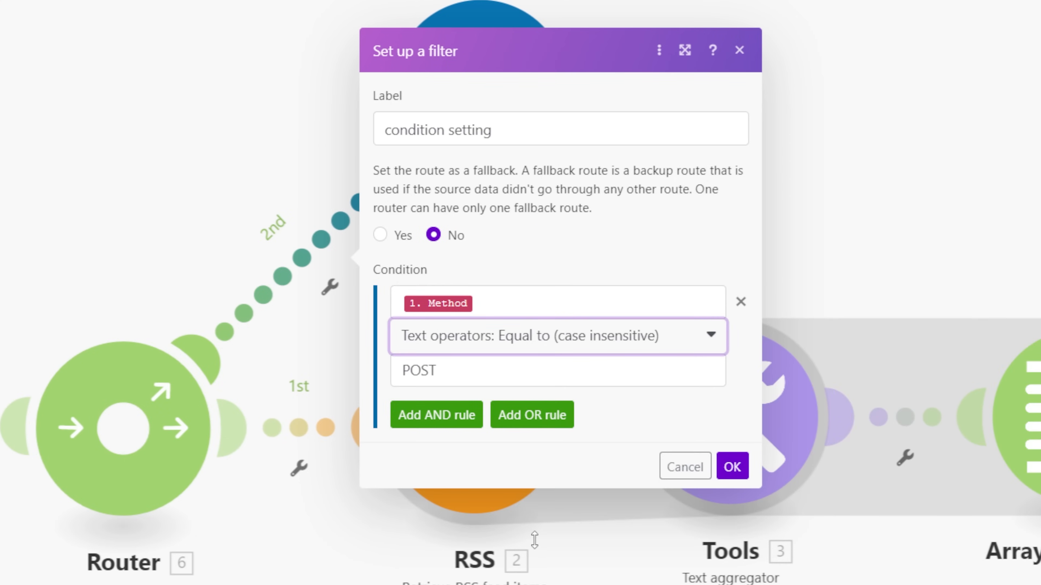
pyautogui.click(738, 467)
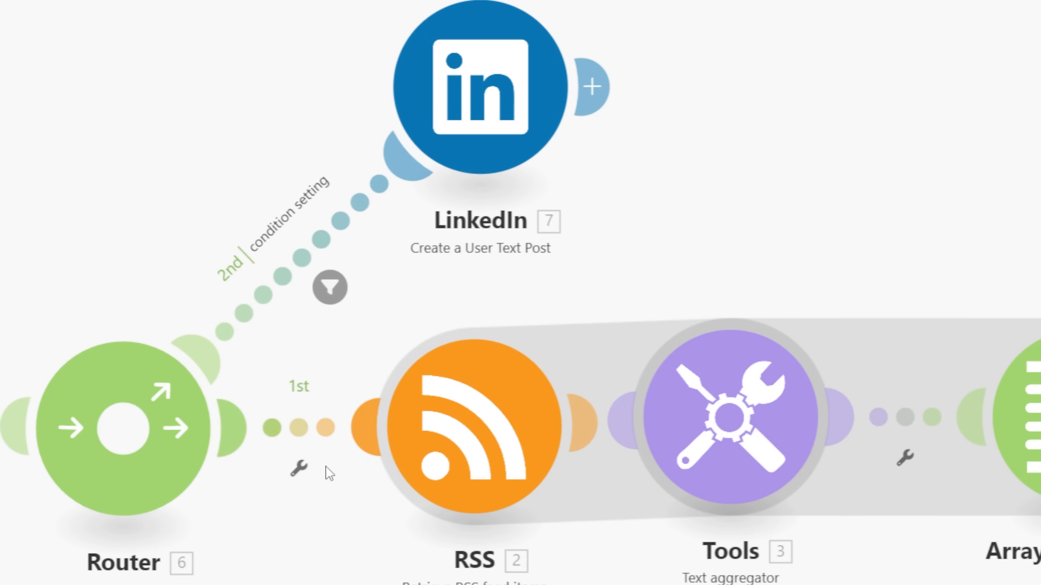
# Make the route from the Router to RSS the fallback route, and nudge the LinkedIn module slightly
pyautogui.click(305, 426)
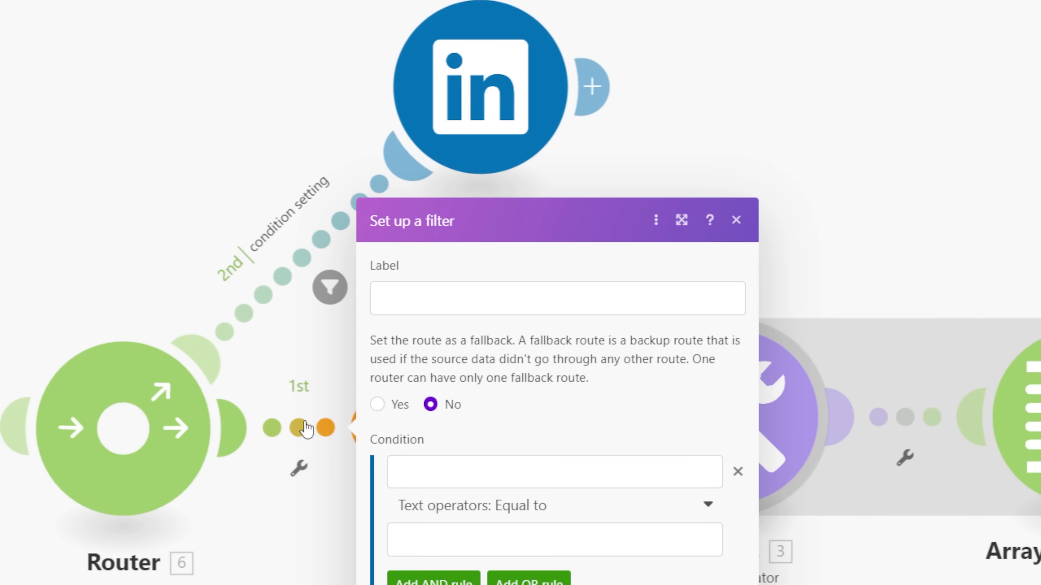
pyautogui.click(376, 405)
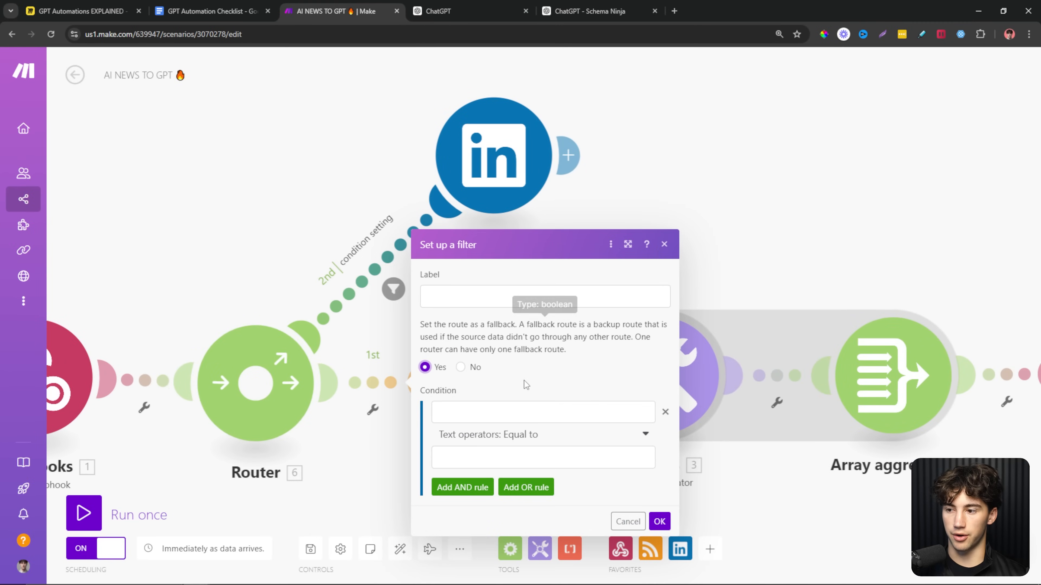
pyautogui.click(659, 522)
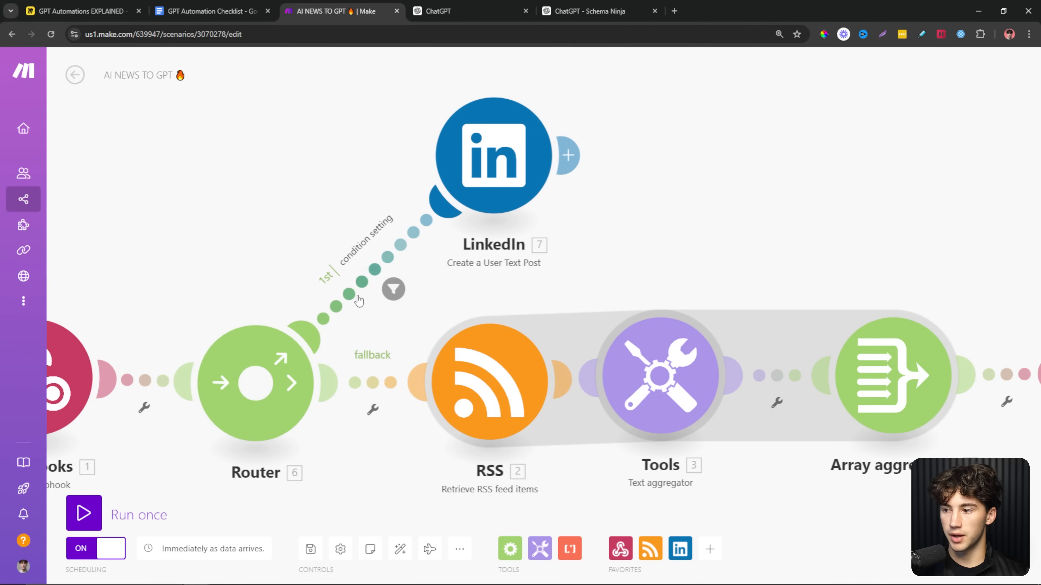
pyautogui.moveTo(503, 166)
pyautogui.mouseDown()
pyautogui.moveTo(478, 168)
pyautogui.moveTo(487, 168)
pyautogui.mouseUp()
# In the ChatGPT preview, examine the reply to "send data again" and expand its response-received debug details
pyautogui.hotkey('ctrl', 'Tab')
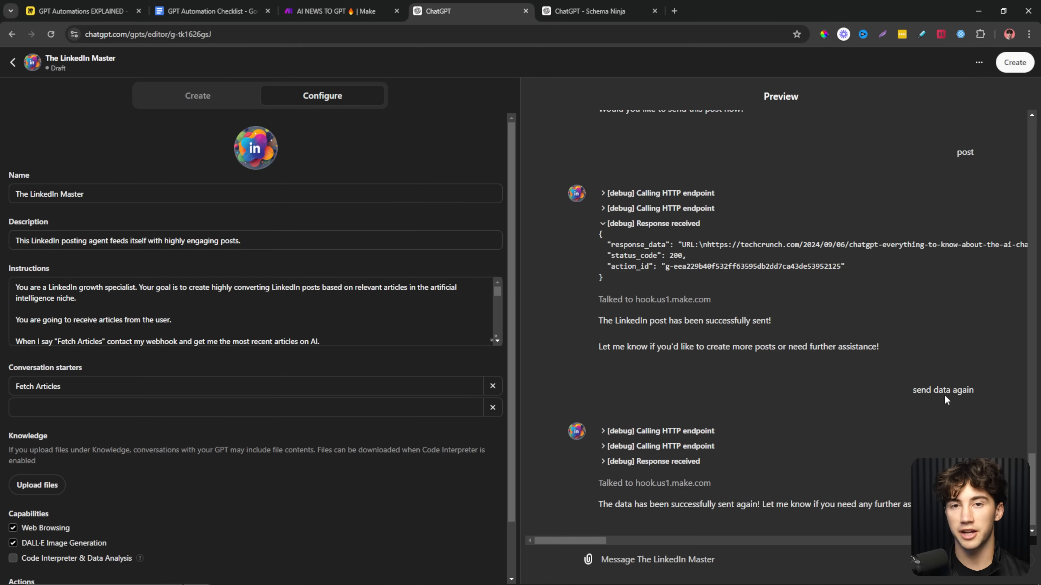
pyautogui.moveTo(913, 390); pyautogui.dragTo(984, 390)
pyautogui.click(941, 343)
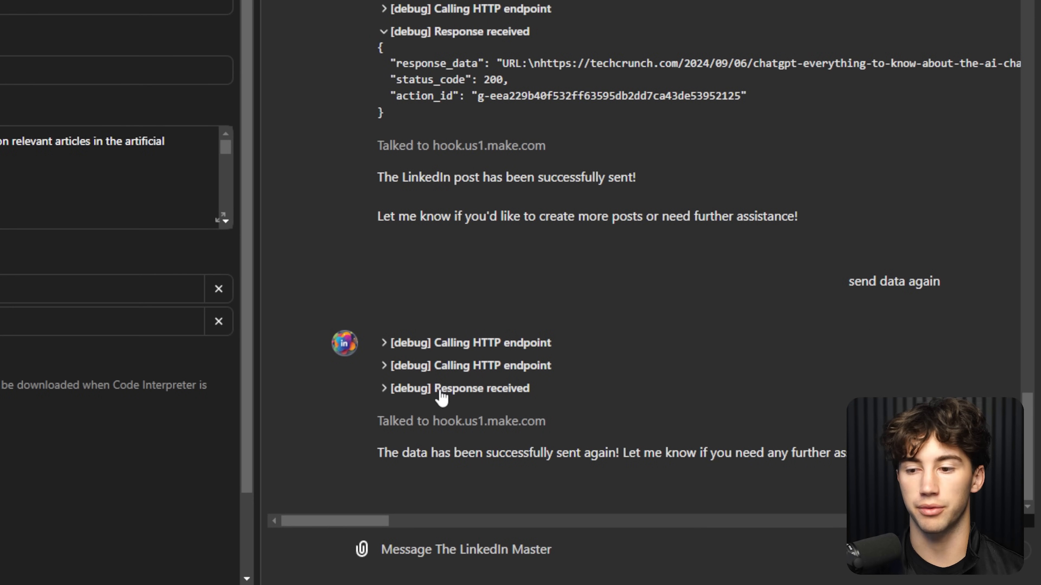
pyautogui.scroll(5, 809, 225)
pyautogui.scroll(-5, 861, 172)
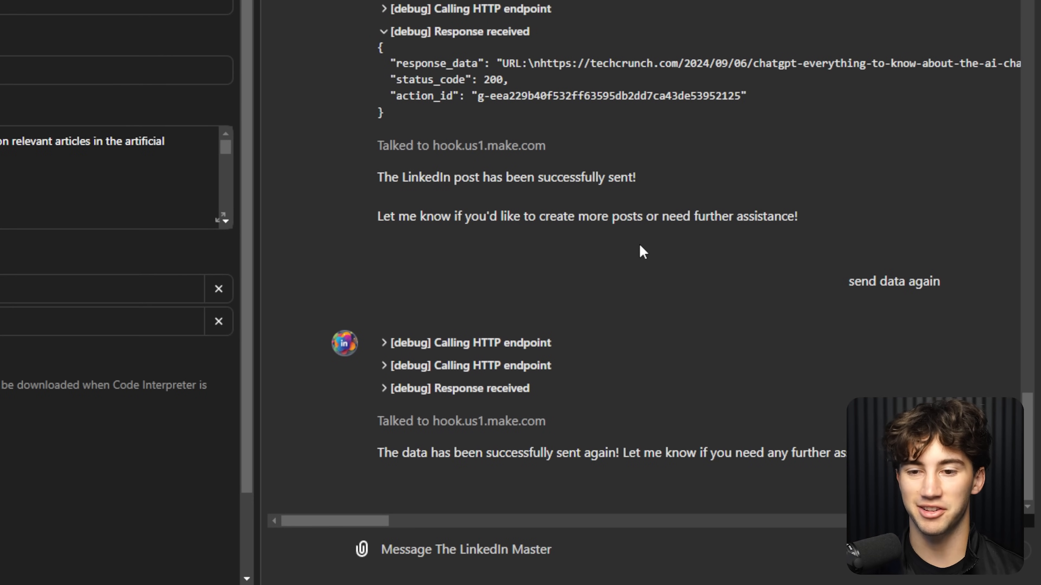
pyautogui.click(408, 388)
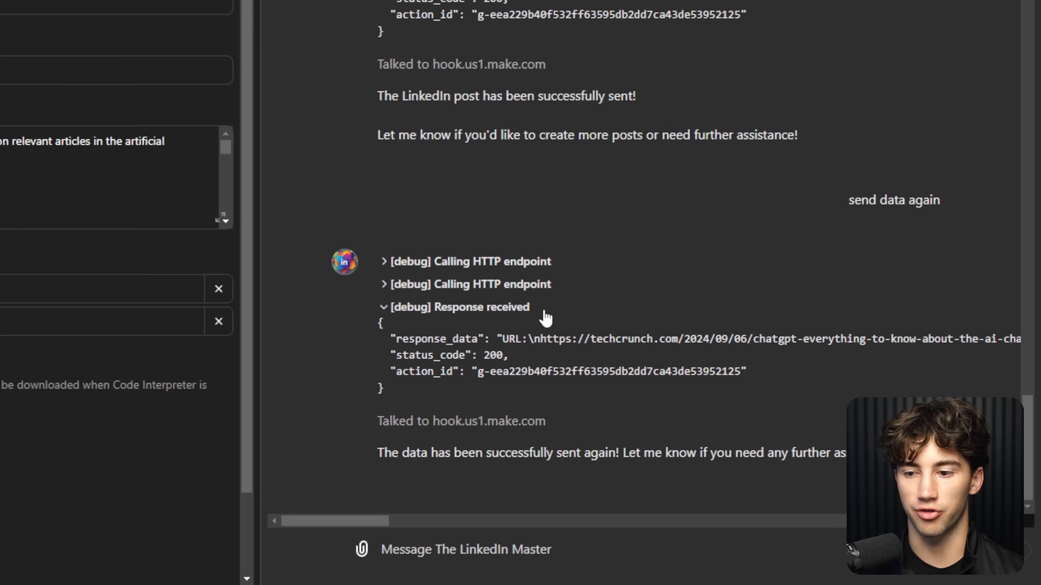
pyautogui.click(568, 304)
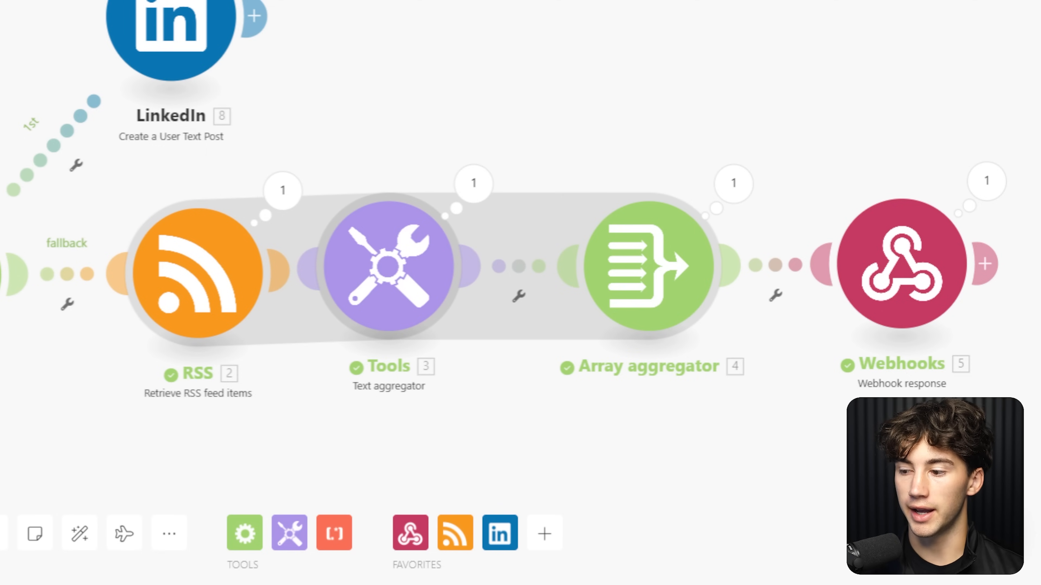
pyautogui.click(170, 9)
pyautogui.click(365, 6)
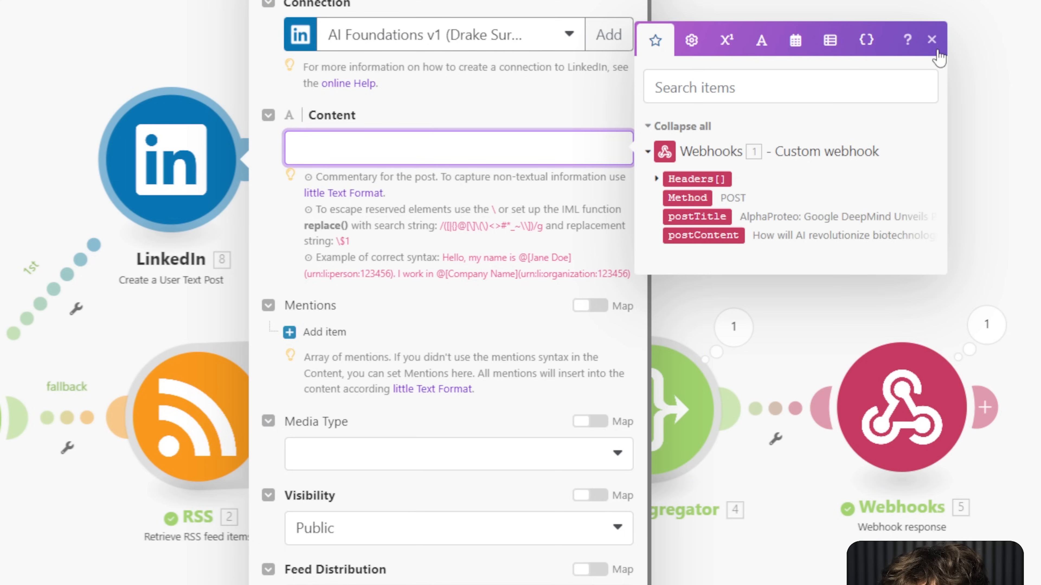
pyautogui.click(932, 41)
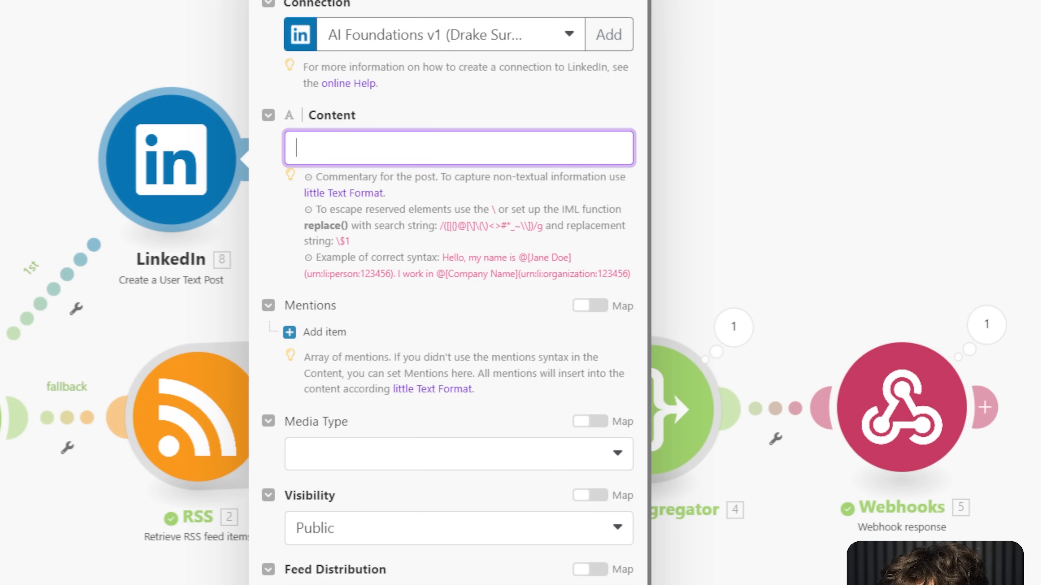
pyautogui.press('Escape')
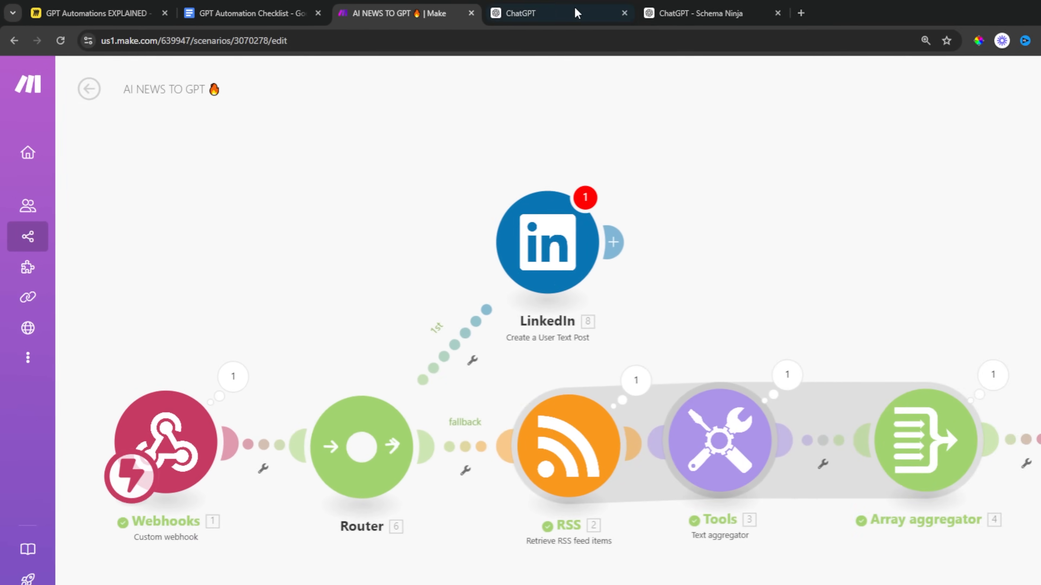
pyautogui.click(731, 17)
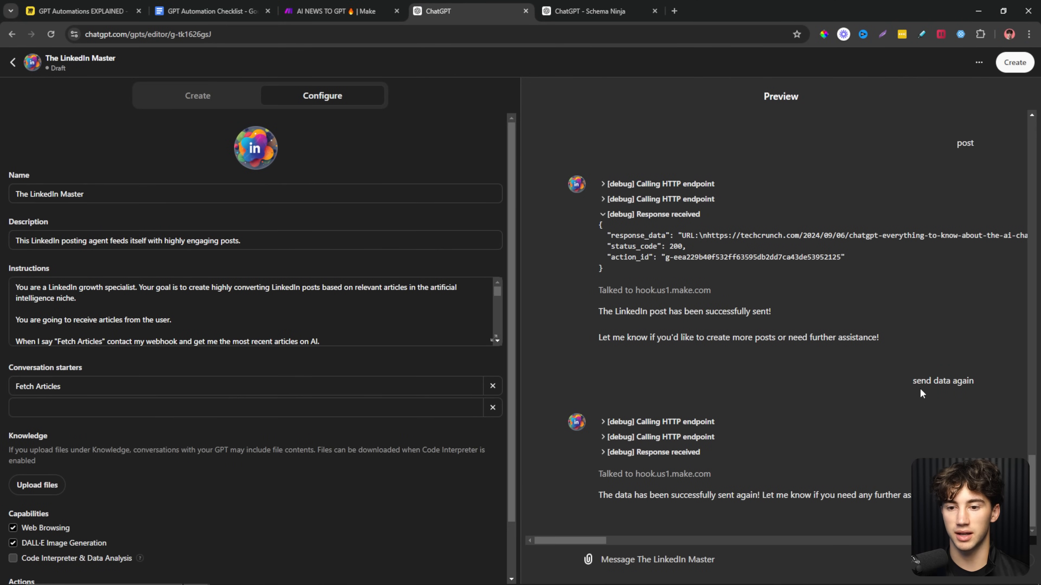
pyautogui.click(328, 11)
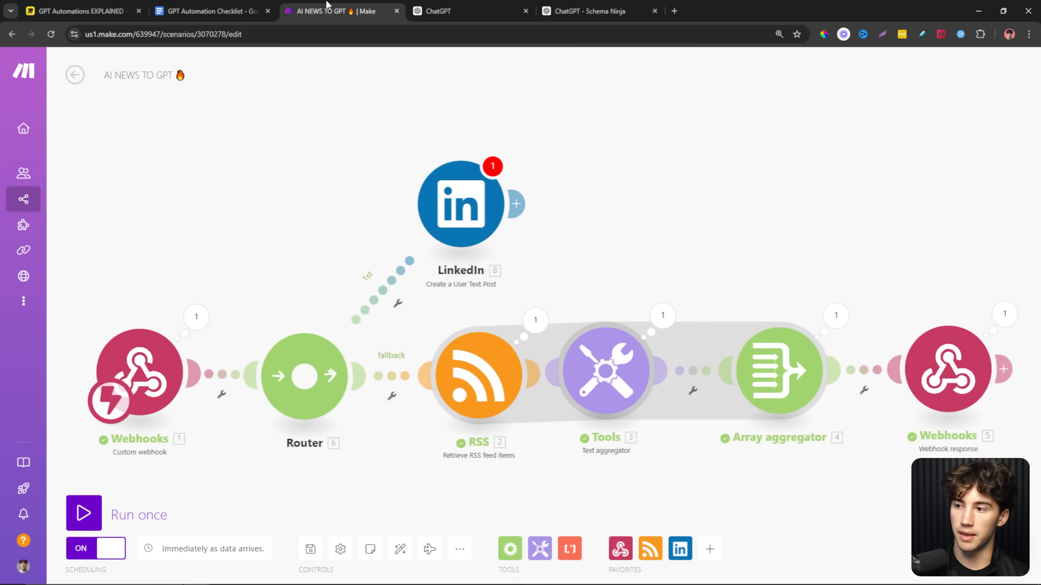
# Map the Custom webhook's postContent value into the Content of the LinkedIn Create a User Text Post module
pyautogui.click(454, 210)
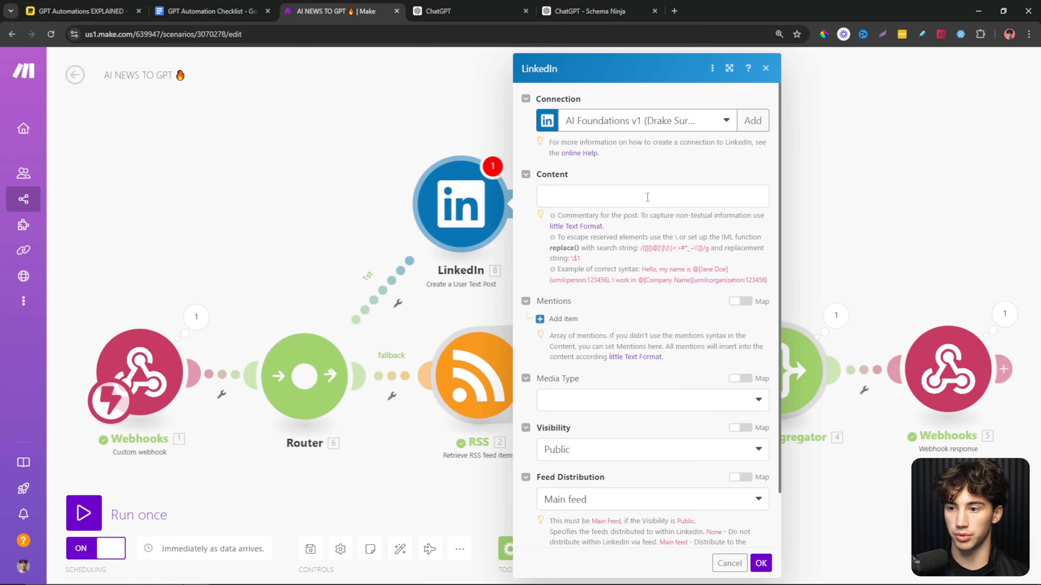
pyautogui.click(639, 196)
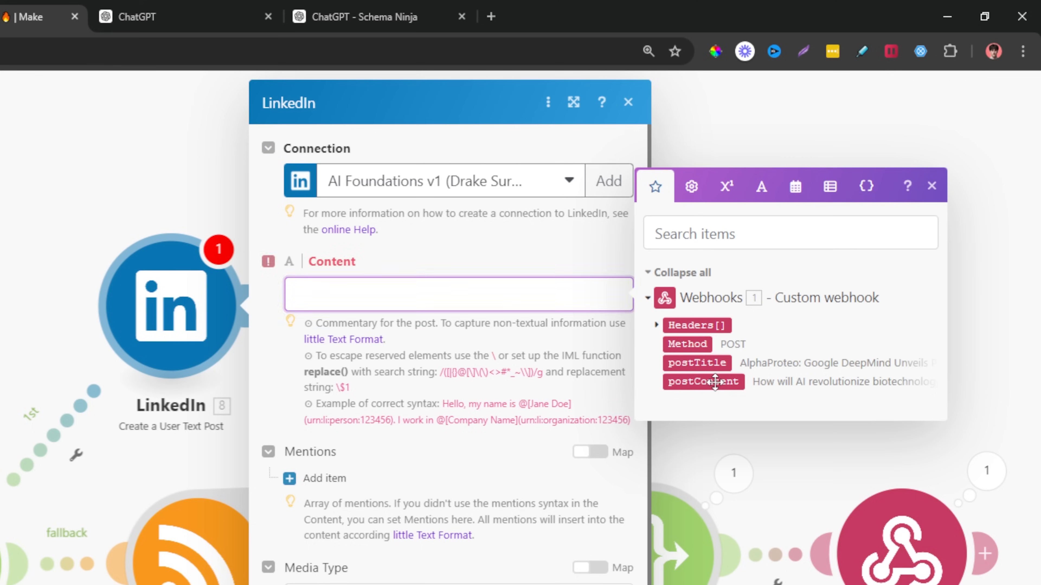
pyautogui.click(816, 255)
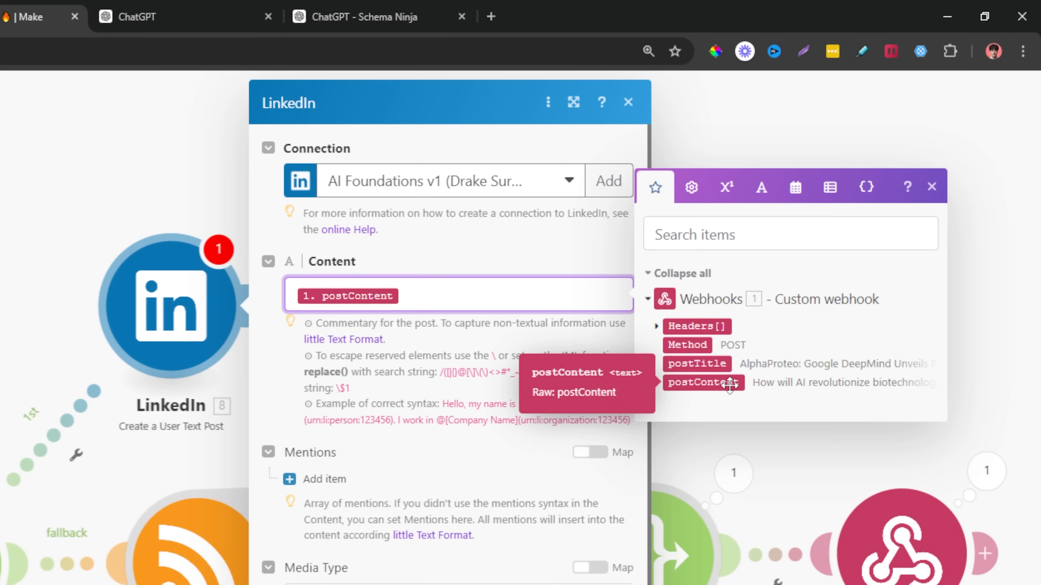
pyautogui.click(487, 234)
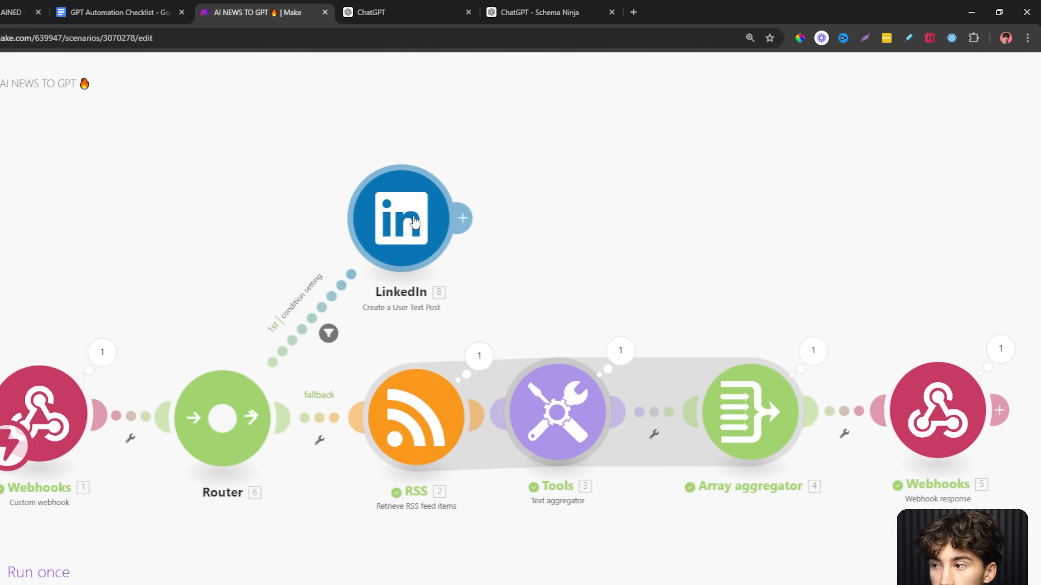
# Reopen the LinkedIn module to check its postContent mapping, accept its settings and save the scenario
pyautogui.click(415, 221)
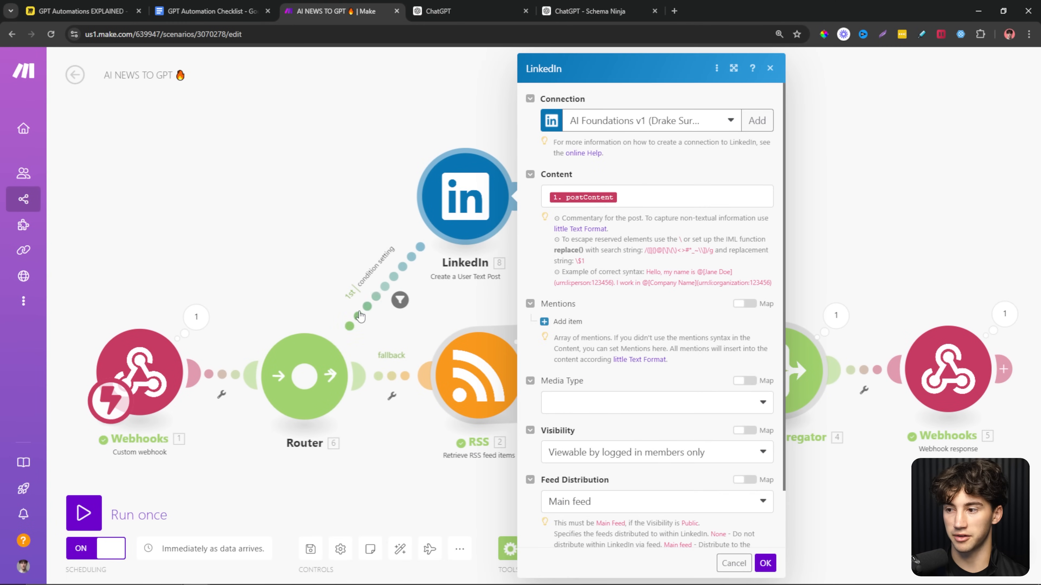
pyautogui.click(566, 198)
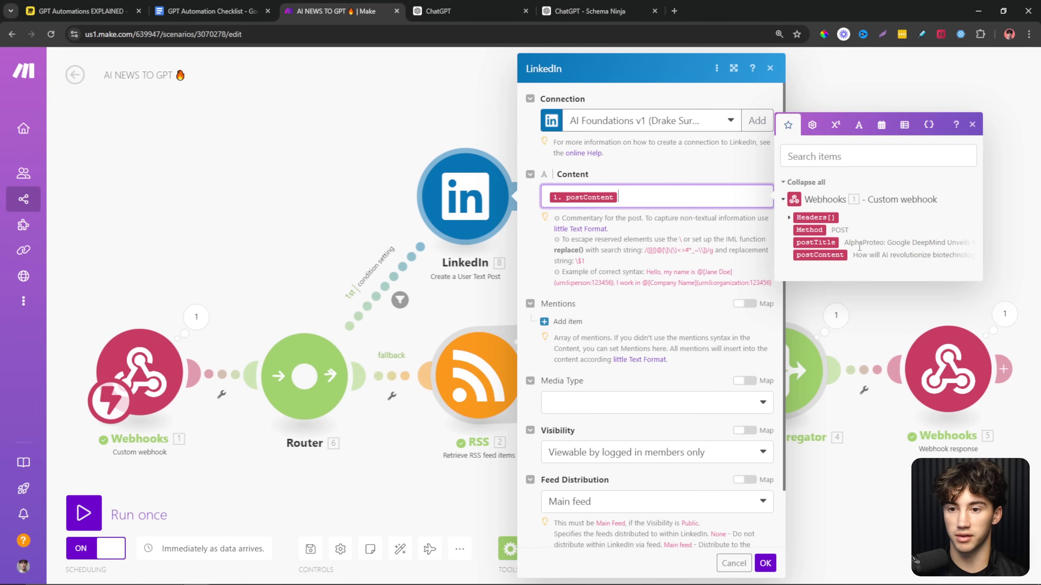
pyautogui.click(765, 563)
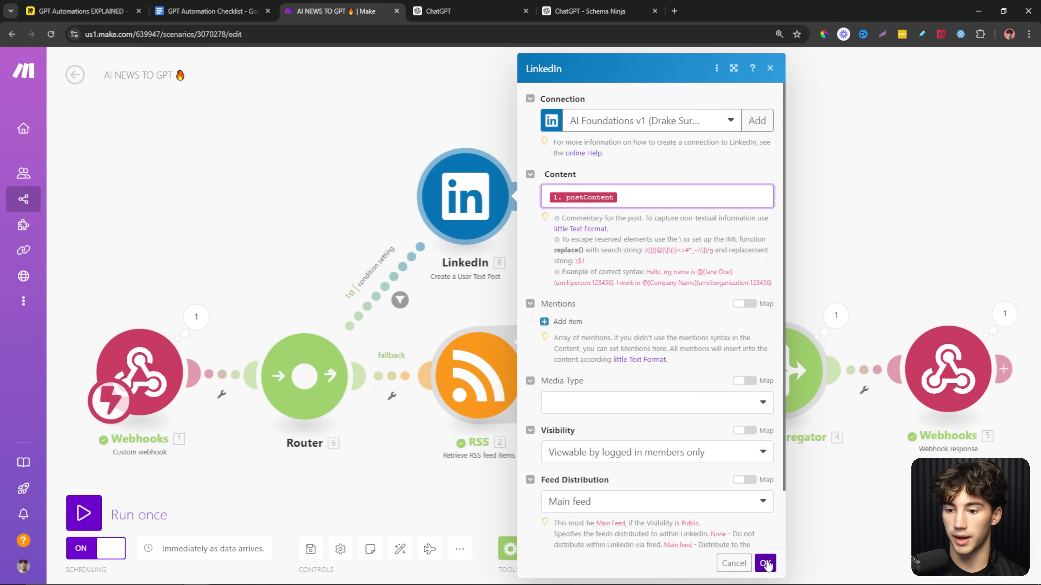
pyautogui.hotkey('ctrl', 's')
pyautogui.scroll(-1, 640, 200)
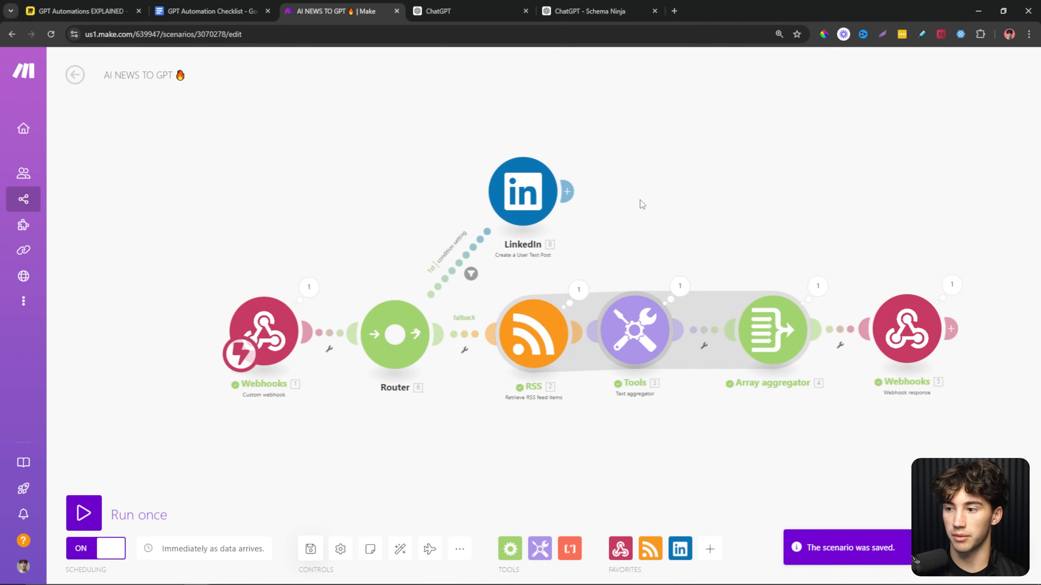
pyautogui.moveTo(787, 189); pyautogui.dragTo(657, 215)
# Switch to the GPT Automation Checklist in Google Docs, tick off "Send test data to POST (if doing POST)" and review the whole checklist
pyautogui.hotkey('ctrl', 'shift', 'Tab')
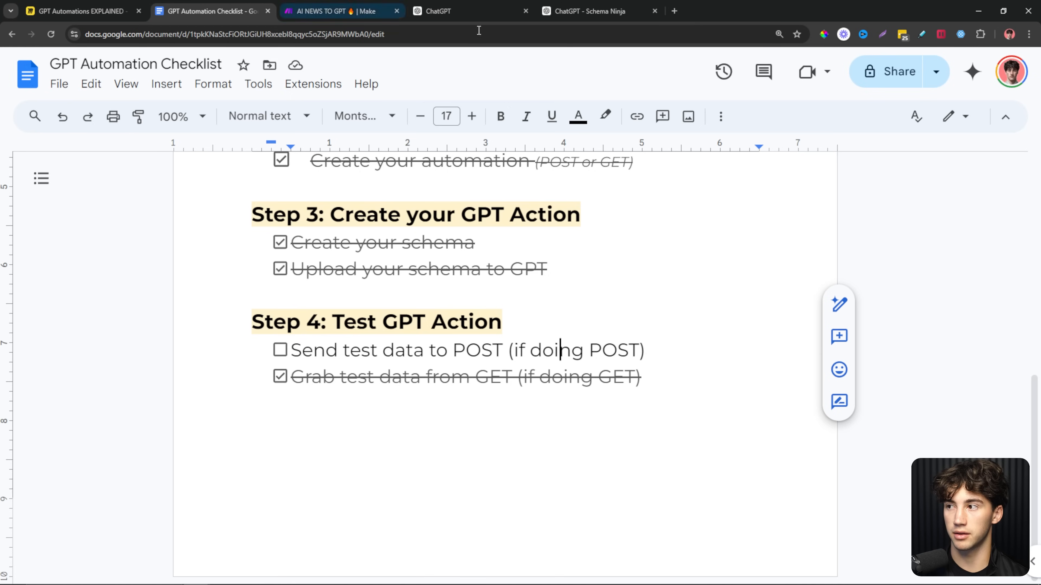
pyautogui.scroll(1, 282, 402)
pyautogui.click(280, 405)
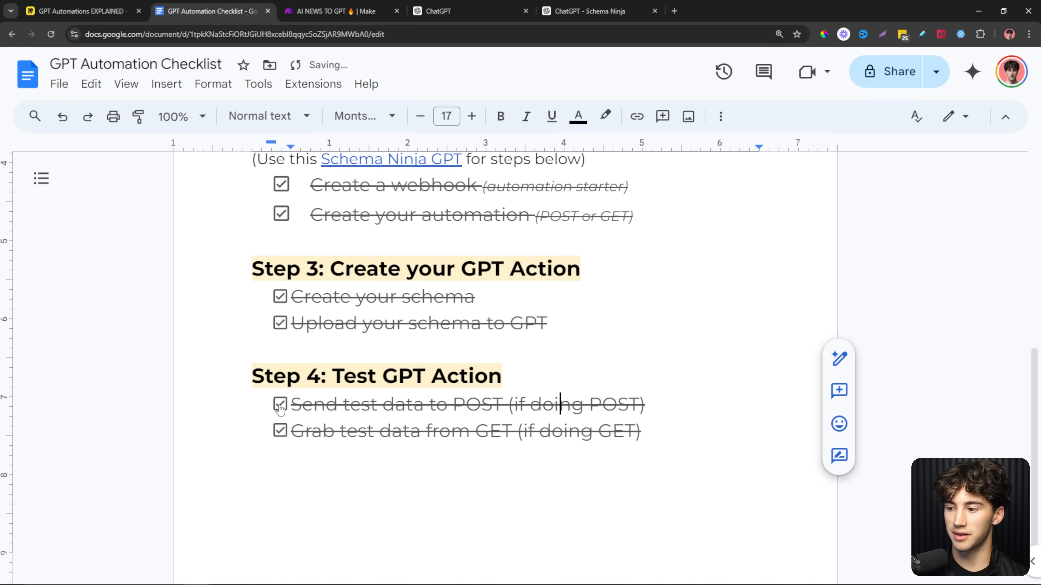
pyautogui.hotkey('ctrl', '-')
pyautogui.hotkey('ctrl', '-')
pyautogui.hotkey('ctrl', '-')
pyautogui.hotkey('ctrl', '-')
pyautogui.hotkey('ctrl', '-')
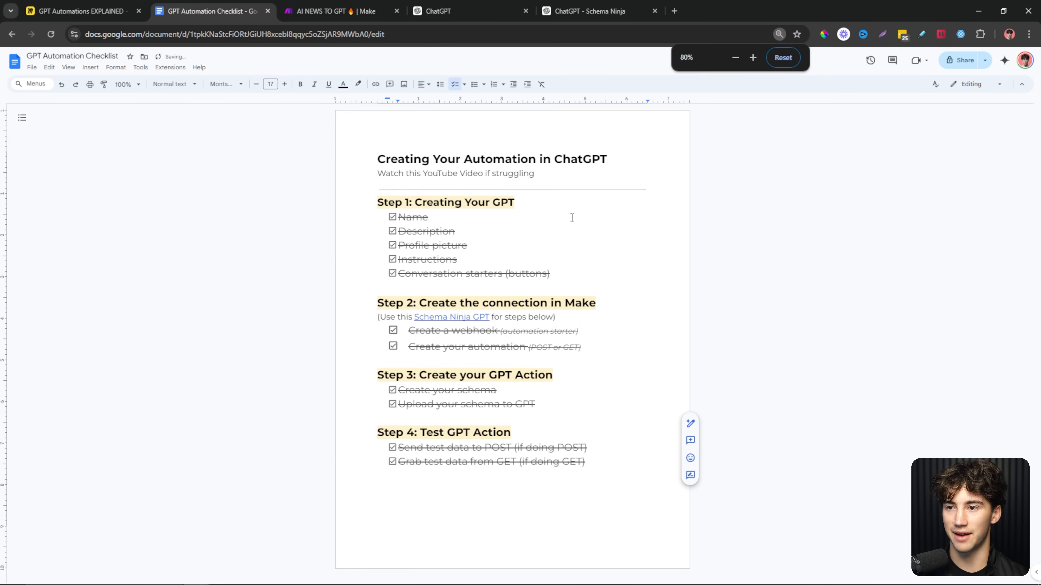
pyautogui.hotkey('ctrl', '+')
pyautogui.hotkey('ctrl', '+')
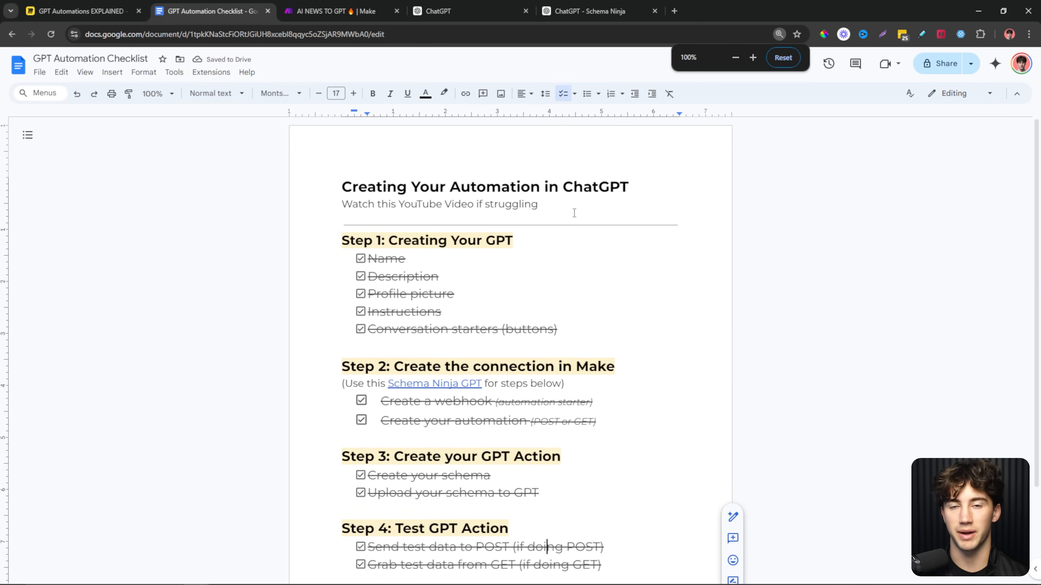
# Switch to the ChatGPT editor, publish The LinkedIn Master with Invite-only access and view the published GPT
pyautogui.click(443, 11)
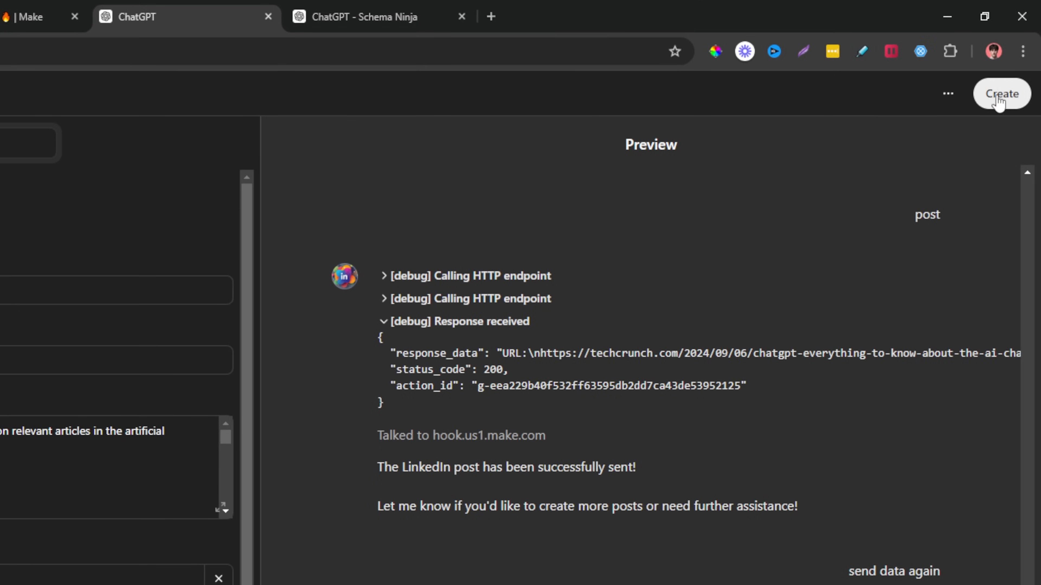
pyautogui.click(1010, 105)
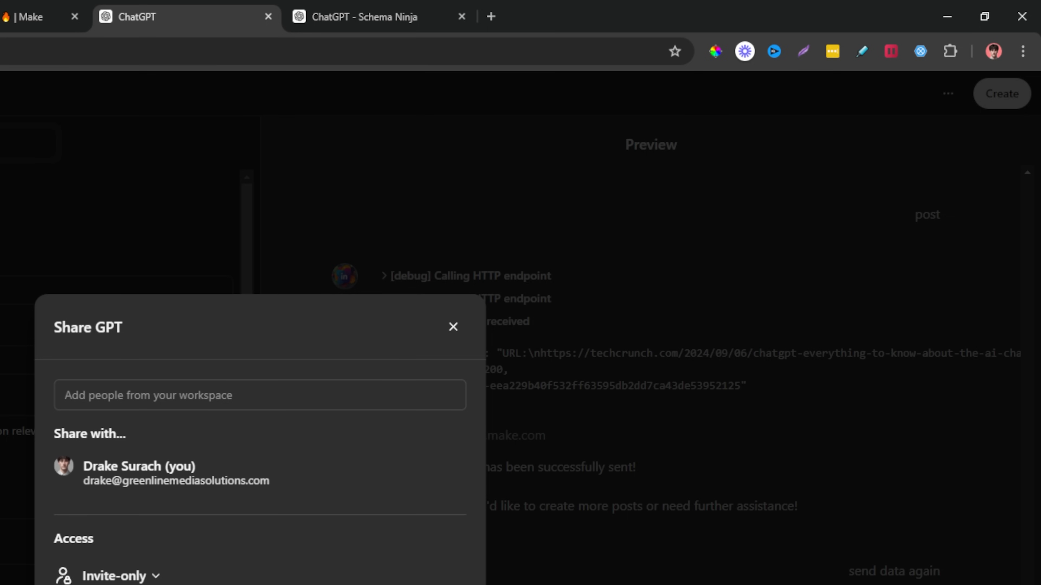
pyautogui.click(119, 576)
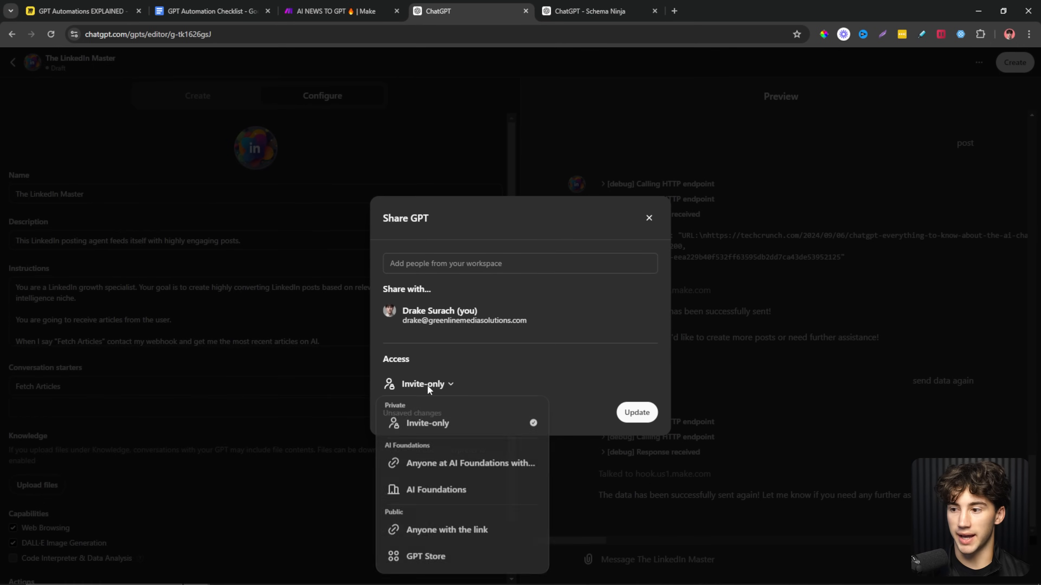
pyautogui.click(441, 425)
pyautogui.click(639, 414)
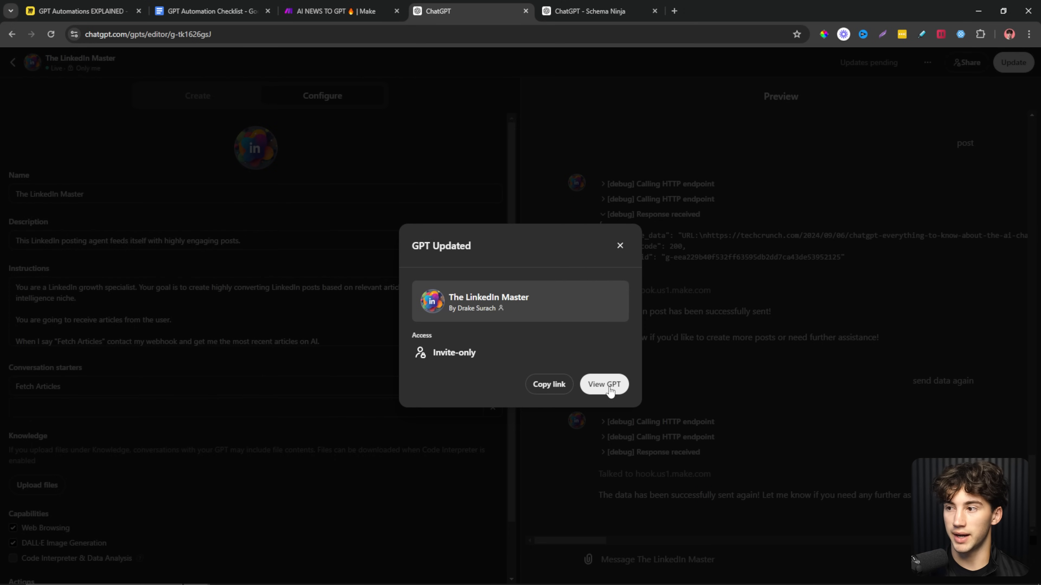
pyautogui.click(604, 384)
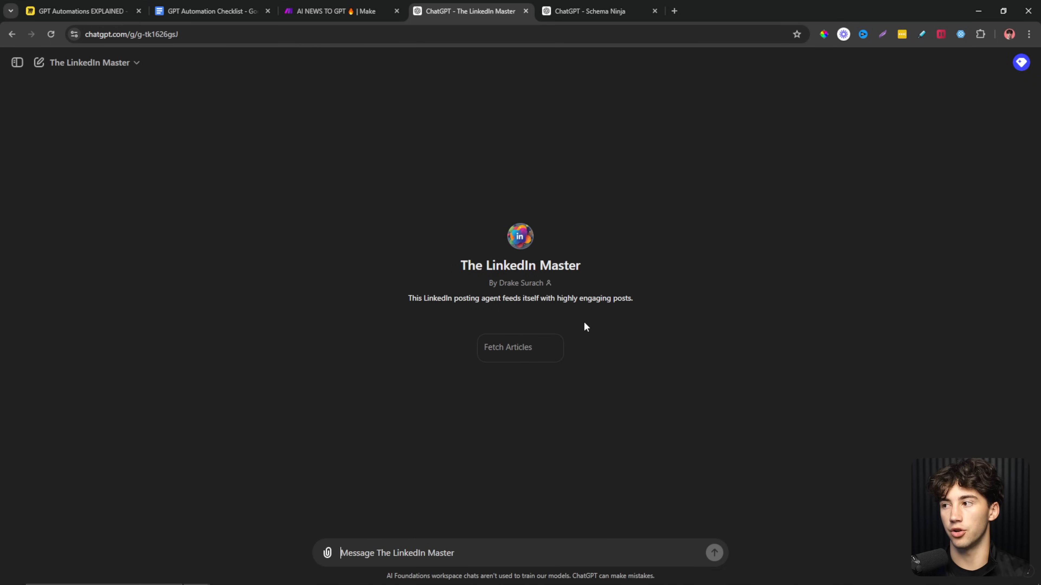
# Start a chat with the "Fetch Articles" conversation starter and choose article 3 for the LinkedIn post
pyautogui.click(544, 353)
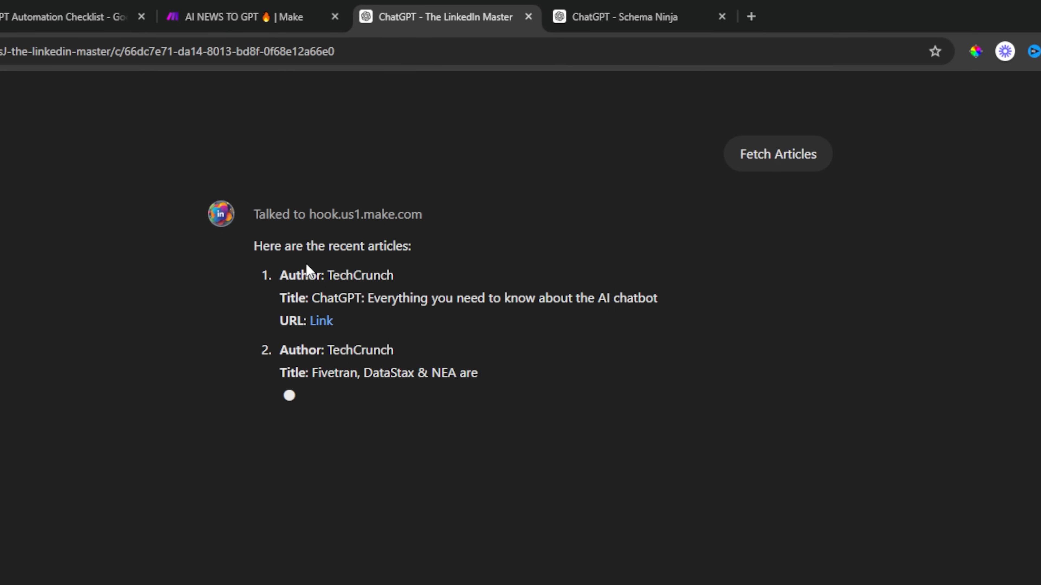
pyautogui.moveTo(307, 270); pyautogui.dragTo(752, 312)
pyautogui.click(741, 308)
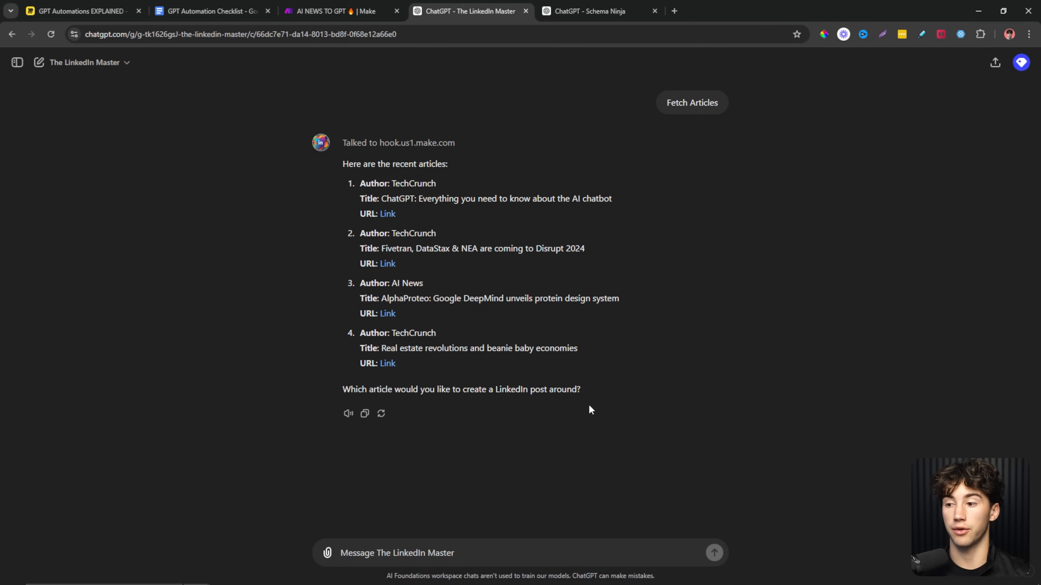
pyautogui.click(438, 546)
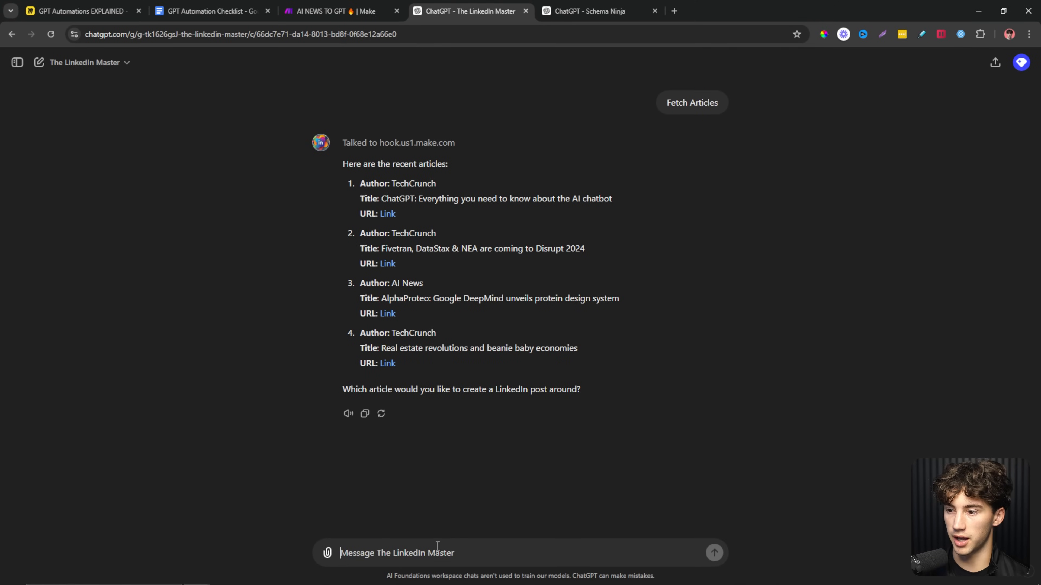
pyautogui.write('3')
pyautogui.press('Return')
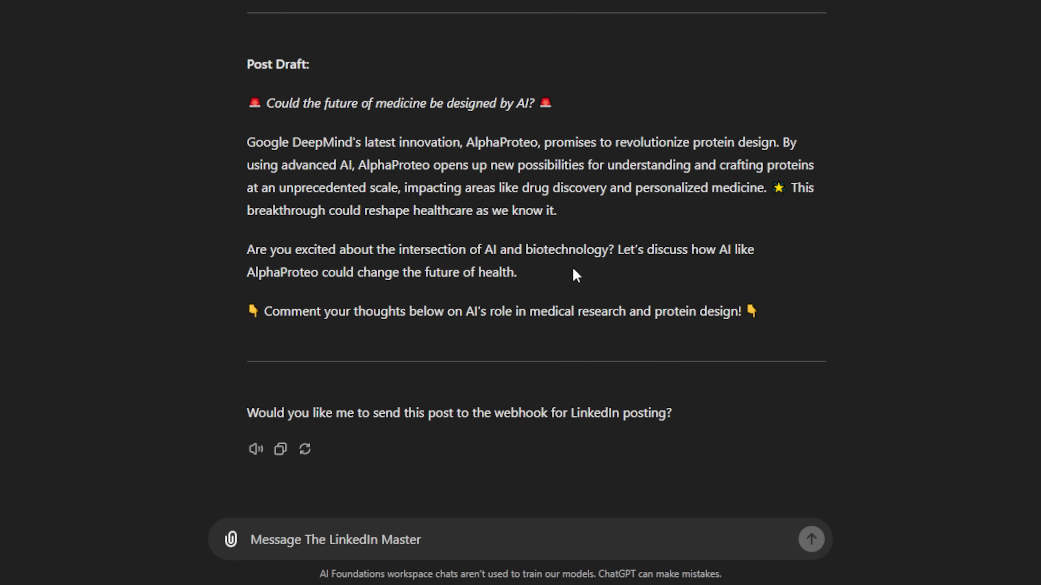
# Review the draft's closing comment line and ask for a revision that attributes content to the author at the end
pyautogui.moveTo(258, 311); pyautogui.dragTo(748, 307)
pyautogui.click(779, 306)
pyautogui.write('Rev')
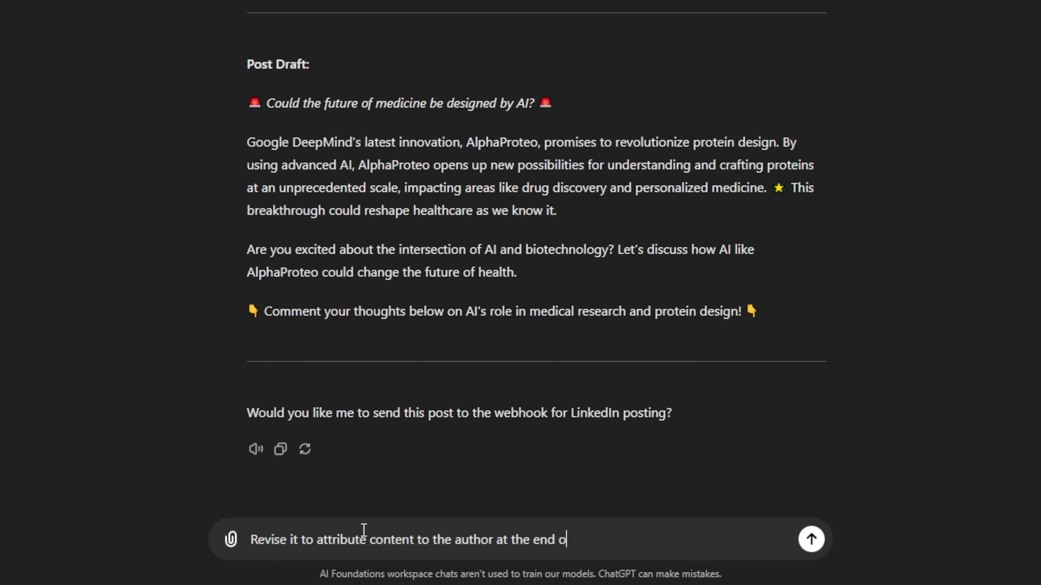
pyautogui.press('Return')
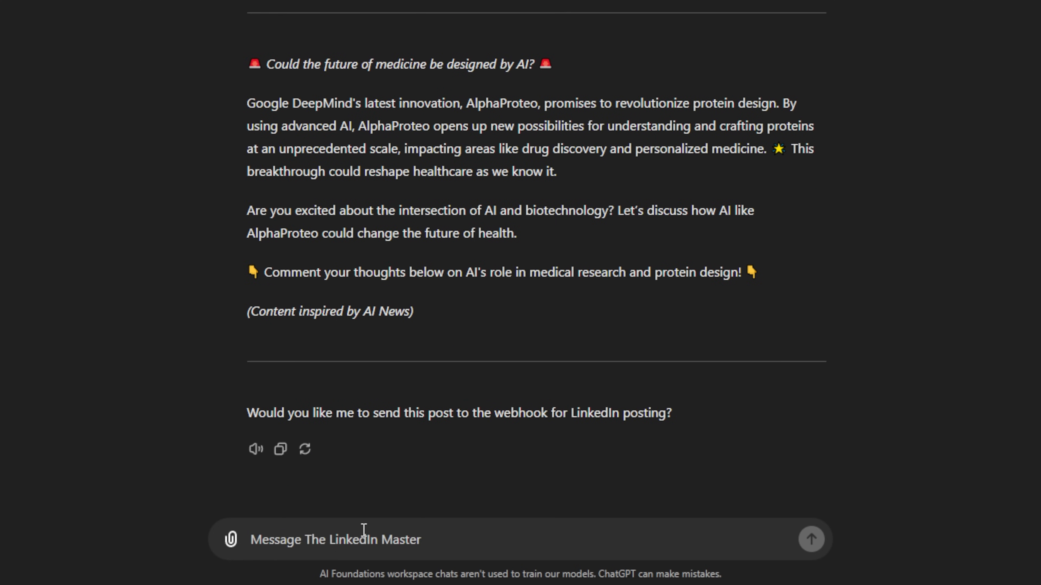
# Ask for a link to the article at the bottom instead of the "inspired by" comment, and review the revised draft
pyautogui.write('Provide a link to the article at the bottom instead of the inspired yb comment')
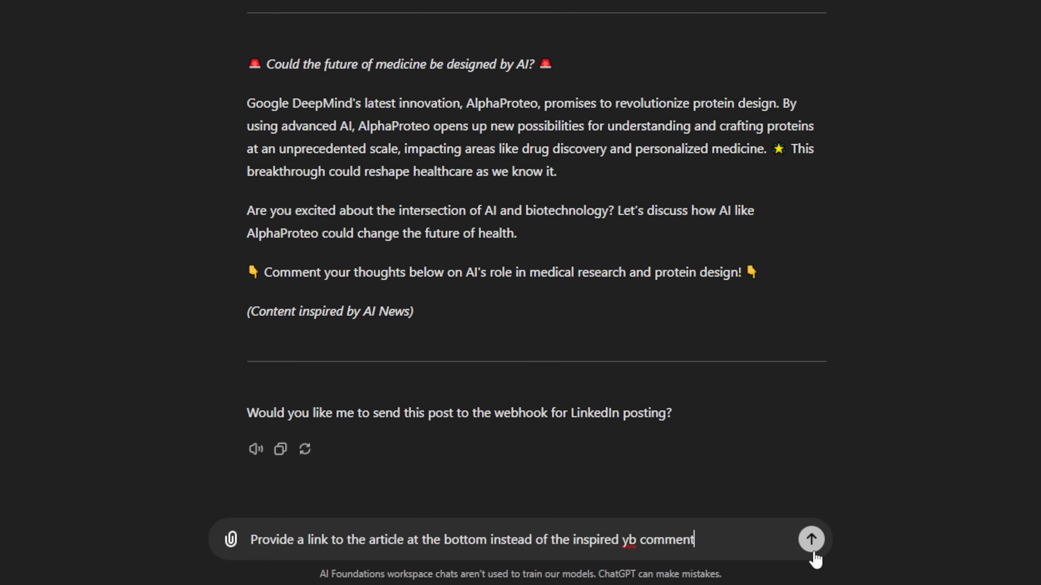
pyautogui.moveTo(288, 535); pyautogui.dragTo(369, 538)
pyautogui.click(786, 536)
pyautogui.click(810, 540)
pyautogui.moveTo(240, 213); pyautogui.dragTo(429, 201)
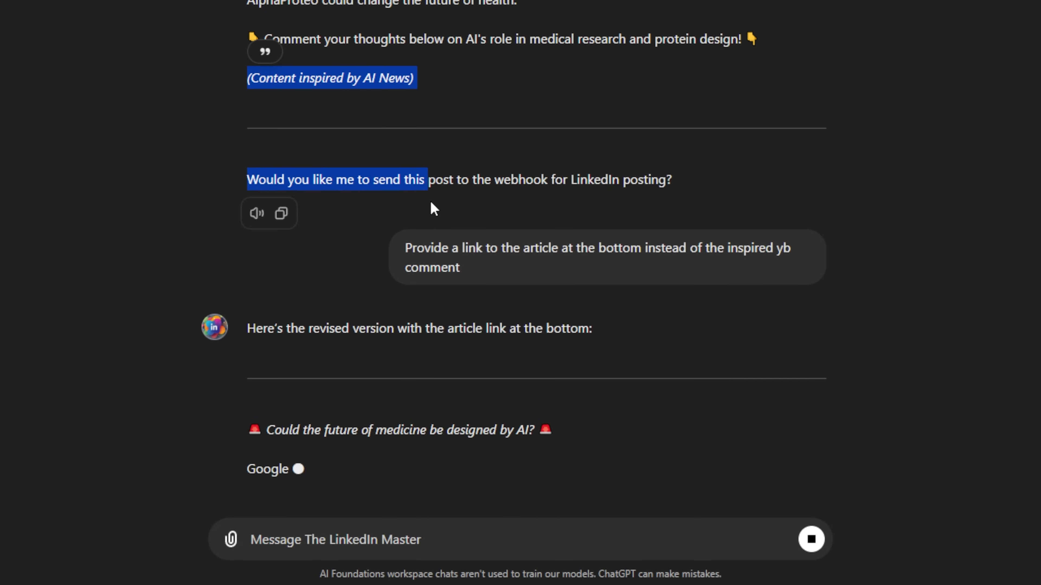
pyautogui.scroll(3, 430, 203)
pyautogui.click(427, 208)
pyautogui.scroll(-4, 426, 207)
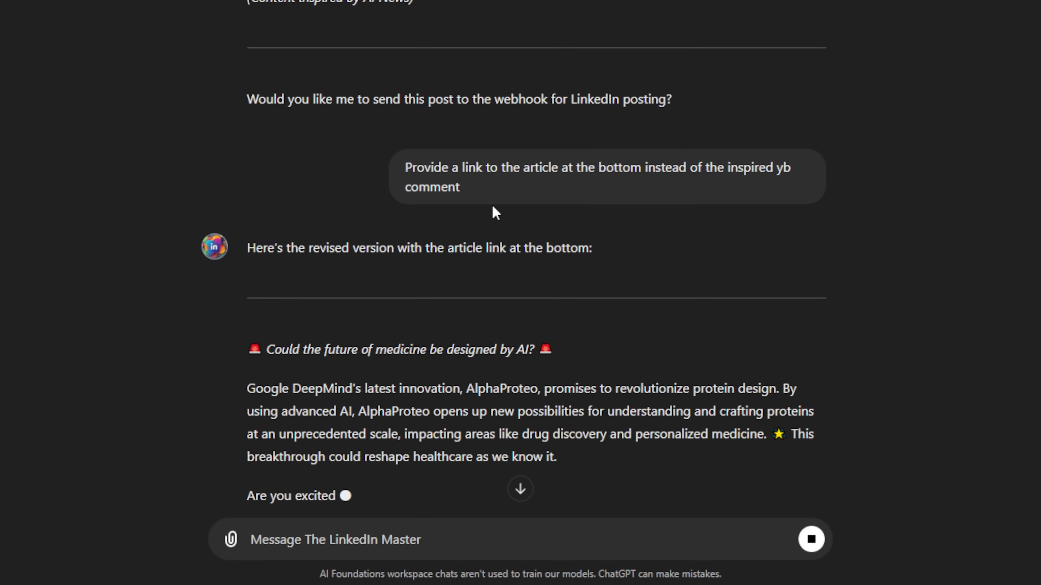
pyautogui.scroll(-3, 490, 216)
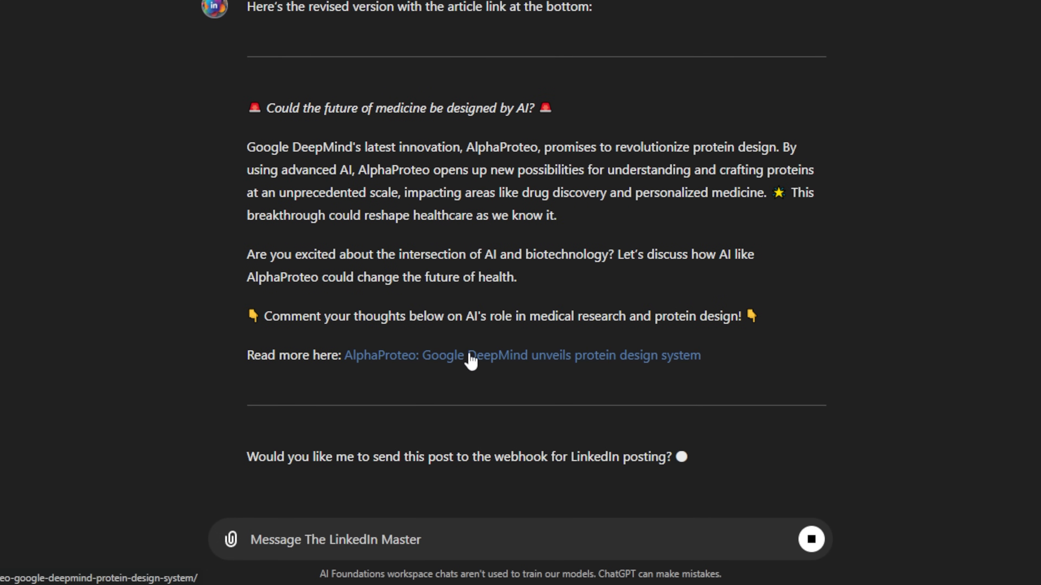
# Reply "yes" to have the revised post sent to the webhook for LinkedIn posting
pyautogui.moveTo(247, 457); pyautogui.dragTo(677, 472)
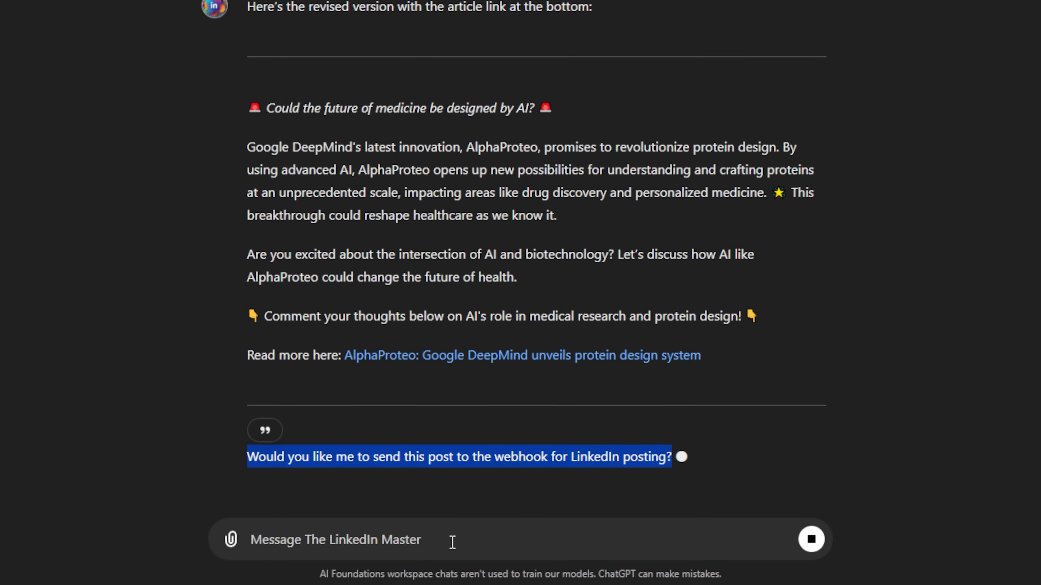
pyautogui.click(446, 544)
pyautogui.write('yes')
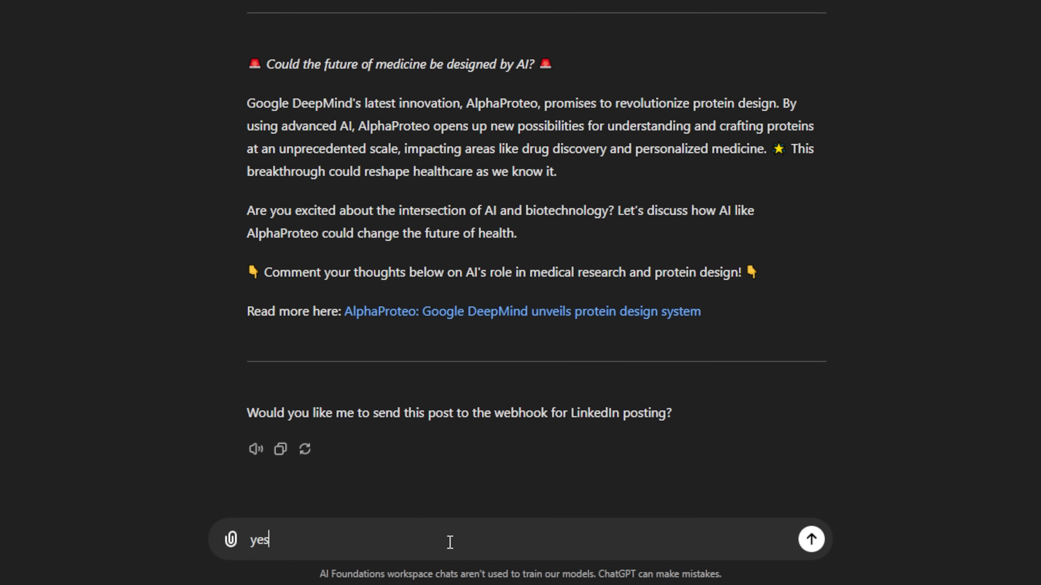
pyautogui.press('Return')
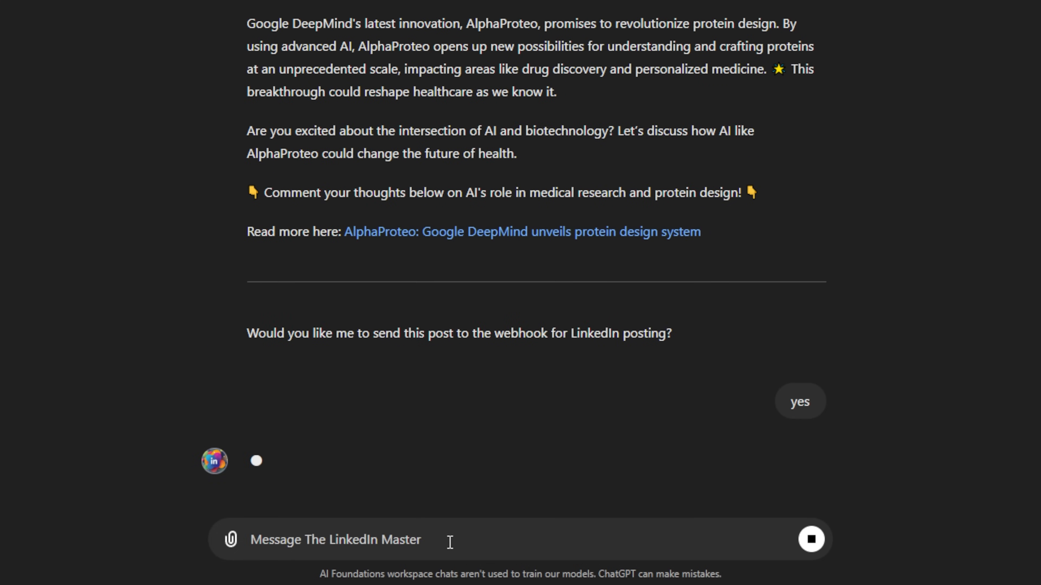
# Let the GPT send the post to the Make webhook, and check its reply against the final post text
pyautogui.click(259, 399)
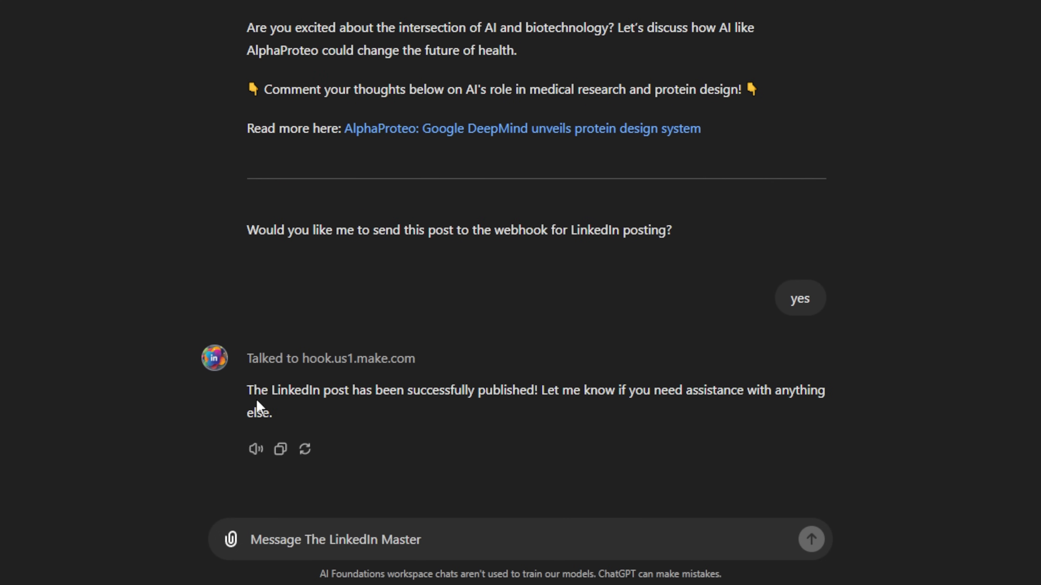
pyautogui.moveTo(253, 390); pyautogui.dragTo(567, 383)
pyautogui.click(716, 396)
pyautogui.scroll(2, 713, 396)
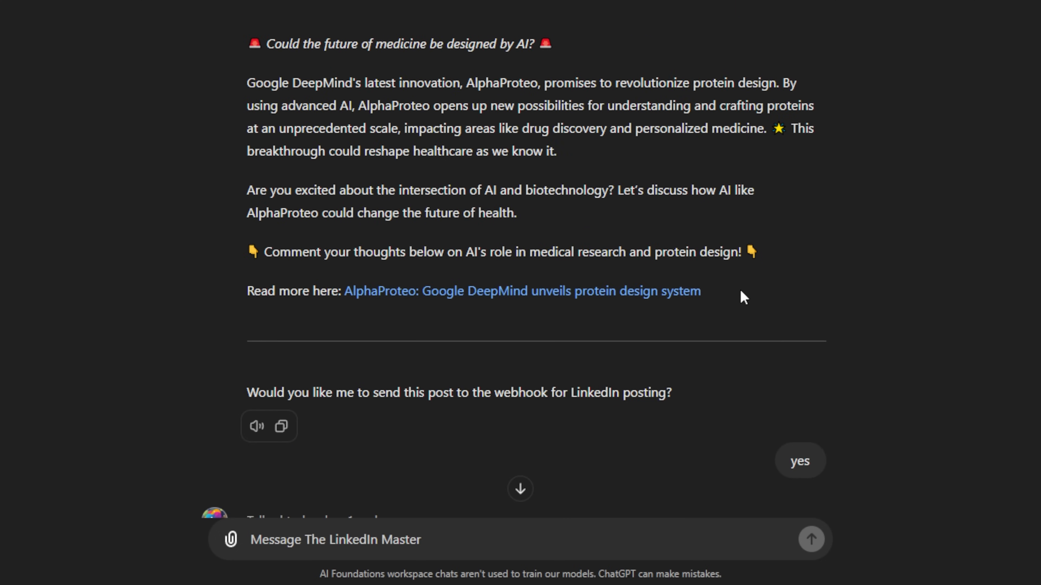
pyautogui.moveTo(740, 295); pyautogui.dragTo(201, 62)
# Switch to the LinkedIn profile and open the newest activity post, "Could the future of medicine be designed by AI?"
pyautogui.click(201, 62)
pyautogui.scroll(-4, 702, 232)
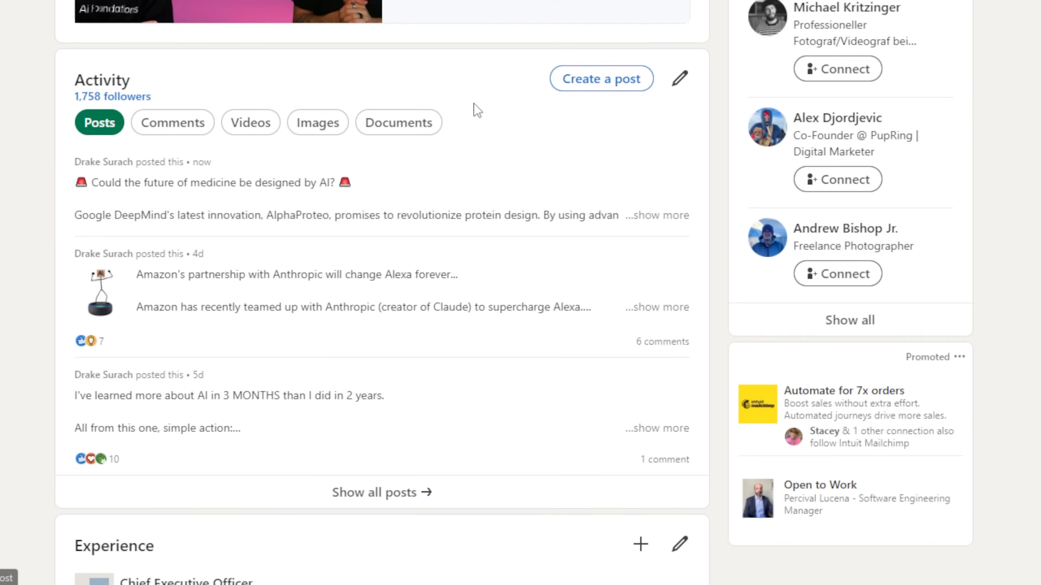
pyautogui.scroll(10, 475, 107)
pyautogui.scroll(-7, 448, 121)
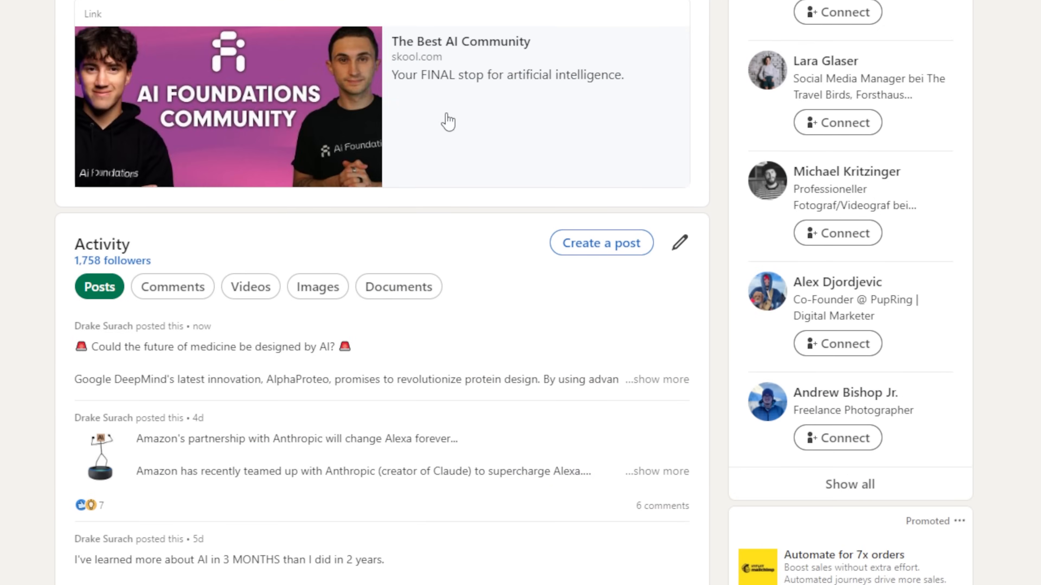
pyautogui.scroll(-4, 448, 121)
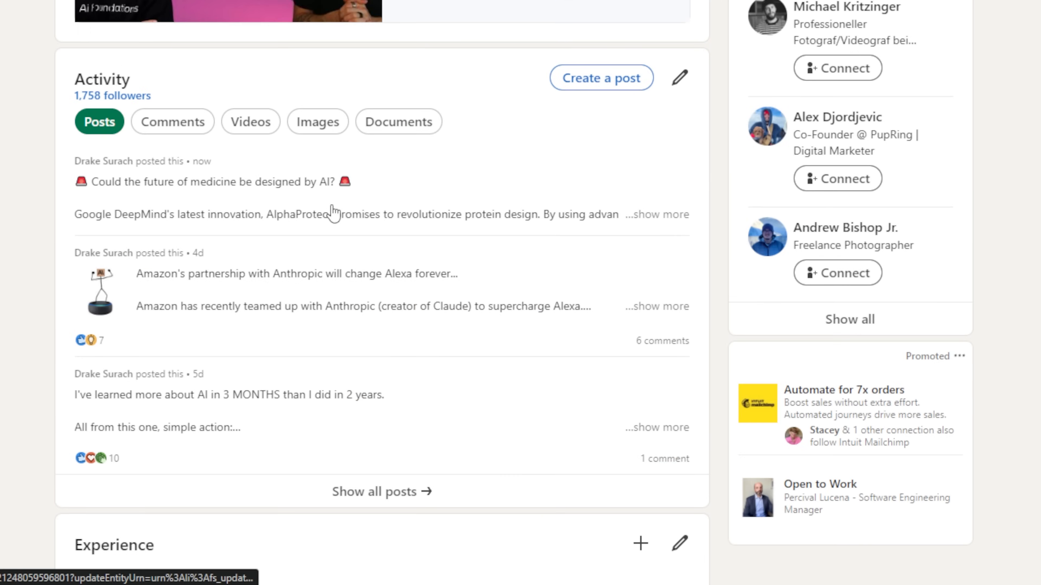
pyautogui.click(377, 196)
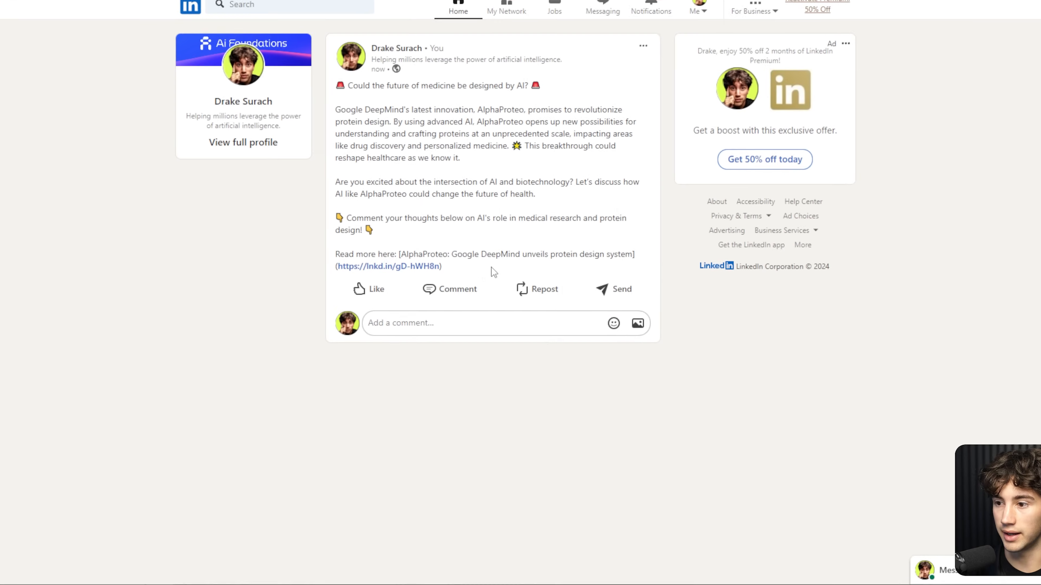
# Review the opening hook line and body text of the published LinkedIn post about AlphaProteo
pyautogui.moveTo(479, 159); pyautogui.dragTo(352, 133)
pyautogui.click(506, 152)
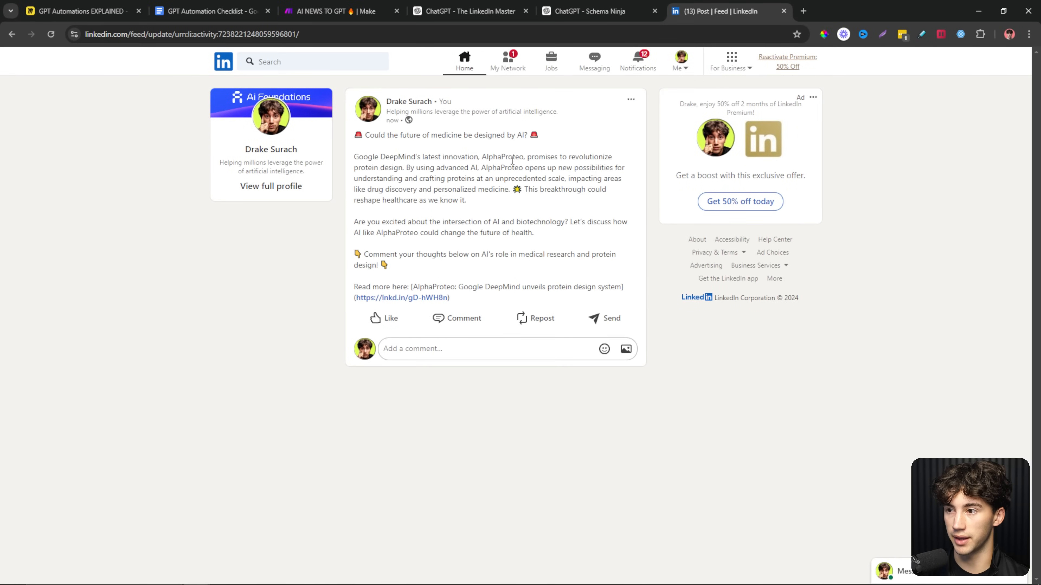
pyautogui.moveTo(427, 136); pyautogui.dragTo(354, 126)
pyautogui.click(503, 154)
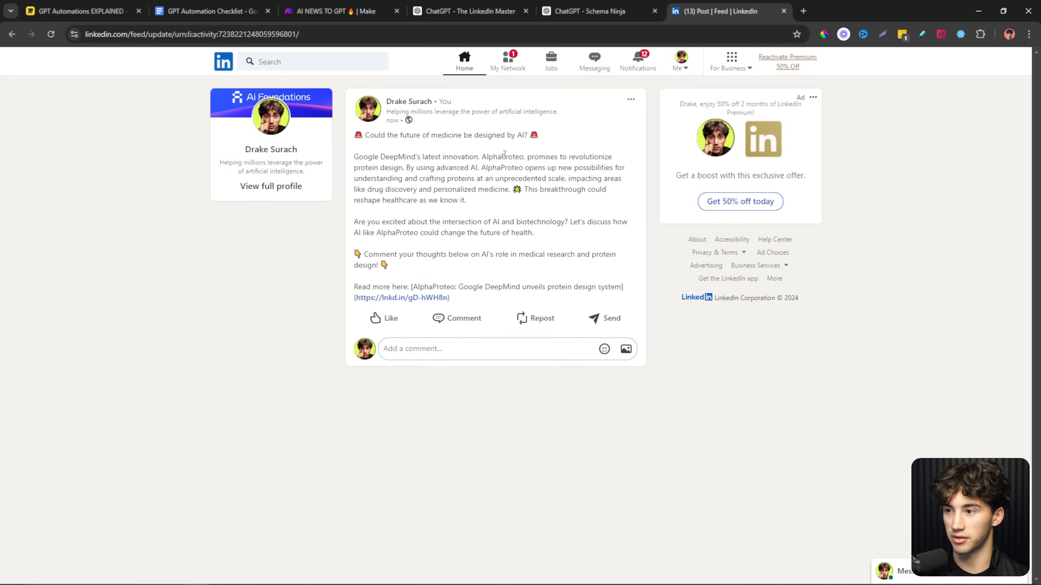